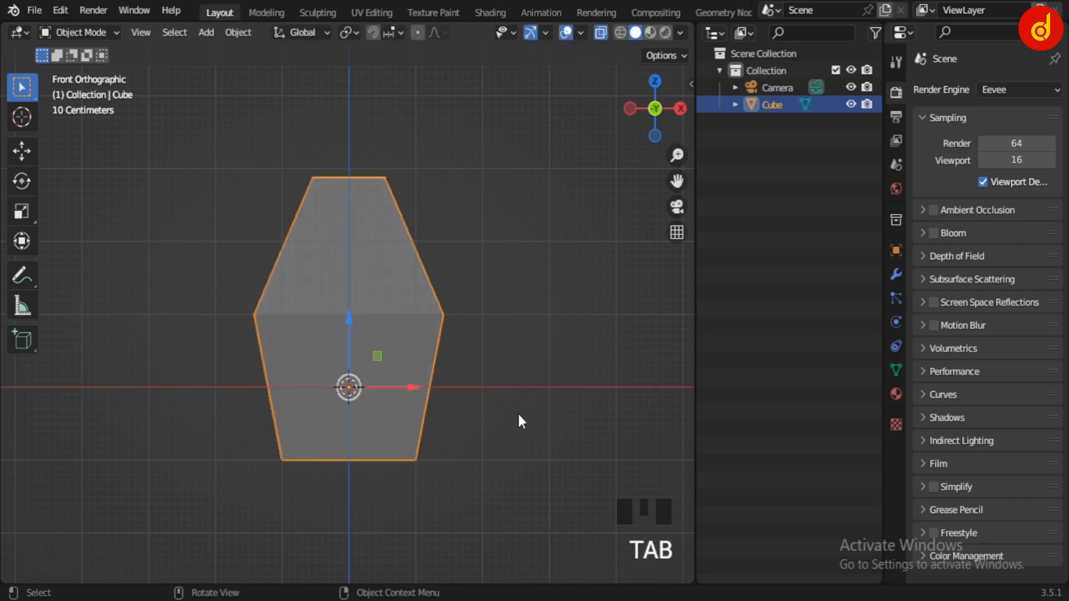
Turn off X-ray, add a Subdivision Surface modifier with viewport level 3 to the cube mesh, and shade it smooth
click(469, 379)
middle_drag(469, 379, 424, 412)
key(alt+z)
click(345, 345)
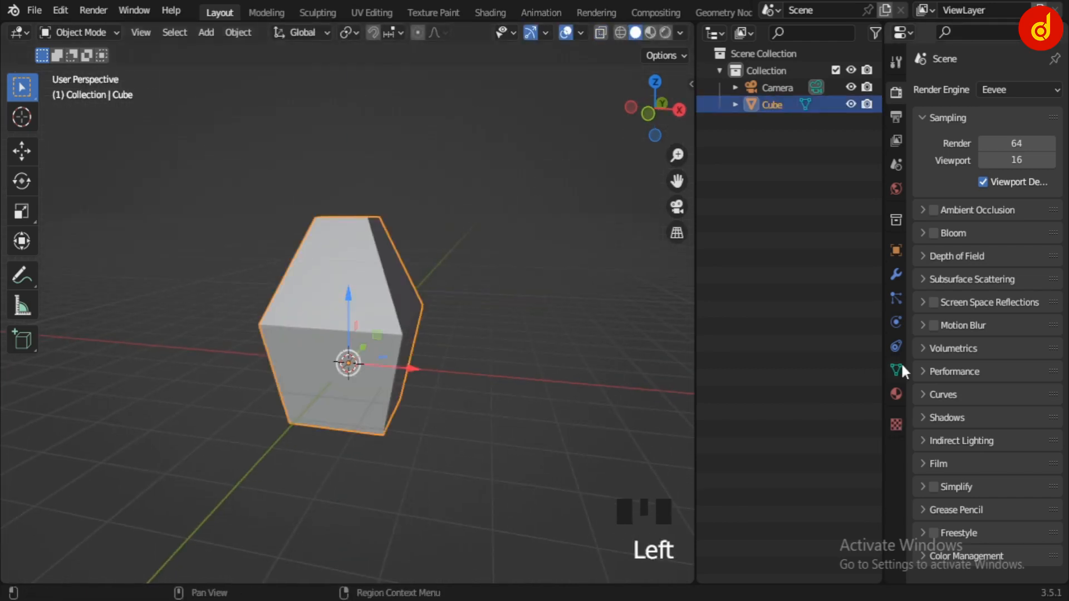
click(896, 275)
click(957, 88)
click(760, 403)
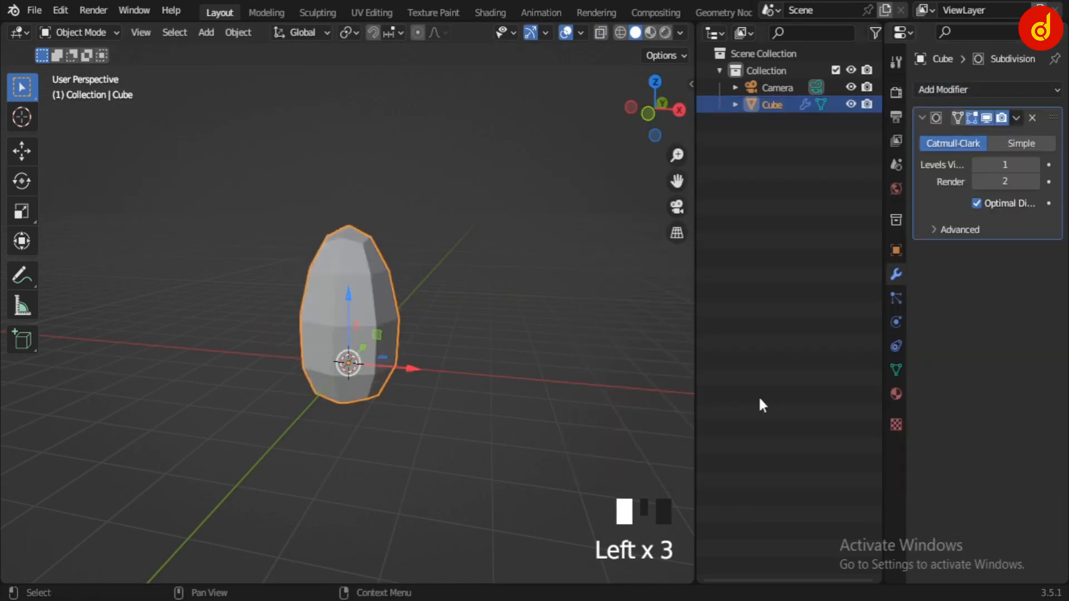
click(1033, 165)
click(1033, 164)
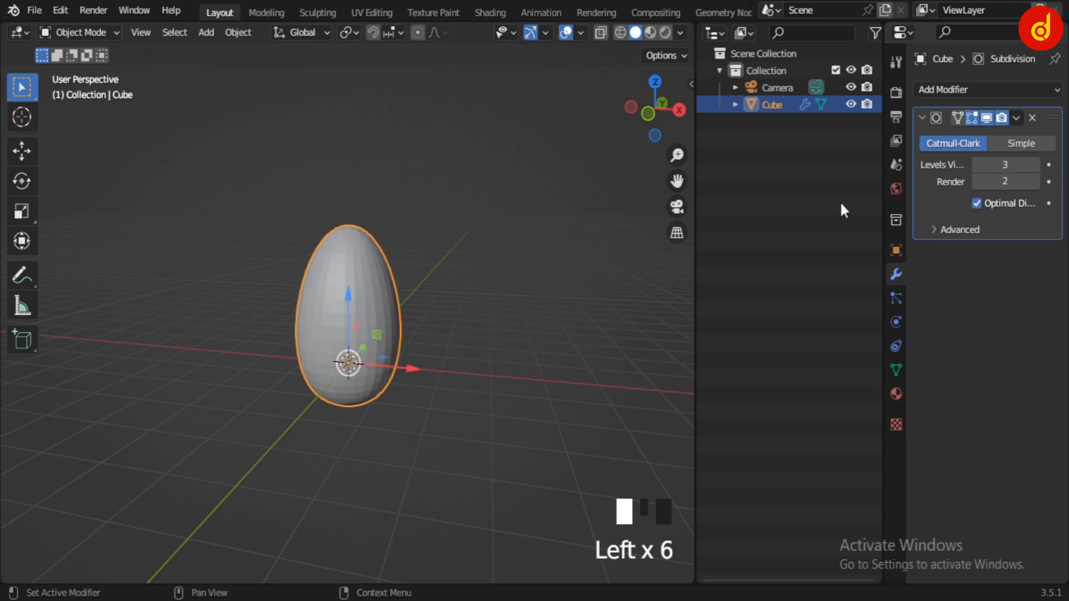
right_click(339, 251)
click(335, 263)
In front view, scale the selected middle edge loop outward to about 1.3 times its size in Edit Mode
key(KP_1)
scroll(462, 368, up, 3)
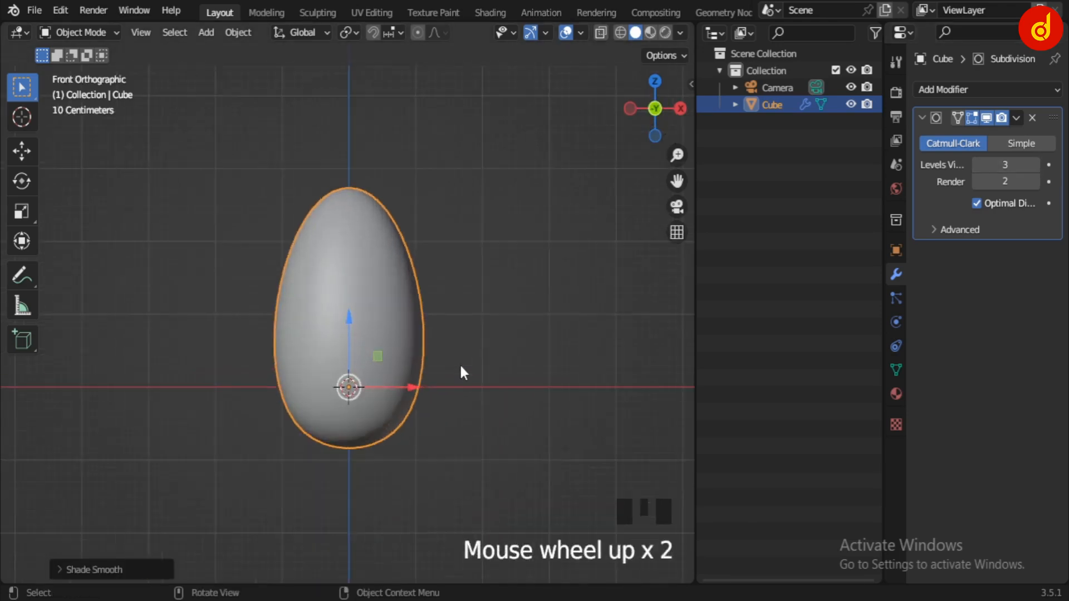
key(Tab)
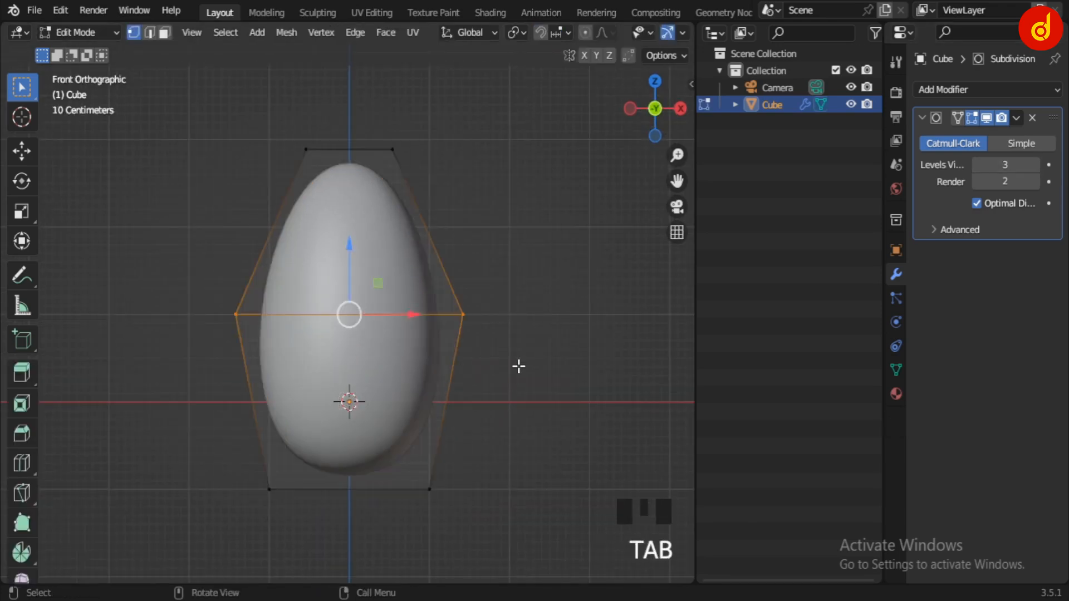
key(s)
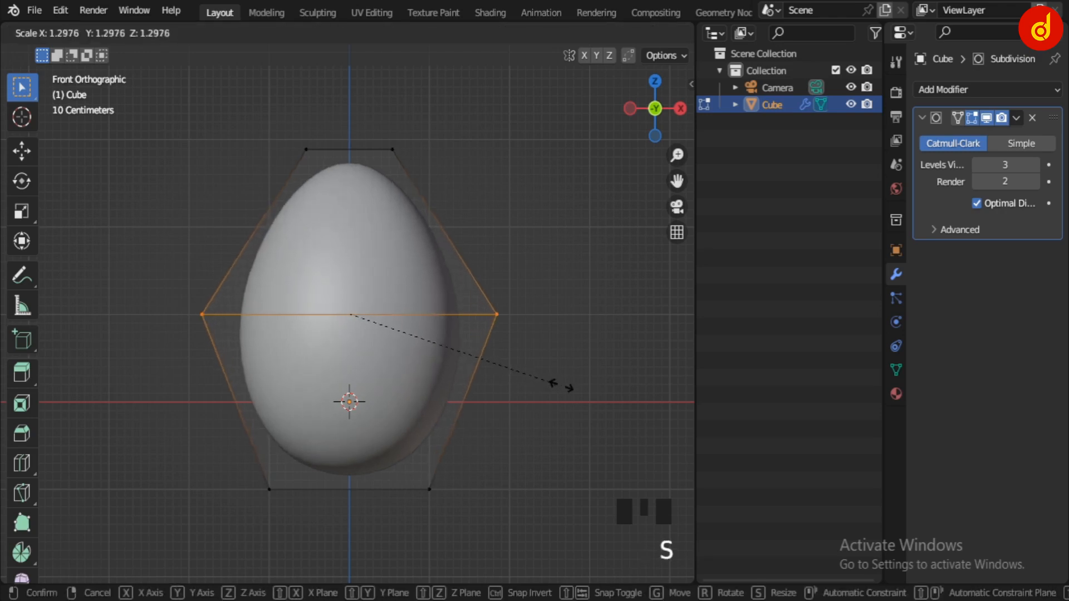
click(557, 383)
Add a loop cut between the widest loop and the top, and scale it in to about 0.61
click(454, 276)
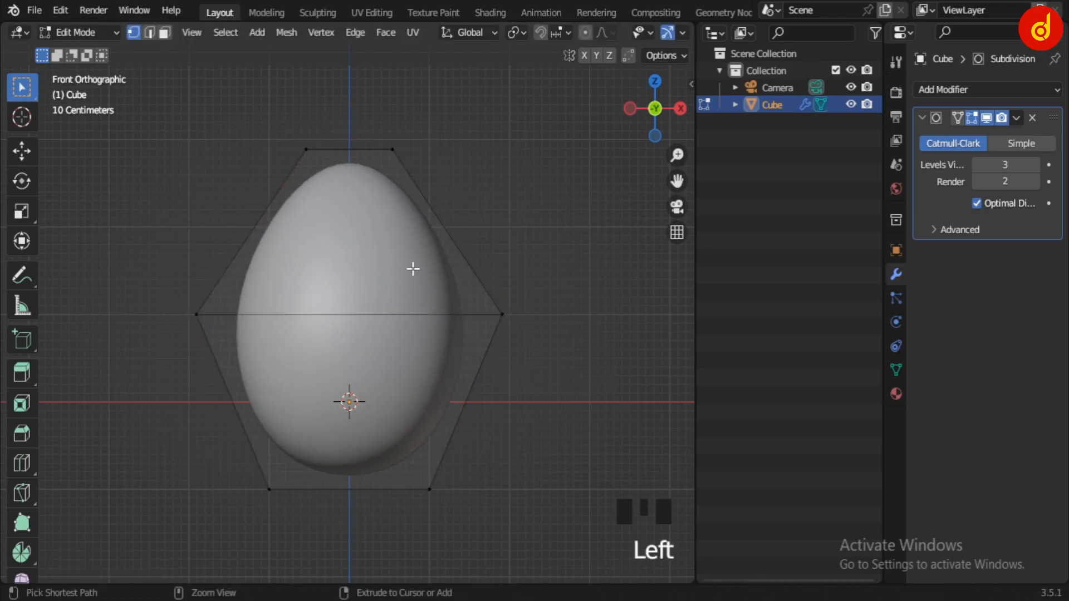
key(ctrl+r)
click(452, 277)
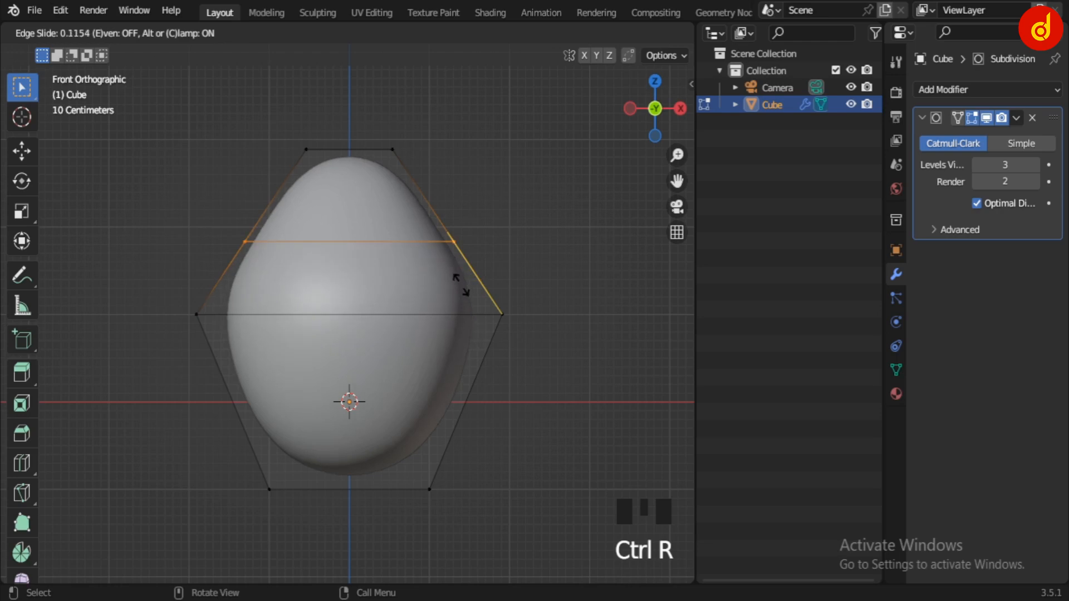
click(460, 283)
key(s)
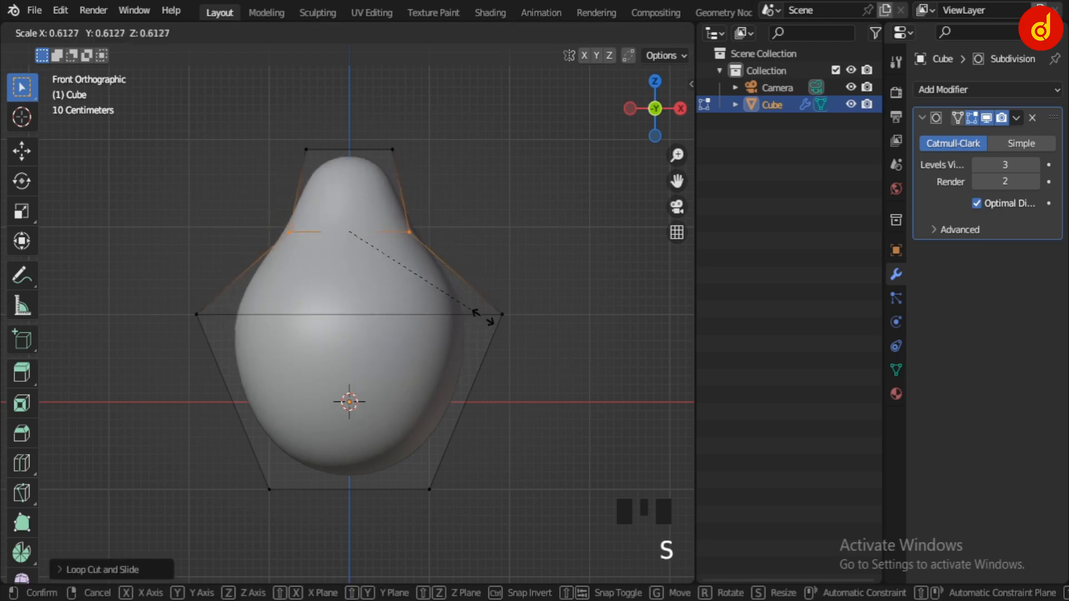
click(483, 319)
middle_drag(539, 441, 553, 402)
key(KP_1)
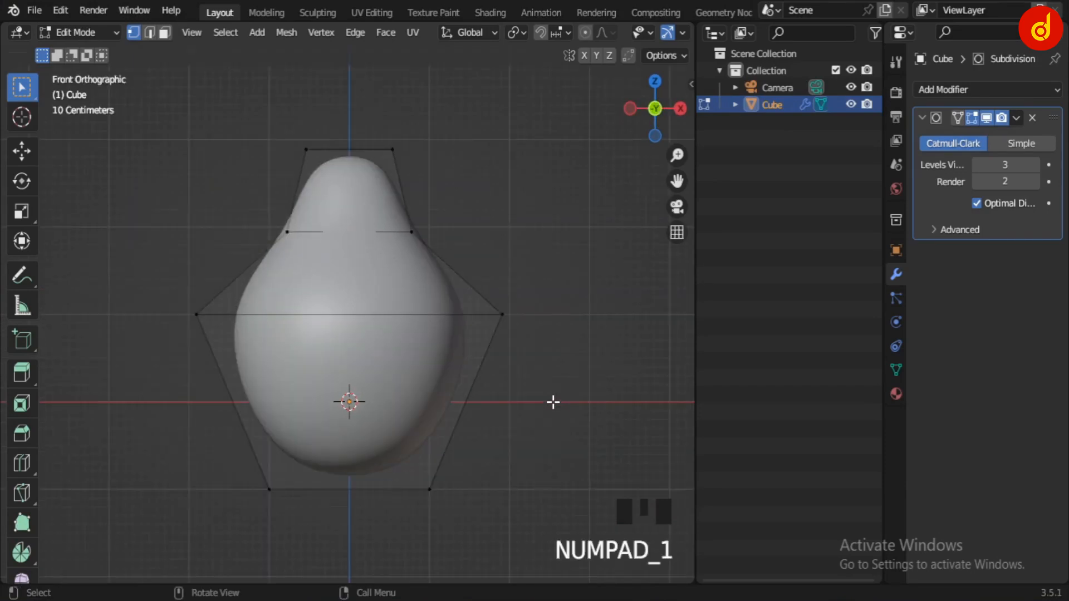
Try to move the vertices of the widest loop down along Z
drag(148, 275, 573, 396)
drag(362, 254, 365, 299)
key(ctrl+z)
Turn on X-ray display and clear the vertex selection
key(alt+z)
click(558, 384)
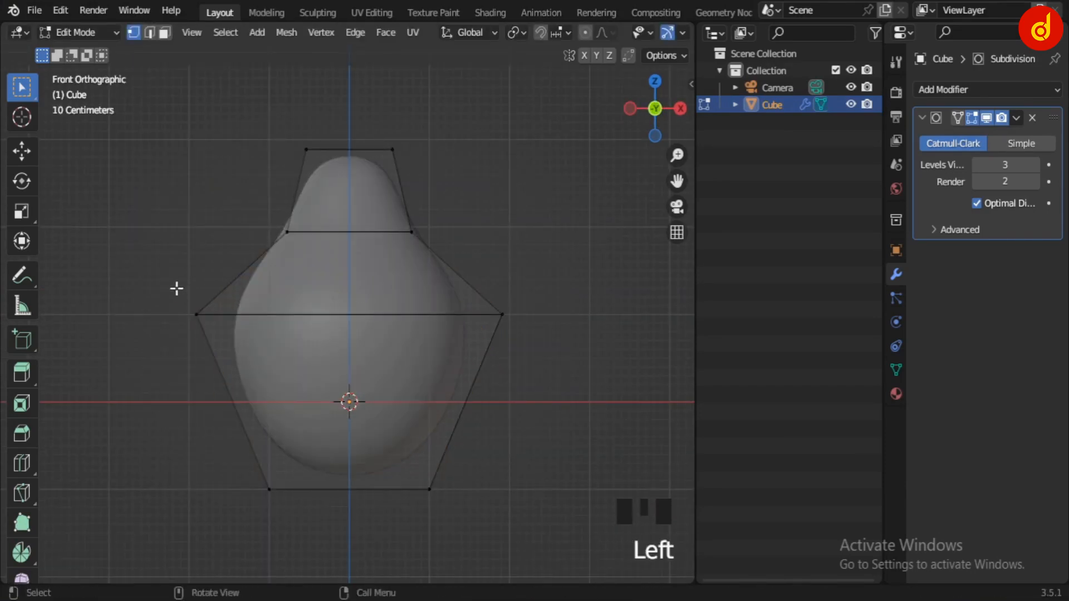
Try to lower the entire widest edge loop along Z, including its hidden vertices
drag(176, 288, 578, 372)
drag(348, 240, 362, 285)
key(ctrl+z)
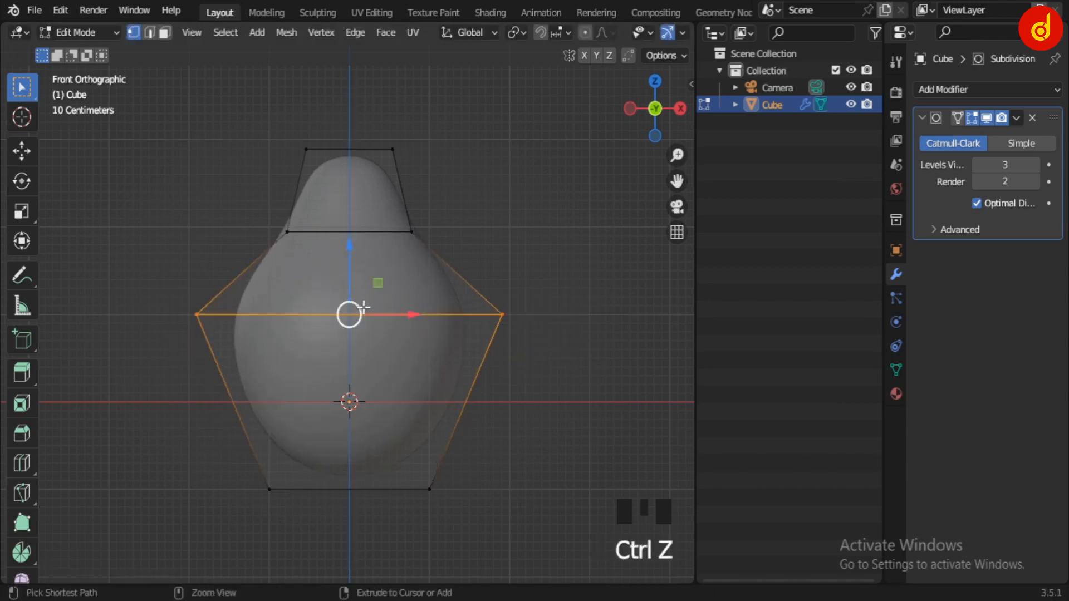
Select the neck loop below the top edge and scale it outward to widen the upper body
click(248, 200)
drag(248, 200, 549, 282)
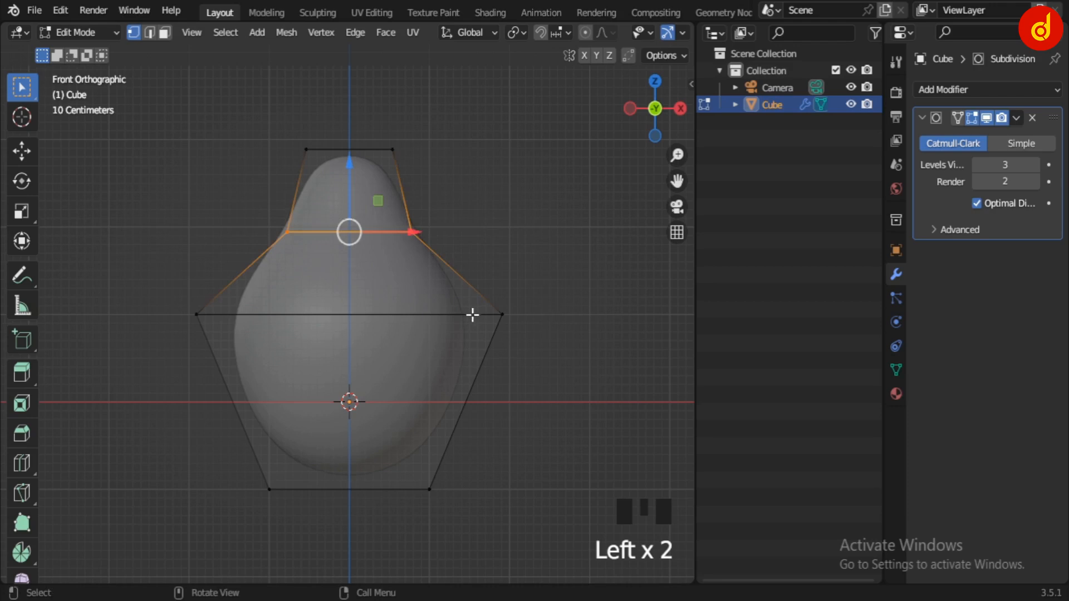
key(s)
click(523, 316)
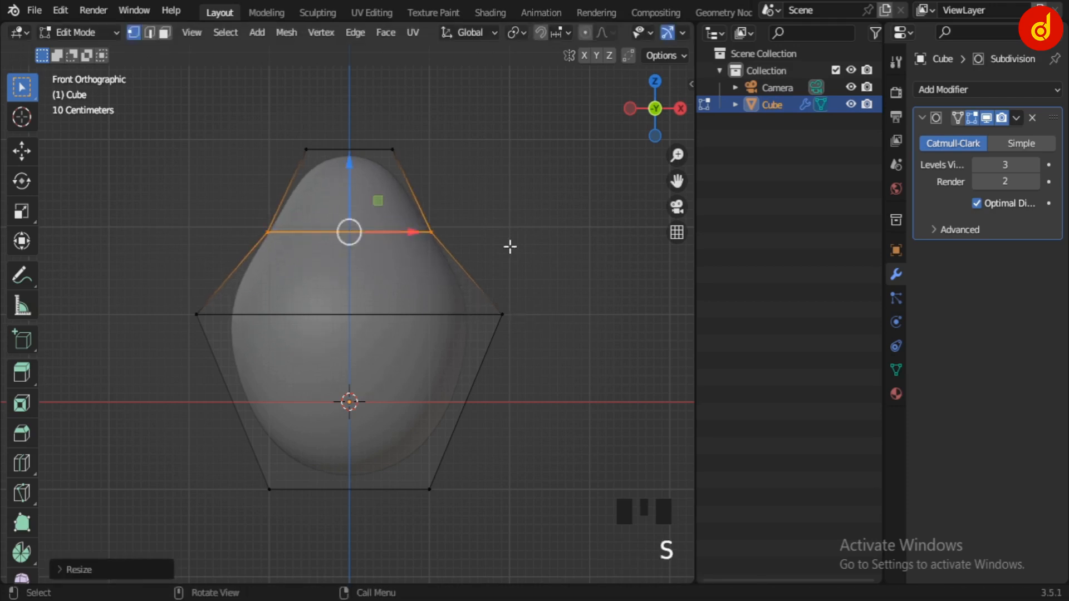
Raise the neck loop and the top loop together along Z to lengthen the body
shift+middle_drag(447, 208, 444, 317)
drag(202, 195, 514, 383)
drag(353, 232, 354, 189)
shift+middle_drag(548, 326, 549, 314)
Raise only the top edge loop further along Z
click(322, 243)
click(345, 222)
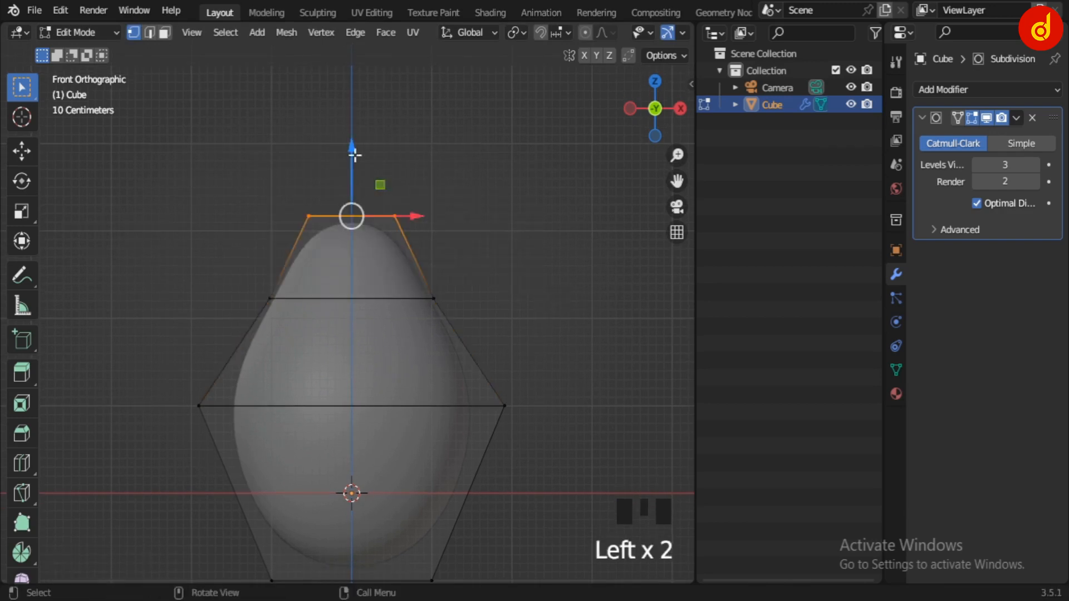
drag(355, 156, 361, 102)
shift+middle_drag(580, 251, 565, 252)
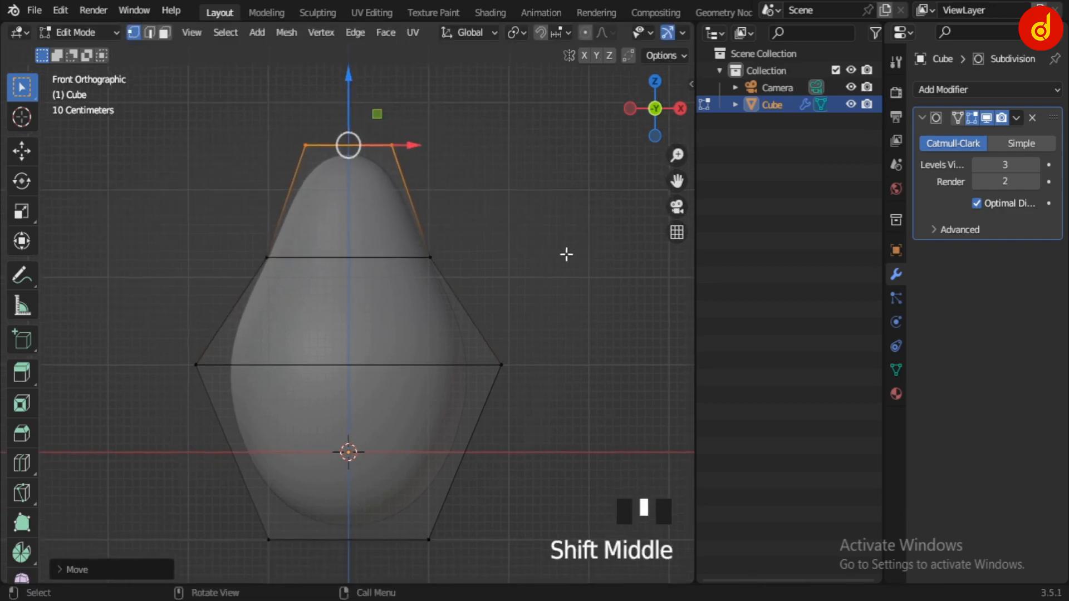
scroll(563, 253, down, 2)
Scale the neck loop in to about 0.89 and return to Object Mode
click(235, 108)
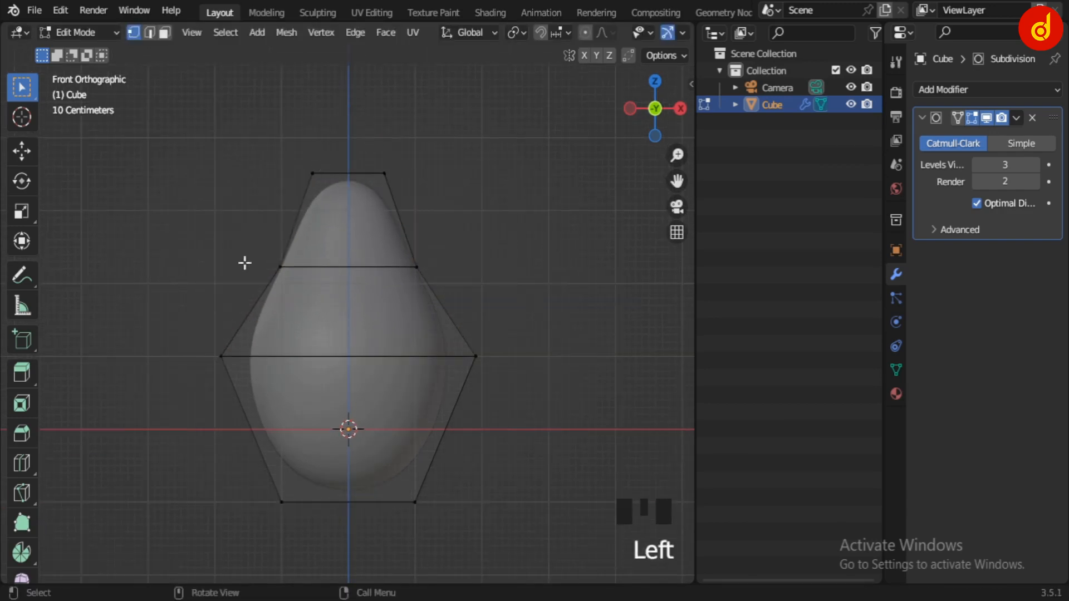
drag(228, 222, 489, 306)
key(s)
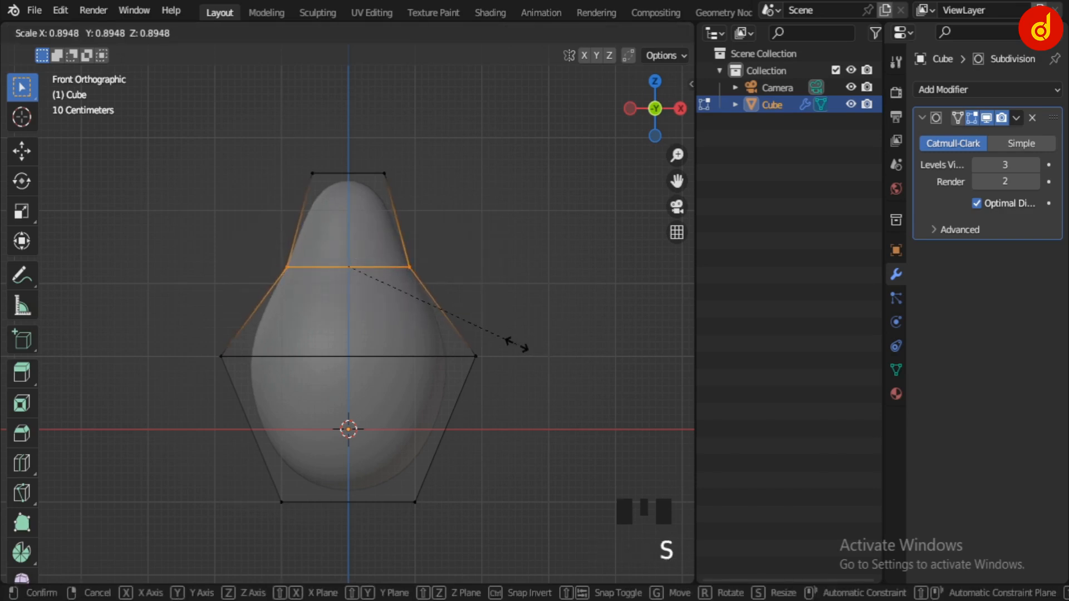
click(516, 345)
key(Tab)
scroll(516, 447, down, 3)
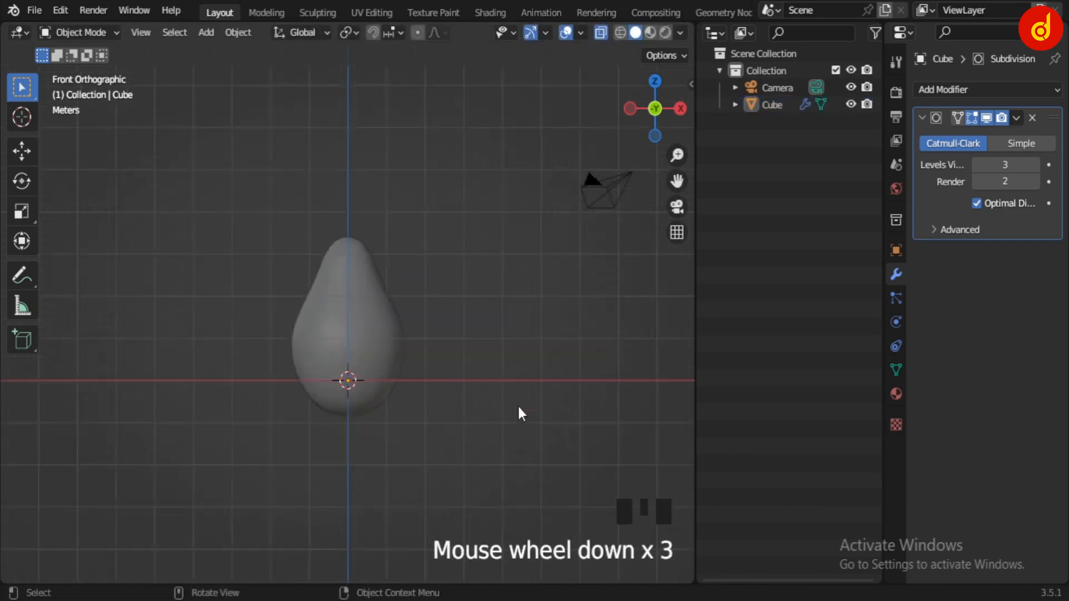
middle_drag(517, 413, 516, 406)
key(KP_1)
scroll(515, 405, up, 4)
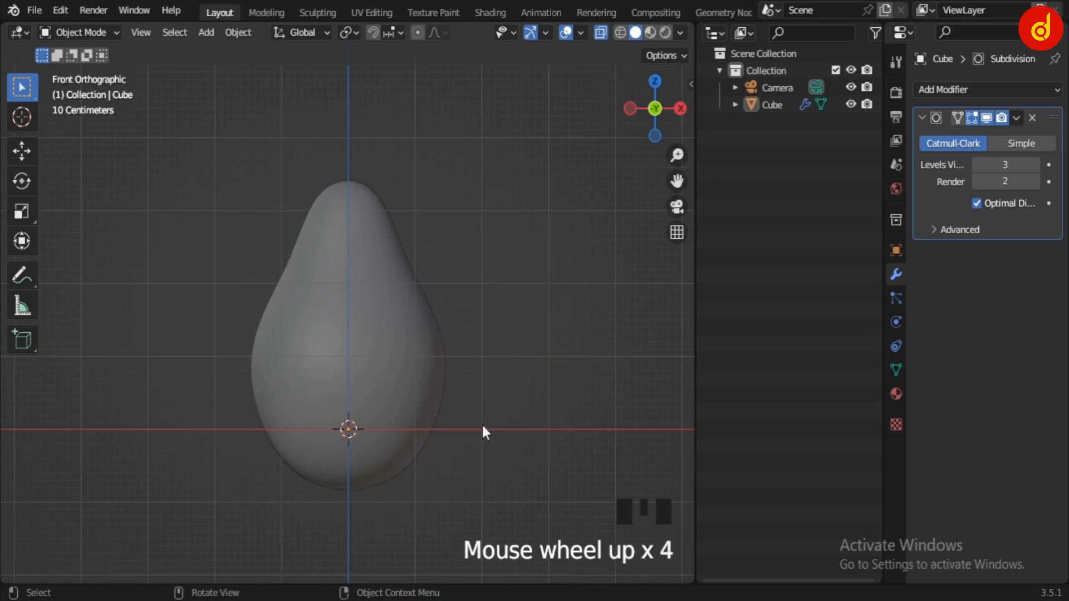
In Edit Mode, raise the bottom edge loop slightly along Z to shorten the base
click(426, 405)
shift+middle_drag(427, 398, 442, 368)
key(Tab)
drag(263, 401, 467, 461)
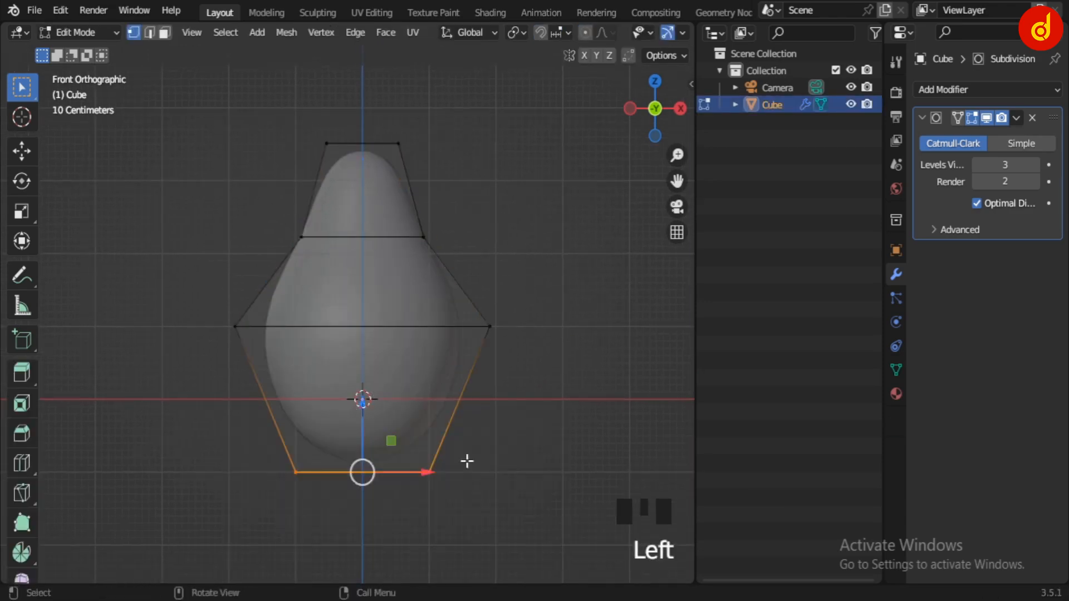
drag(367, 396, 370, 372)
Scale the widest edge loop inward slightly
drag(190, 287, 595, 394)
key(s)
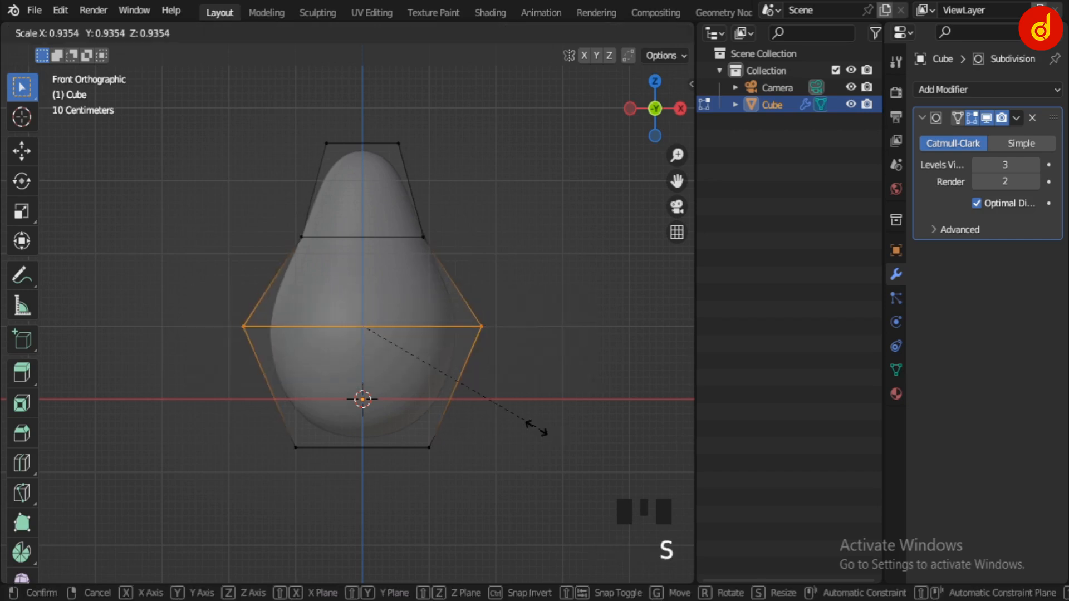
click(545, 427)
Lower the top and neck loops together slightly along Z, and inspect the shape in Object Mode with X-ray off
drag(241, 88, 543, 281)
drag(367, 138, 368, 145)
click(510, 234)
key(Tab)
key(alt+z)
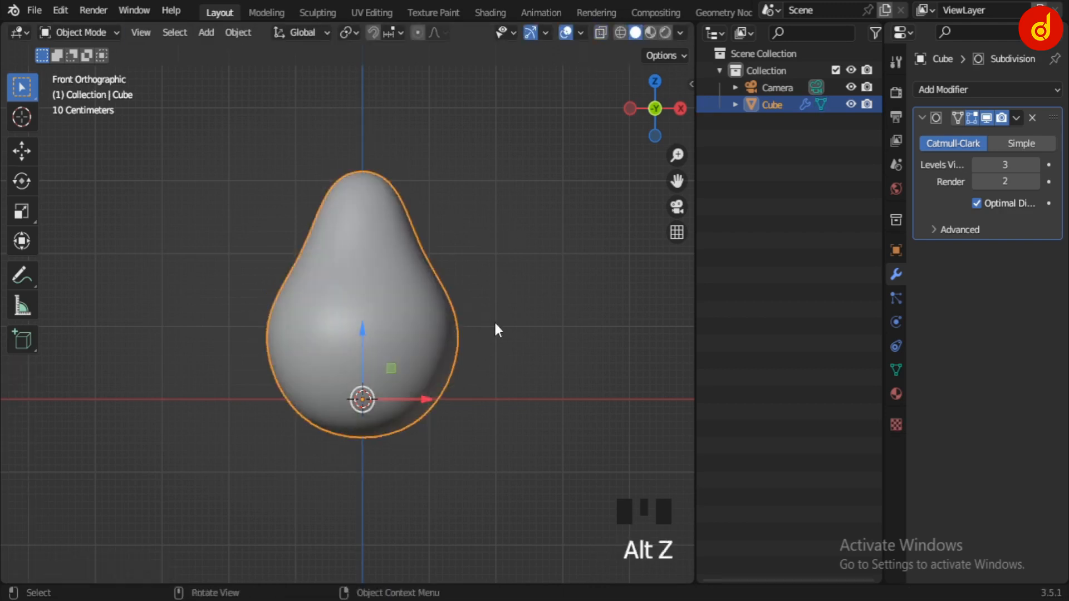
middle_drag(494, 323, 346, 502)
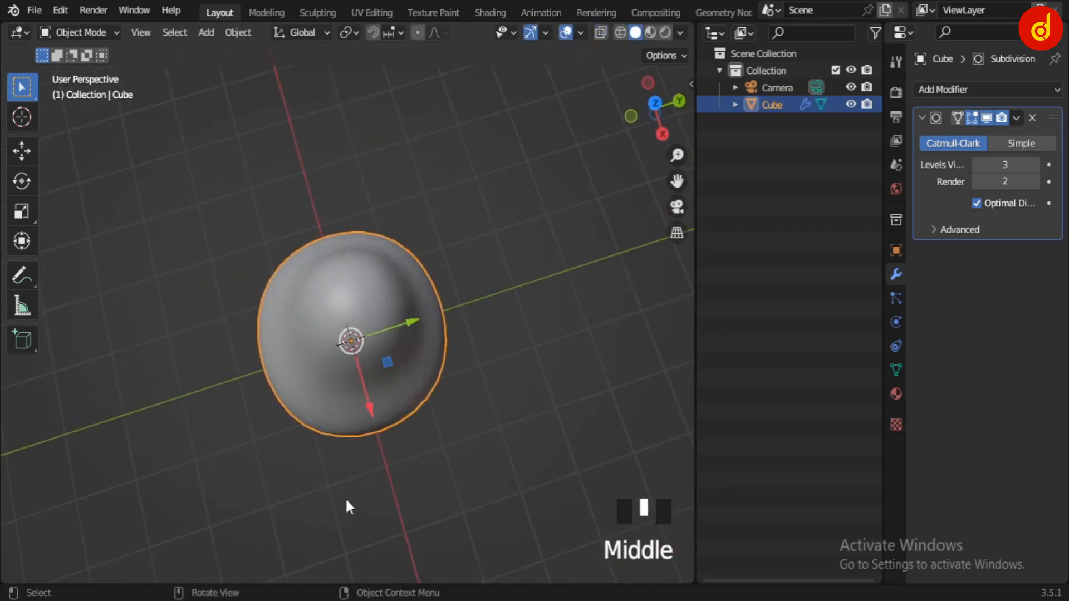
key(KP_7)
key(KP_1)
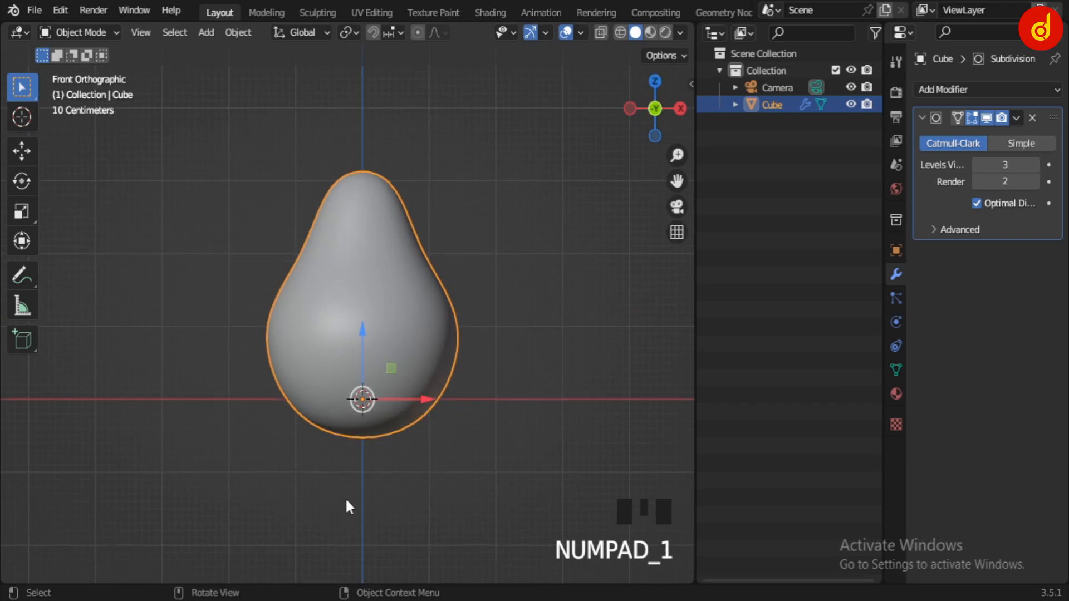
With X-ray on, scale the top edge loop outward to about 1.42 to broaden the tip
scroll(442, 389, up, 2)
shift+middle_drag(442, 389, 419, 450)
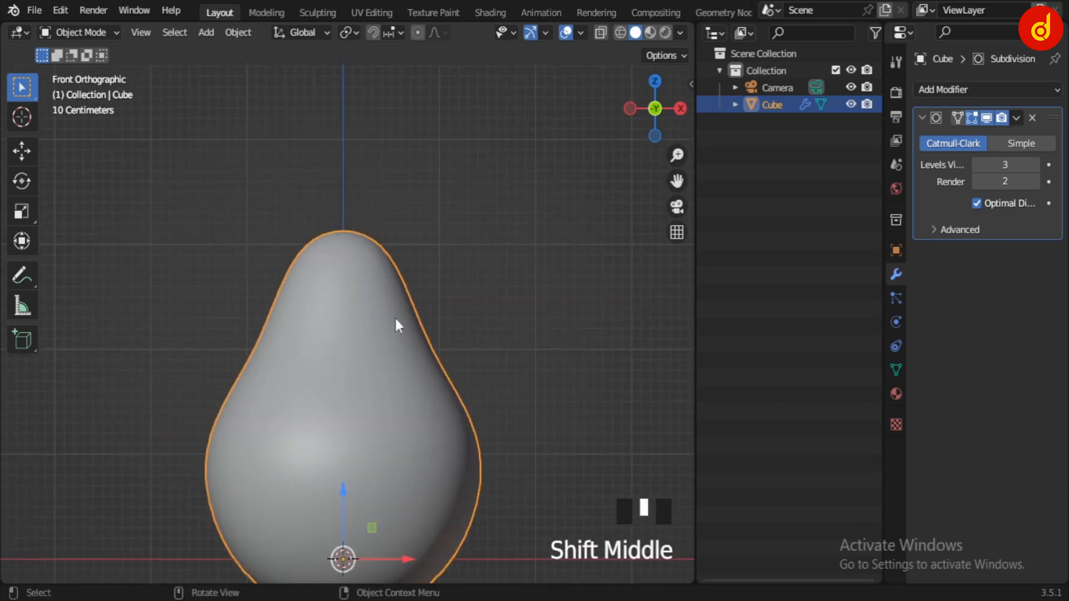
key(Tab)
drag(247, 173, 507, 282)
key(alt+z)
drag(246, 145, 484, 287)
key(s)
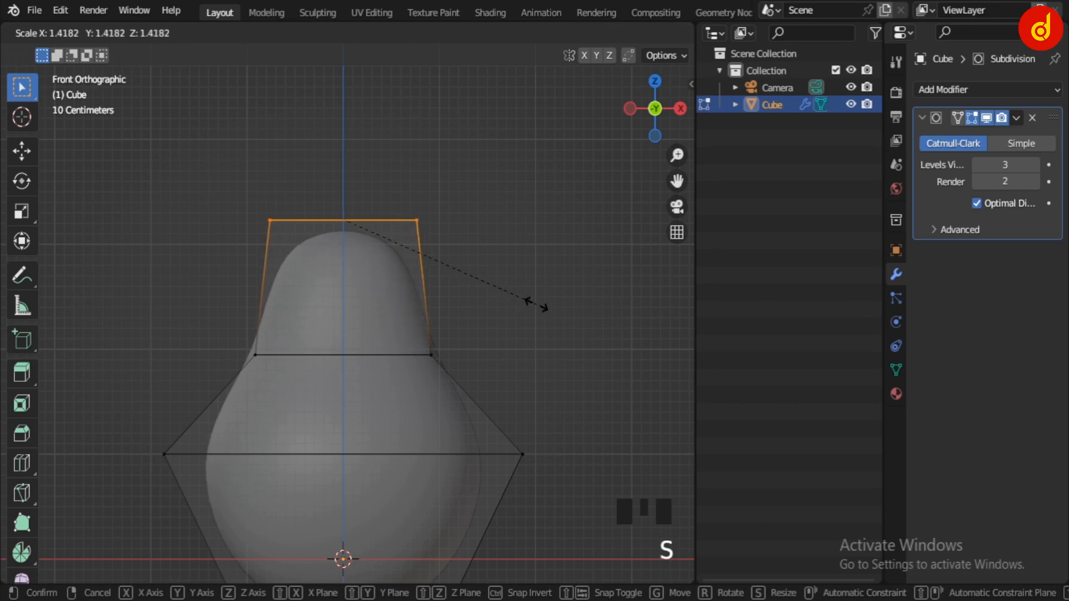
click(534, 303)
scroll(534, 303, down, 2)
shift+middle_drag(527, 343, 527, 304)
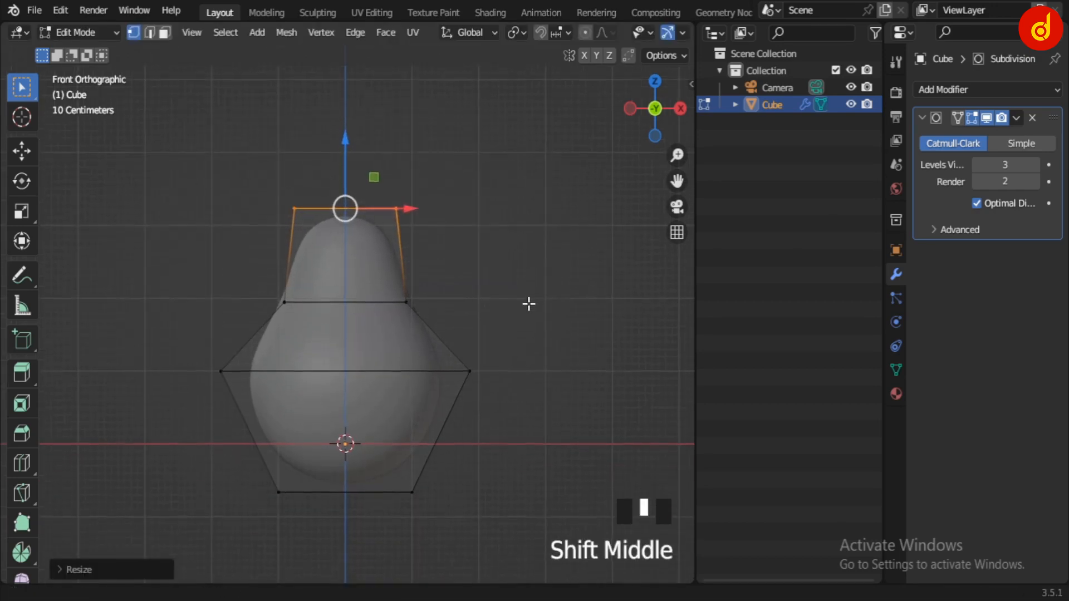
key(Tab)
mouse_move(513, 395)
shift+middle_down()
mouse_move(504, 395)
mouse_move(513, 379)
shift+middle_up()
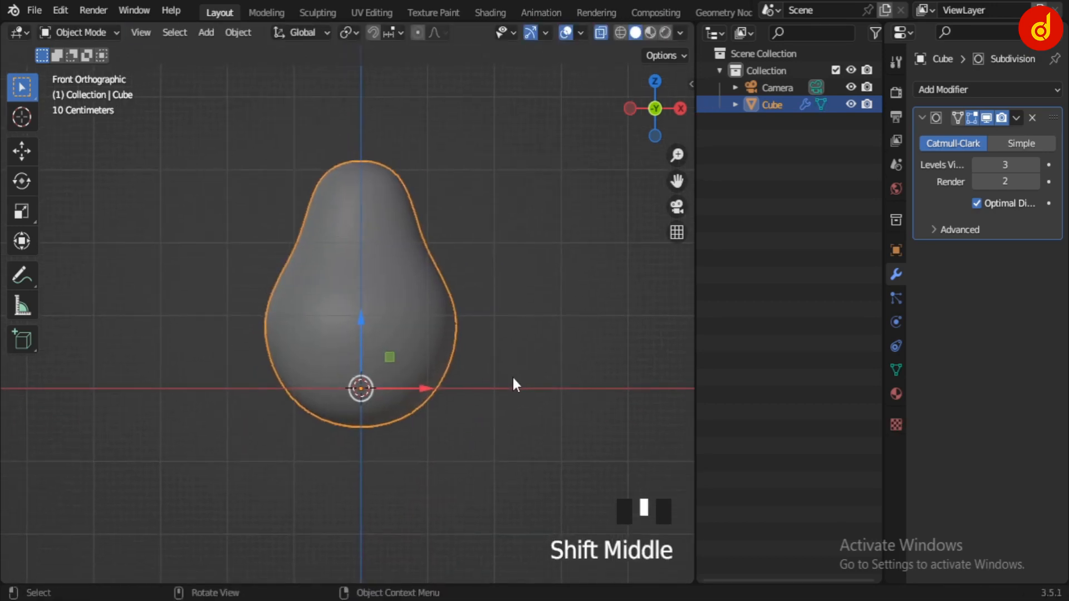
Try adding a centred loop cut between the widest loop and the base
scroll(454, 376, up, 1)
key(Tab)
key(ctrl+r)
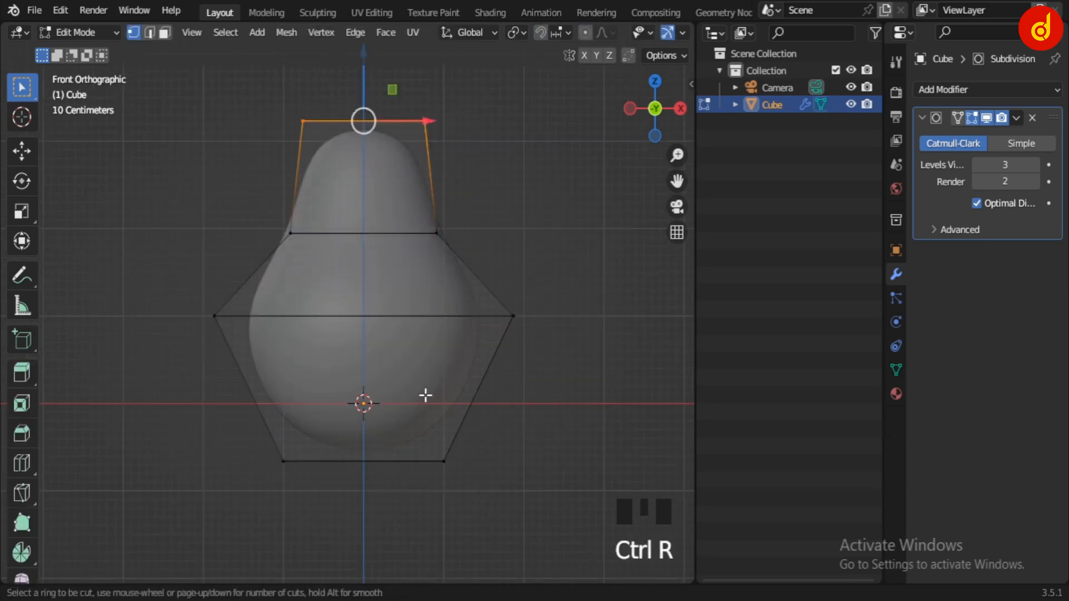
click(458, 410)
right_click(497, 435)
key(s)
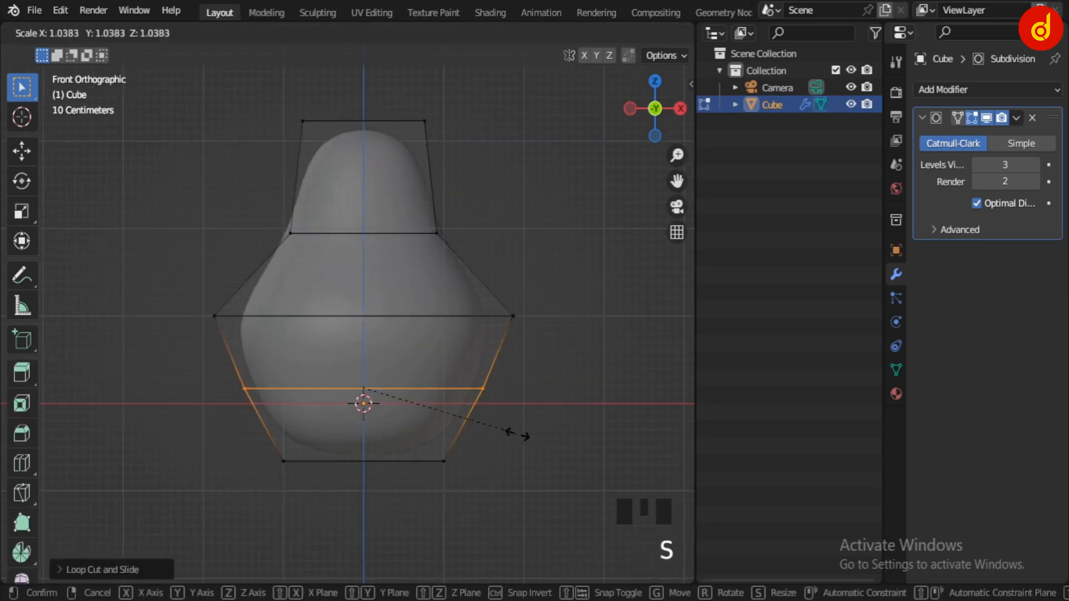
right_click(538, 440)
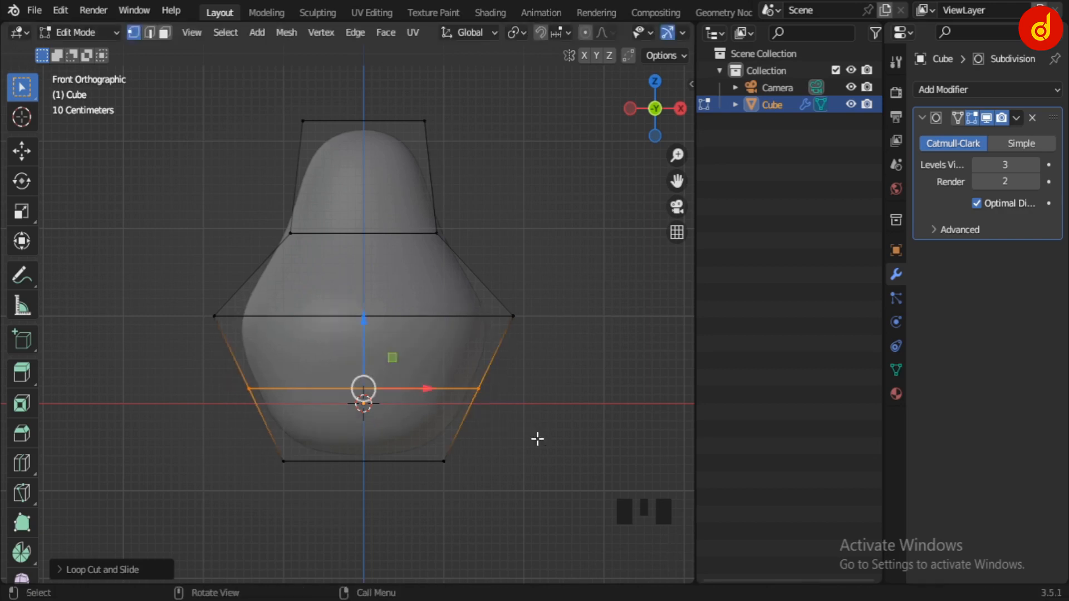
key(ctrl+z)
Try edge-sliding the widest loop, scale it outward to about 1.03, and return to Object Mode with nothing selected
click(239, 312)
drag(136, 276, 653, 384)
key(g)
key(g)
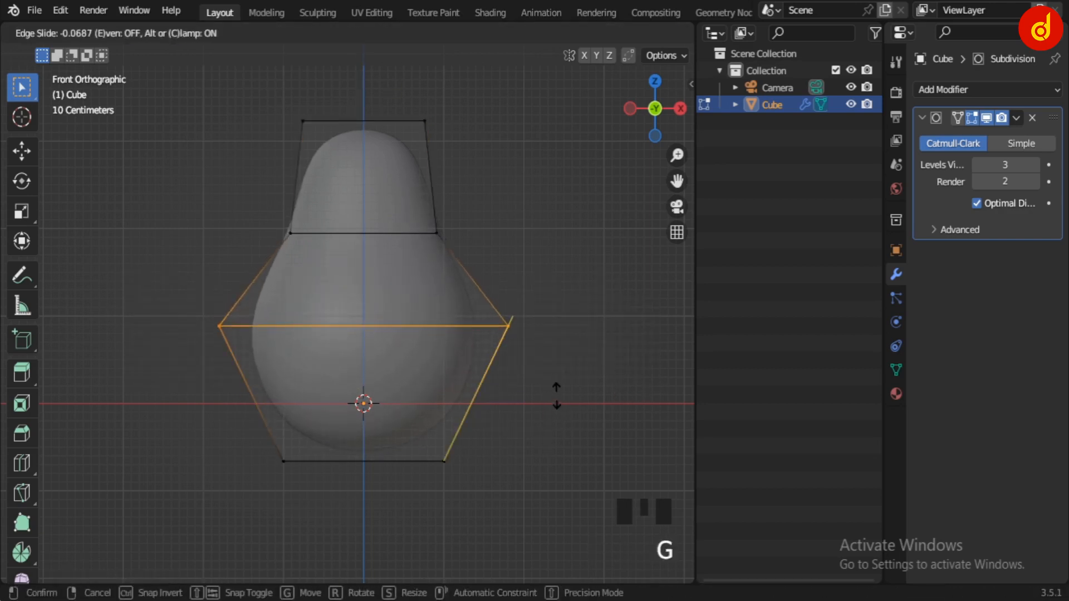
click(558, 399)
key(s)
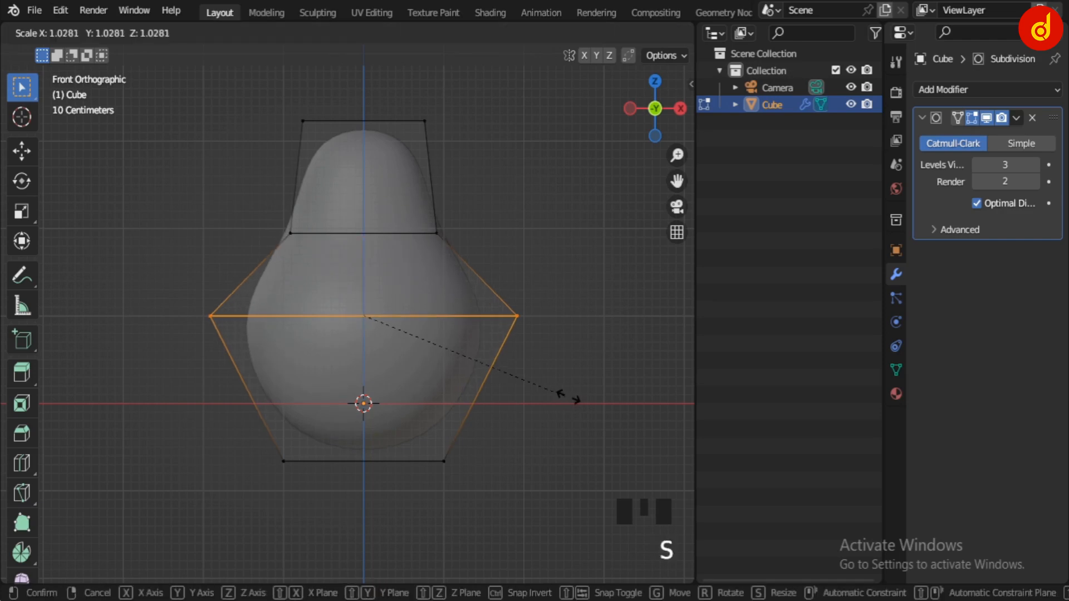
click(564, 399)
key(Tab)
click(472, 362)
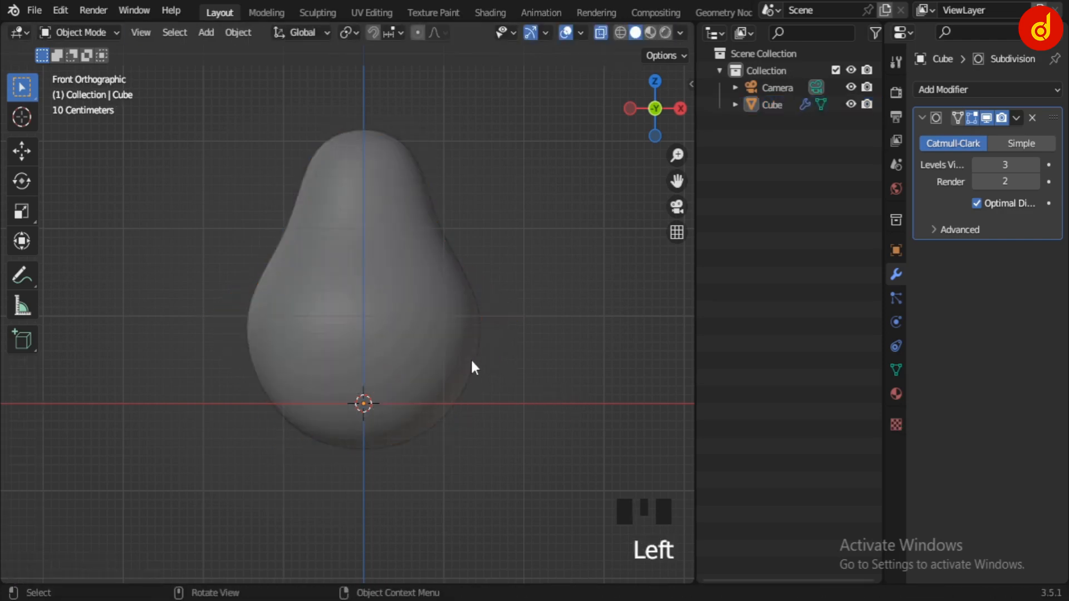
Select the bottom edge loop of the body in Edit Mode, raise it slightly along Z, and return to Object Mode
click(466, 353)
shift+middle_drag(491, 400, 480, 410)
scroll(480, 410, up, 1)
key(Tab)
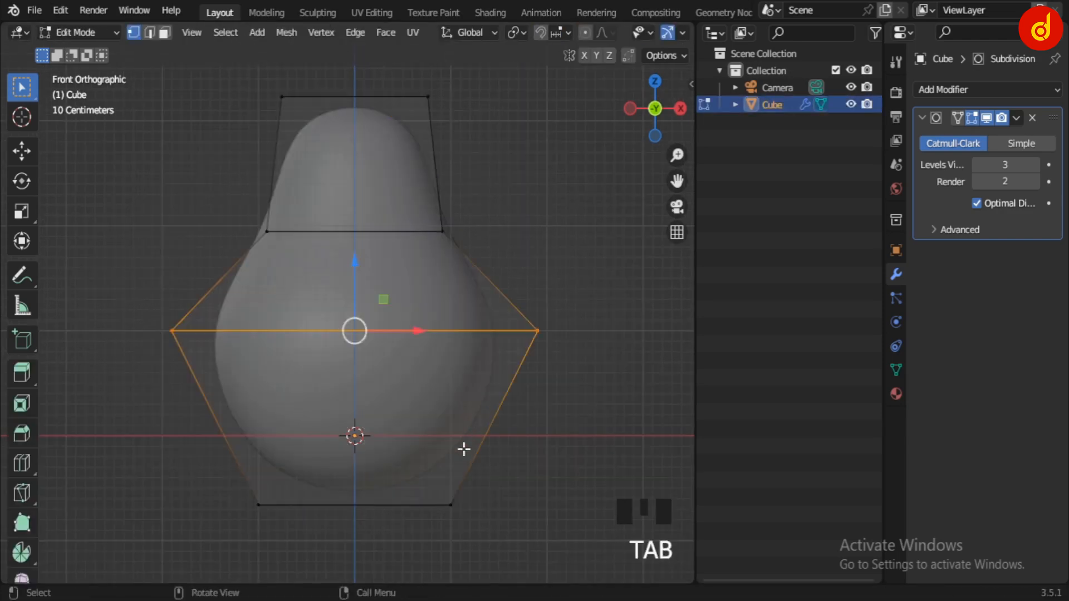
drag(188, 453, 551, 515)
shift+middle_drag(550, 515, 555, 433)
mouse_move(359, 355)
mouse_down()
mouse_move(362, 327)
mouse_move(361, 337)
mouse_up()
click(539, 406)
scroll(540, 406, down, 2)
shift+middle_drag(540, 406, 501, 427)
key(Tab)
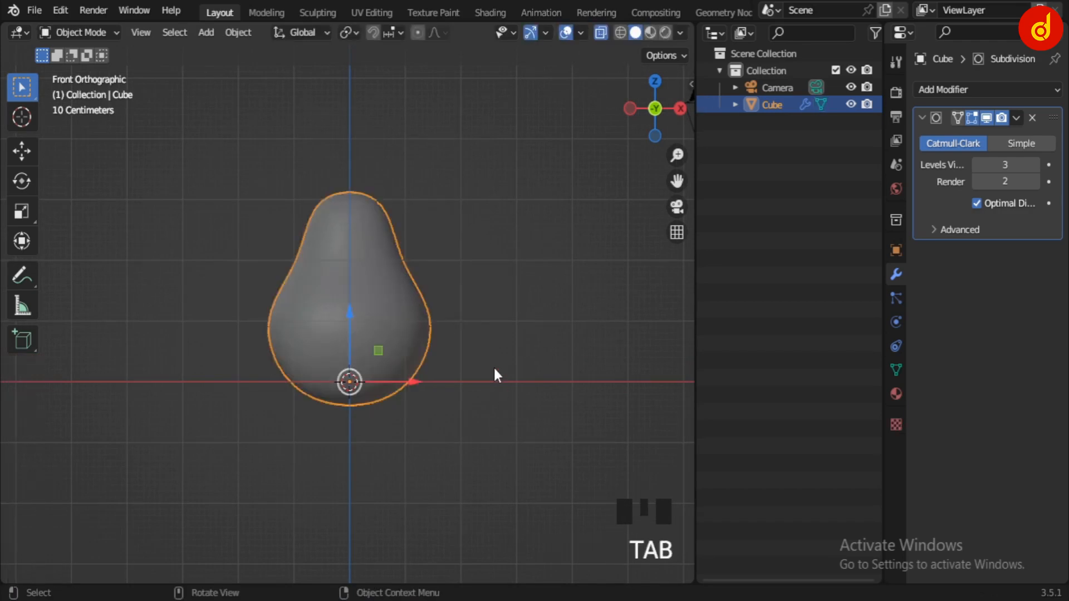
Stretch the whole body slightly along Z in Object Mode and turn off X-ray
key(s)
key(z)
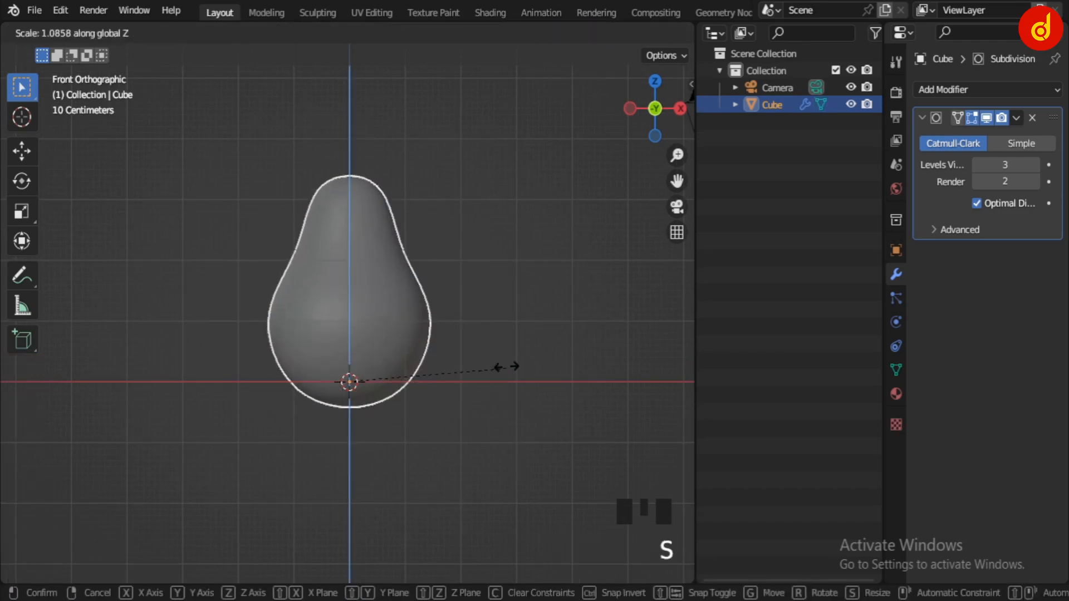
click(511, 342)
shift+middle_drag(511, 342, 342, 49)
click(506, 396)
click(390, 339)
key(alt+z)
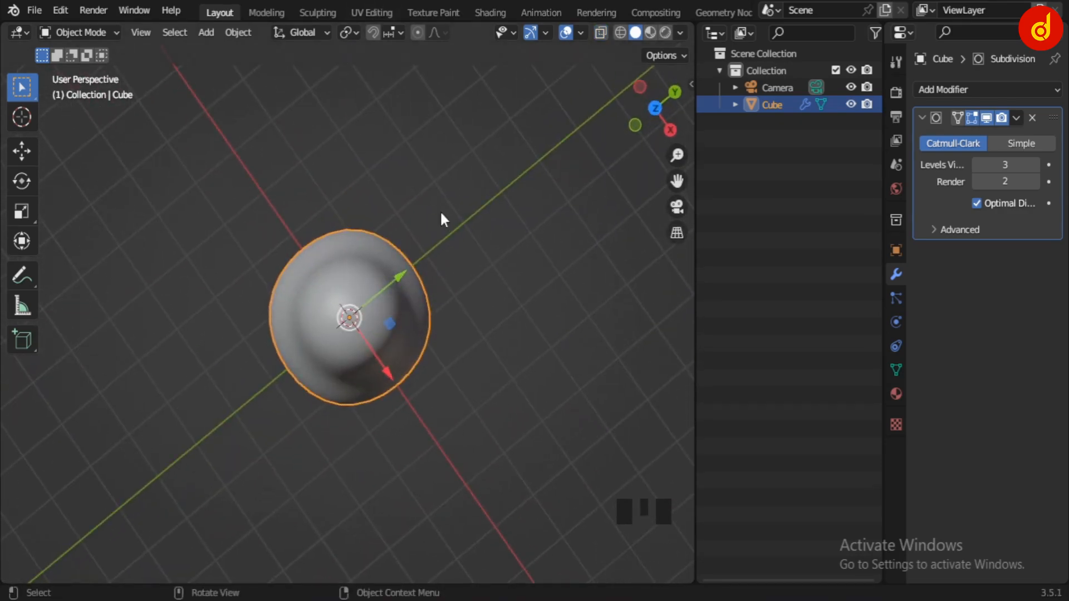
Try adding a centred loop cut across the Y direction of the body in top view
key(KP_7)
scroll(505, 342, up, 2)
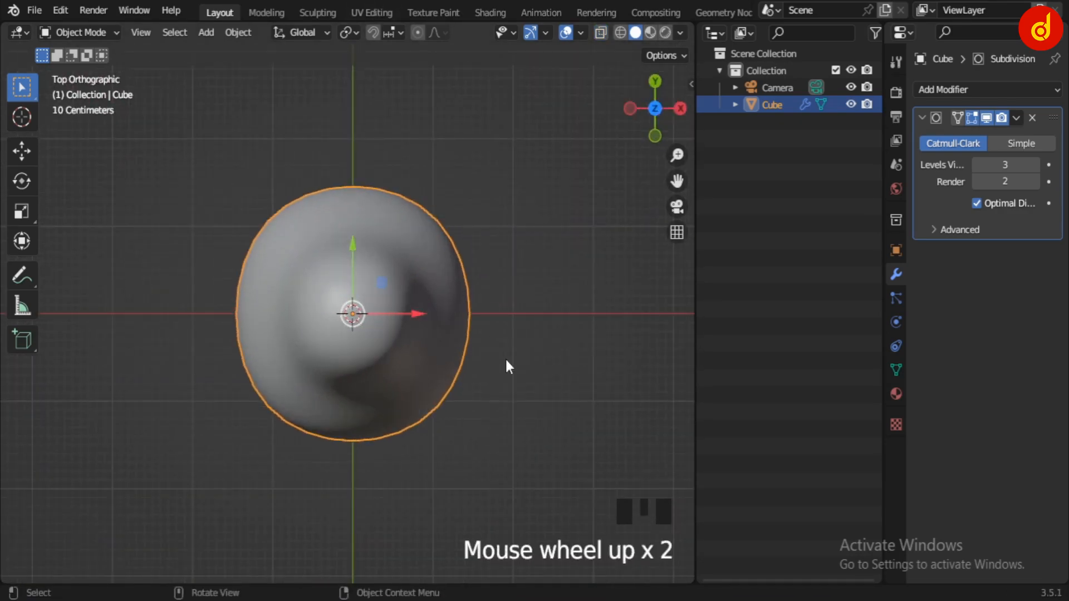
key(Tab)
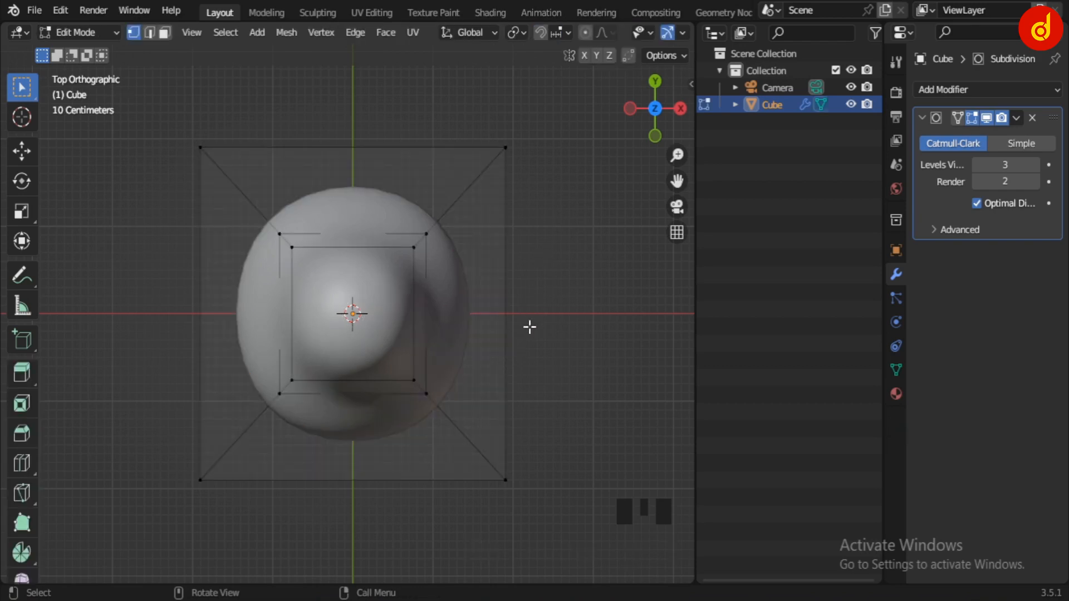
key(ctrl+r)
click(494, 332)
right_click(494, 333)
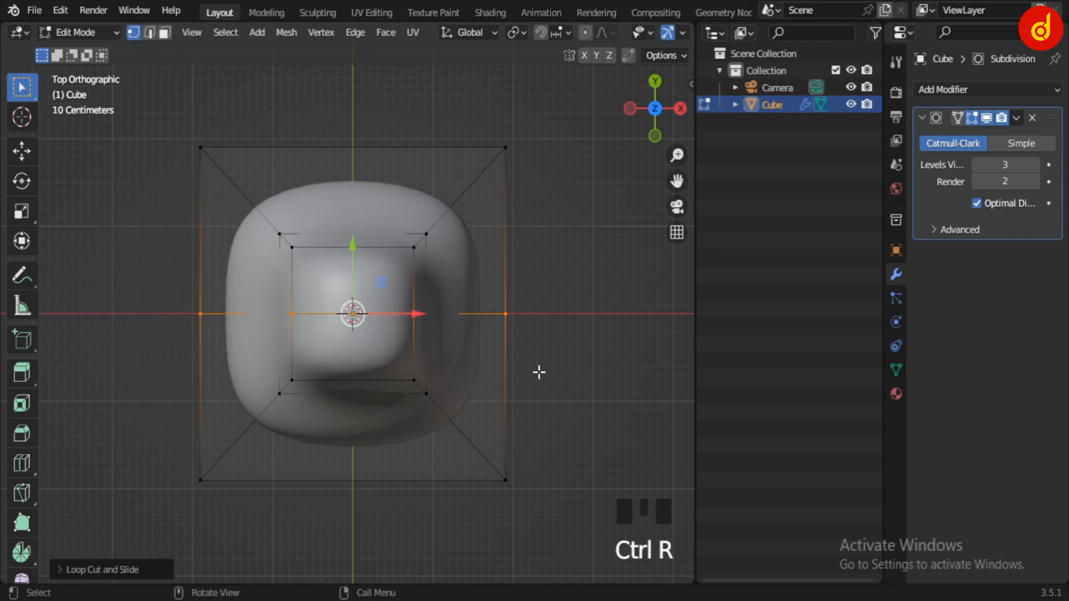
key(ctrl+z)
key(Tab)
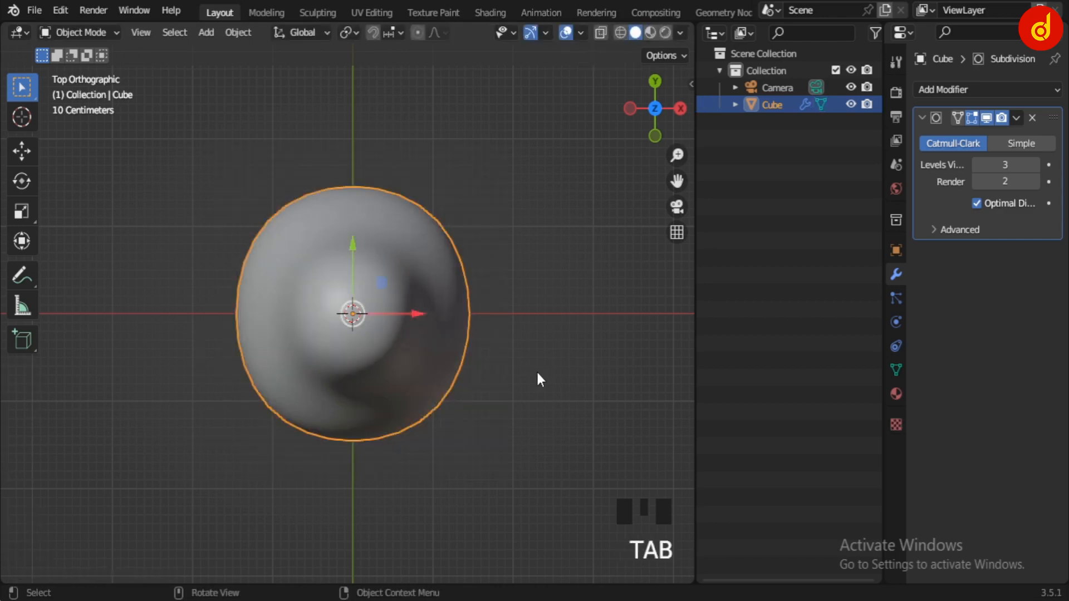
click(535, 374)
middle_drag(533, 433, 378, 426)
key(KP_7)
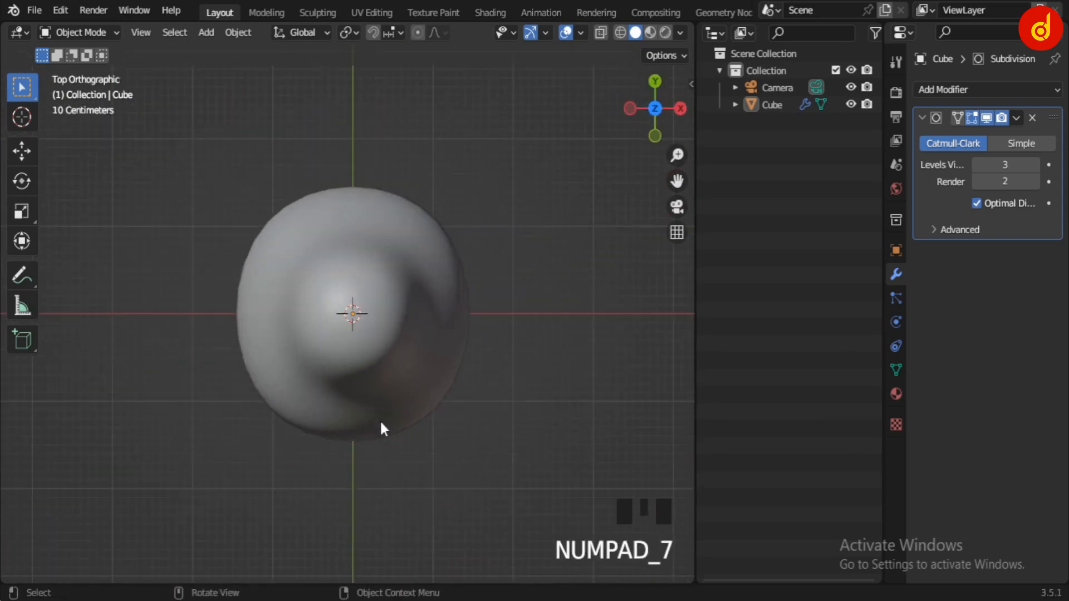
Set the Subdivision modifier's viewport levels to 2 and apply the modifier to the mesh
click(1016, 117)
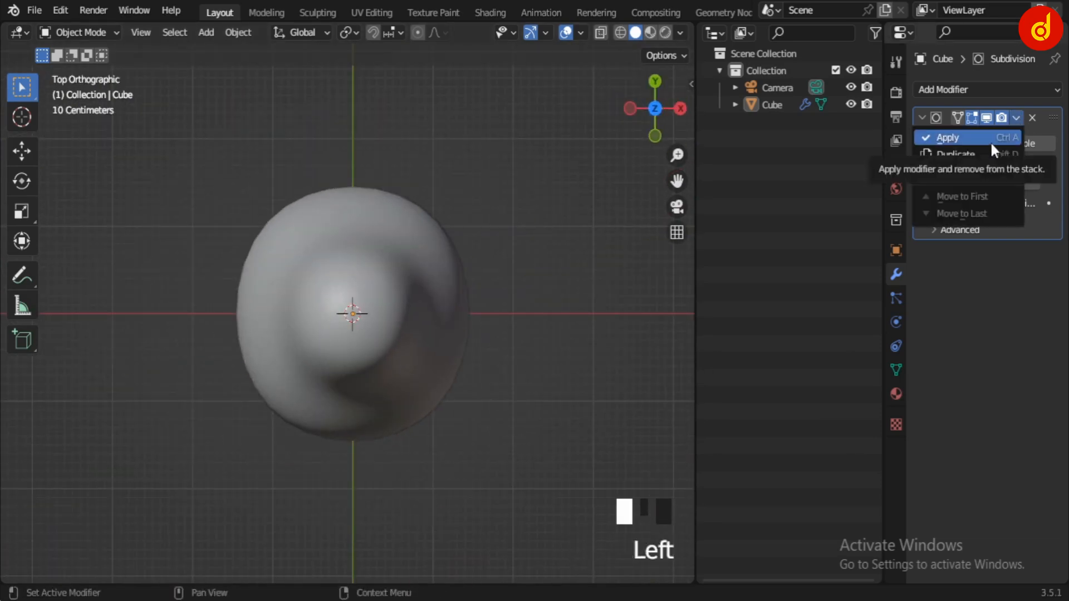
click(975, 165)
middle_drag(493, 425, 236, 236)
key(KP_1)
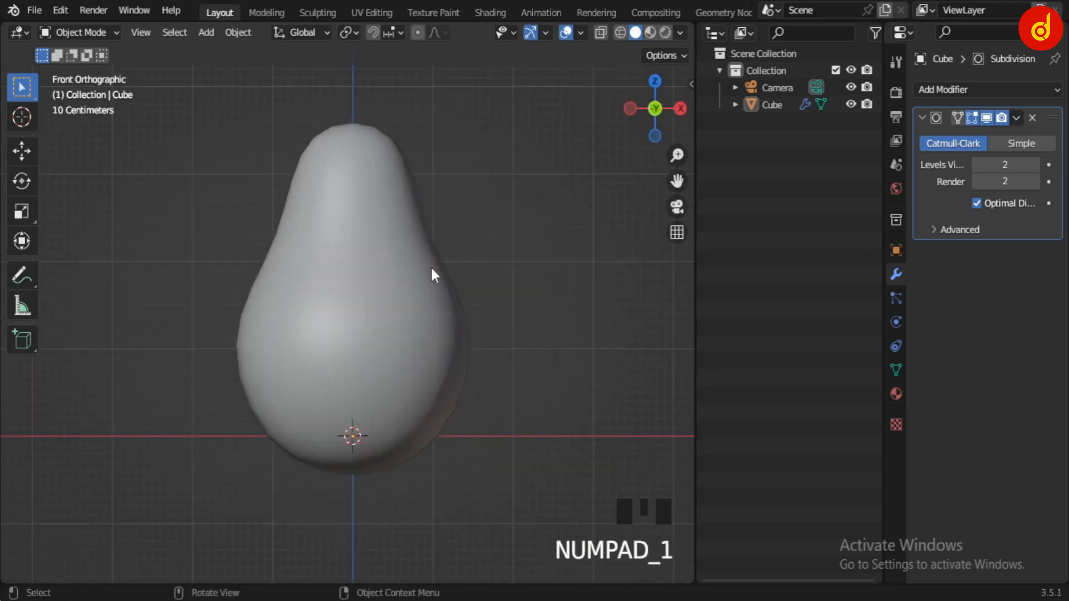
click(1015, 118)
click(1011, 138)
Examine the dense mesh and overall shape of the body from the front and right views
key(Tab)
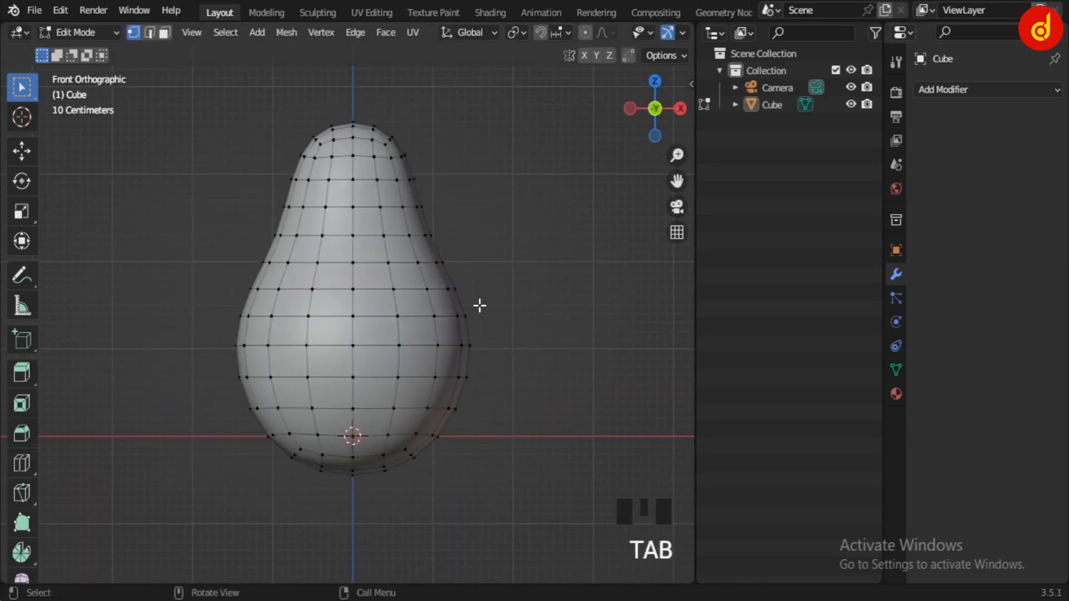
middle_drag(479, 303, 375, 214)
key(KP_3)
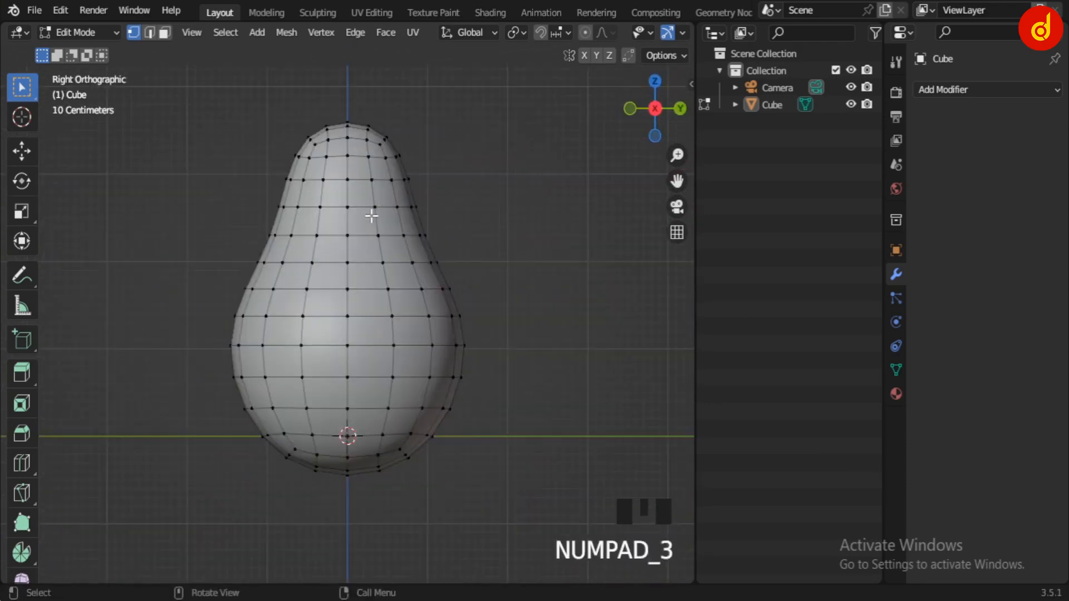
scroll(375, 220, down, 2)
key(KP_1)
key(Tab)
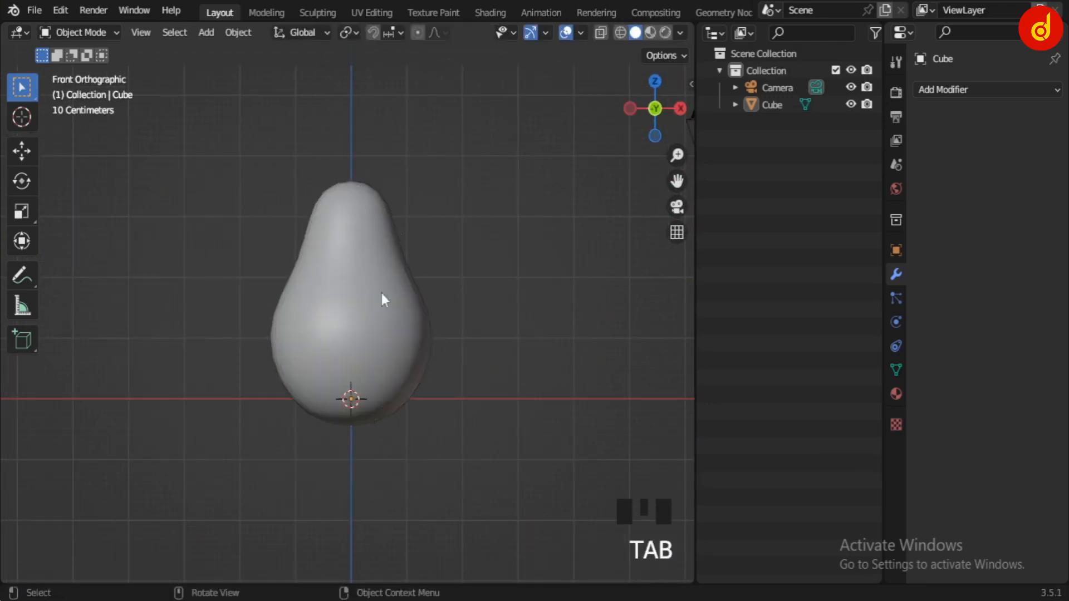
middle_drag(381, 294, 367, 322)
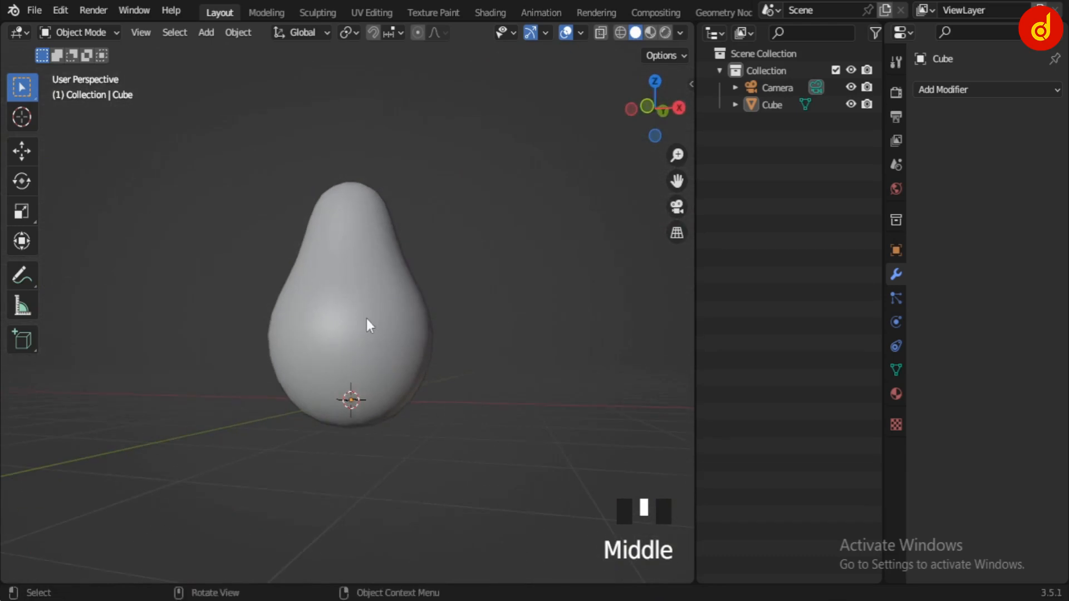
click(367, 325)
key(KP_1)
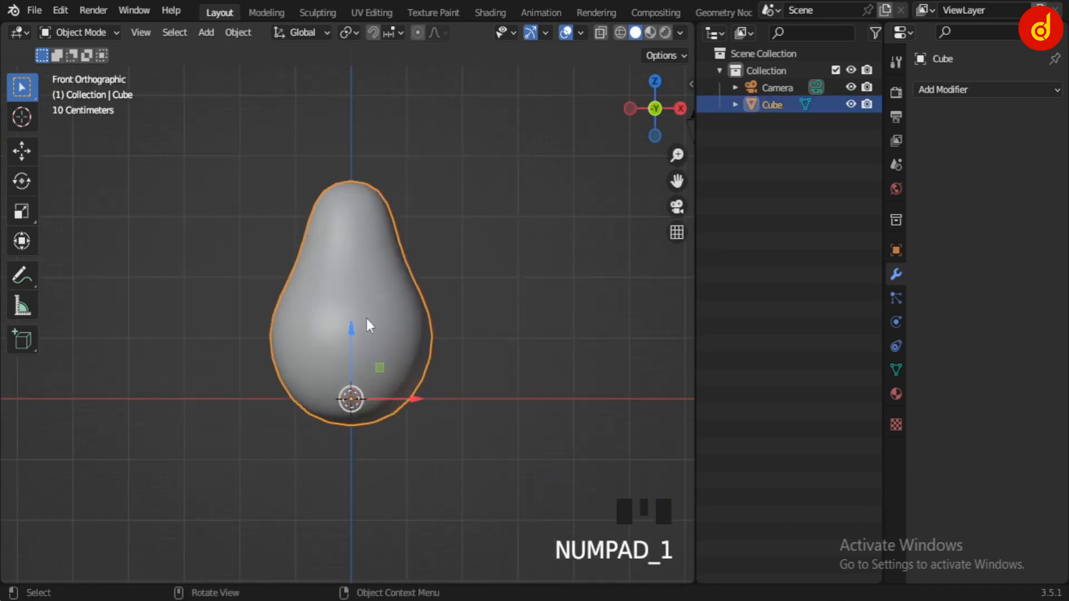
scroll(367, 325, up, 1)
key(Tab)
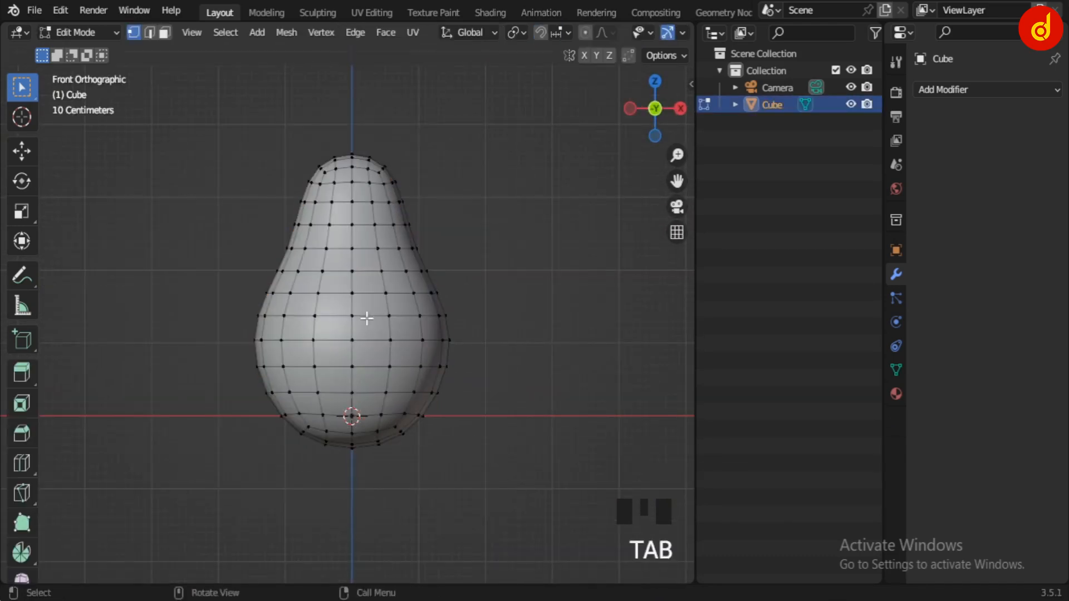
Duplicate the body, move the copy along X beside the original, and hide the copy
key(Tab)
key(shift+d)
right_click(470, 383)
drag(417, 415, 605, 425)
scroll(470, 429, up, 3)
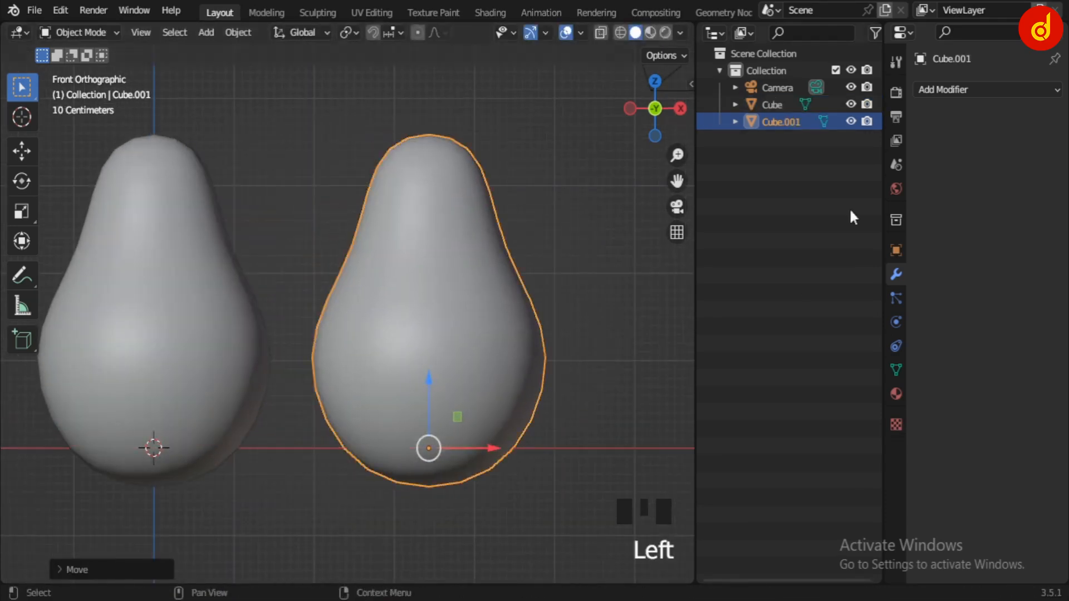
click(850, 121)
With X-ray on in right view, select the original body's vertices on the negative Y side and delete them
shift+middle_drag(289, 410, 431, 401)
click(324, 346)
key(Tab)
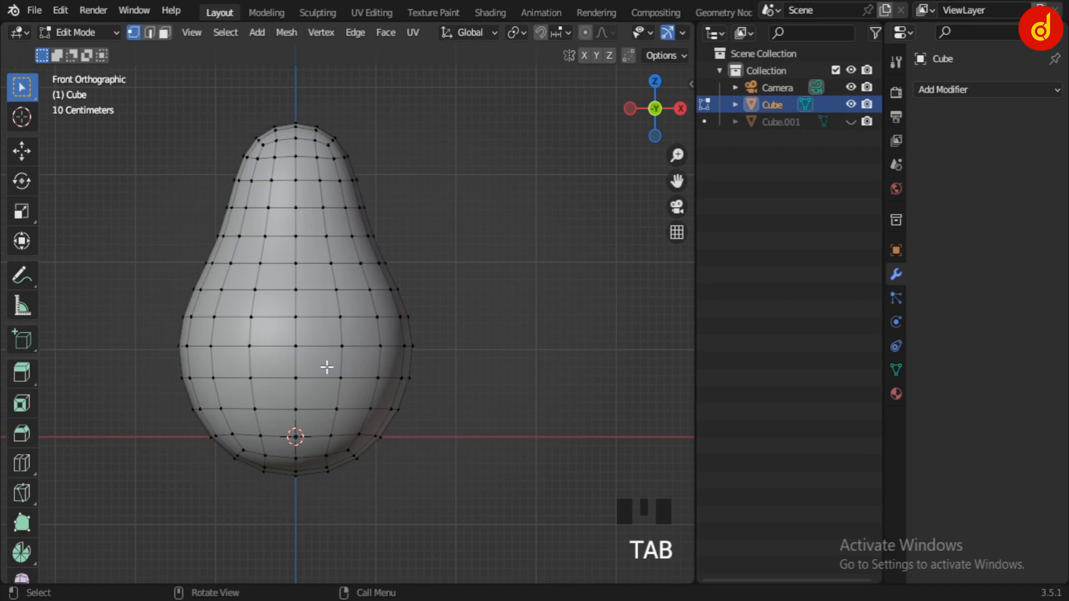
key(KP_3)
key(alt+z)
scroll(328, 366, down, 3)
shift+middle_drag(347, 353, 366, 341)
scroll(329, 251, up, 3)
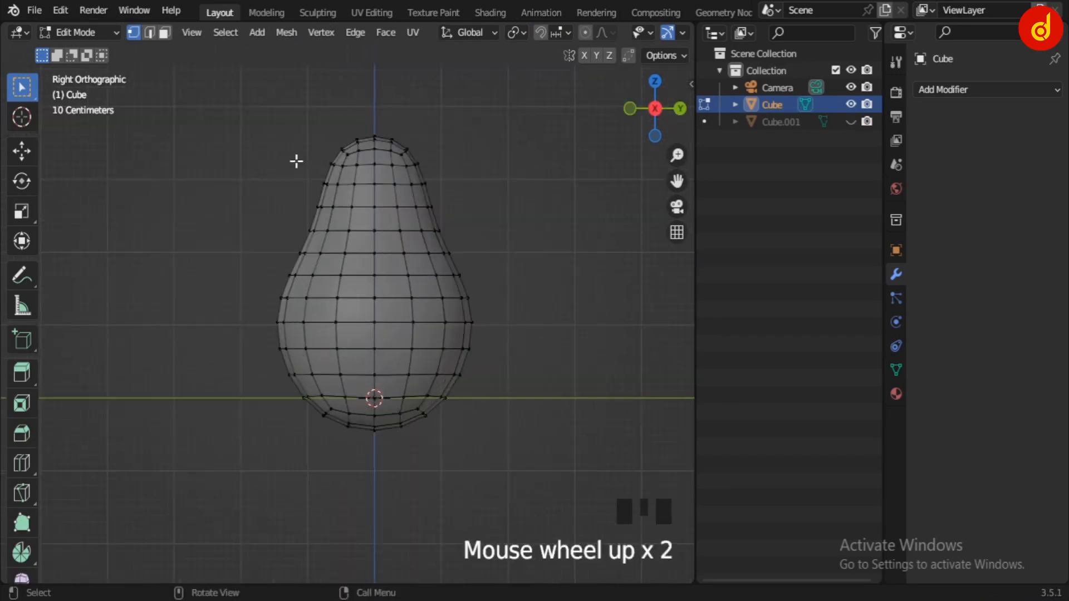
drag(268, 59, 366, 499)
shift+middle_drag(439, 318, 455, 371)
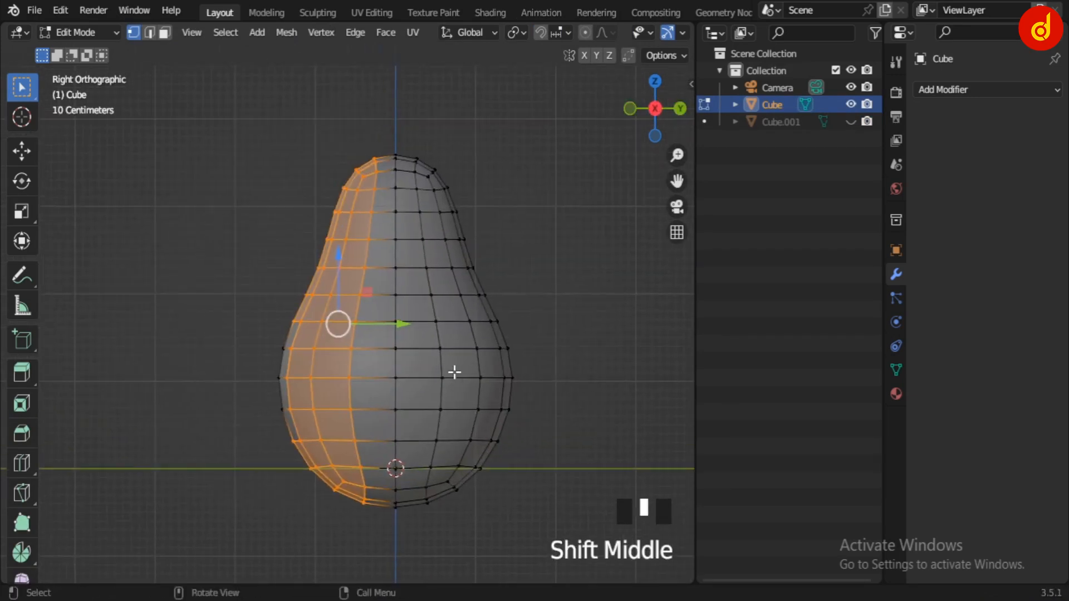
key(x)
click(447, 372)
Delete the stray vertices remaining on the removed side of the body
key(Tab)
key(Tab)
drag(234, 324, 330, 431)
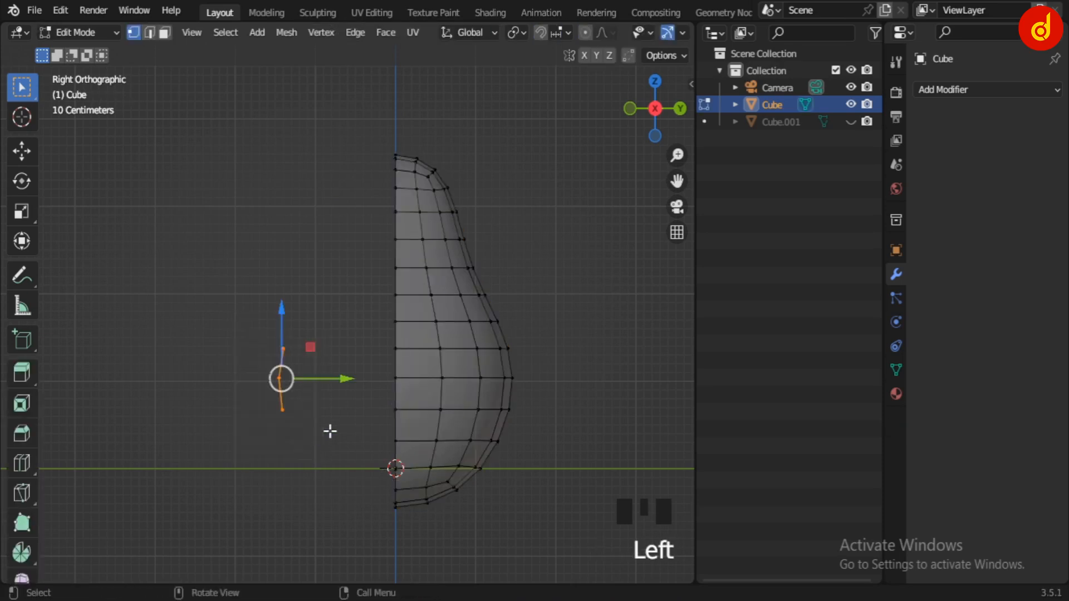
key(x)
click(283, 372)
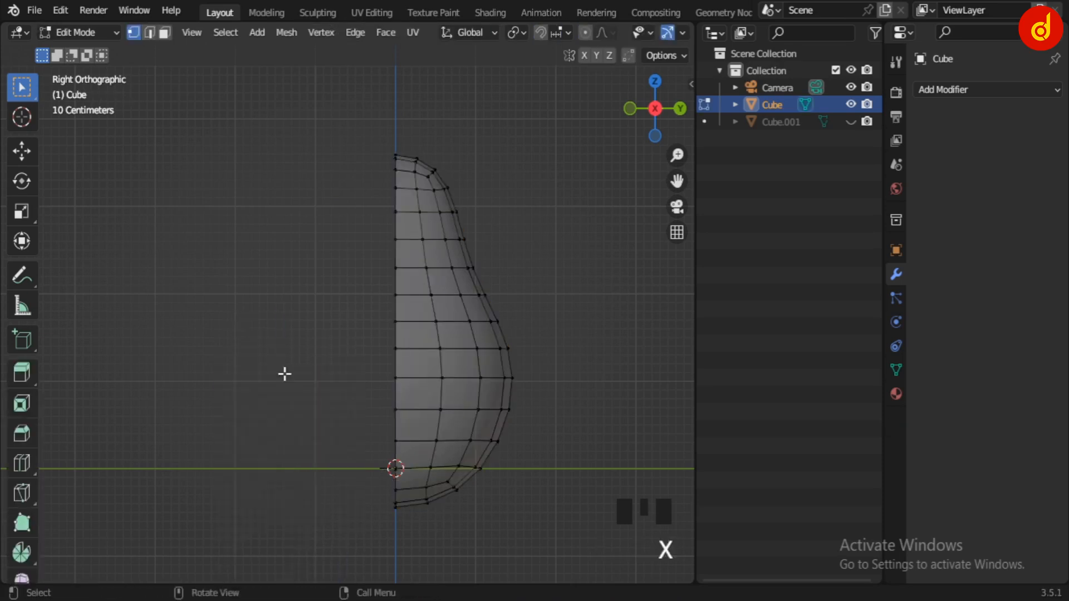
Examine the open side of the halved body in Object Mode with X-ray off
key(Tab)
scroll(283, 371, down, 3)
middle_drag(282, 372, 412, 389)
scroll(412, 389, up, 2)
key(alt+z)
scroll(532, 429, up, 3)
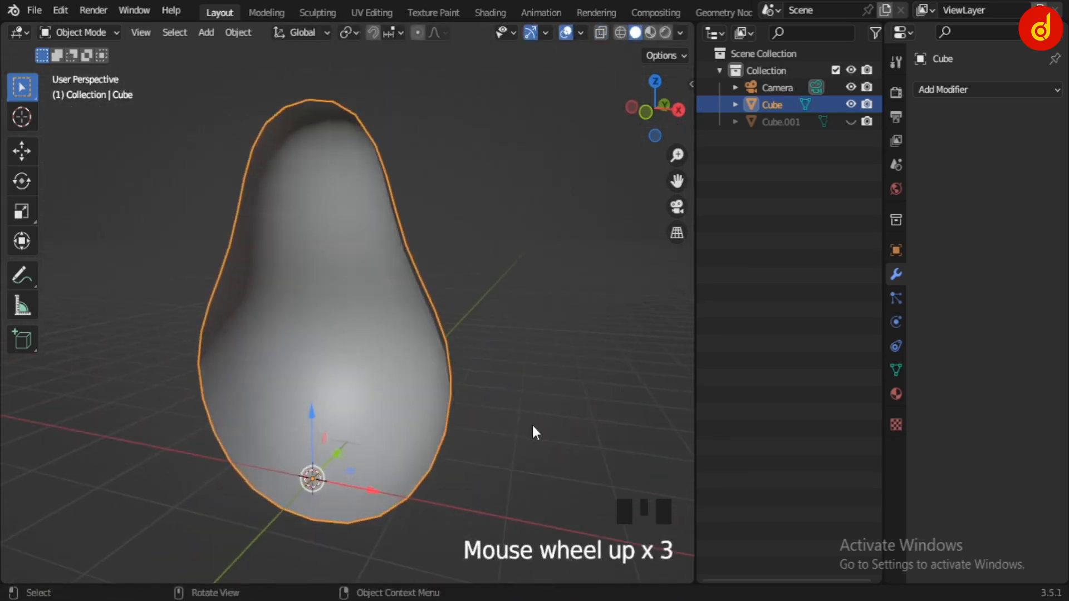
click(532, 428)
mouse_move(532, 429)
middle_down()
mouse_move(409, 439)
mouse_move(432, 470)
mouse_move(400, 398)
middle_up()
scroll(502, 413, up, 2)
scroll(469, 409, down, 2)
click(469, 409)
key(KP_Decimal)
Select the boundary edge loop of the halved body's open side and fill it with a face
key(Tab)
alt+click(226, 379)
middle_drag(226, 377, 398, 420)
scroll(467, 391, up, 1)
scroll(467, 391, down, 1)
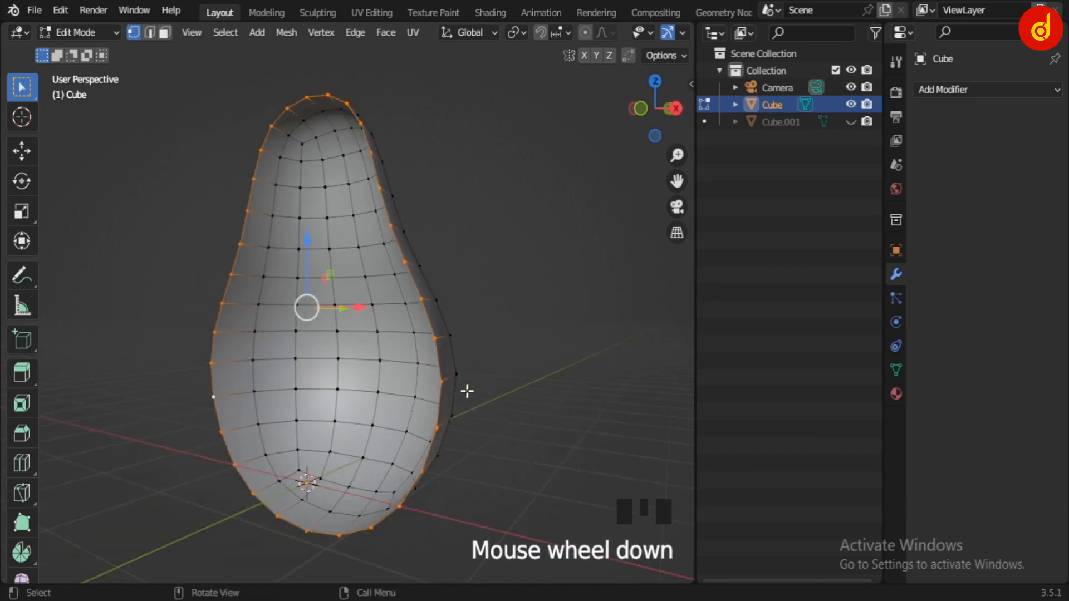
key(f)
middle_drag(487, 406, 498, 429)
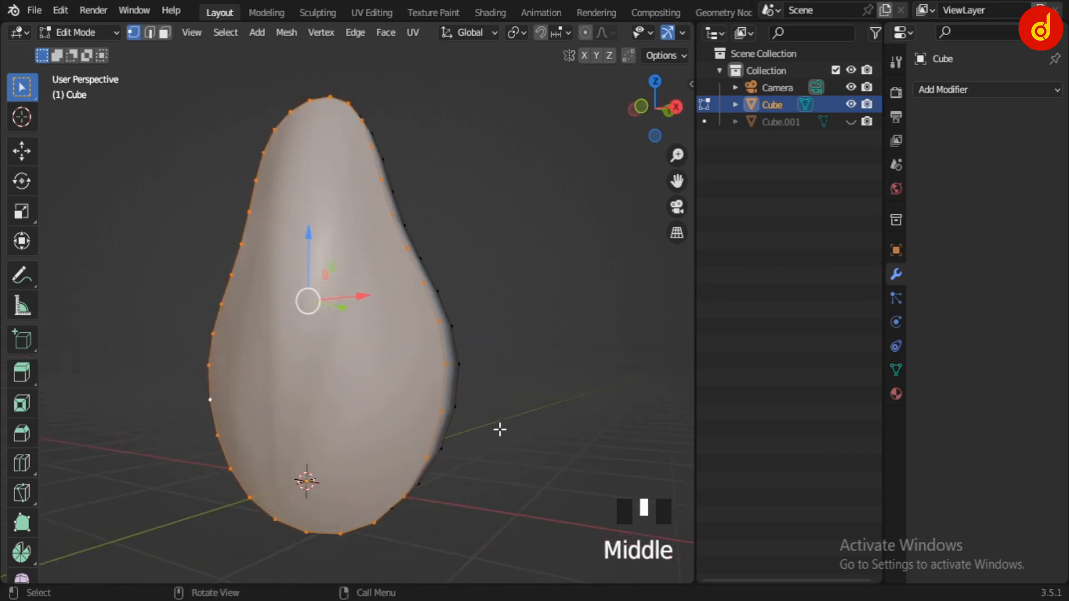
Inset the new flat face by about 0.146 m to form a rim around the cut side
key(i)
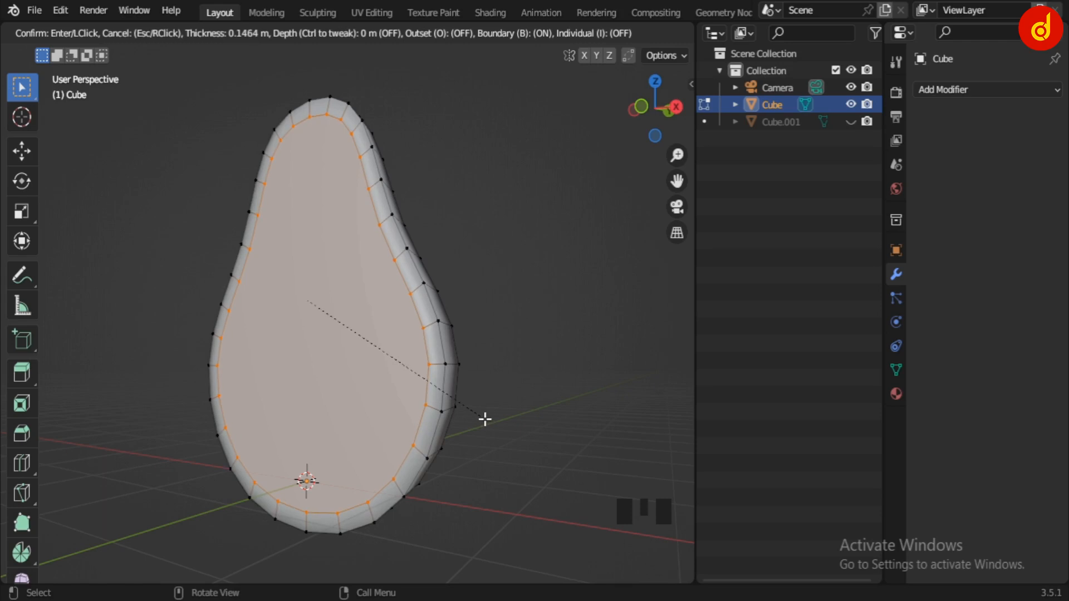
click(485, 419)
middle_drag(445, 412, 508, 462)
scroll(422, 413, up, 1)
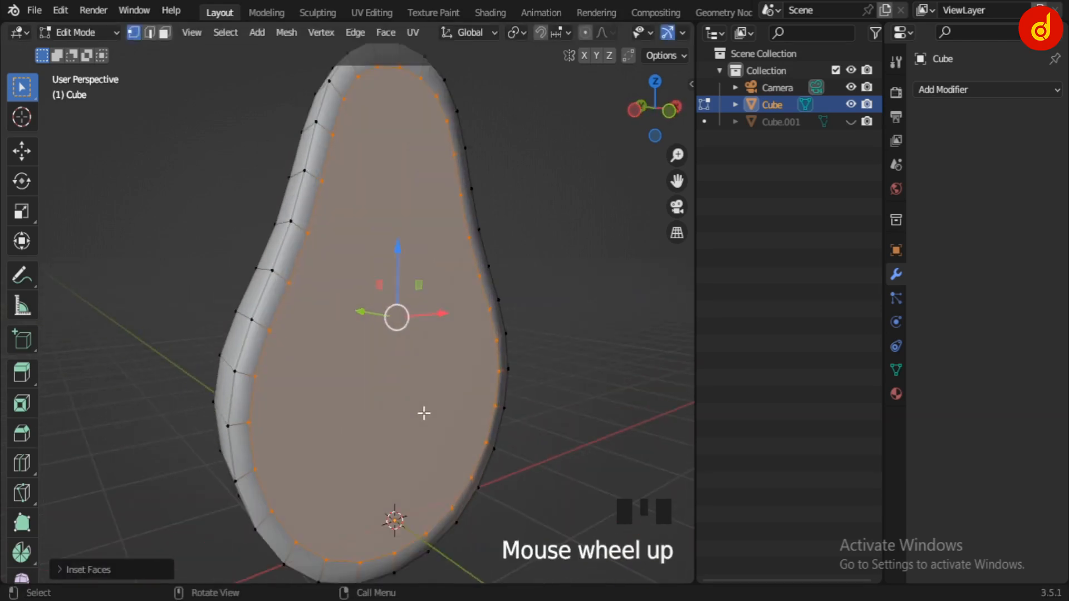
middle_drag(376, 413, 439, 382)
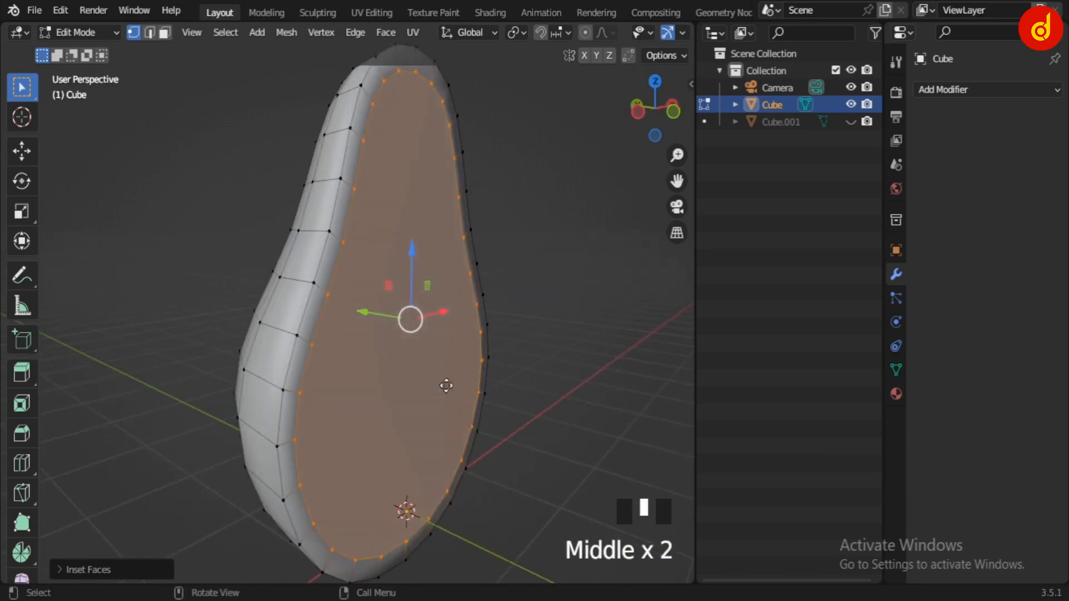
Extrude the inset face inward by about 0.078 m and check the recess in Object Mode
key(e)
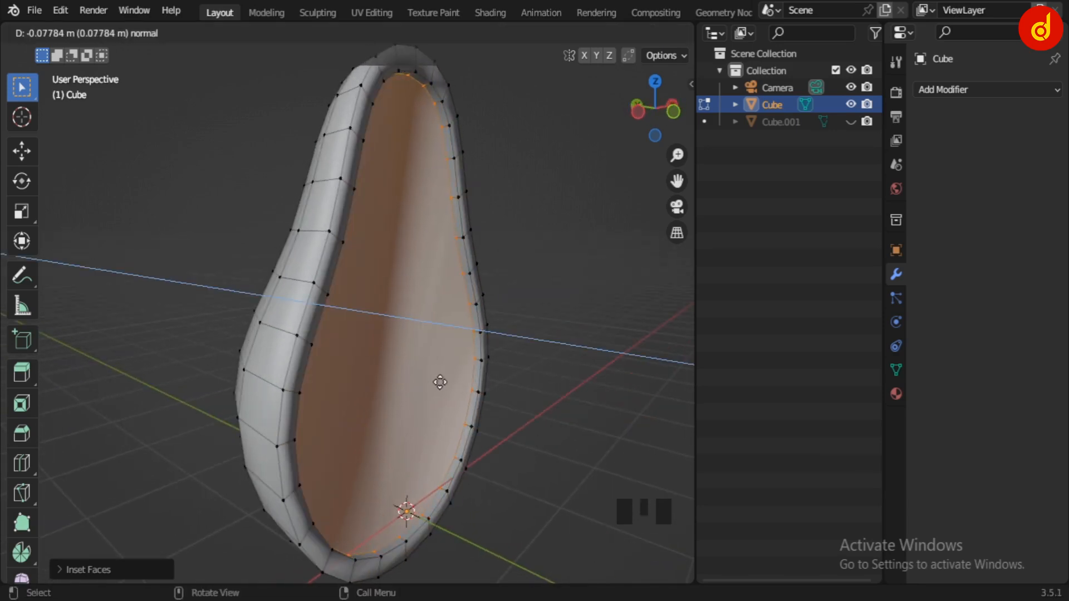
click(440, 382)
key(Tab)
middle_drag(525, 417, 470, 498)
Inset the recessed face again to add an inner edge loop, and return to Object Mode with the half selected
key(Tab)
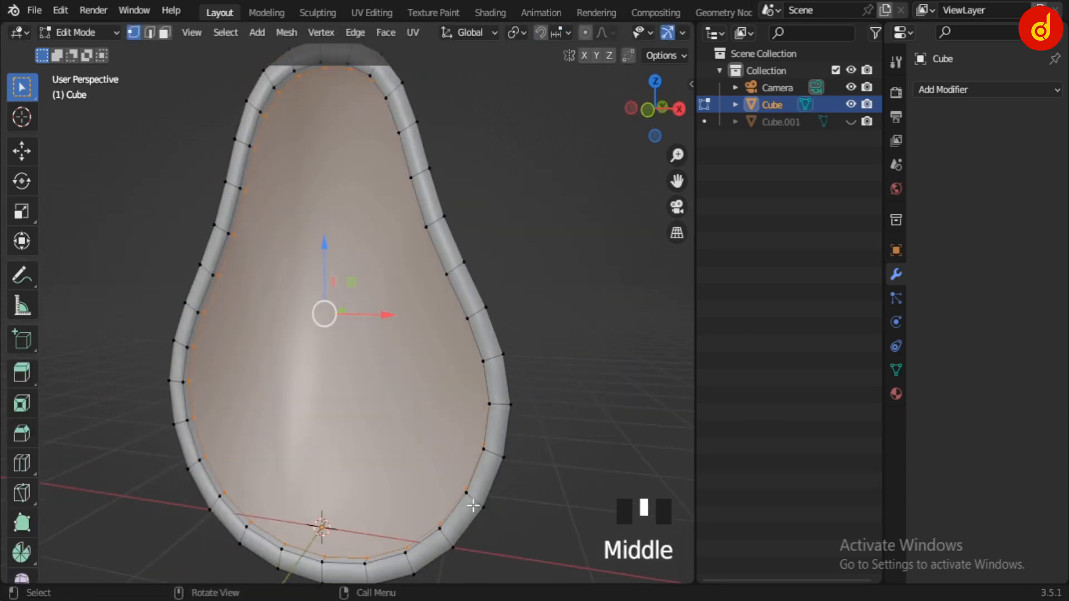
key(i)
click(441, 484)
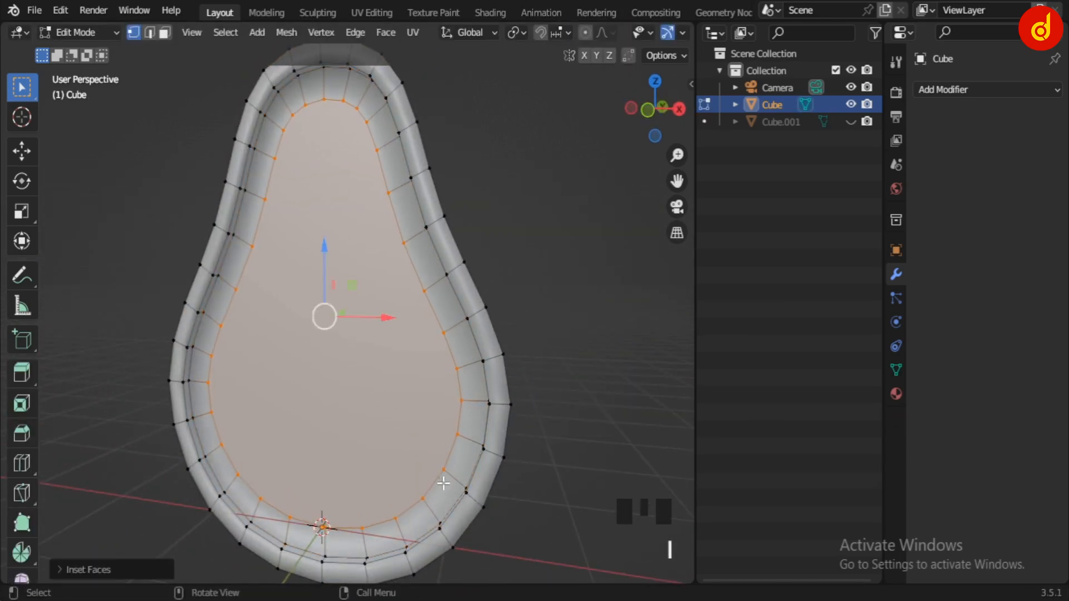
key(Tab)
click(506, 496)
click(452, 380)
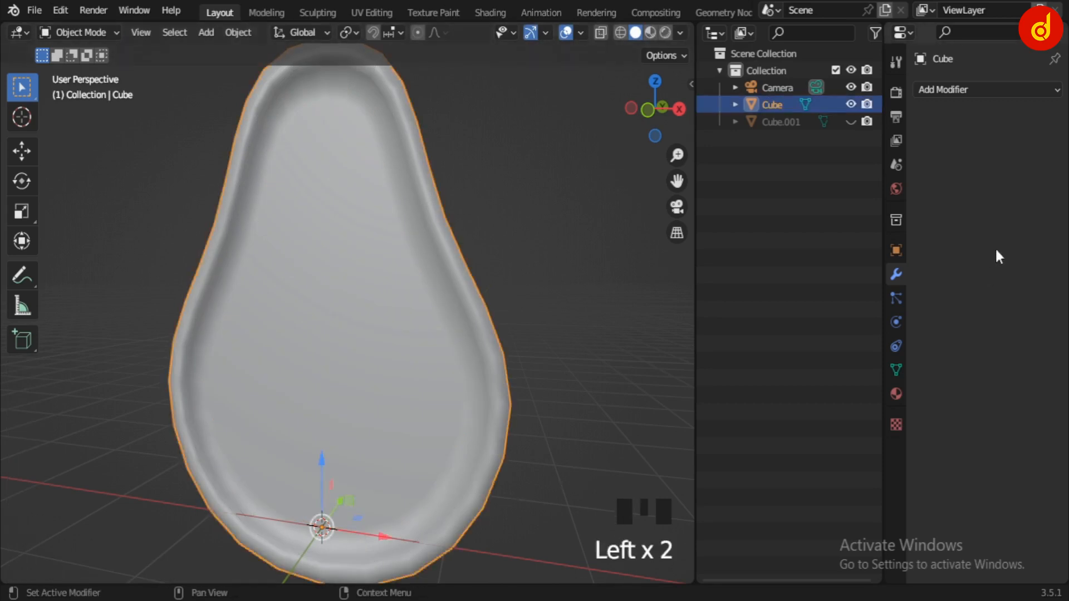
Add a Subdivision Surface modifier to the half body with viewport levels set to 2
click(983, 88)
click(688, 465)
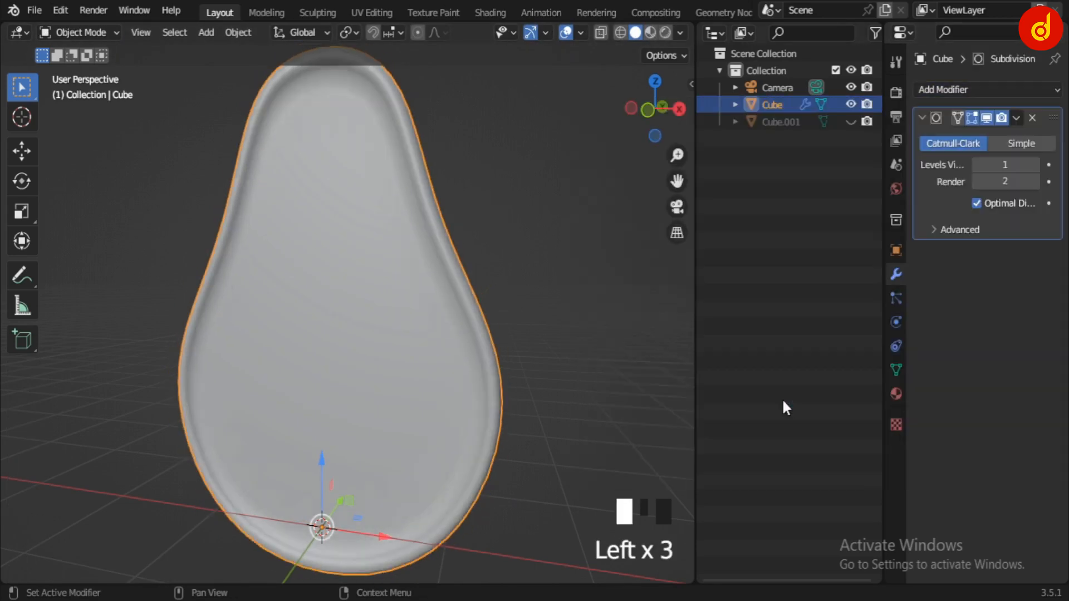
click(1035, 165)
Enter Edit Mode and turn off the Subdivision modifier's viewport display
key(Tab)
scroll(466, 376, down, 4)
mouse_move(471, 384)
middle_down()
mouse_move(506, 392)
mouse_move(481, 385)
middle_up()
scroll(490, 382, up, 3)
click(985, 118)
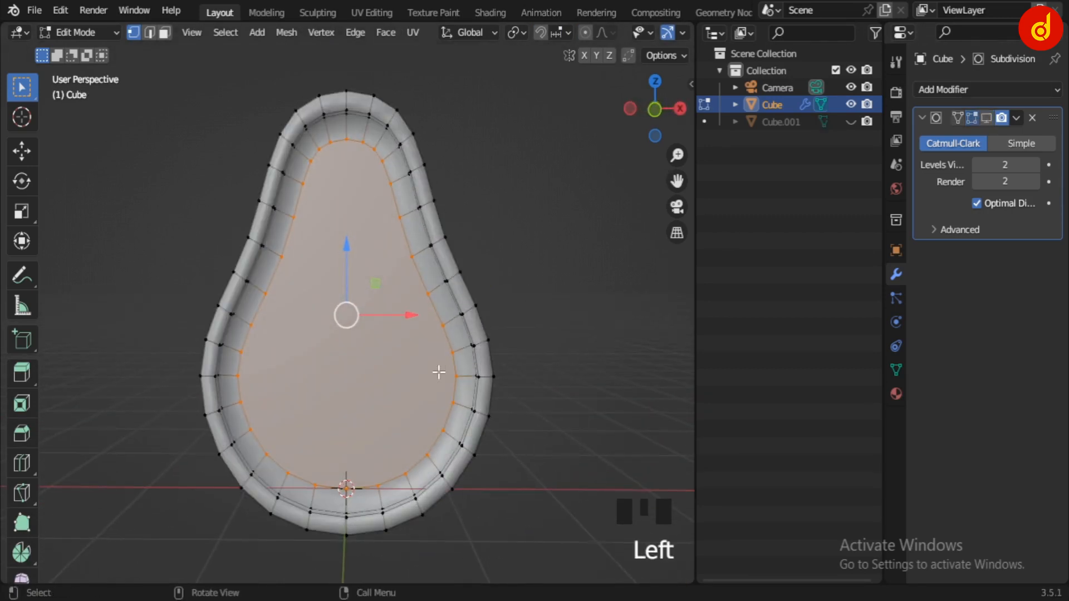
Grow the selection to the recess's surrounding faces, try scaling them to about 0.88, undo it and deselect everything
key(Tab)
key(Tab)
scroll(438, 372, up, 1)
key(ctrl+KP_6)
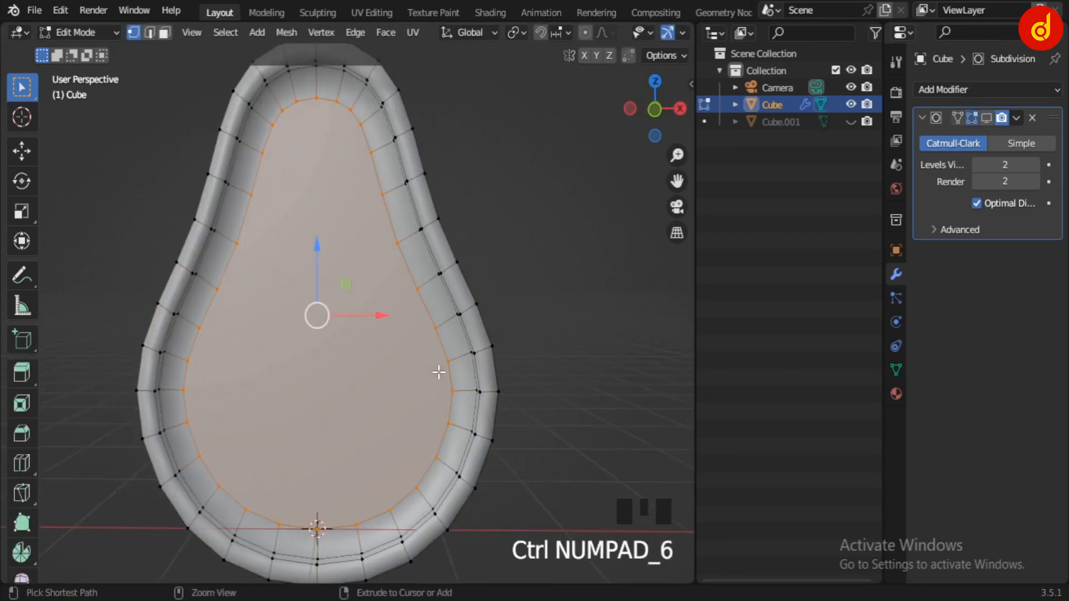
key(ctrl+KP_Add)
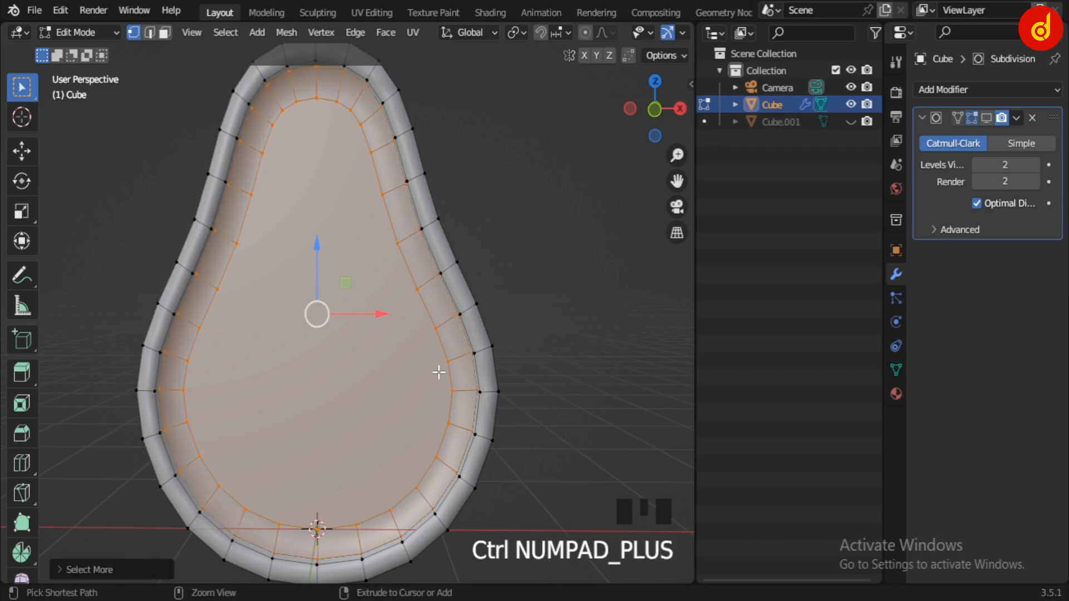
key(s)
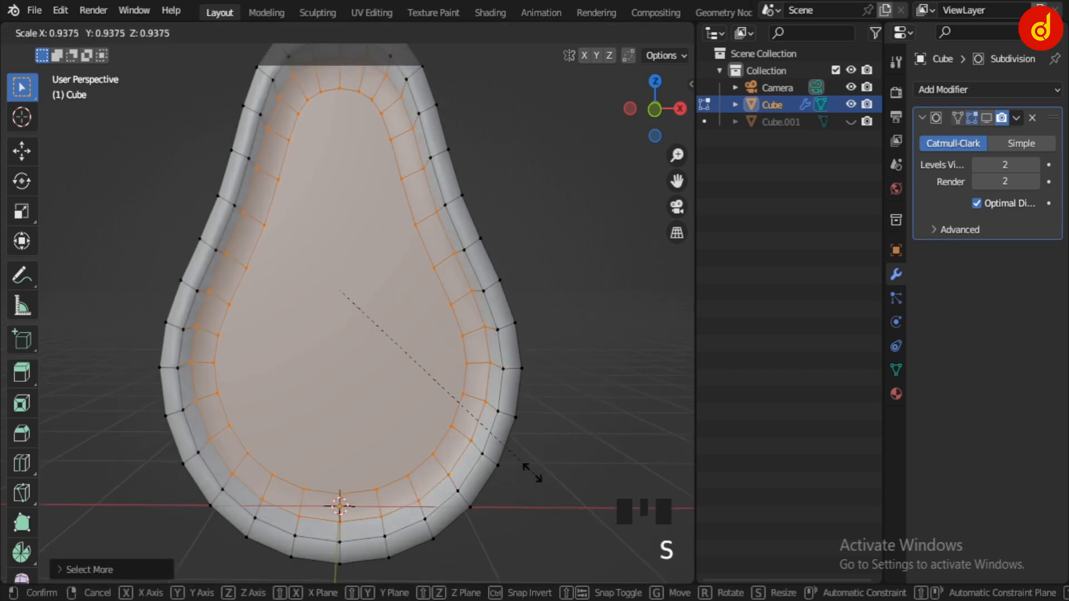
right_click(503, 423)
key(KP_1)
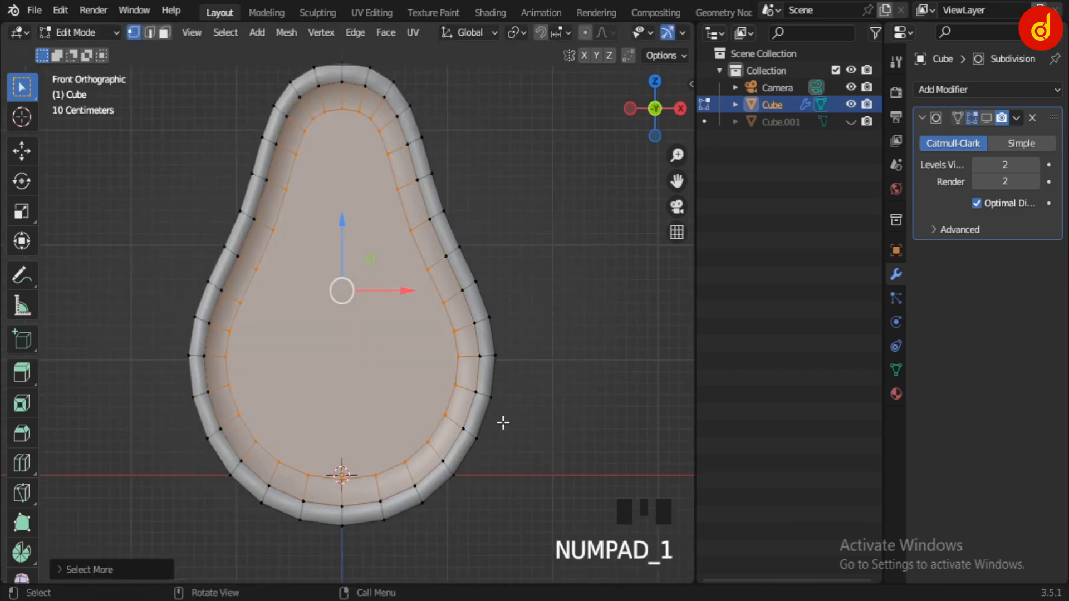
key(s)
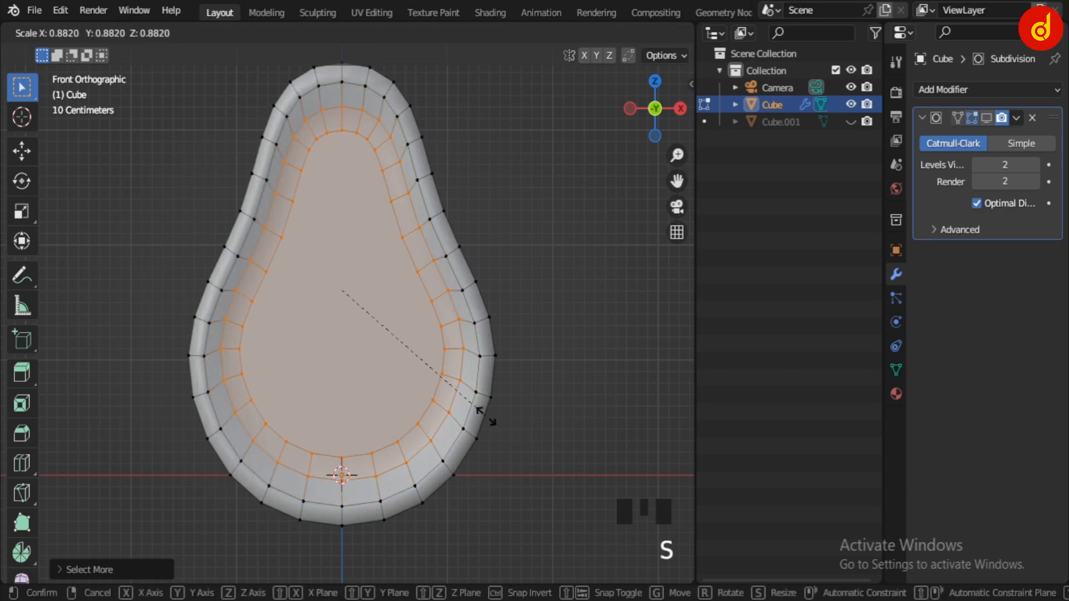
click(486, 415)
middle_drag(479, 429, 490, 479)
key(ctrl+z)
click(580, 448)
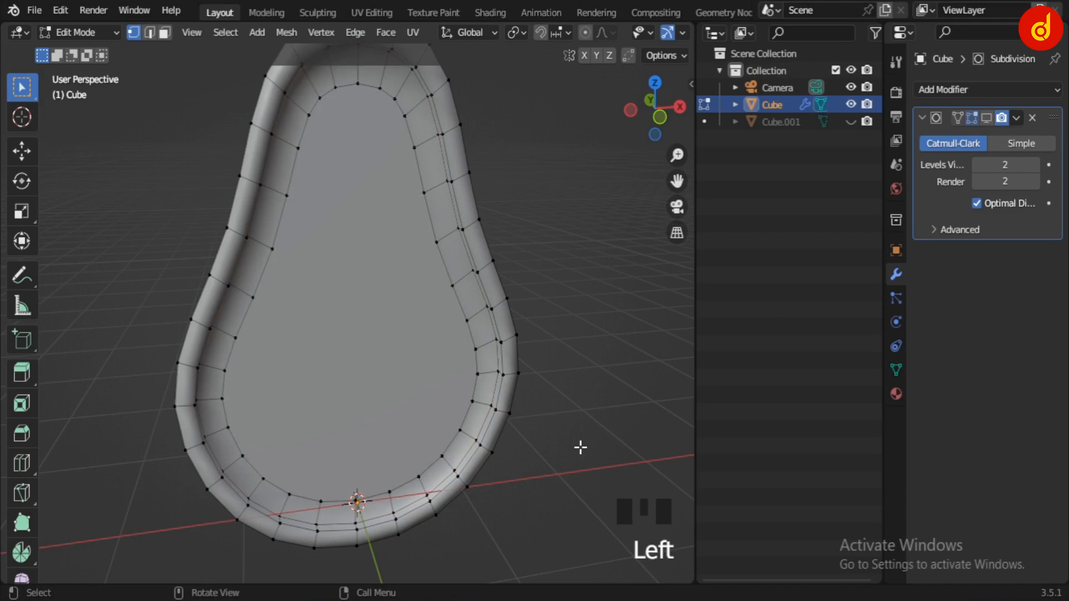
Show the Subdivision modifier in the viewport and add a centred loop cut around the recess's side wall
click(986, 117)
scroll(601, 357, up, 3)
shift+middle_drag(601, 358, 567, 353)
scroll(557, 359, up, 1)
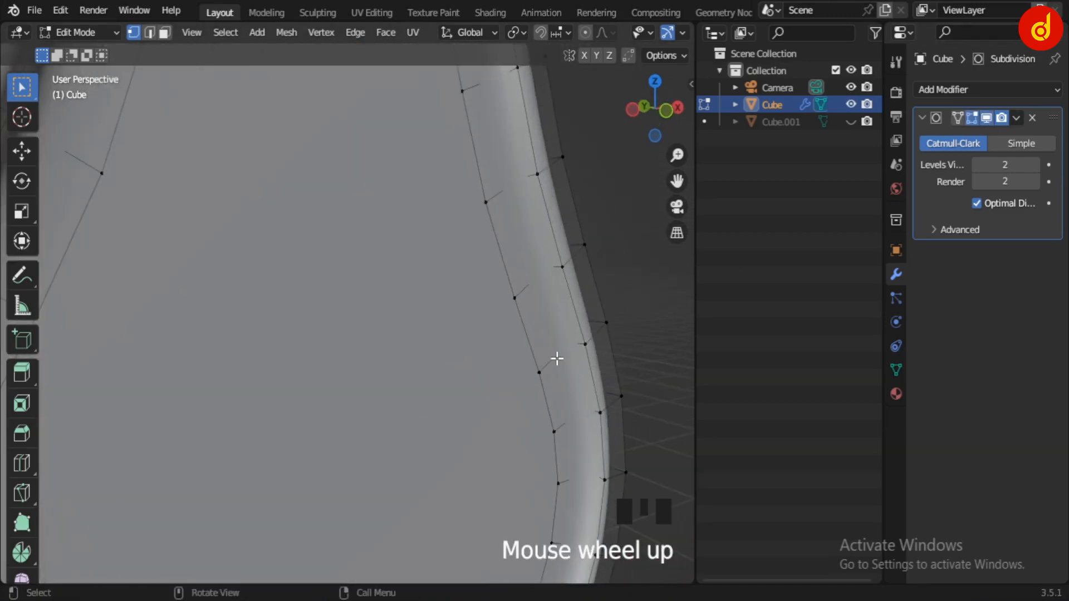
key(ctrl+r)
click(576, 341)
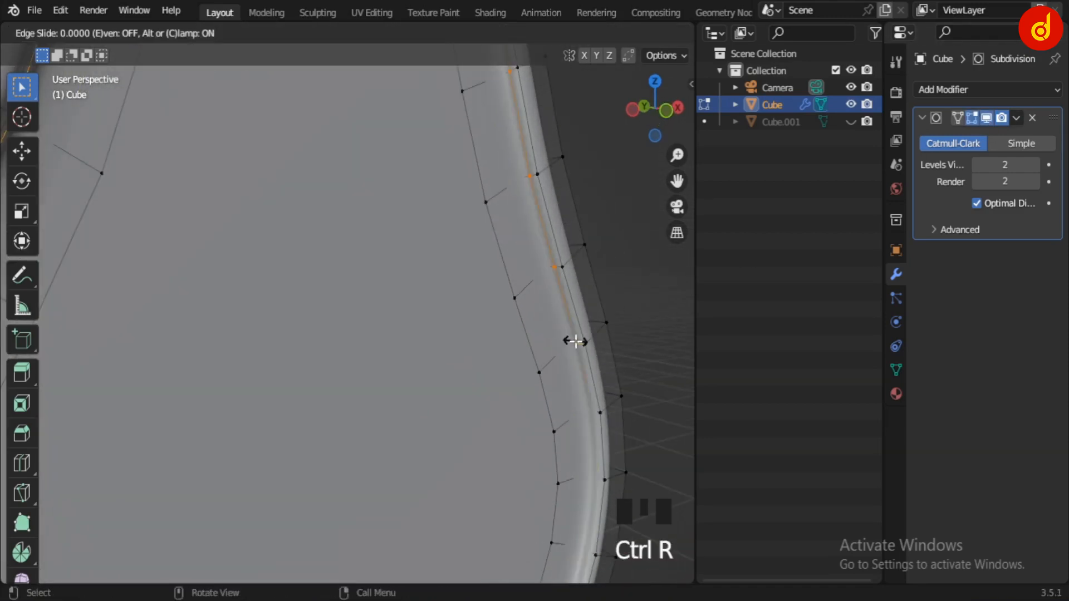
click(575, 341)
Check the half in Object Mode with the subdivision display turned off, and undo the last three actions
key(Tab)
scroll(649, 363, down, 4)
middle_drag(572, 356, 473, 367)
scroll(455, 360, up, 3)
click(987, 119)
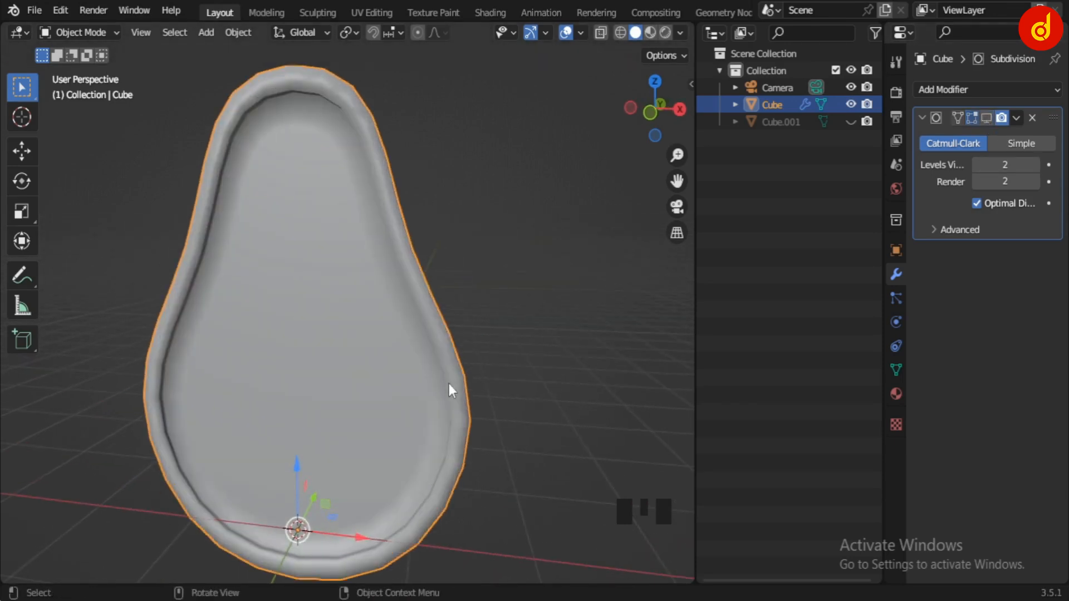
key(ctrl+z)
key(ctrl+z)
key(ctrl+z)
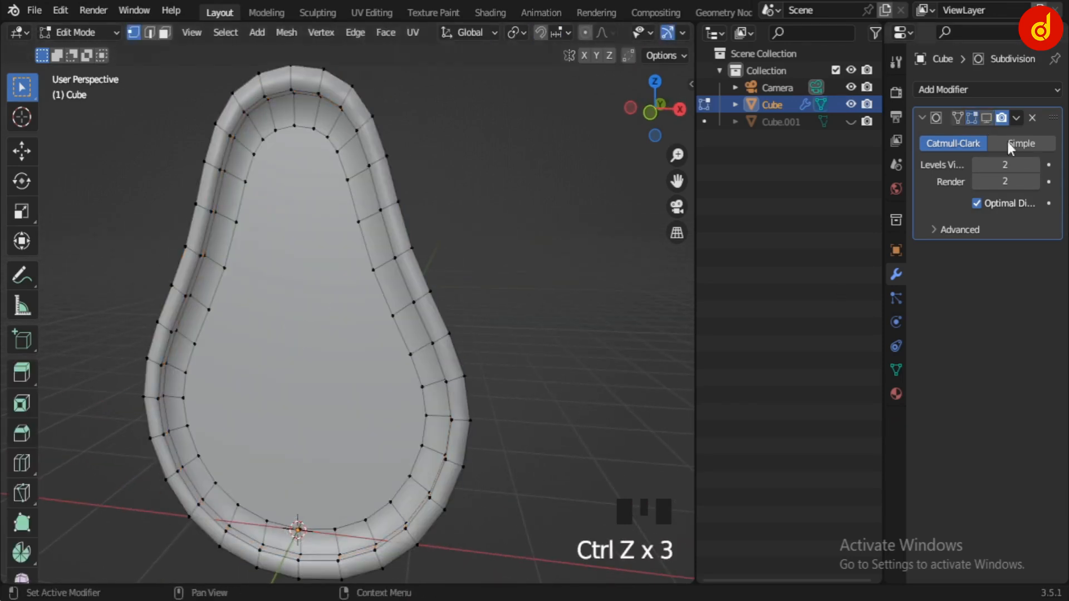
Select the recess floor, grow the selection out to the rim, and delete the selected faces
click(299, 373)
key(ctrl+KP_Add)
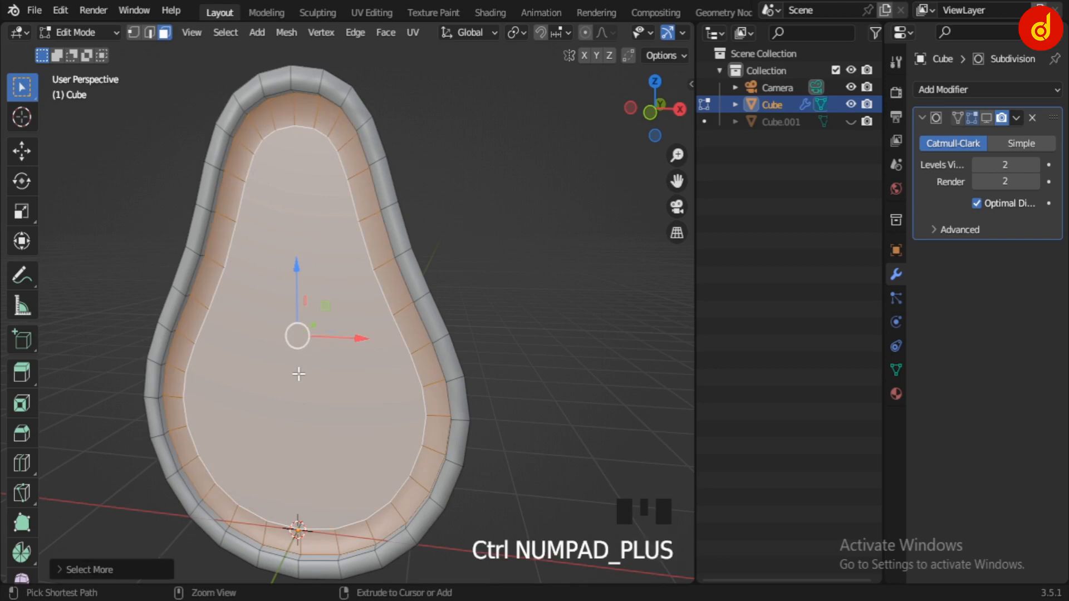
key(ctrl+KP_Add)
shift+middle_drag(321, 363, 345, 342)
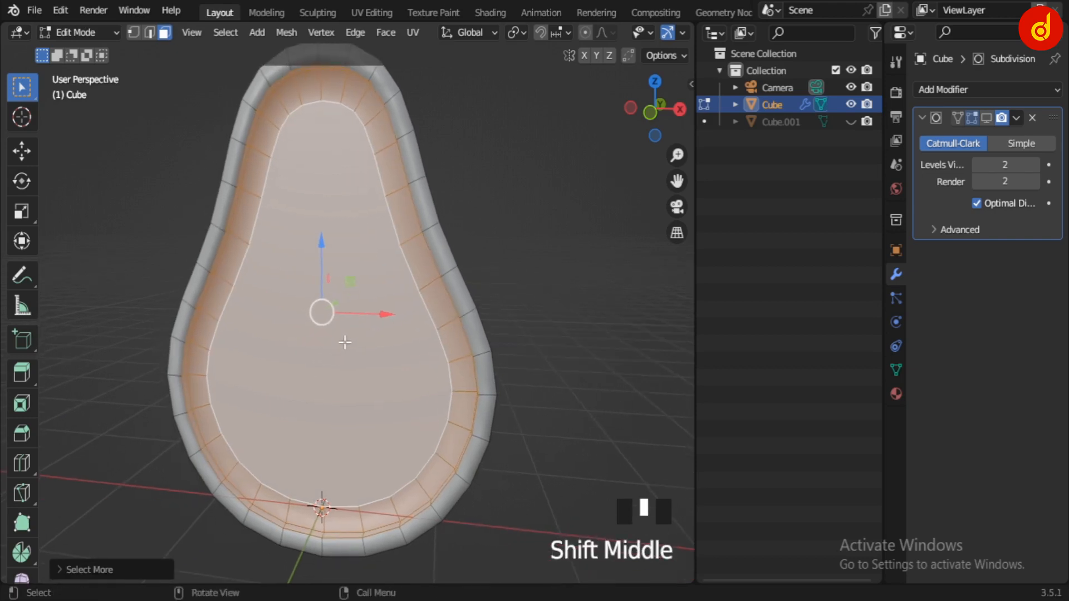
key(ctrl+KP_Add)
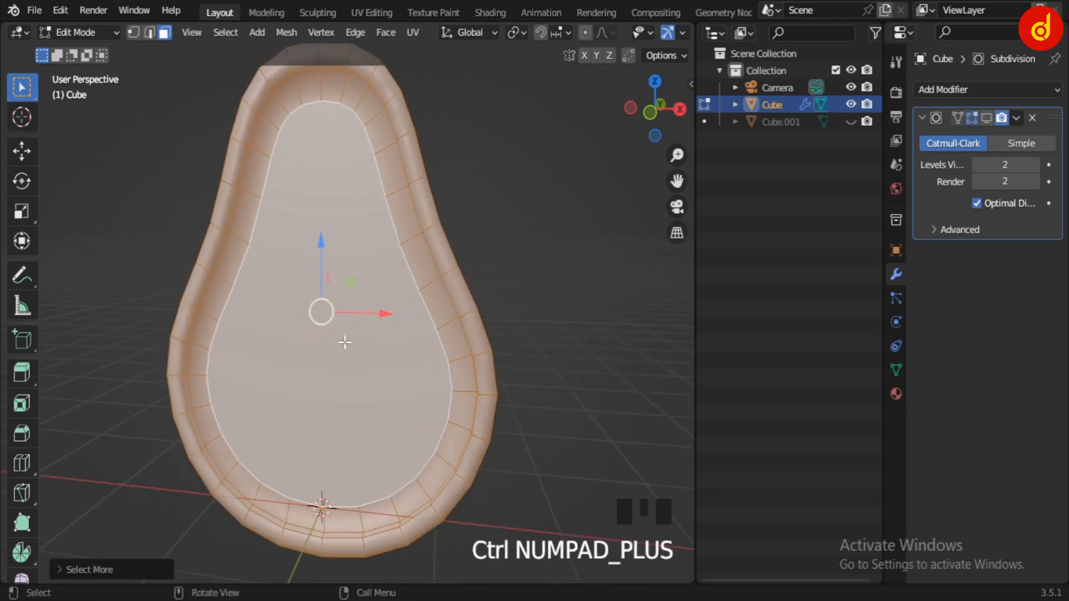
key(x)
click(306, 362)
Select the open boundary edge loop of the half and fill it with a single face
middle_drag(410, 358, 477, 465)
key(2)
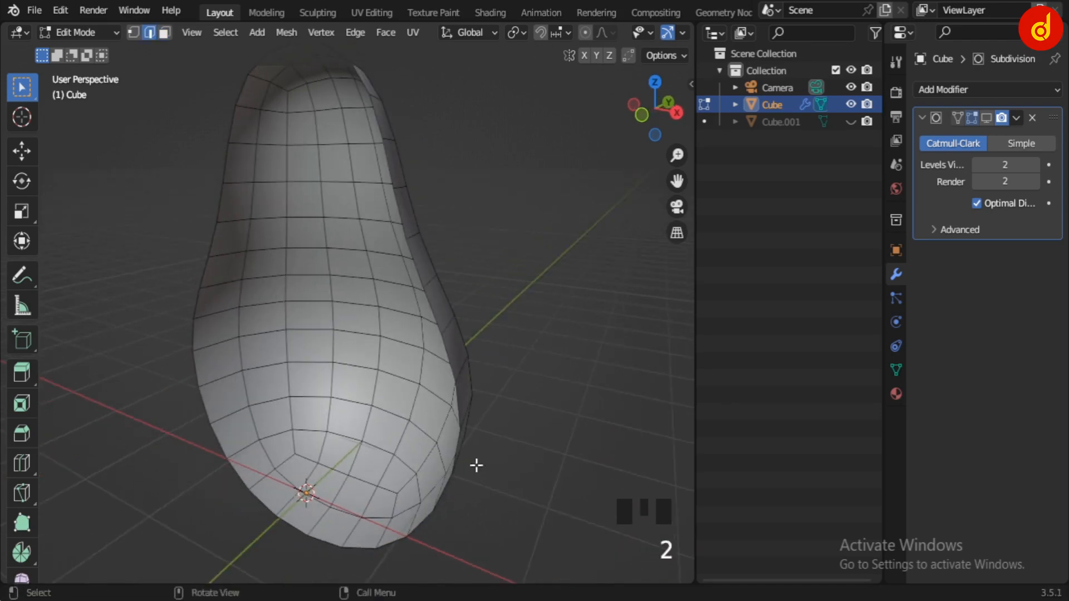
alt+click(192, 333)
scroll(411, 402, down, 1)
scroll(410, 402, up, 1)
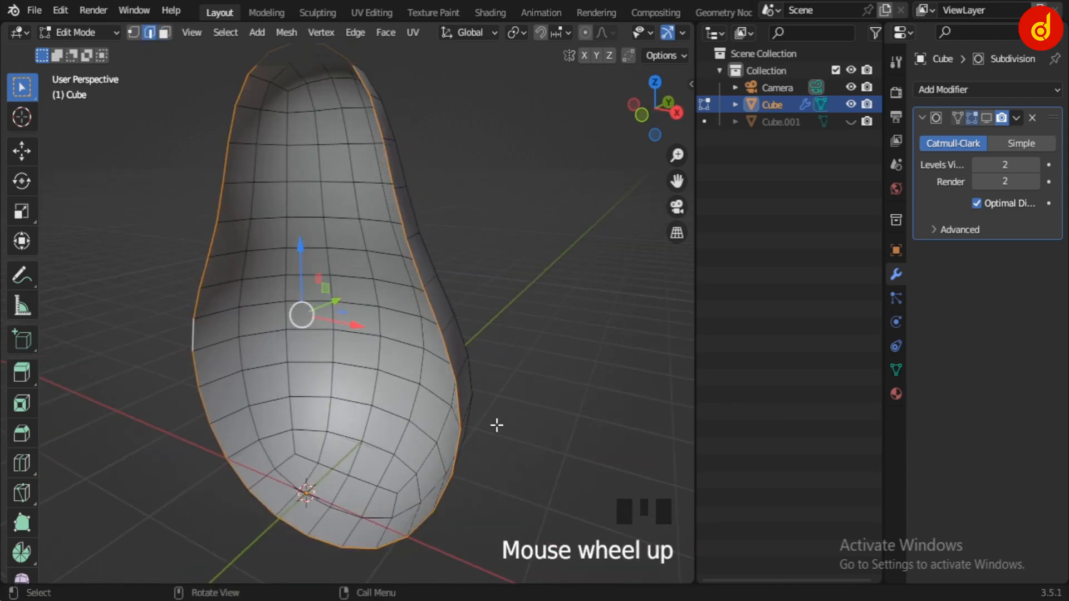
key(f)
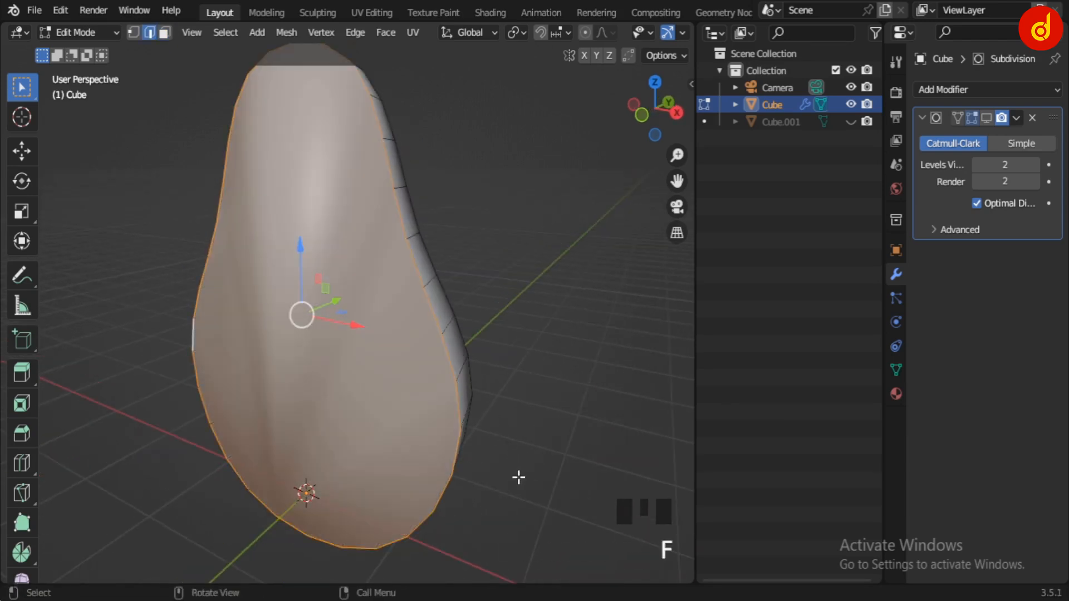
Inset the new flat face to form a rim, and extrude the inner face inward by about 0.12 m
key(i)
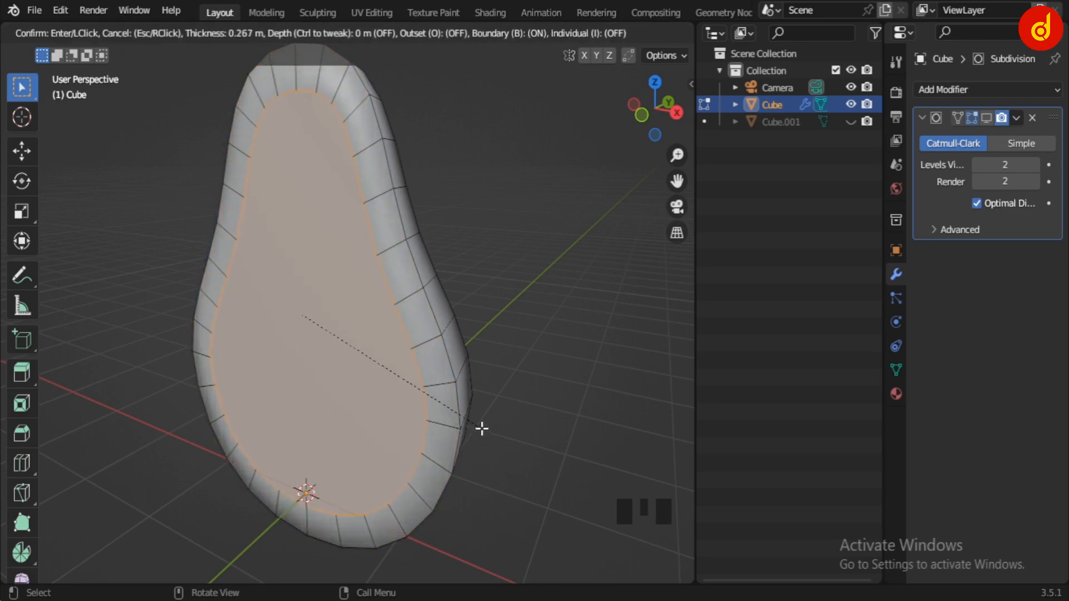
click(436, 466)
middle_drag(437, 465, 551, 465)
key(e)
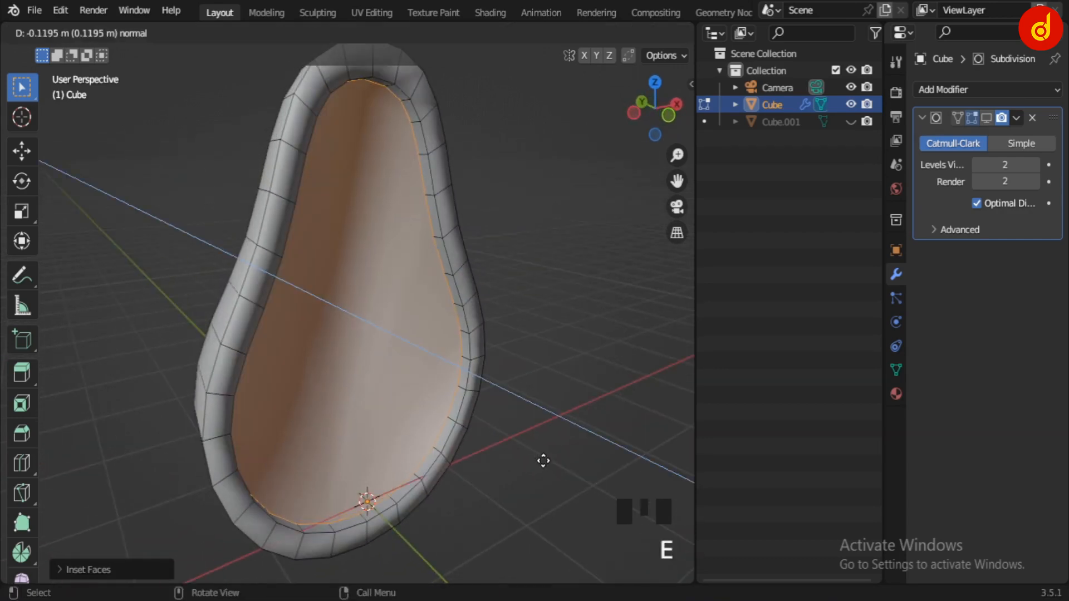
click(543, 461)
Add a centred loop cut around the narrow side wall of the recess
scroll(578, 324, up, 2)
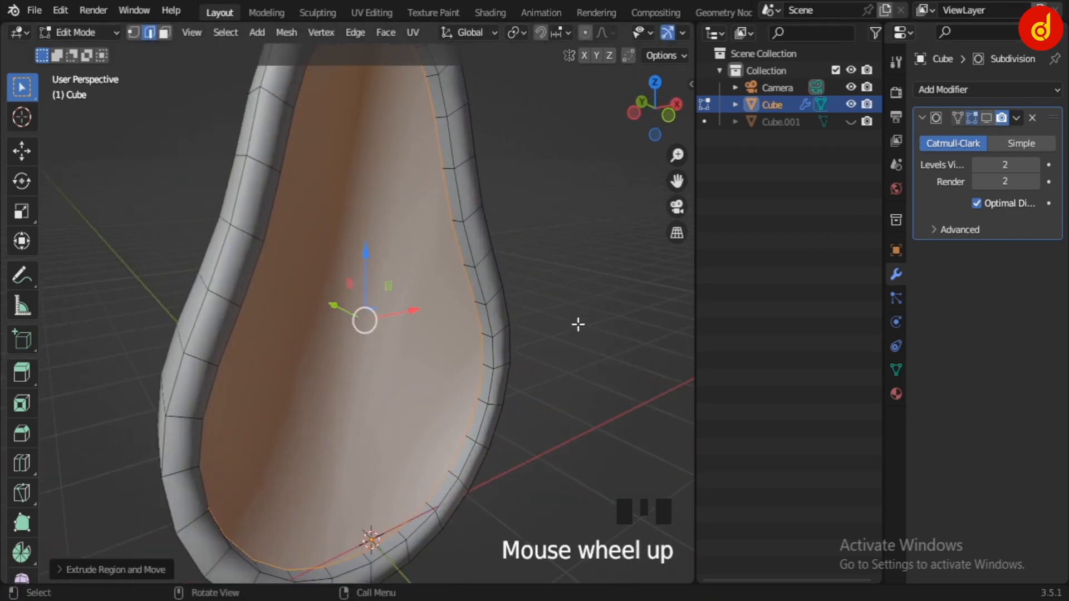
key(ctrl+r)
click(480, 301)
right_click(479, 301)
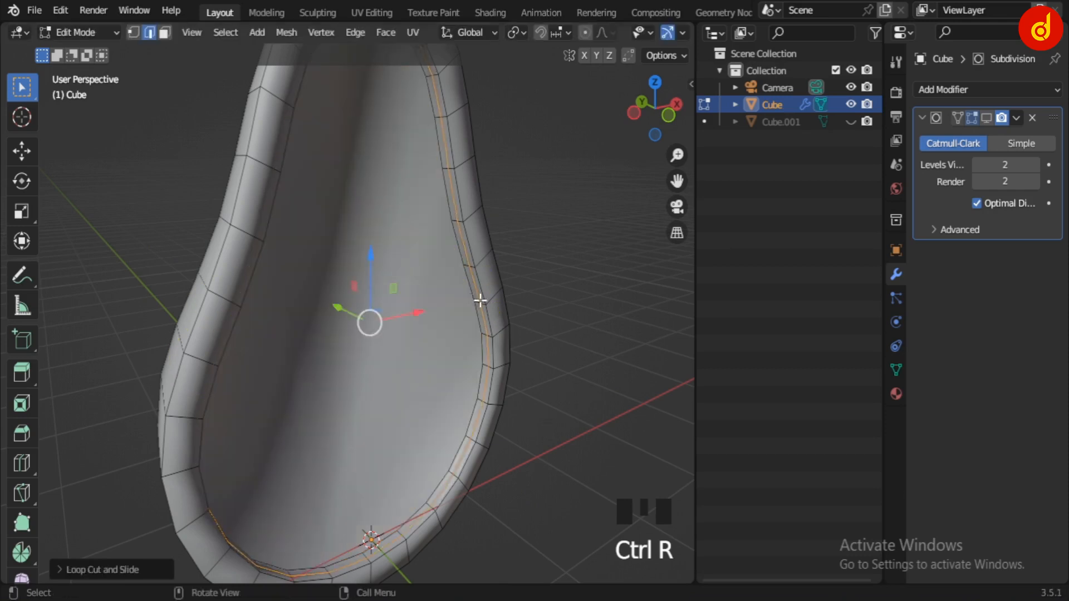
Turn on the Subdivision modifier's viewport display and inspect the smoothed half in Object Mode
click(819, 220)
key(Tab)
middle_drag(587, 368, 454, 344)
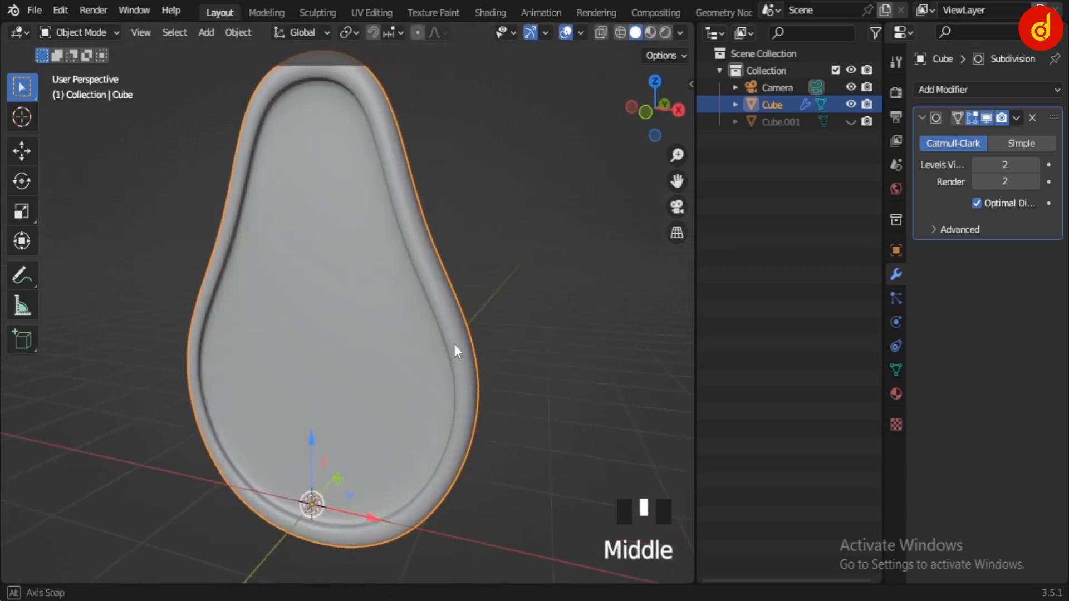
scroll(438, 345, down, 3)
scroll(439, 348, up, 3)
Add a loop cut around the outer shell, slid about 0.65 toward the rim, and check it in Object Mode
key(Tab)
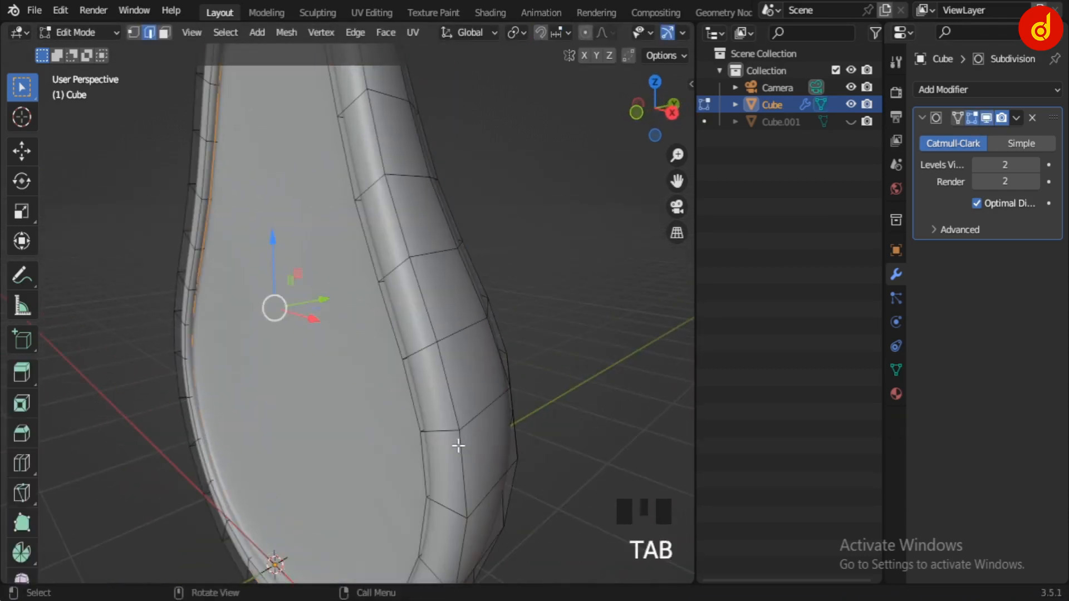
middle_drag(480, 443, 451, 453)
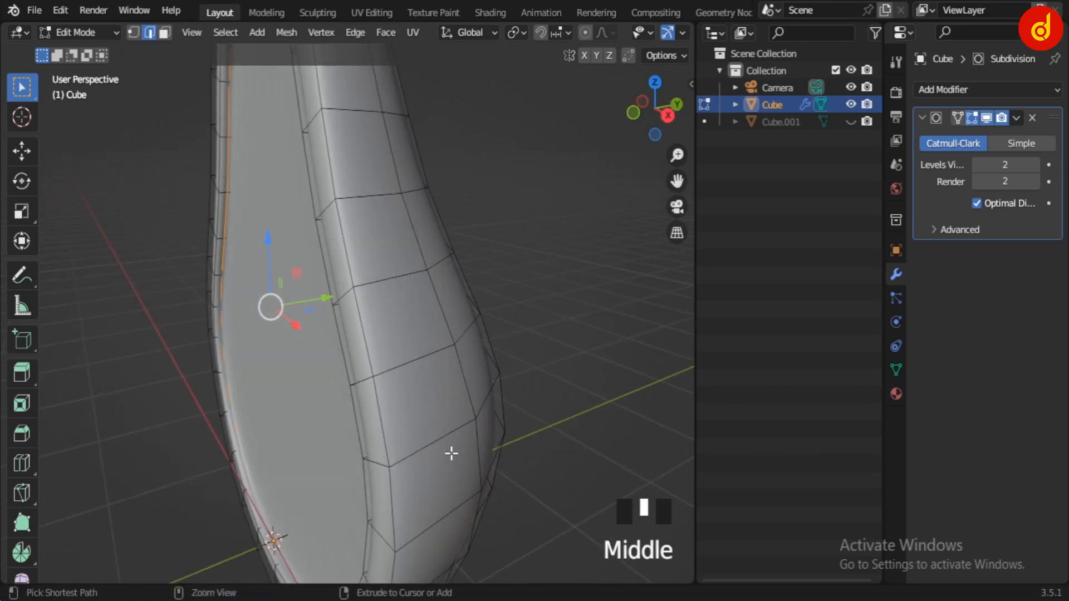
key(ctrl+r)
click(449, 452)
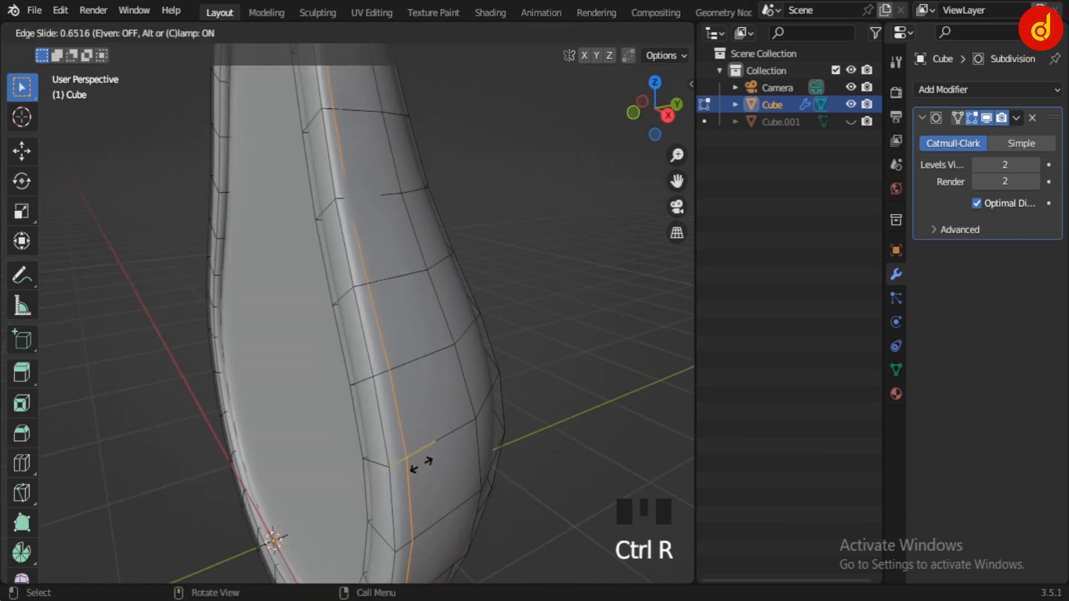
click(421, 465)
key(Tab)
scroll(505, 399, down, 5)
middle_drag(505, 398, 449, 351)
Turn off the subdivision display in Edit Mode, select the recess floor and inset it by about 0.144 m
key(Tab)
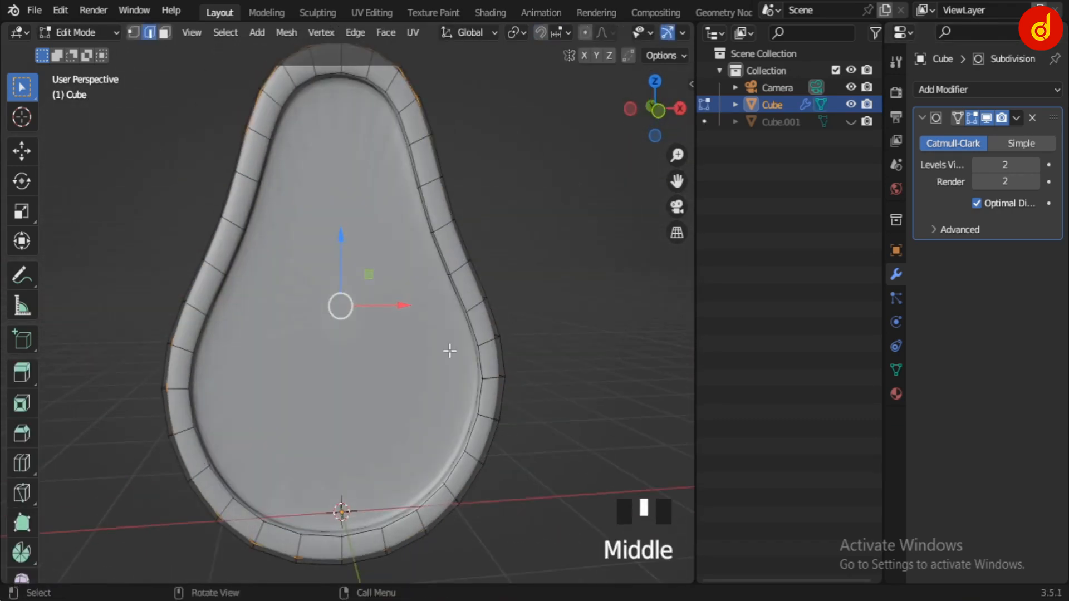
click(1001, 118)
middle_drag(246, 410, 329, 382)
key(3)
click(329, 382)
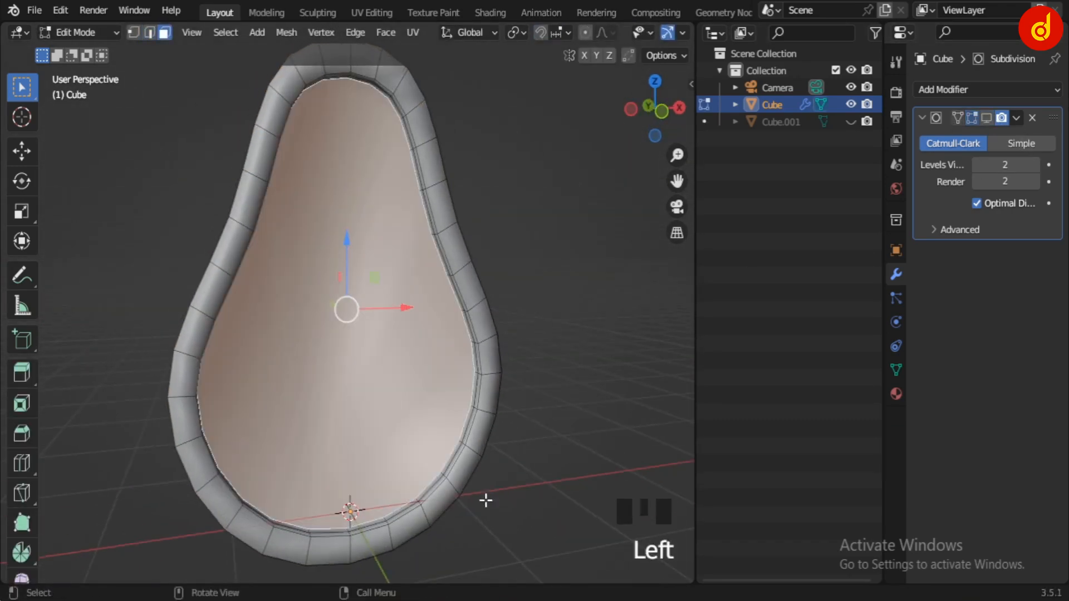
key(i)
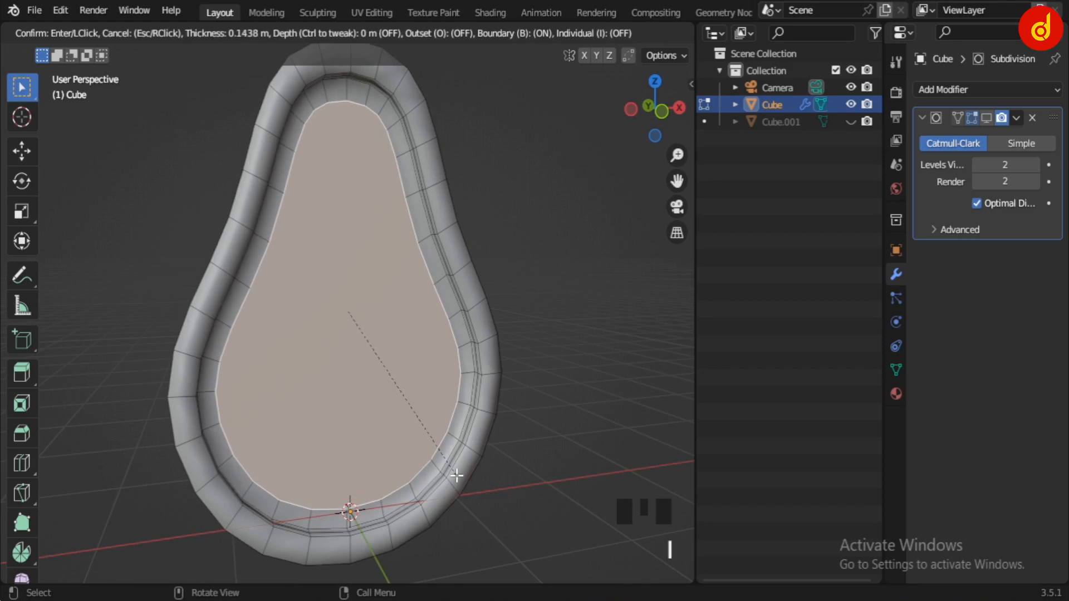
click(457, 475)
Return to Object Mode, deselect the half and turn its Subdivision viewport display on
key(Tab)
click(551, 450)
scroll(551, 451, down, 2)
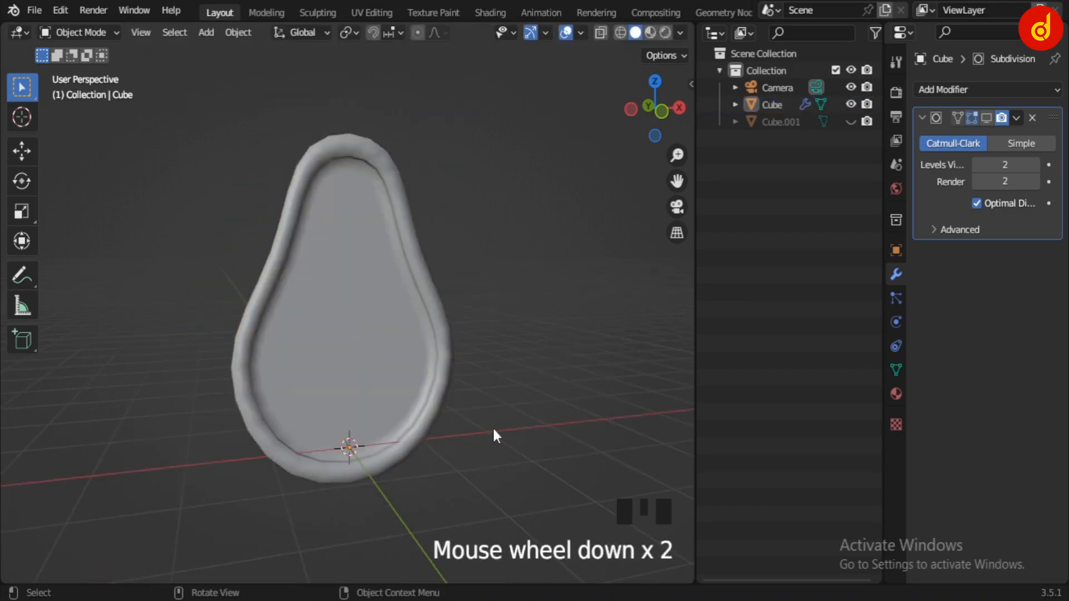
middle_drag(523, 415, 473, 404)
click(615, 399)
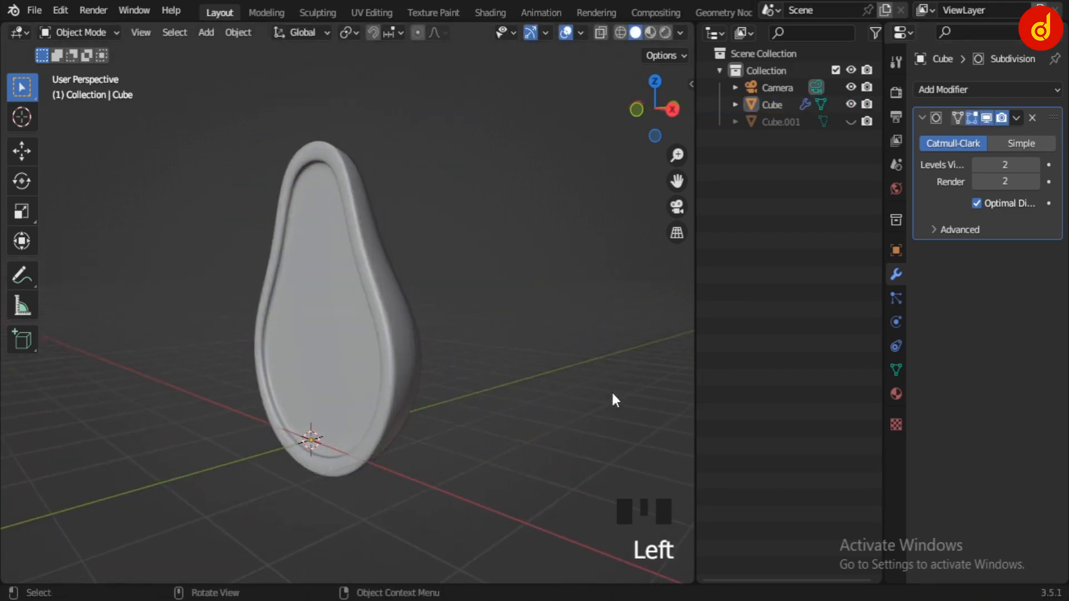
Add a UV sphere at the origin in the right view and shade it smooth
key(KP_3)
key(shift+a)
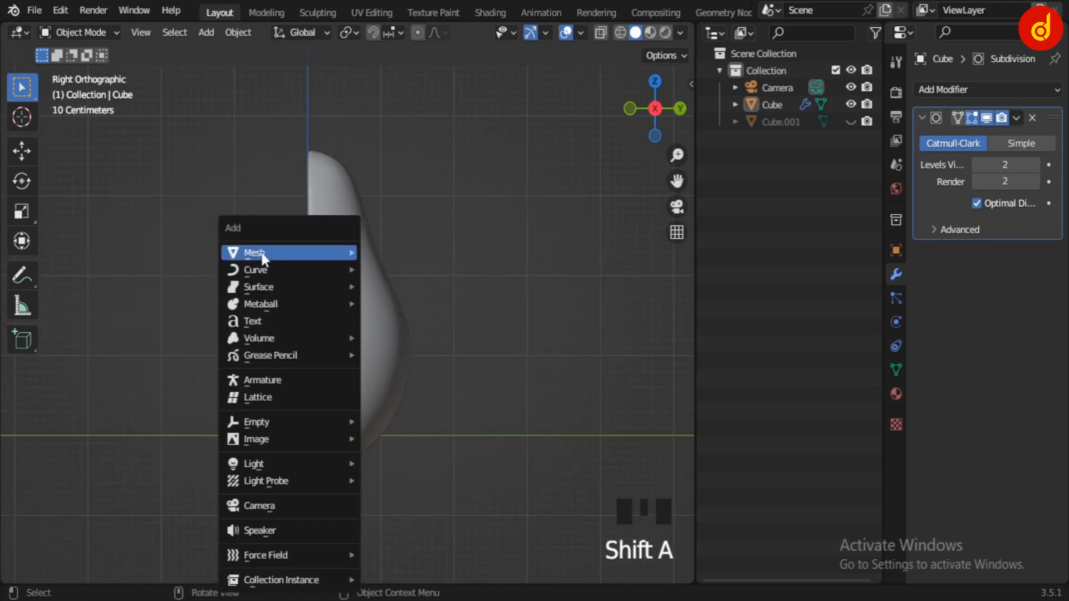
mouse_move(334, 252)
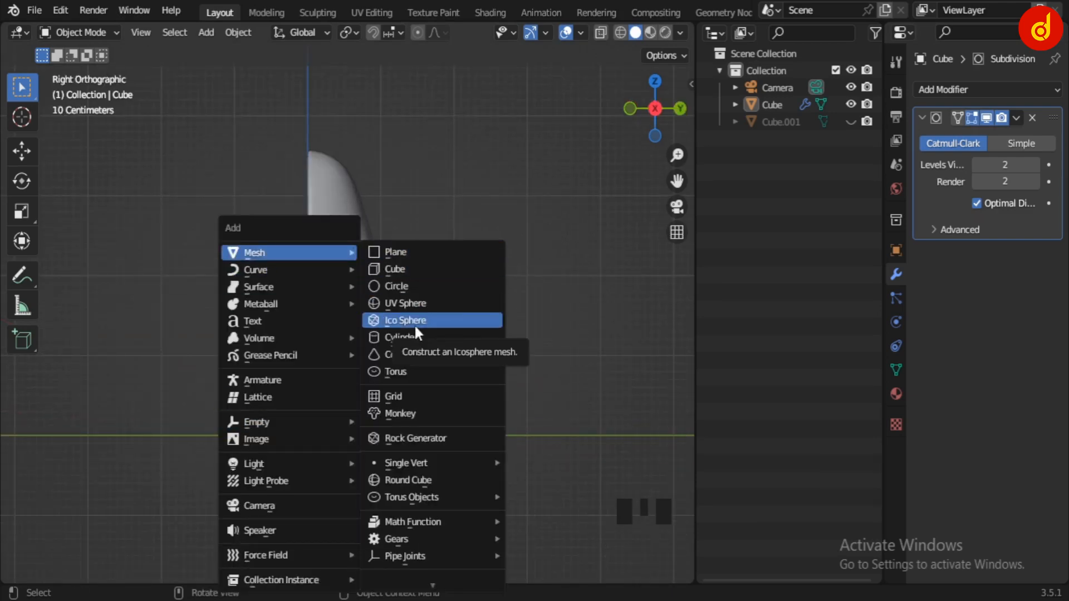
click(421, 305)
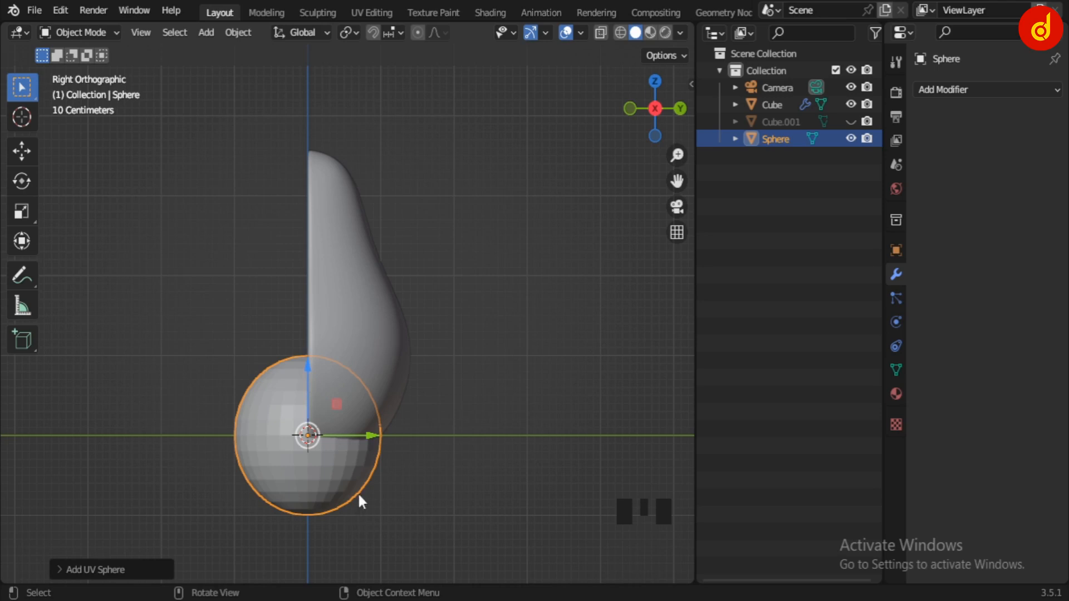
right_click(321, 370)
click(295, 268)
Add a Subdivision Surface modifier to the sphere and raise it along Z to the wide part of the half
shift+middle_drag(427, 517, 459, 469)
scroll(460, 469, up, 1)
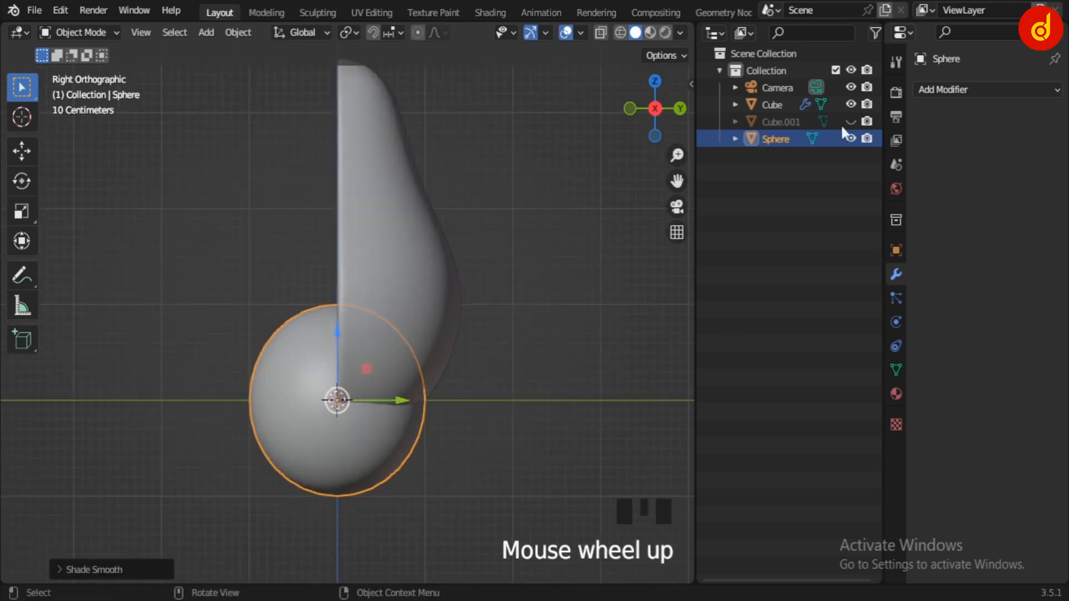
click(988, 89)
click(741, 400)
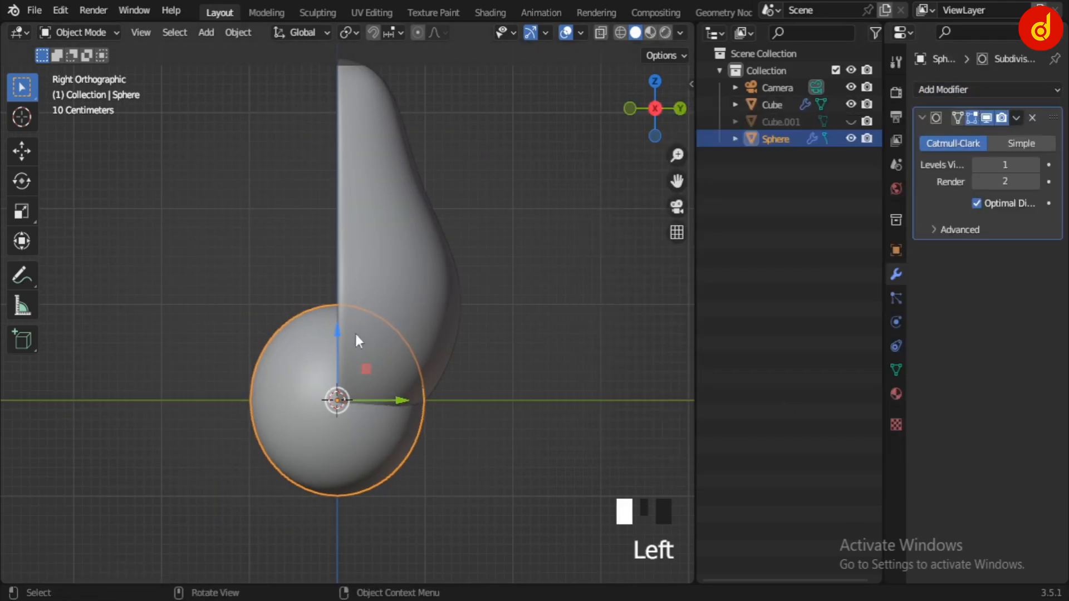
drag(337, 330, 354, 227)
key(KP_1)
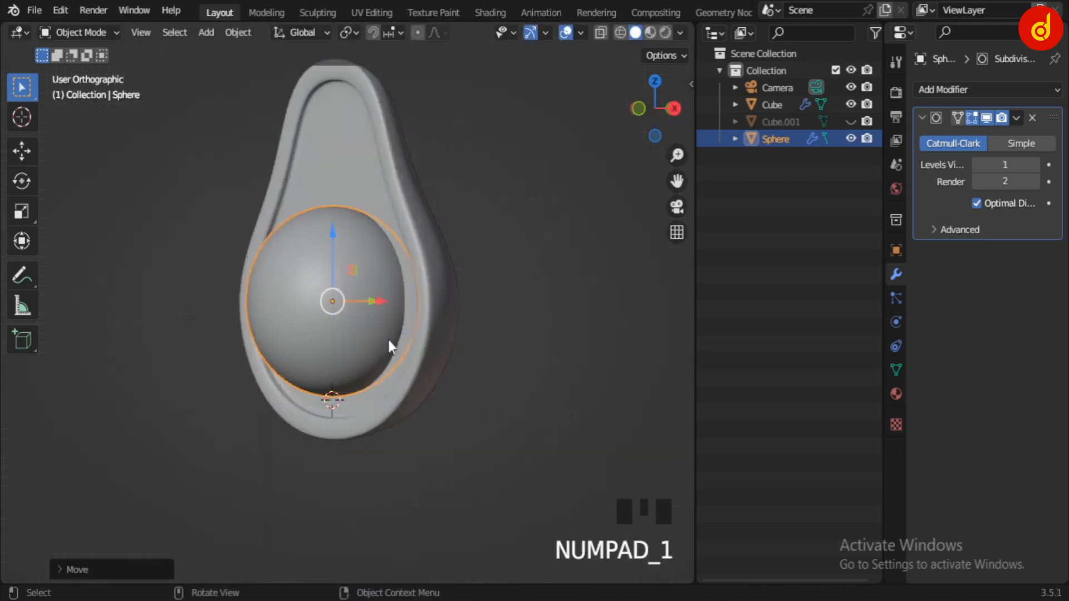
Scale the sphere down to fit inside the recess in the front view and raise it slightly along Z
scroll(448, 400, down, 1)
key(s)
click(415, 388)
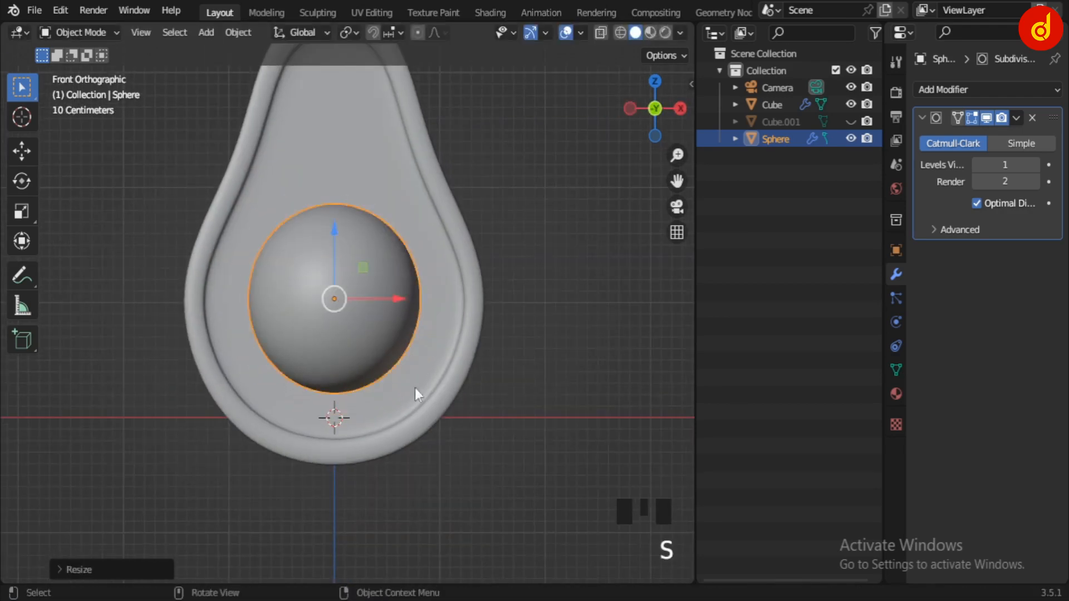
shift+middle_drag(416, 387, 452, 441)
mouse_move(373, 285)
mouse_down()
mouse_move(375, 301)
mouse_move(374, 281)
mouse_up()
middle_drag(562, 416, 196, 424)
key(KP_3)
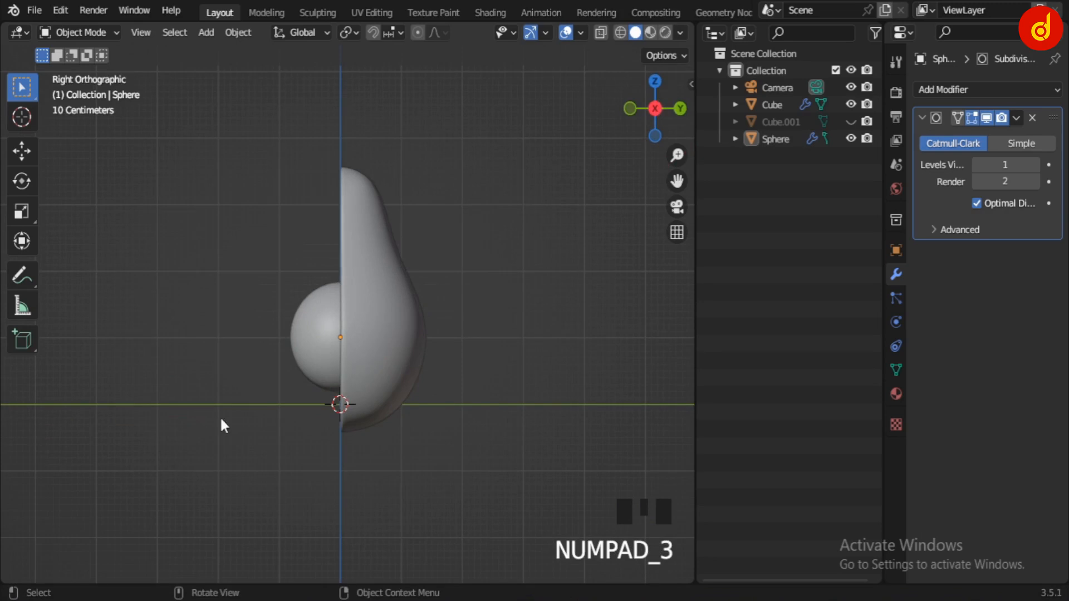
Move the sphere along Y in the right view so it sits deeper in the avocado half
scroll(312, 359, up, 4)
click(378, 365)
mouse_move(396, 362)
mouse_down()
mouse_move(426, 362)
mouse_move(412, 362)
mouse_up()
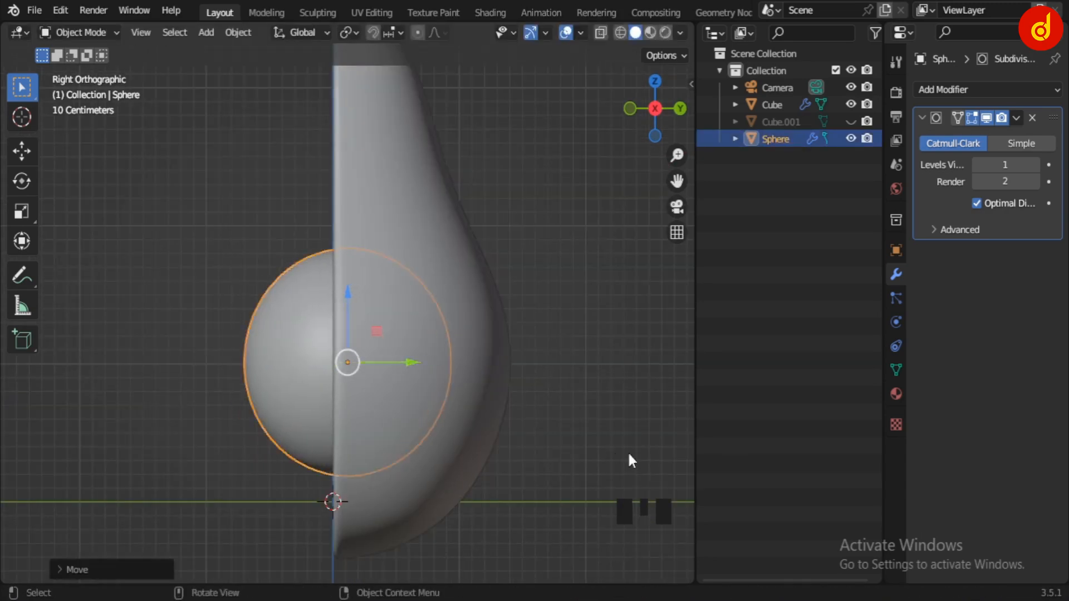
middle_drag(626, 451, 483, 447)
scroll(363, 405, down, 4)
middle_drag(363, 405, 403, 422)
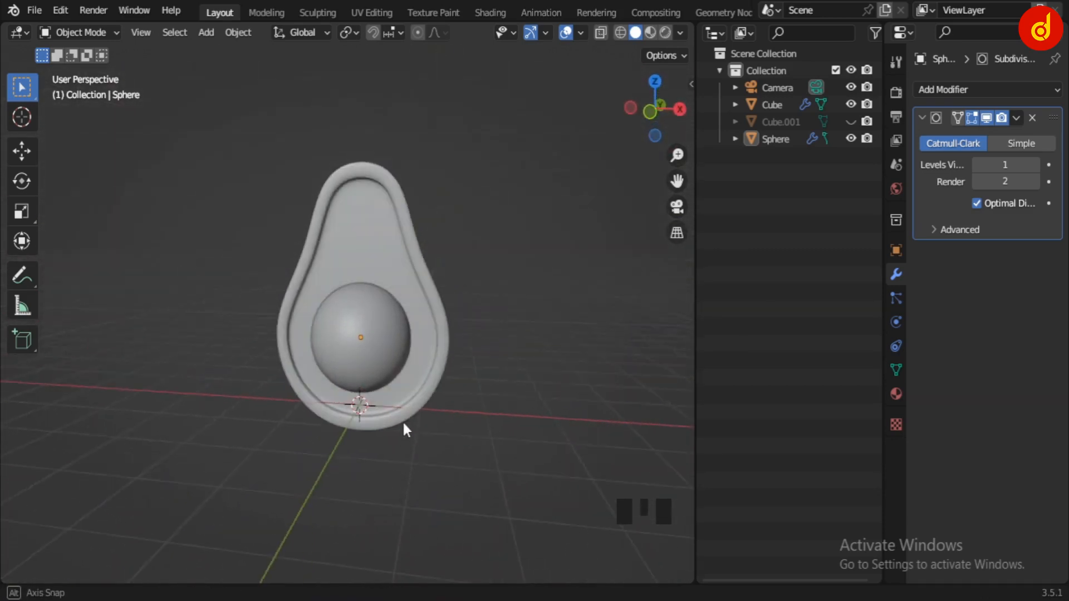
scroll(403, 422, down, 2)
Unhide the whole avocado copy Cube.001 and add a Subdivision Surface modifier to it
click(851, 121)
click(544, 346)
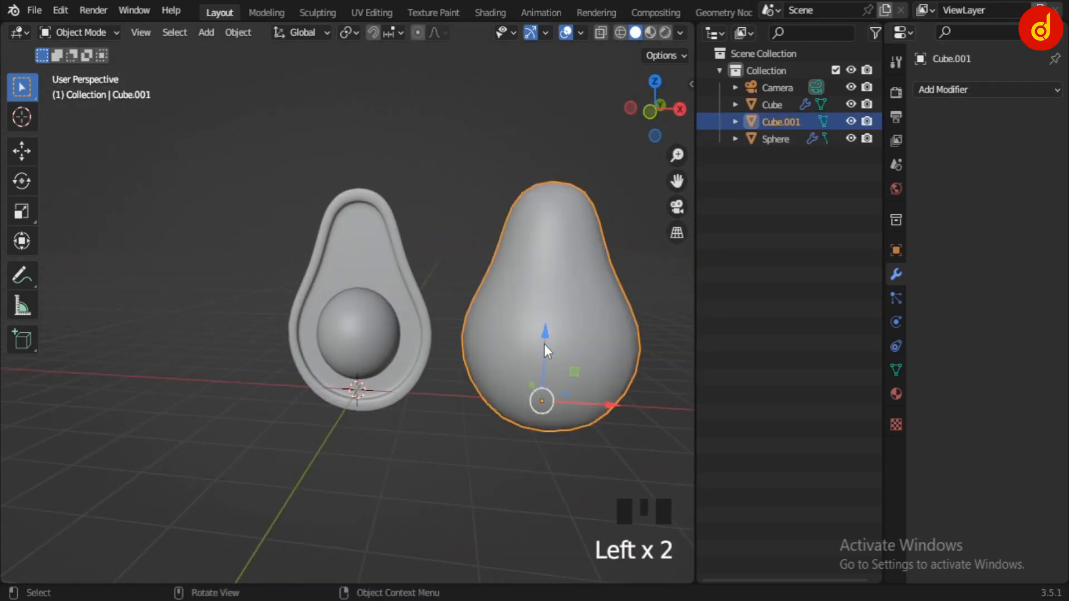
click(994, 90)
click(771, 400)
middle_click(559, 414)
click(564, 413)
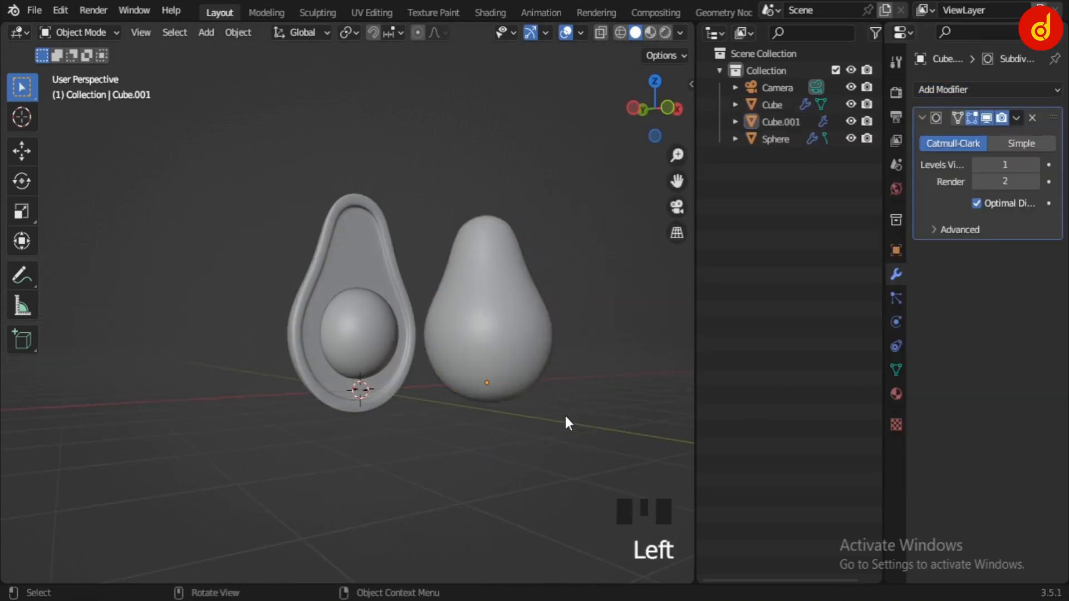
In Edit Mode, select the four faces on top of the whole avocado and inset them by about 0.155 m
key(KP_1)
shift+middle_drag(562, 398, 347, 412)
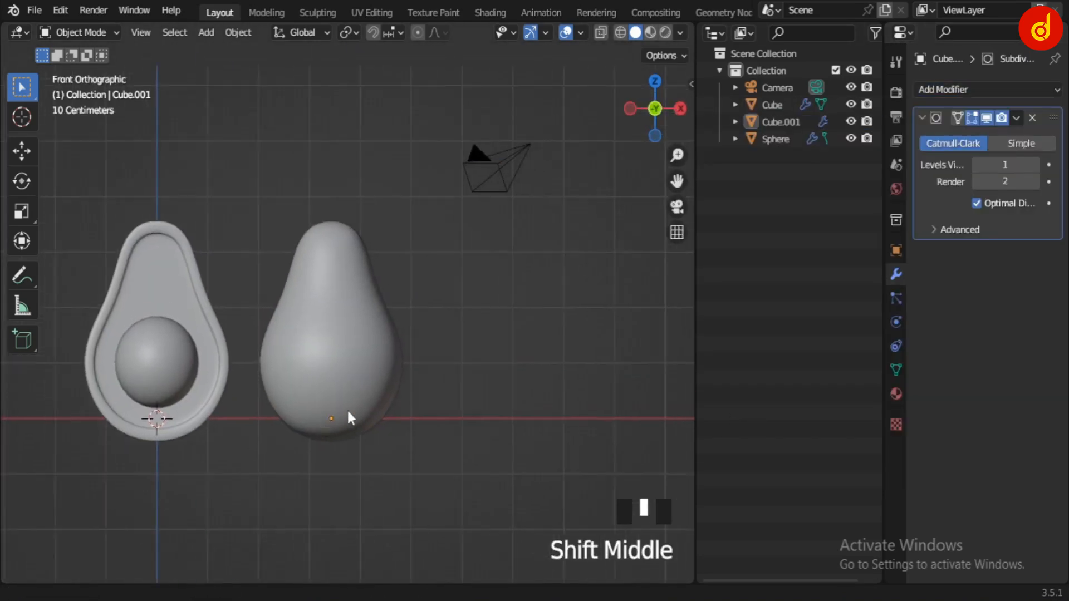
scroll(342, 379, up, 3)
click(341, 331)
middle_drag(340, 336, 289, 443)
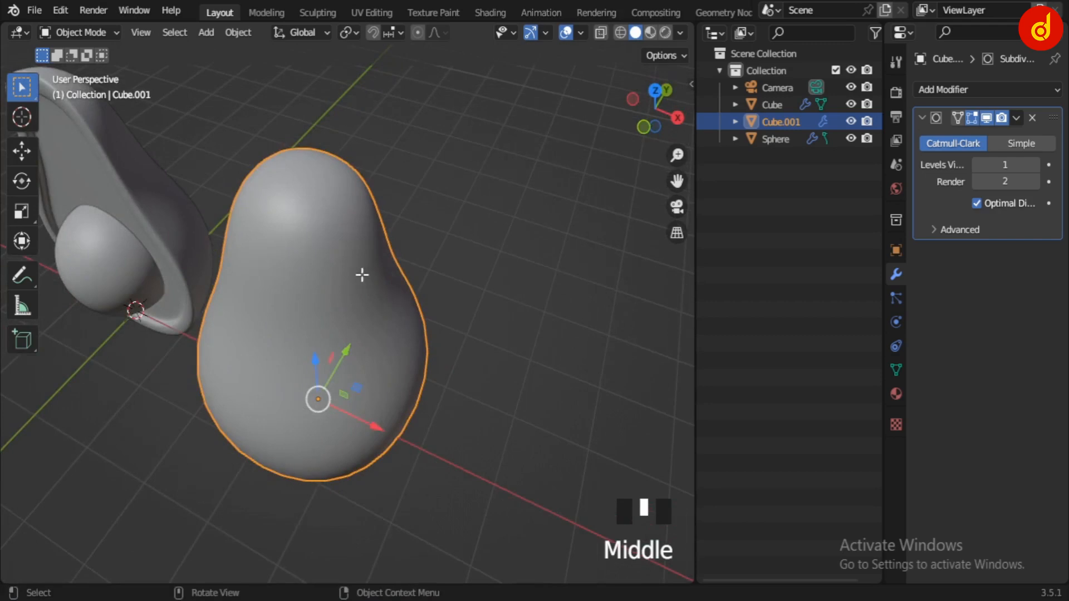
key(Tab)
shift+middle_drag(361, 274, 365, 334)
scroll(302, 291, up, 3)
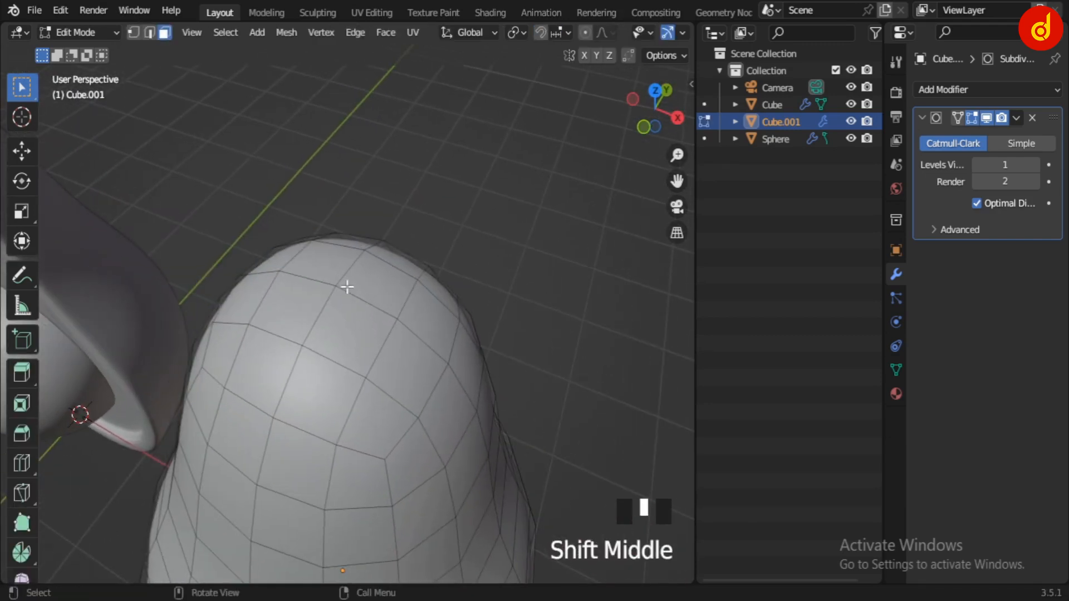
drag(338, 283, 351, 307)
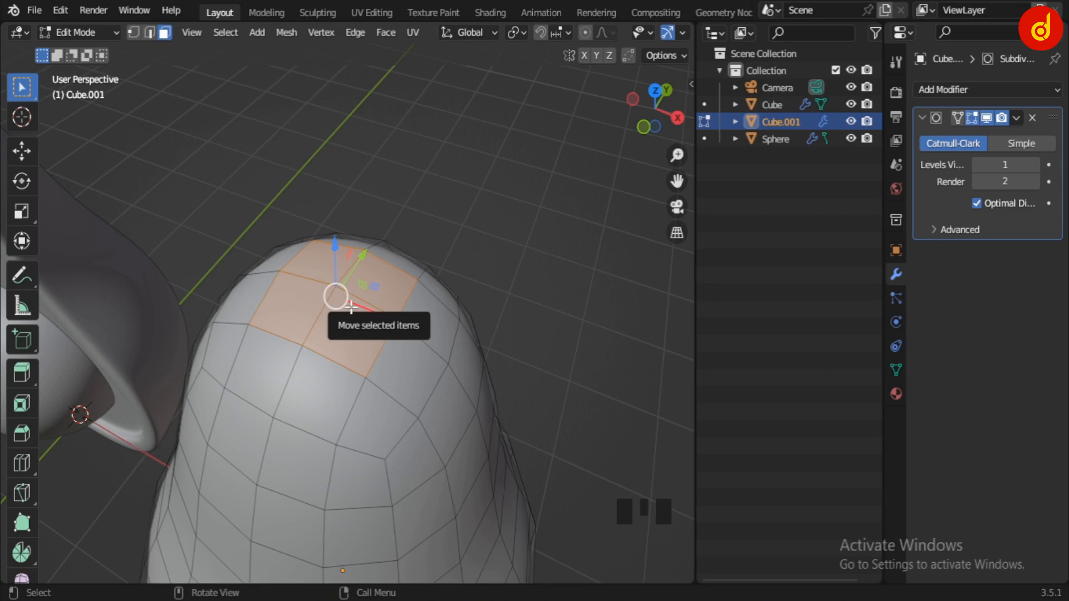
middle_drag(456, 343, 427, 370)
scroll(426, 370, up, 7)
scroll(379, 390, down, 1)
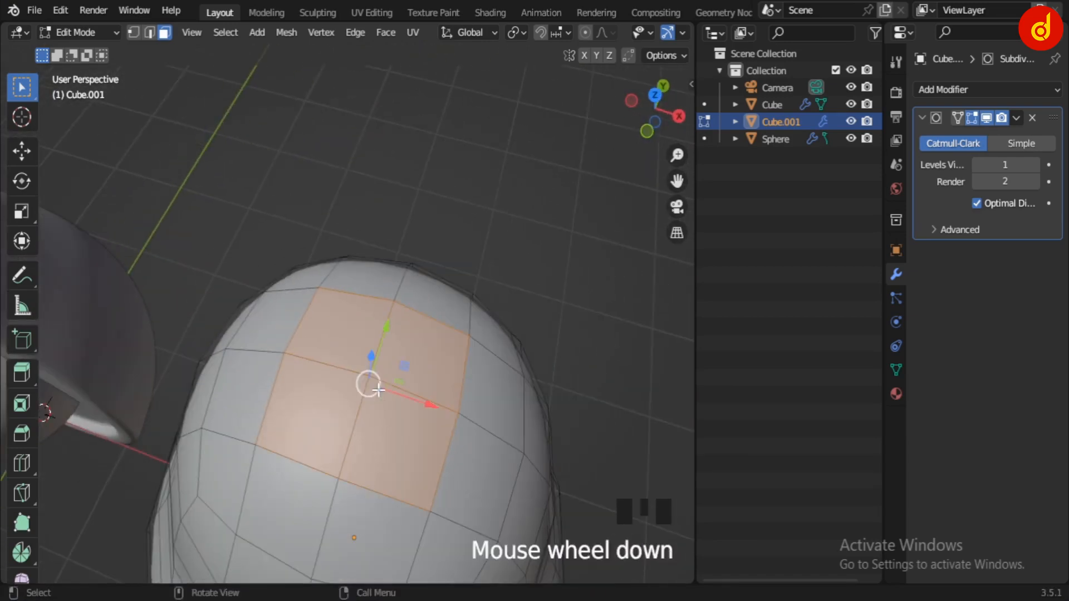
key(i)
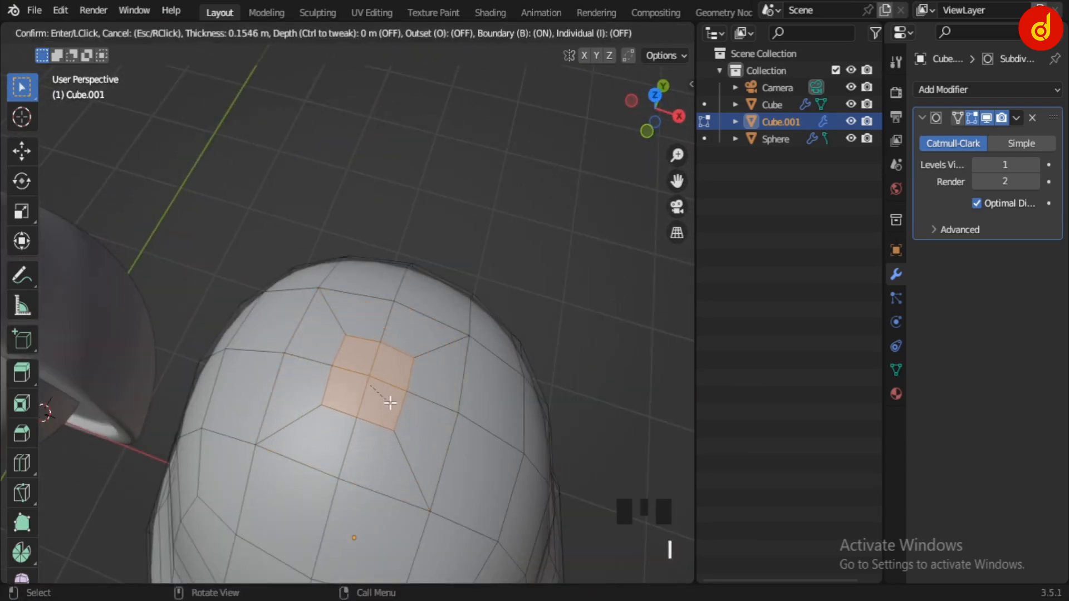
click(390, 404)
Extrude the inset top faces down into the avocado to form a stem hollow and check it in Object Mode
middle_drag(390, 403, 379, 440)
key(KP_1)
scroll(455, 294, up, 2)
scroll(413, 379, down, 2)
key(KP_Decimal)
scroll(375, 432, down, 6)
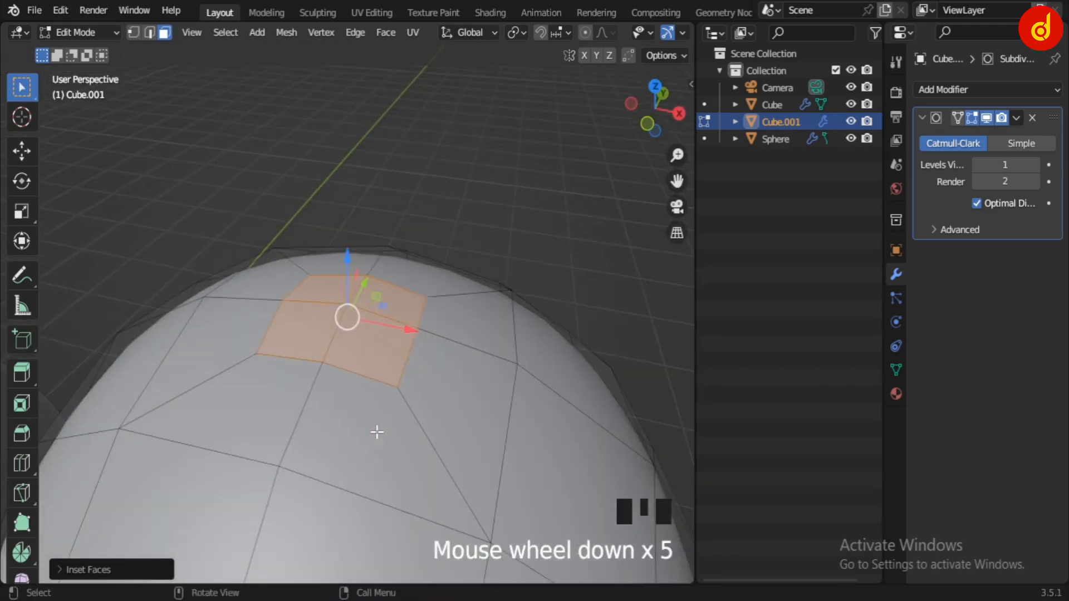
key(e)
click(396, 376)
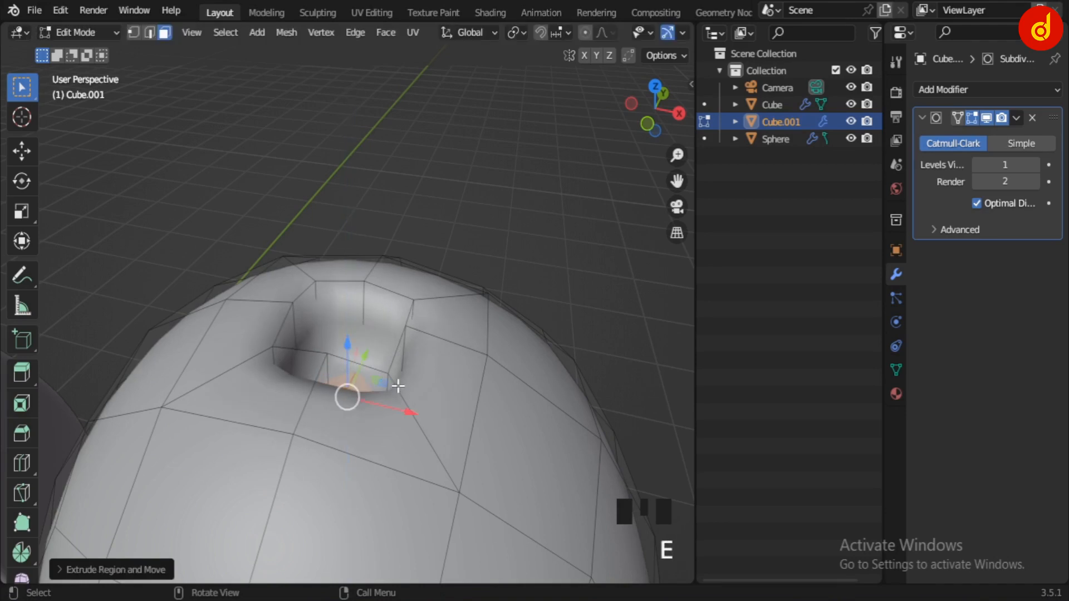
key(Tab)
scroll(398, 386, down, 10)
scroll(397, 388, up, 7)
mouse_move(399, 391)
middle_down()
mouse_move(401, 453)
mouse_move(390, 401)
mouse_move(398, 389)
middle_up()
scroll(410, 446, down, 2)
Add a loop cut in the faces surrounding the rim of the stem hollow
key(Tab)
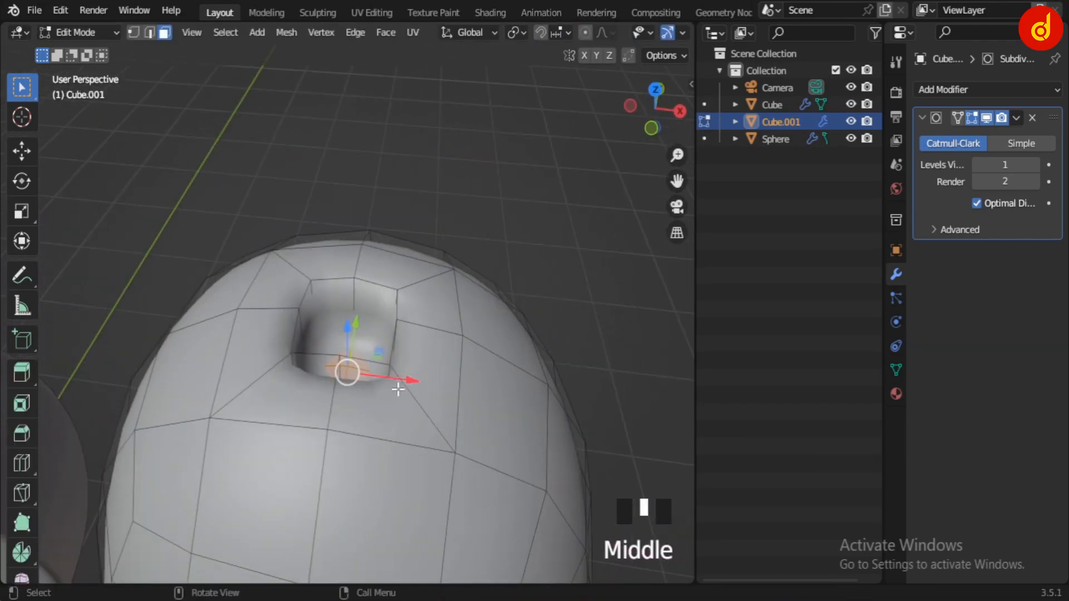
key(ctrl+r)
click(398, 389)
click(398, 389)
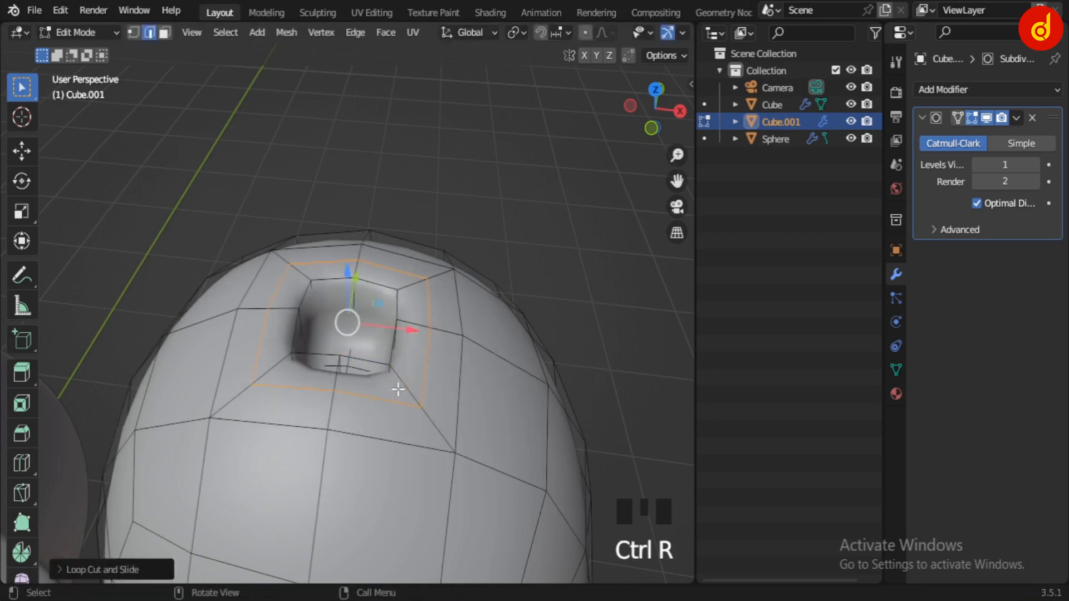
key(Tab)
scroll(440, 377, down, 4)
scroll(390, 374, up, 6)
Add a loop cut around the inner walls of the stem hollow and set the modifier's viewport levels to 2
key(Tab)
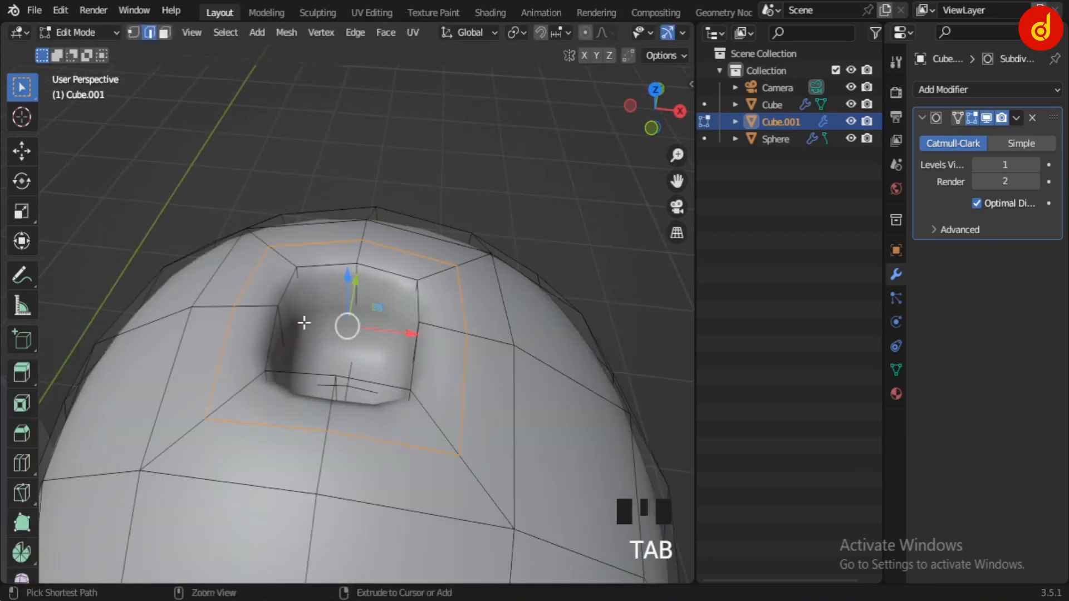
key(ctrl+r)
click(296, 301)
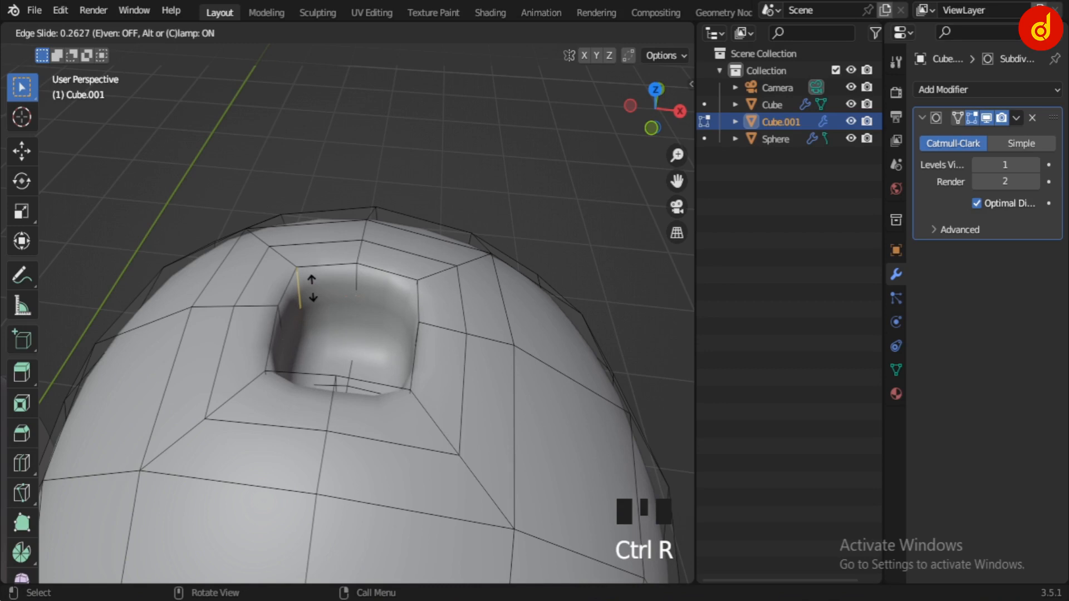
click(311, 288)
key(Tab)
scroll(498, 292, down, 5)
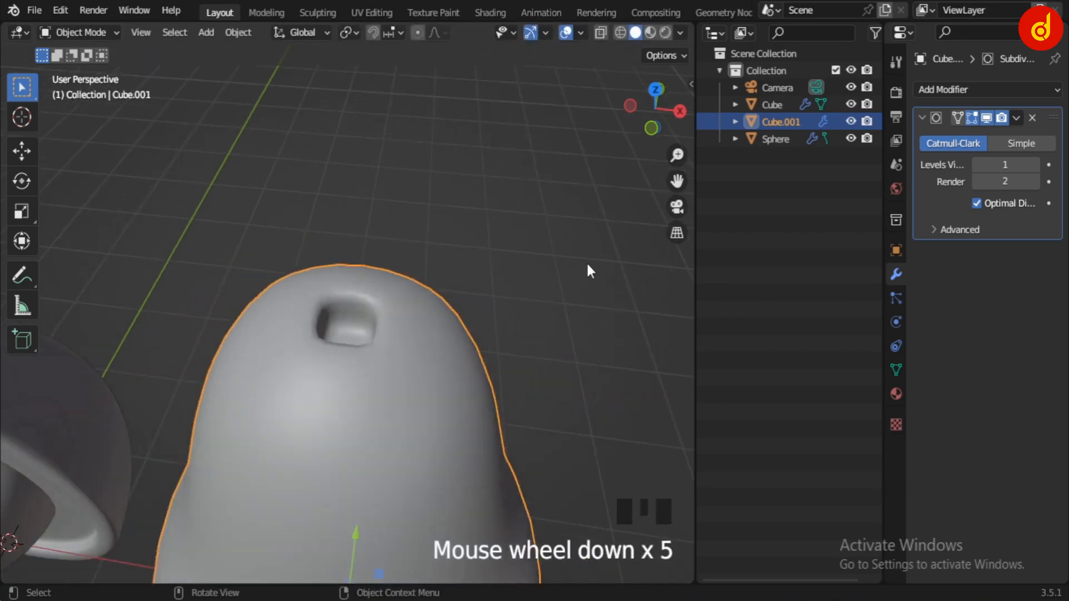
click(1033, 164)
middle_drag(501, 301, 401, 319)
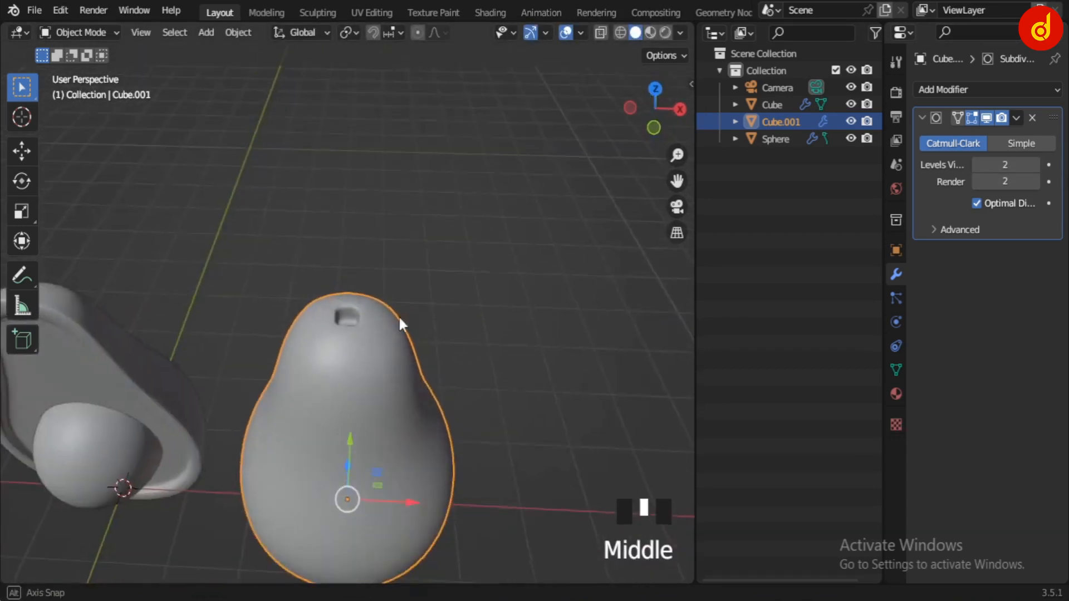
Return to Edit Mode and turn off the whole avocado's subdivision display to expose the edges inside the hollow
scroll(400, 317, up, 6)
key(KP_7)
scroll(399, 318, up, 5)
key(Tab)
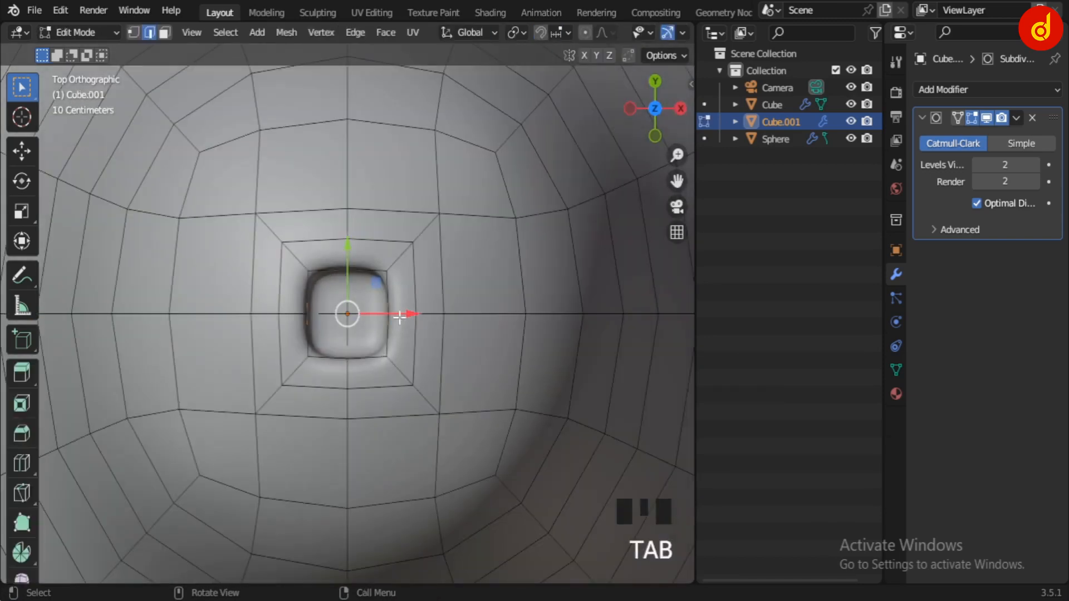
scroll(399, 340, up, 2)
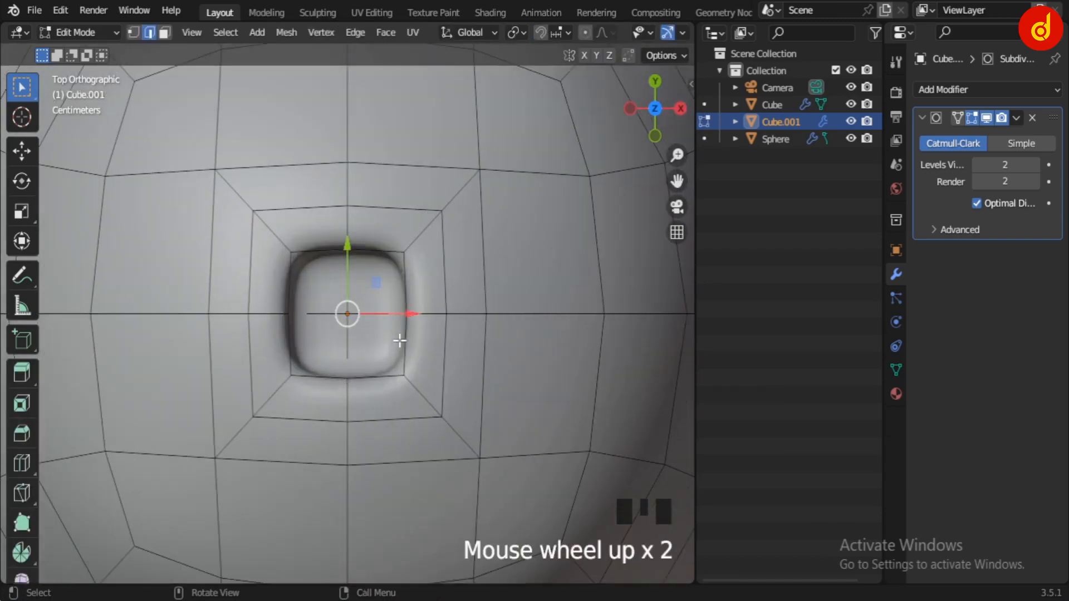
alt+click(407, 277)
middle_drag(407, 277, 390, 355)
scroll(390, 355, up, 2)
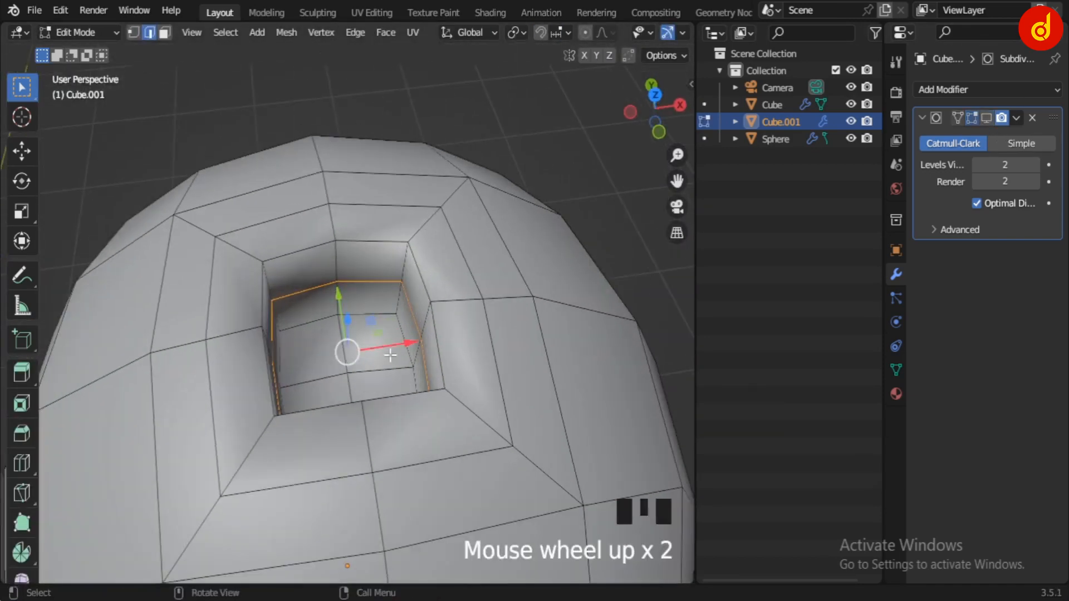
alt+click(394, 301)
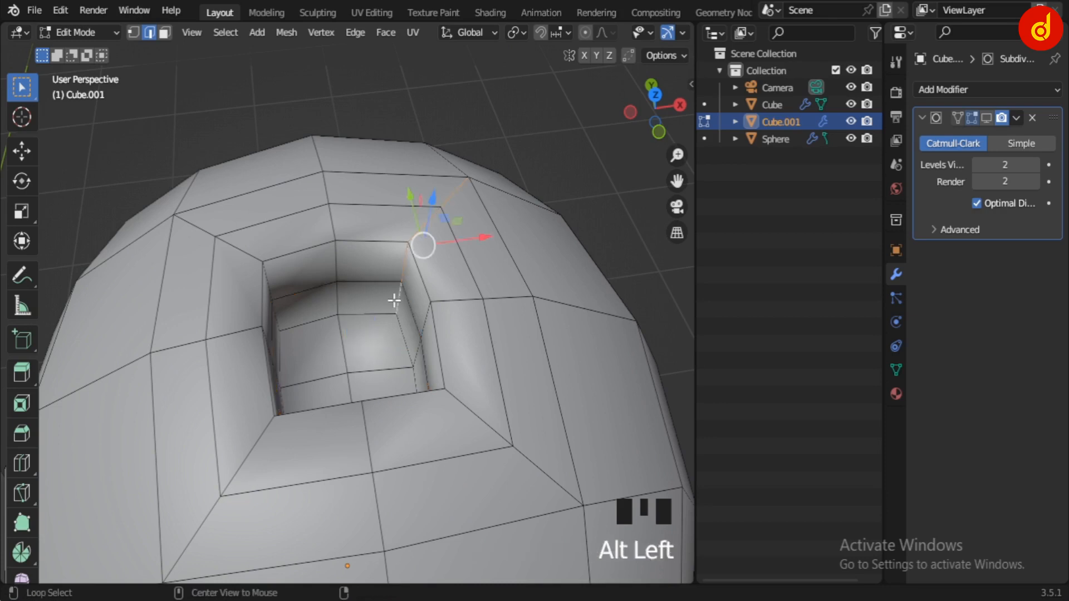
key(3)
alt+shift+click(401, 268)
alt+shift+click(401, 270)
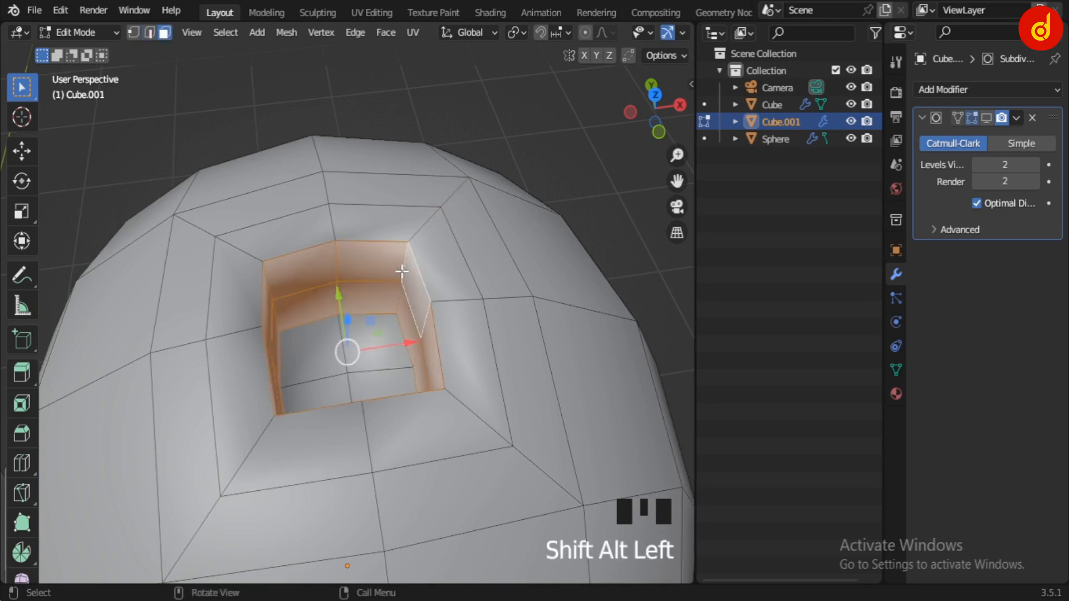
key(KP_7)
middle_drag(429, 334, 462, 269)
Select the vertical corner edges inside the stem hollow and scale them inward by about 0.758 to round it
key(2)
click(381, 306)
shift+click(384, 289)
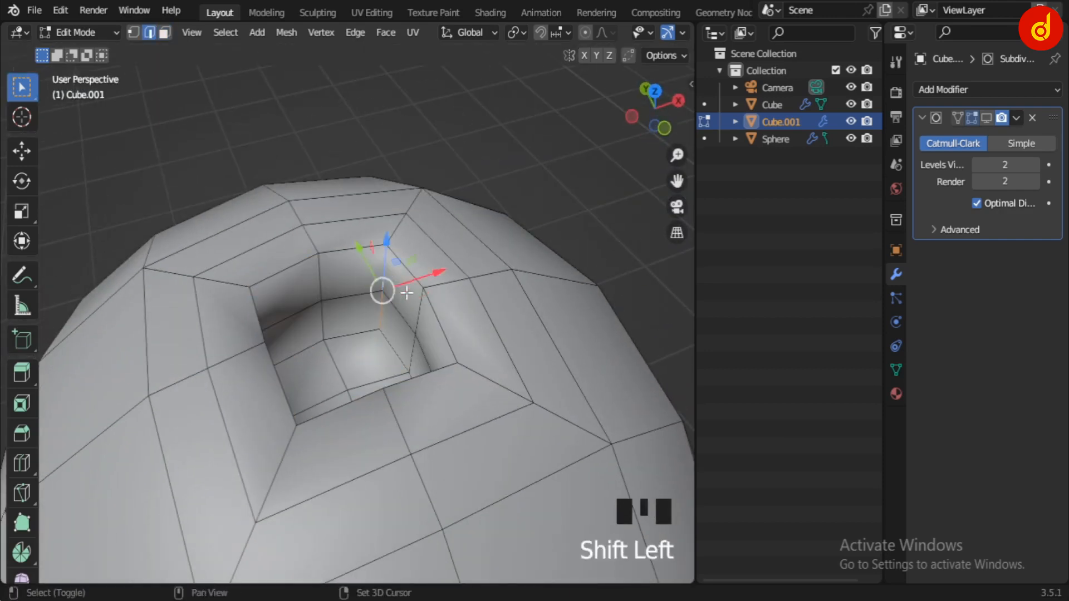
middle_drag(384, 289, 317, 327)
shift+click(317, 245)
middle_drag(317, 245, 316, 323)
shift+click(281, 310)
shift+click(325, 264)
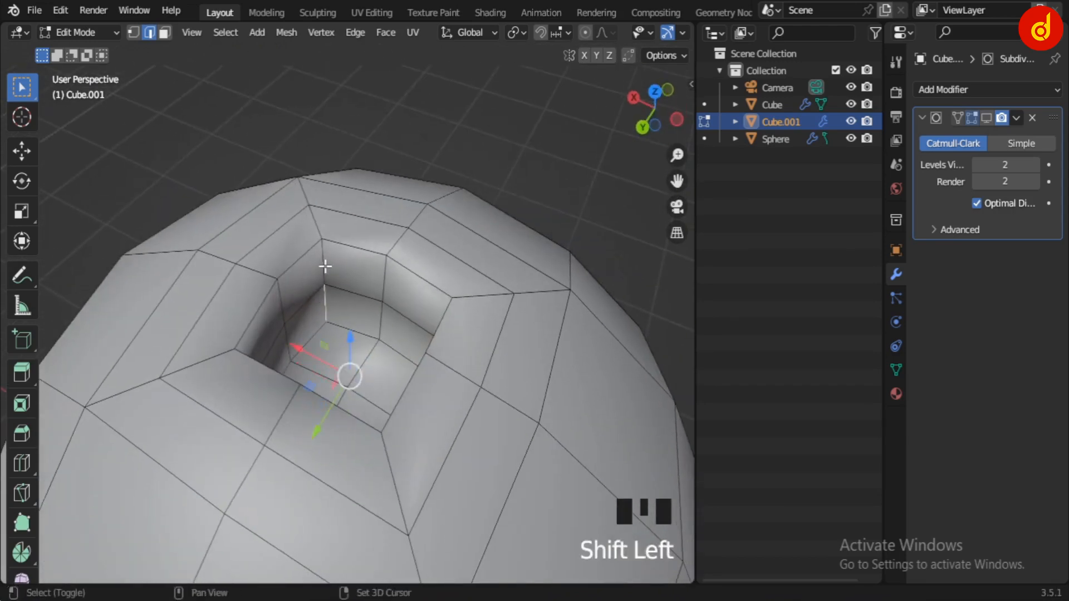
shift+click(325, 265)
key(KP_7)
key(s)
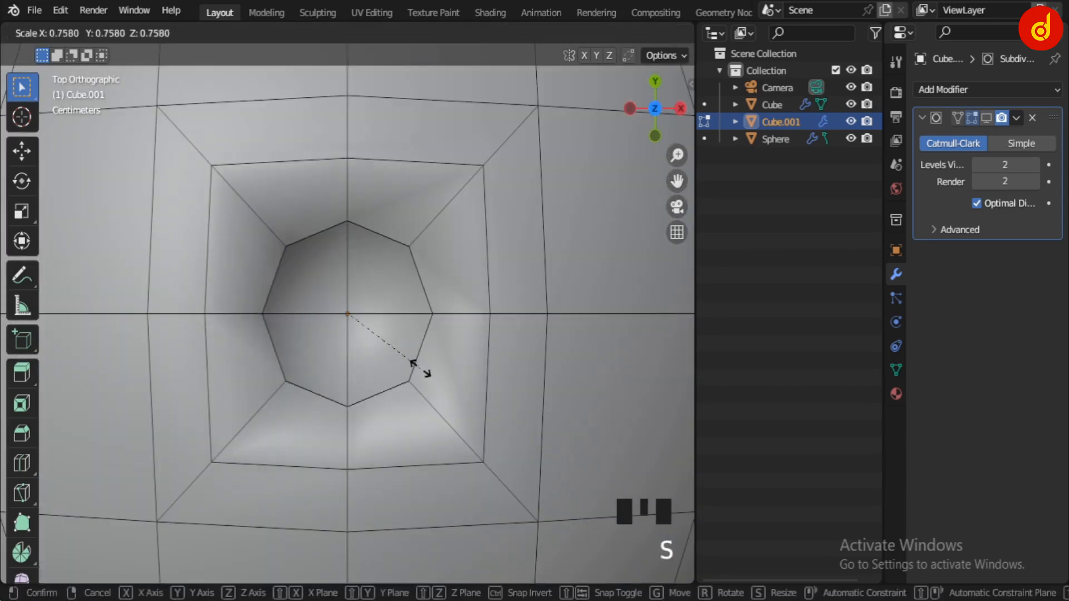
click(419, 365)
Turn the subdivision display back on and check the rounded stem hollow in Object Mode
click(986, 117)
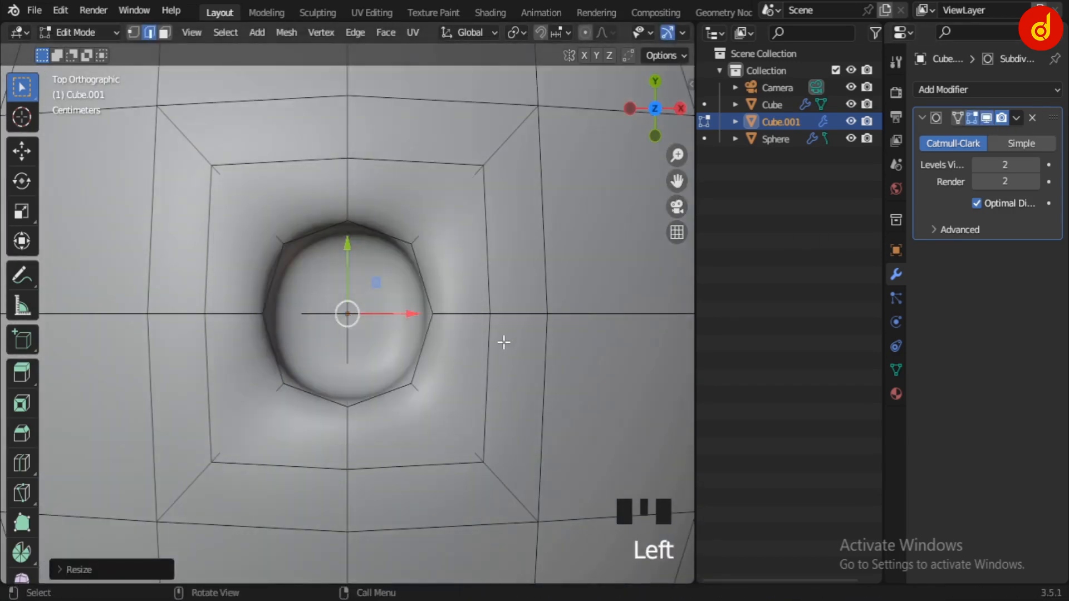
key(Tab)
scroll(502, 340, down, 5)
middle_drag(493, 351, 458, 219)
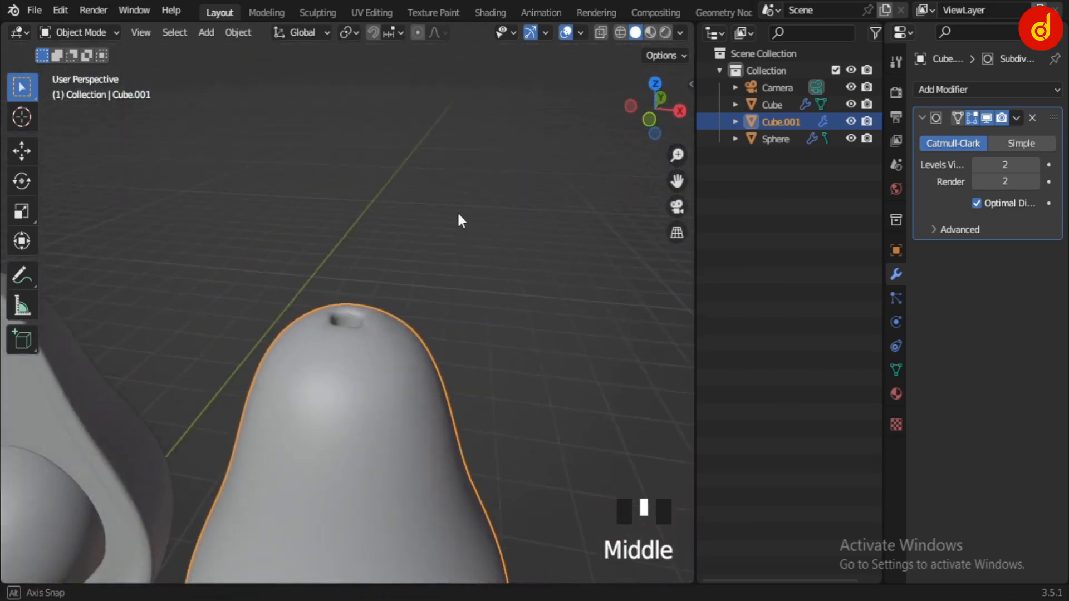
In Edit Mode, raise the selected hollow edges slightly along Z, finishing in Object Mode
scroll(457, 221, up, 9)
key(Tab)
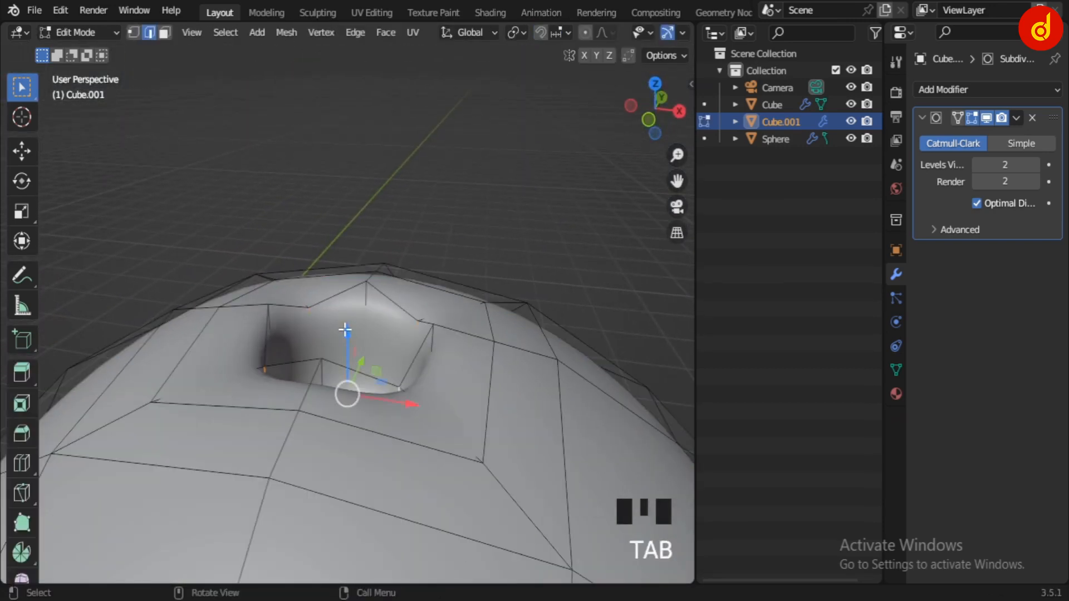
drag(346, 330, 342, 298)
key(Tab)
key(Tab)
key(Tab)
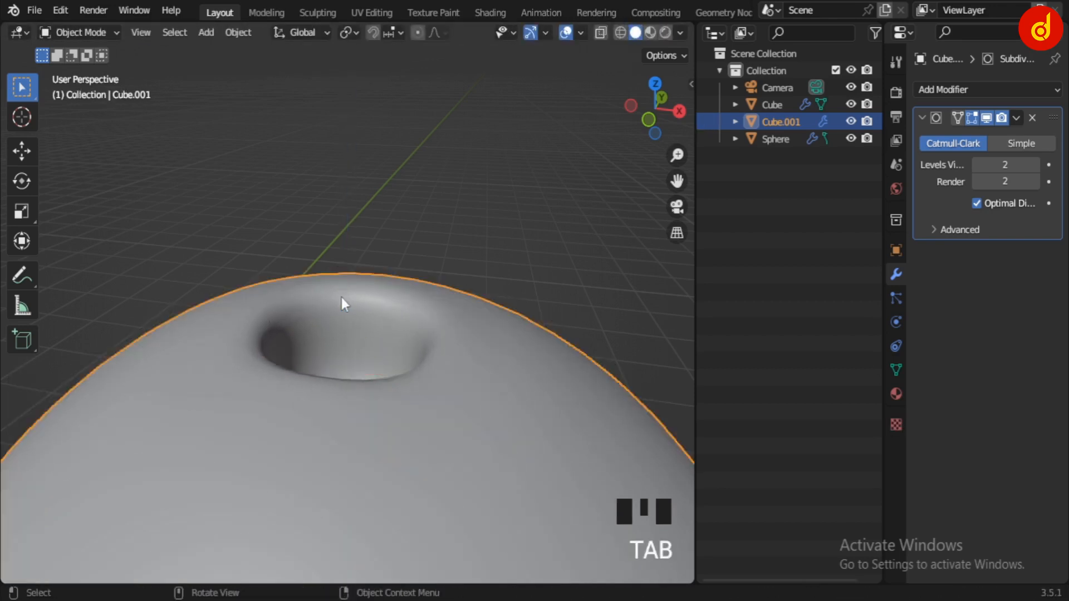
scroll(340, 297, down, 7)
middle_drag(341, 297, 426, 385)
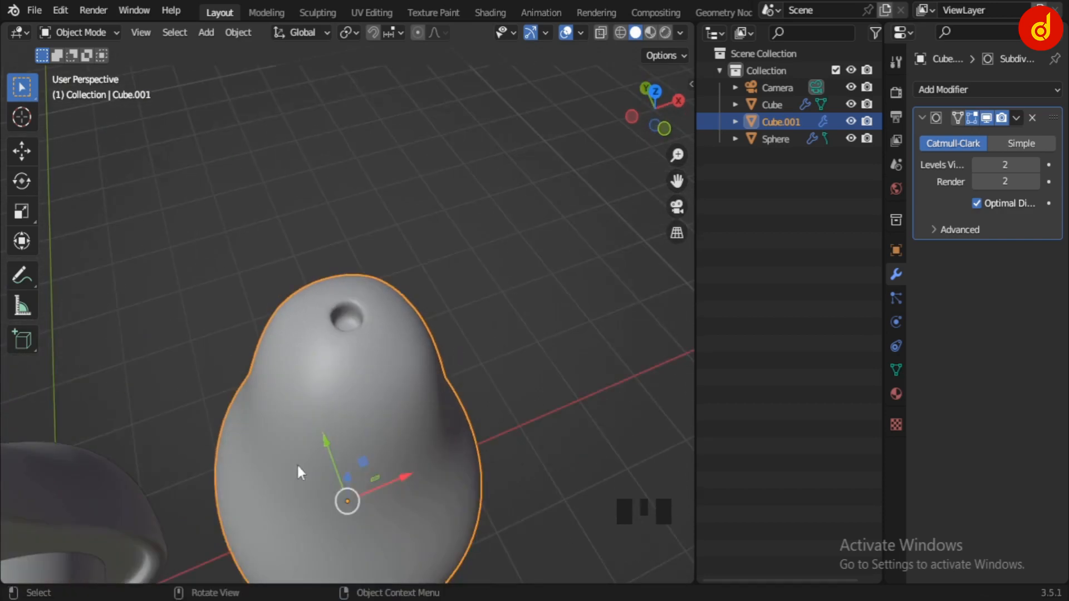
middle_drag(302, 482, 327, 458)
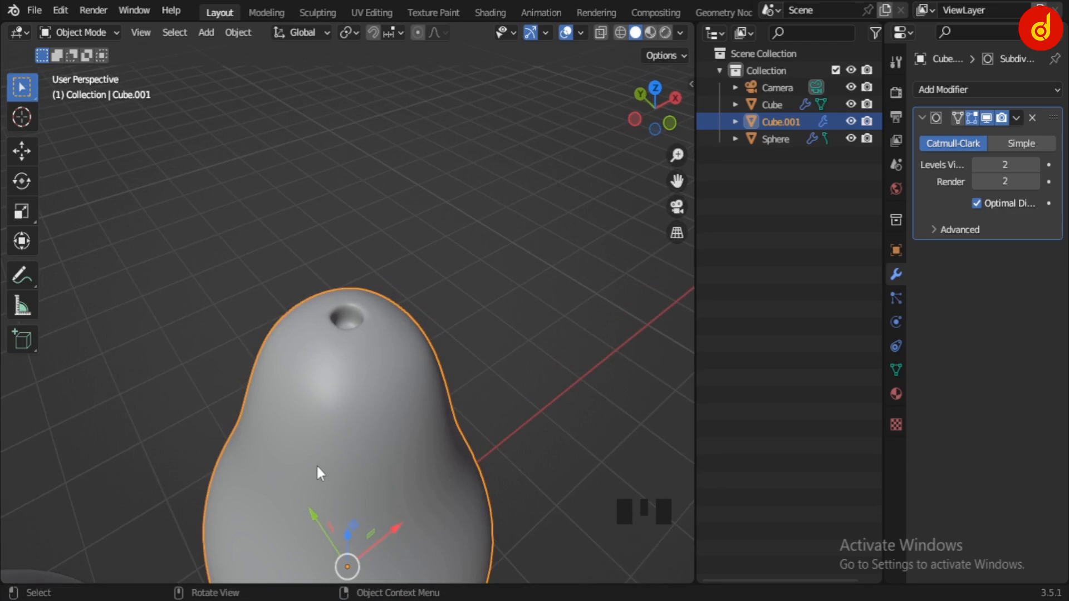
middle_drag(316, 467, 365, 504)
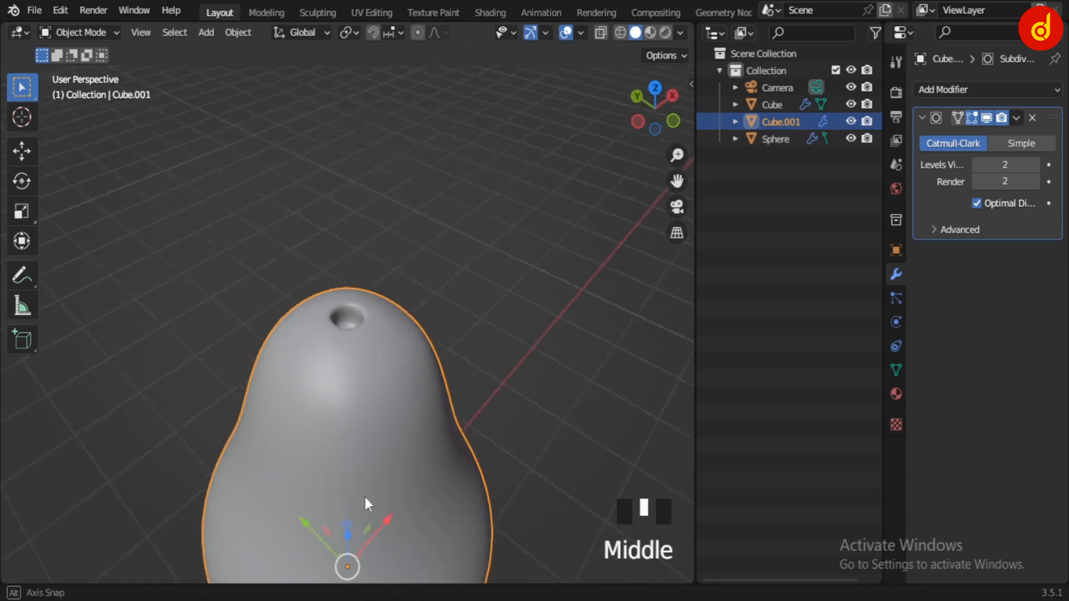
Return to Edit Mode on the whole avocado and turn off its subdivision display to expose the faces inside the stem hollow
scroll(430, 411, up, 4)
middle_drag(429, 410, 385, 404)
key(Tab)
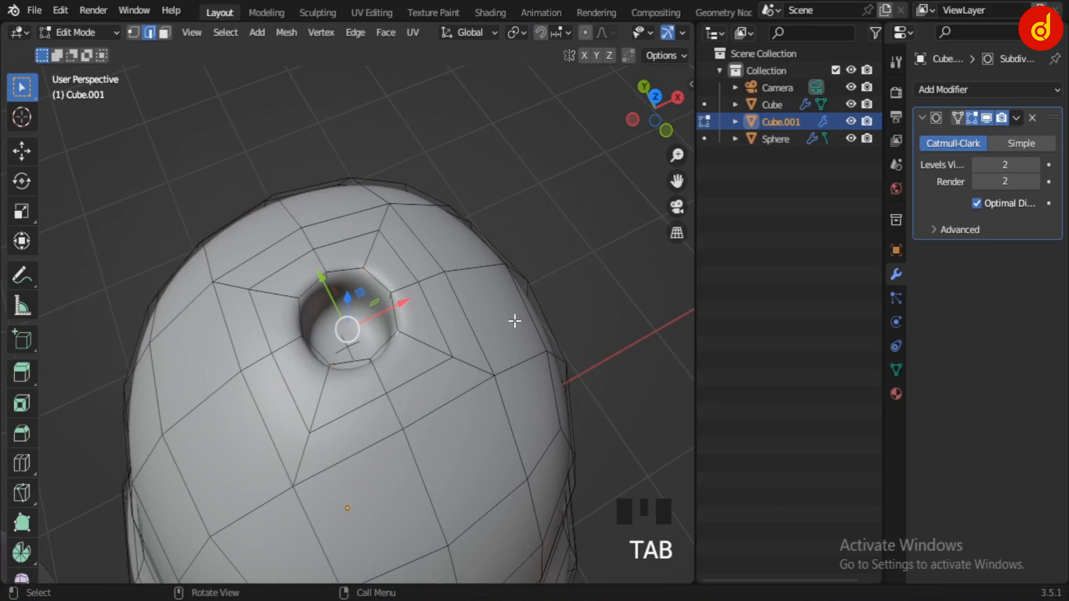
click(988, 119)
scroll(449, 289, up, 1)
middle_drag(448, 289, 436, 333)
drag(340, 291, 365, 317)
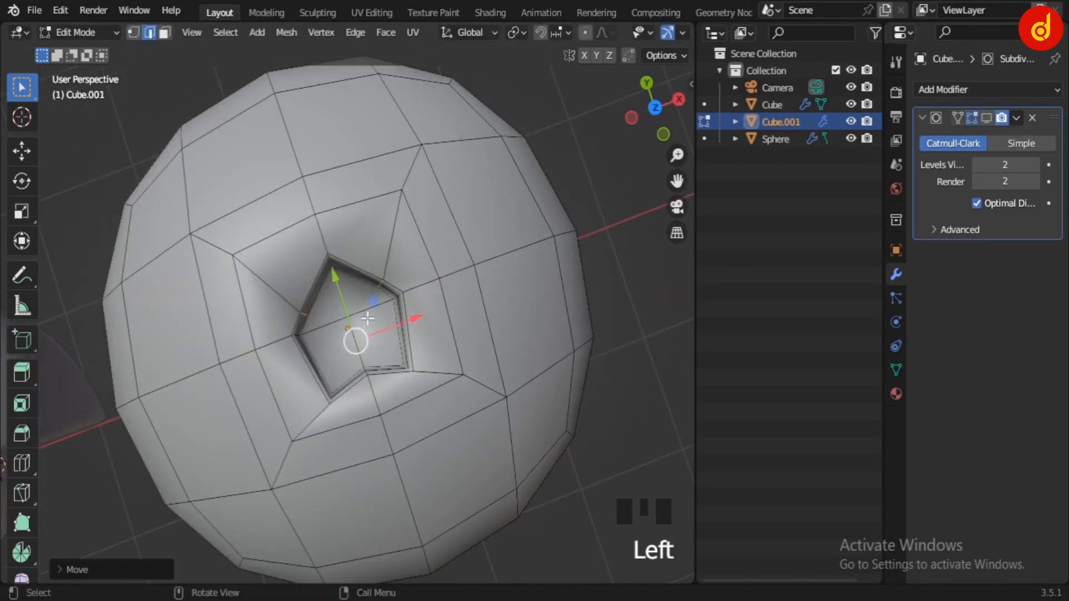
key(ctrl+z)
click(637, 285)
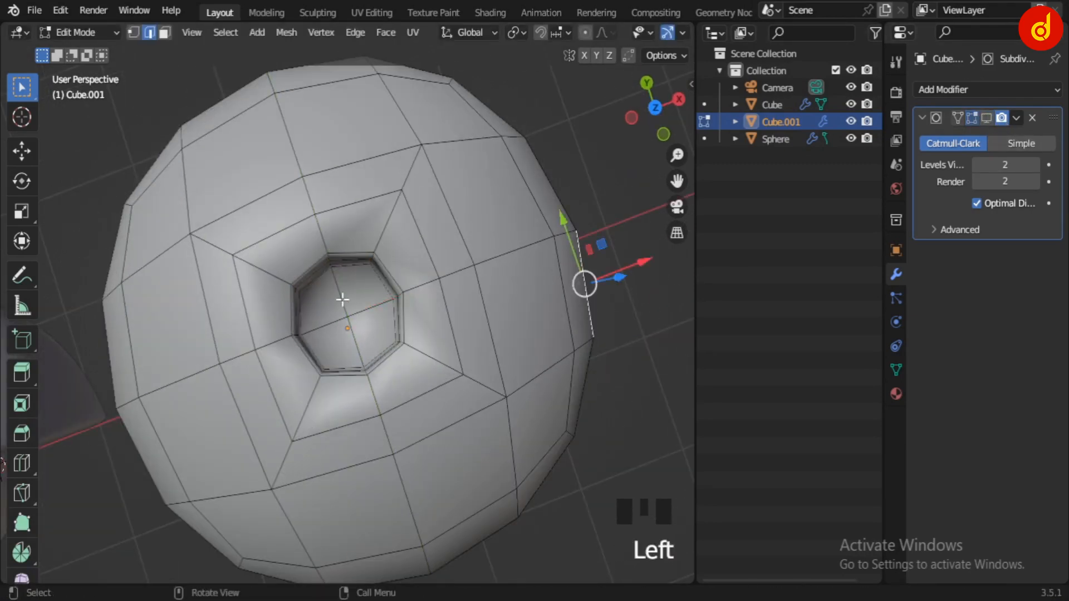
Select the floor faces of the stem hollow, duplicate them in place and separate the copy into its own object
key(3)
click(374, 331)
key(shift+d)
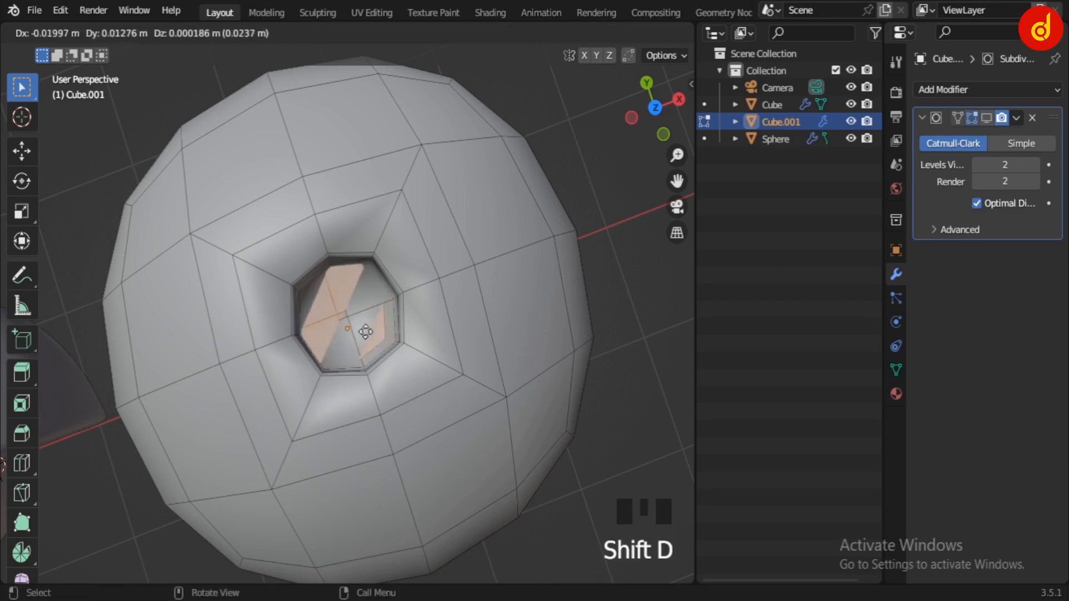
right_click(365, 332)
key(p)
click(370, 320)
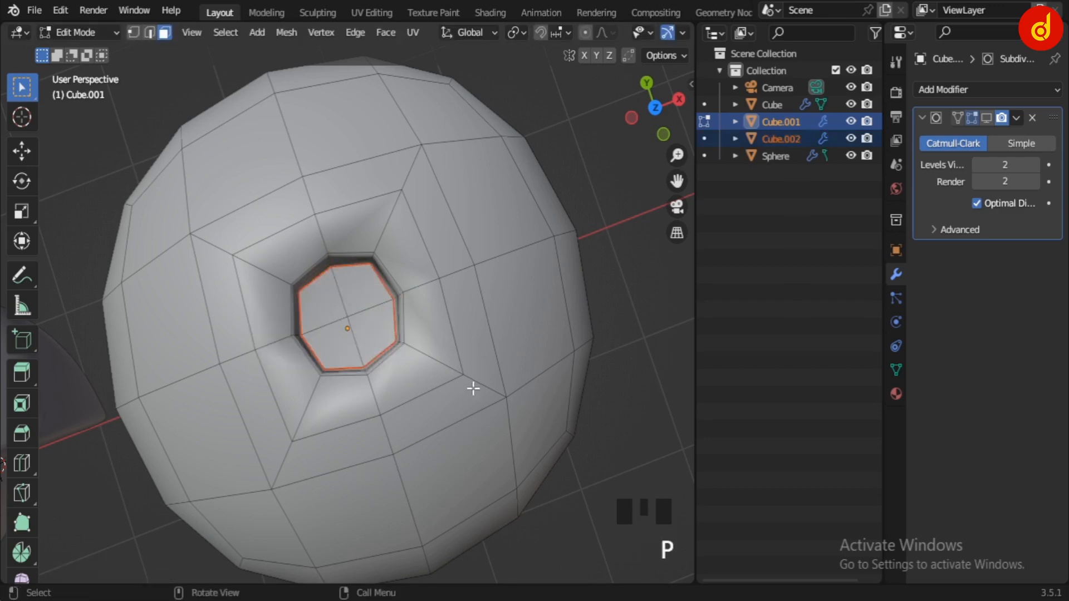
Open the separated floor patch in Edit Mode, select all its faces and scale them down slightly
key(Tab)
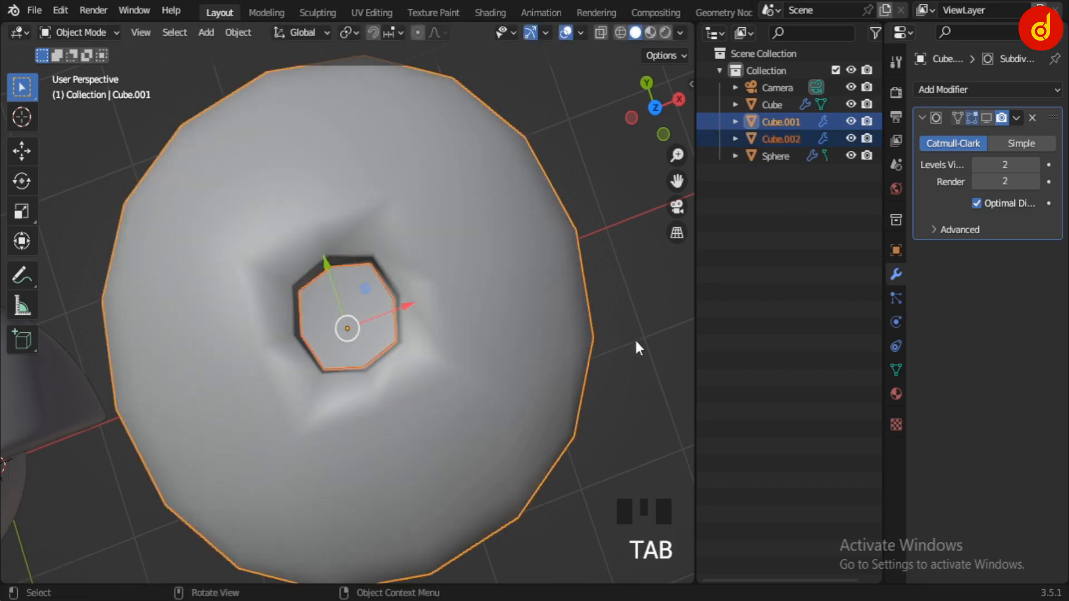
click(367, 310)
click(367, 310)
key(Tab)
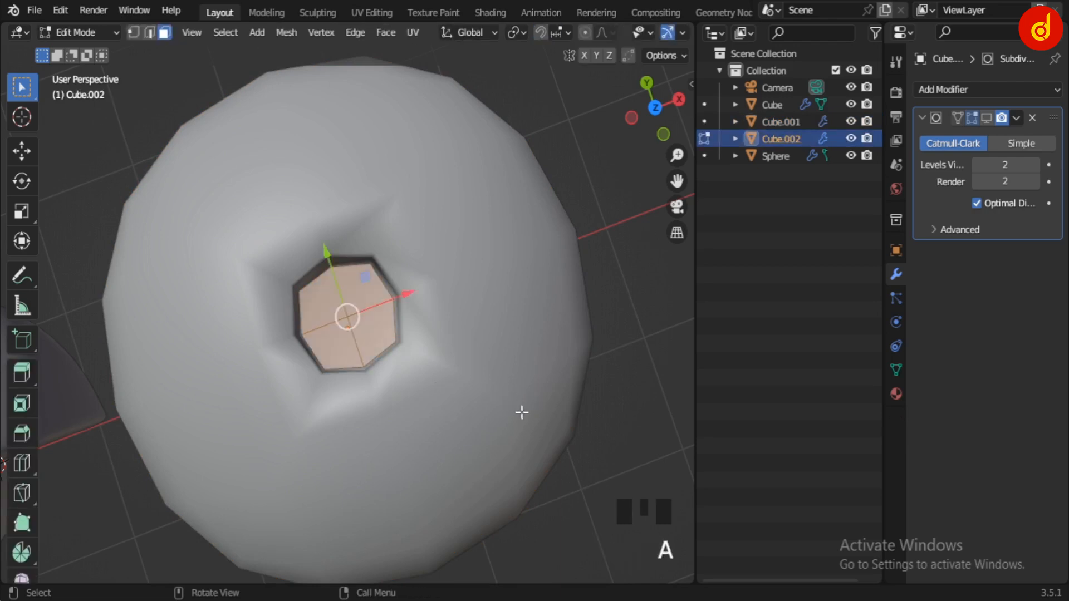
key(s)
click(506, 406)
Flatten the floor patch in front view with X-ray on by scaling it to 0 along Z
key(KP_1)
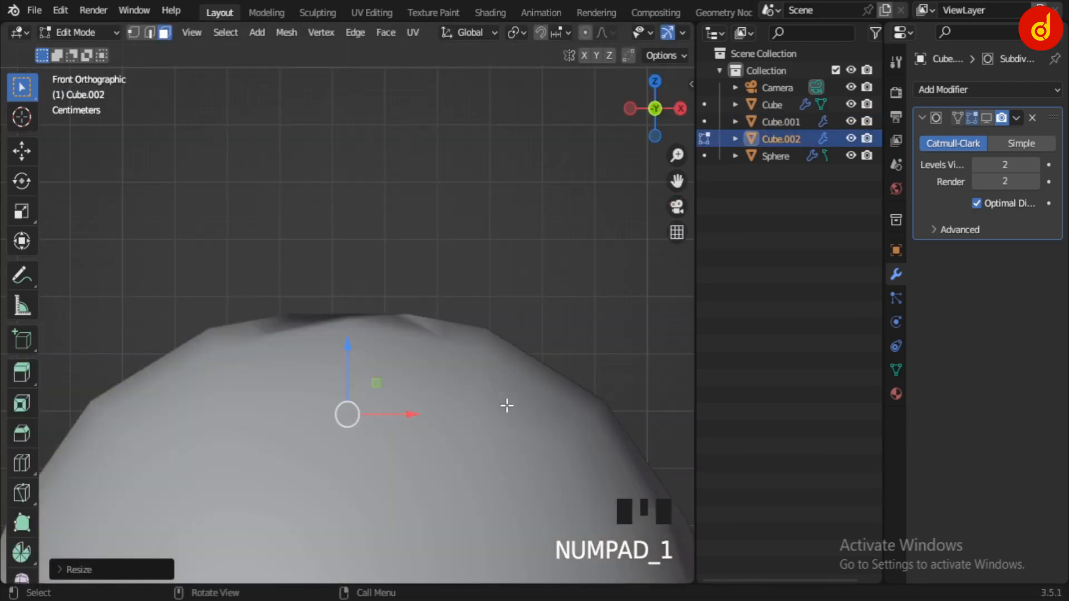
key(alt+z)
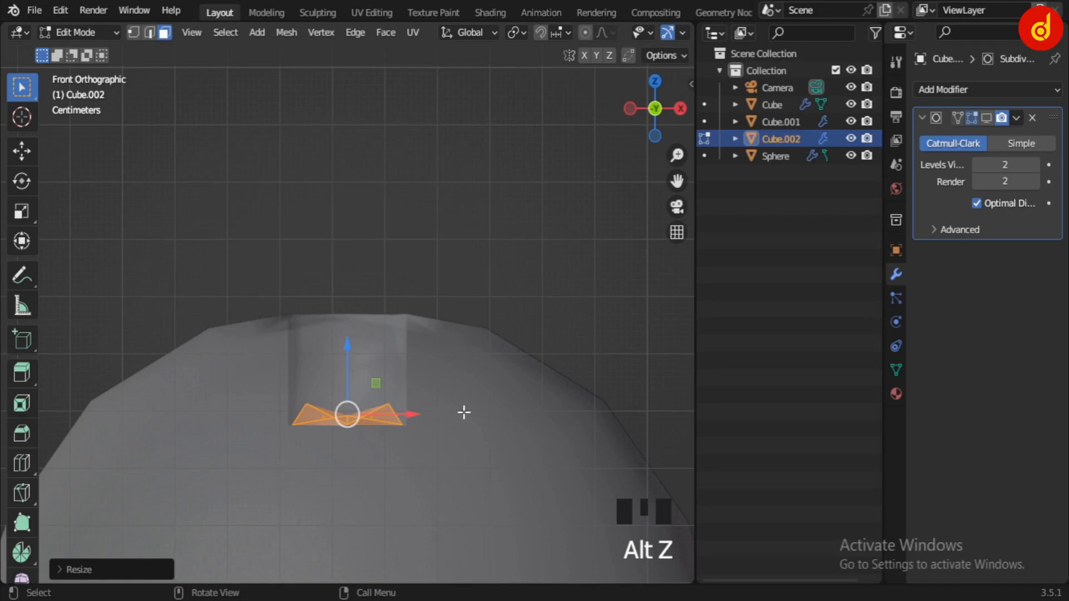
mouse_move(428, 438)
middle_down()
mouse_move(453, 451)
mouse_move(420, 439)
middle_up()
key(KP_1)
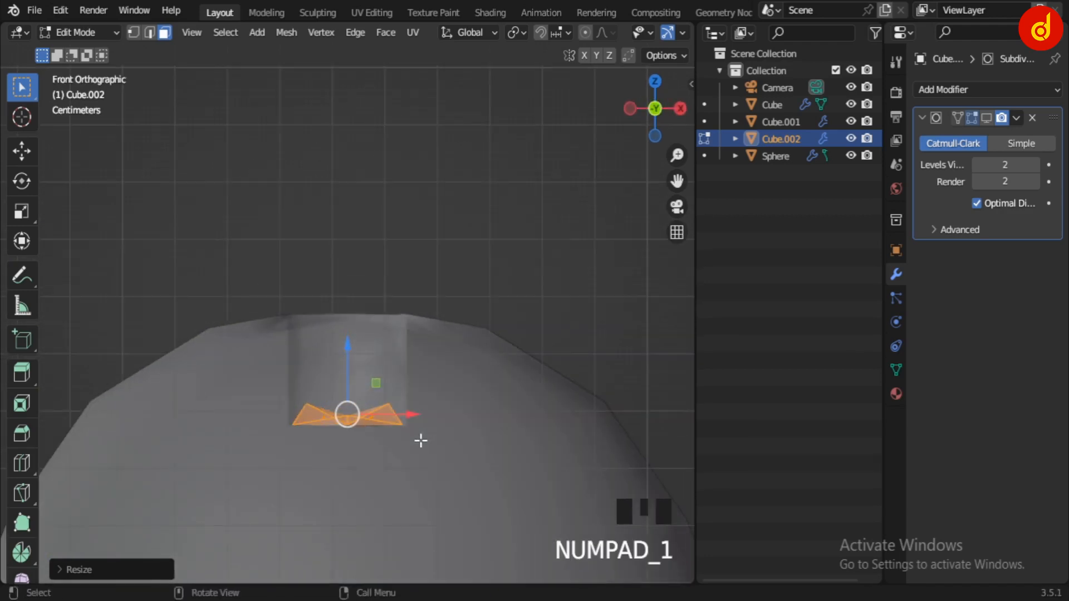
key(s)
key(z)
key(0)
key(Return)
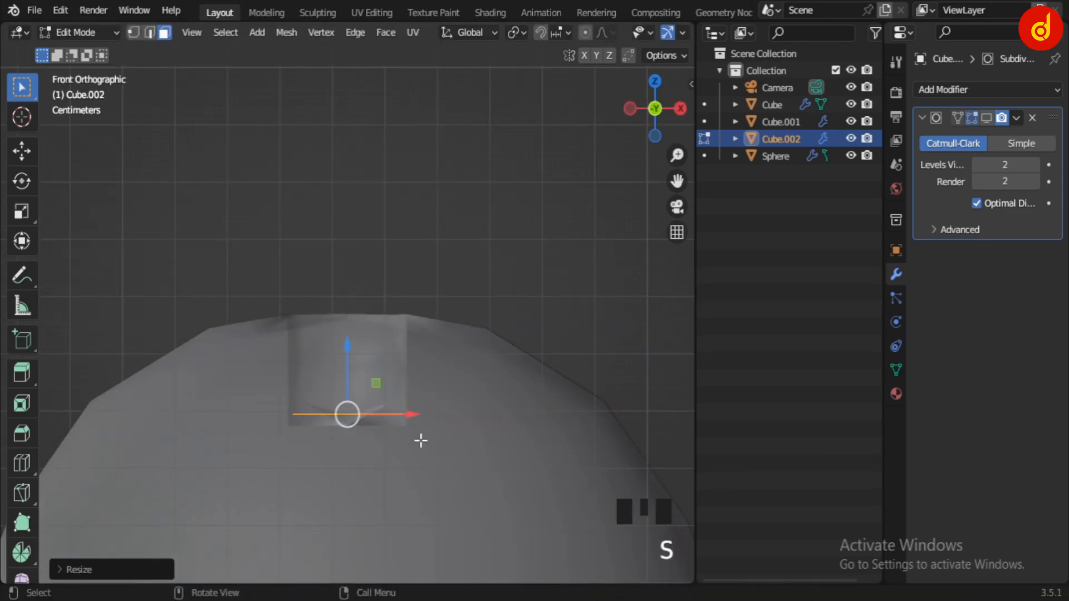
Extrude the flattened patch upward out of the hollow to form a stem and turn on its subdivision display
key(e)
click(430, 145)
scroll(429, 150, down, 3)
middle_drag(430, 150, 435, 293)
key(KP_1)
key(alt+z)
scroll(451, 292, up, 3)
click(986, 117)
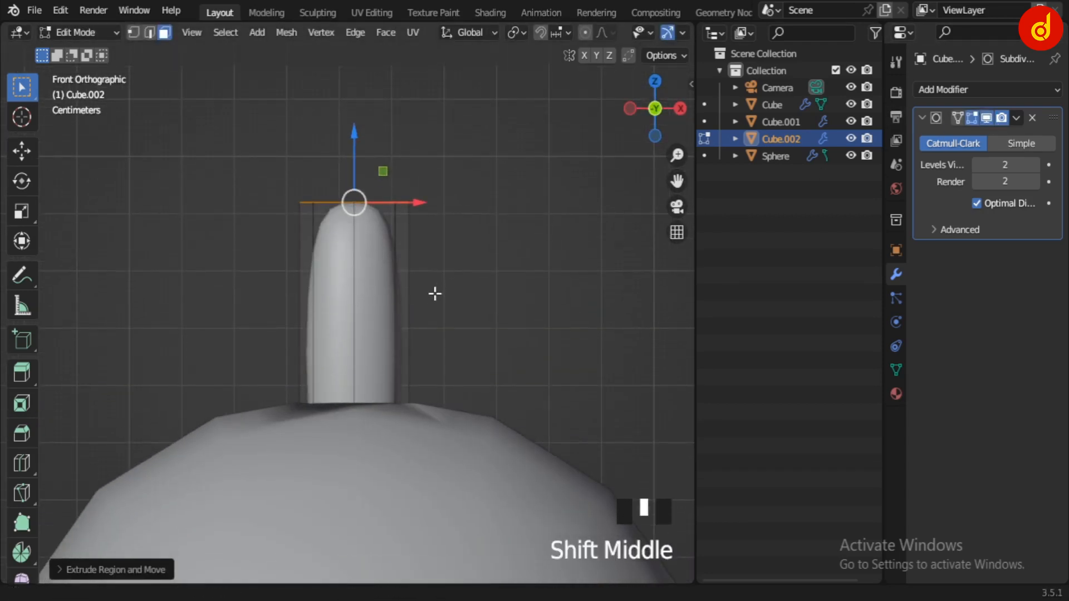
Lower the top of the stem and extrude a second section upward from it
drag(357, 139, 358, 219)
key(e)
click(380, 256)
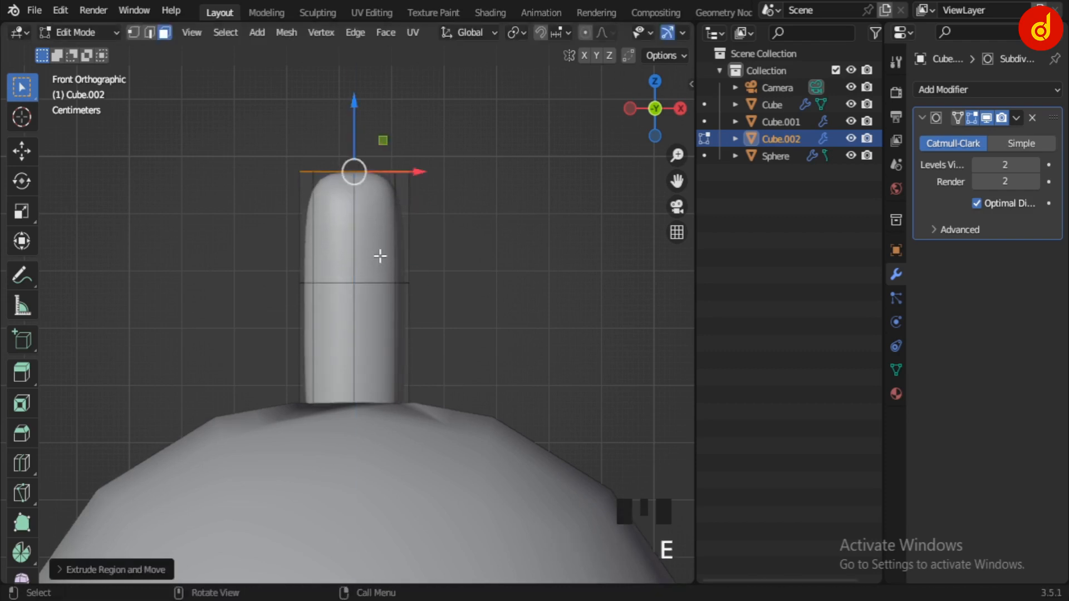
Move the stem's top face sideways and up, and rotate it to bend the stem toward negative X
key(g)
click(253, 179)
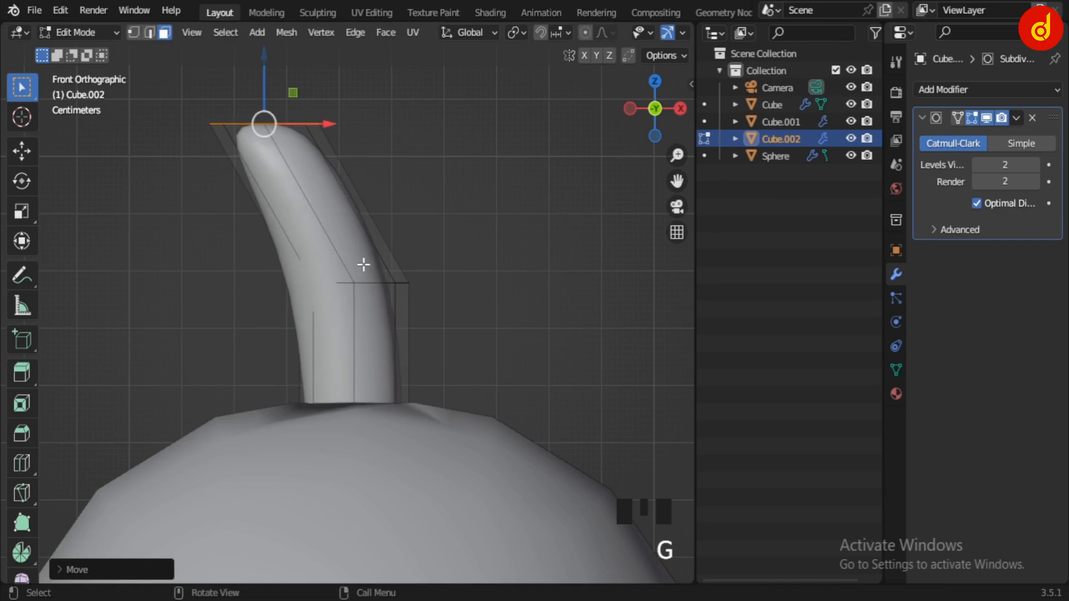
key(r)
click(377, 202)
middle_drag(377, 202, 394, 280)
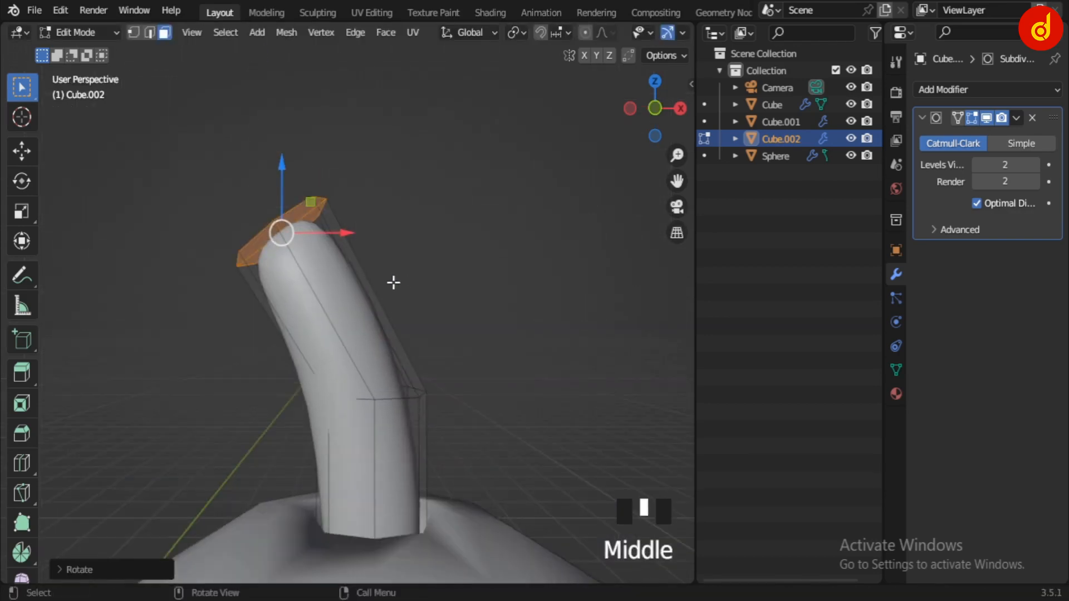
Scale up the stem's tilted top face in front view to flare the tip
key(KP_1)
key(s)
click(483, 373)
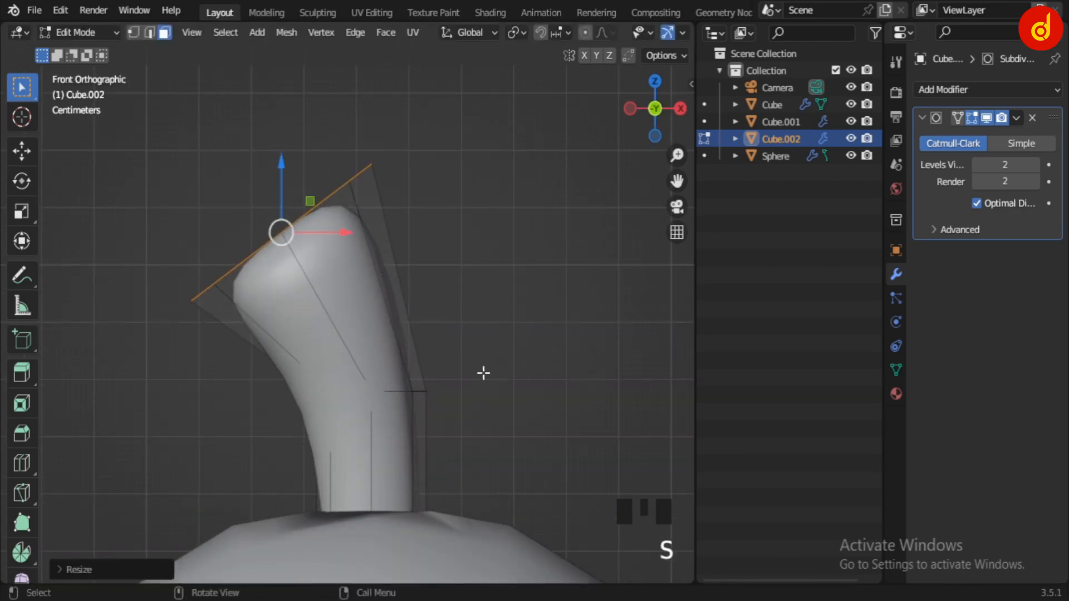
shift+middle_drag(483, 373, 472, 318)
Select the stem's middle ring of vertices with X-ray on and rotate it to follow the bend
key(alt+z)
click(534, 369)
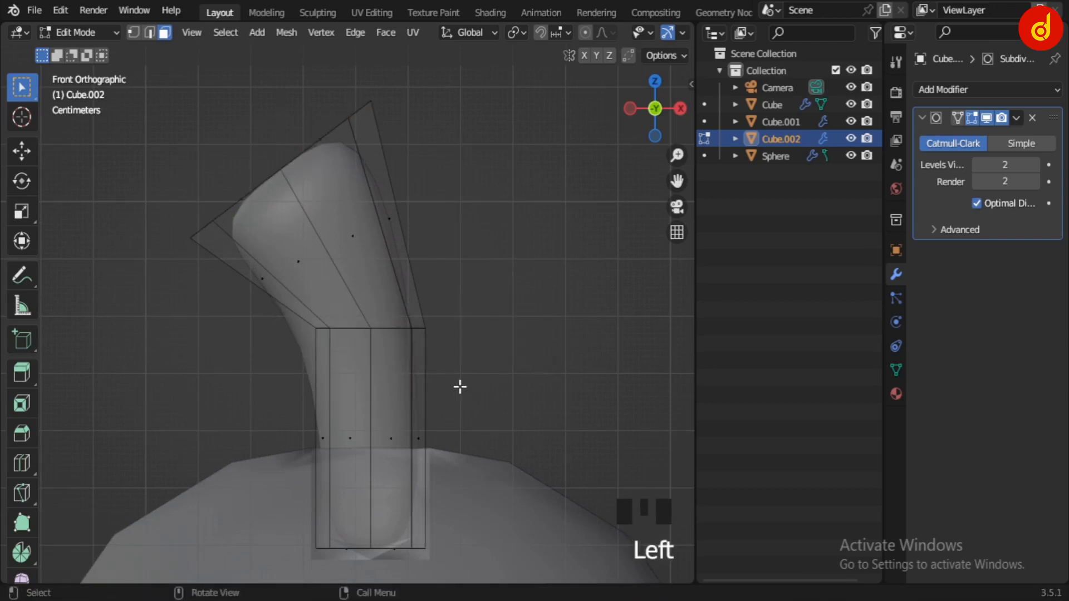
key(1)
drag(305, 312, 548, 394)
key(r)
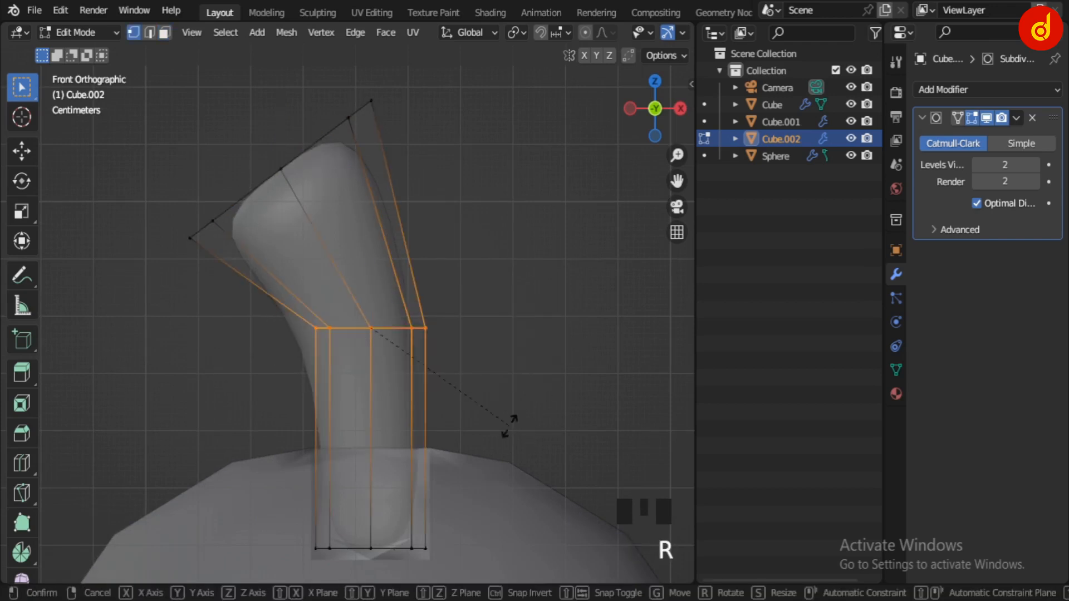
click(542, 379)
Check the bent stem's shape and proportions on the avocado in Object Mode
scroll(541, 381, down, 1)
shift+middle_drag(540, 381, 516, 419)
key(Tab)
scroll(519, 315, down, 2)
click(488, 335)
key(KP_1)
scroll(513, 405, up, 9)
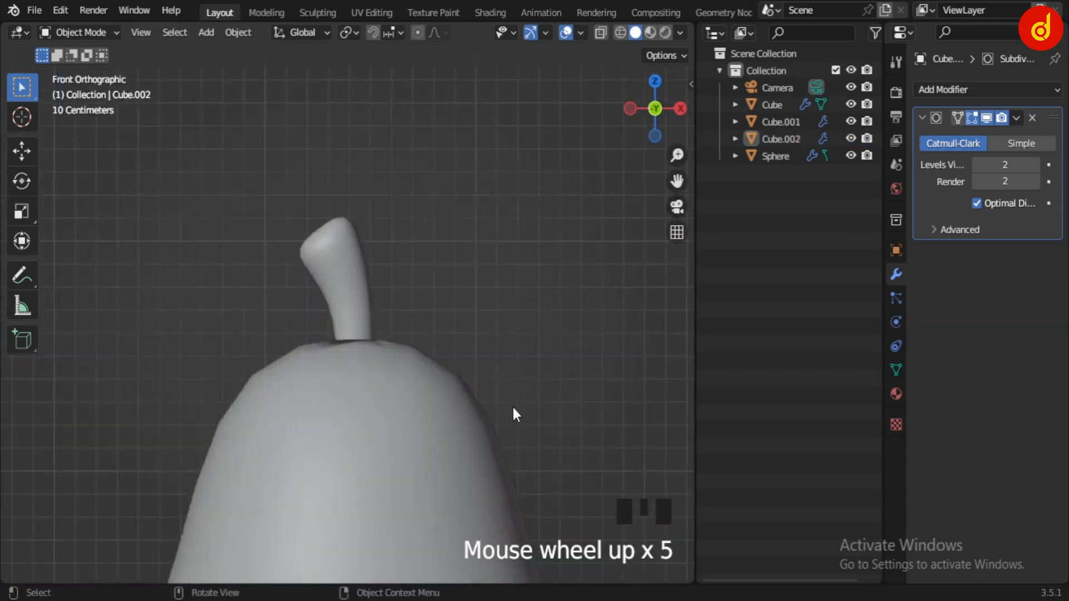
shift+middle_drag(470, 339, 499, 418)
scroll(503, 416, up, 2)
key(Tab)
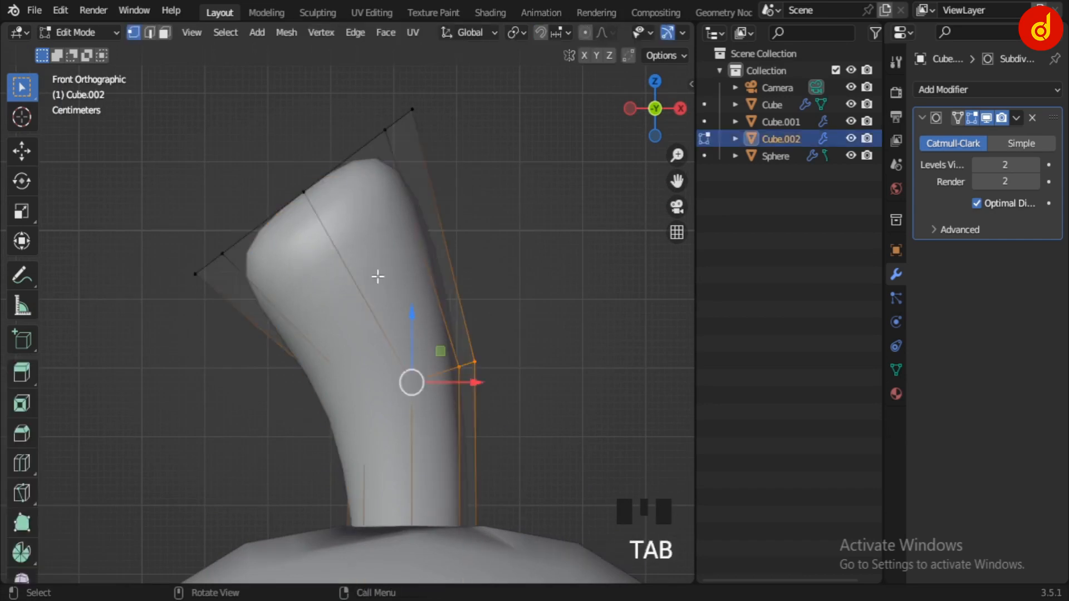
middle_drag(333, 252, 310, 203)
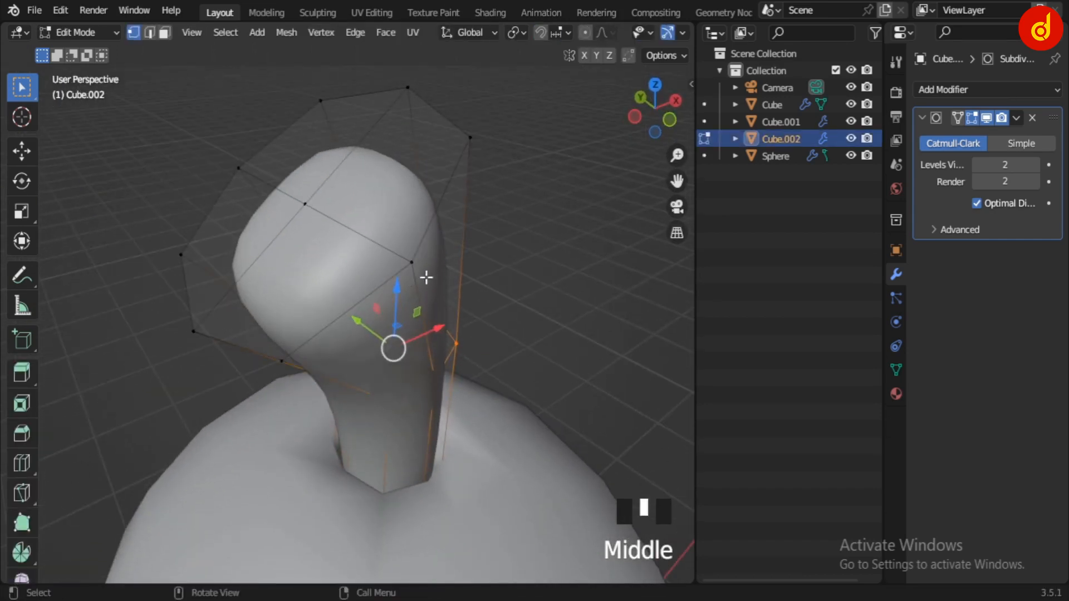
middle_drag(426, 276, 393, 334)
key(ctrl+r)
drag(393, 333, 402, 329)
key(Tab)
In Edit Mode, select the stem tip's centre vertex and the two opposite vertices along Y, and scale them outward by about 1.2
middle_drag(558, 342, 494, 386)
click(408, 303)
key(Tab)
middle_drag(408, 303, 447, 336)
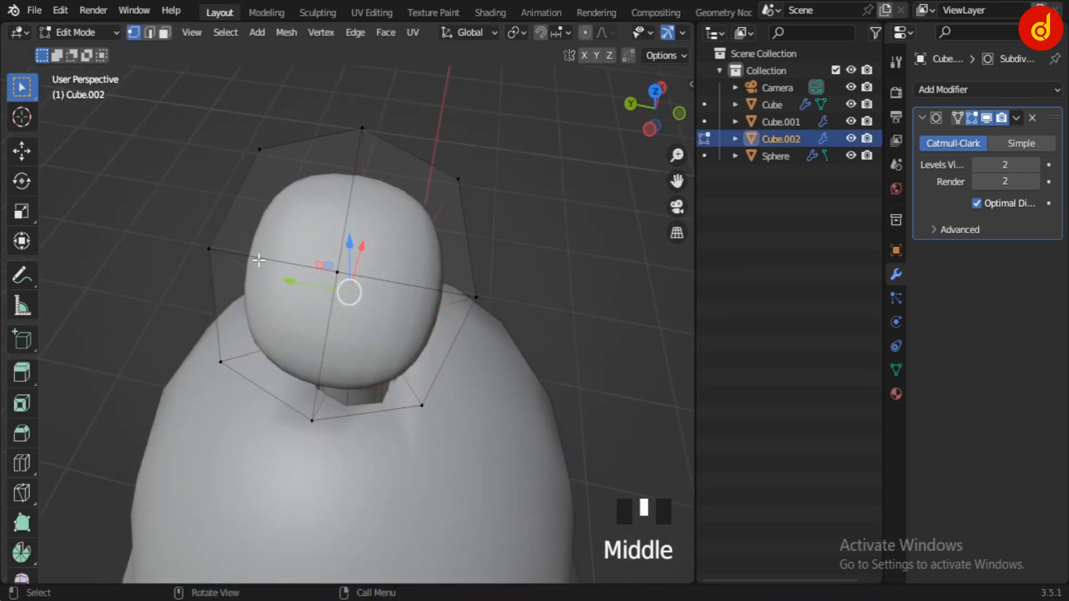
middle_drag(368, 326, 389, 304)
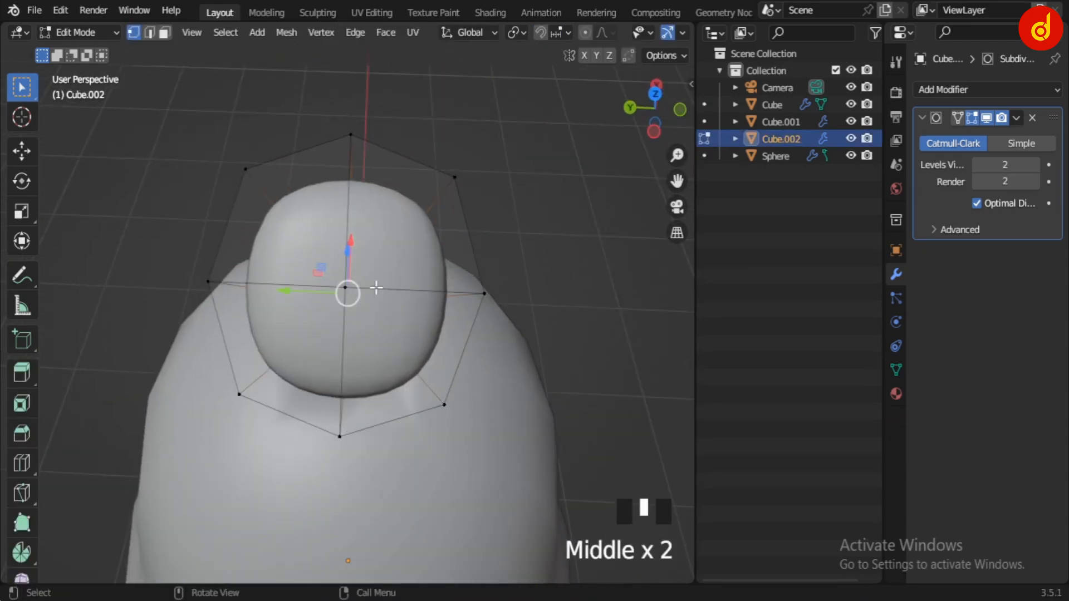
click(345, 288)
shift+click(209, 281)
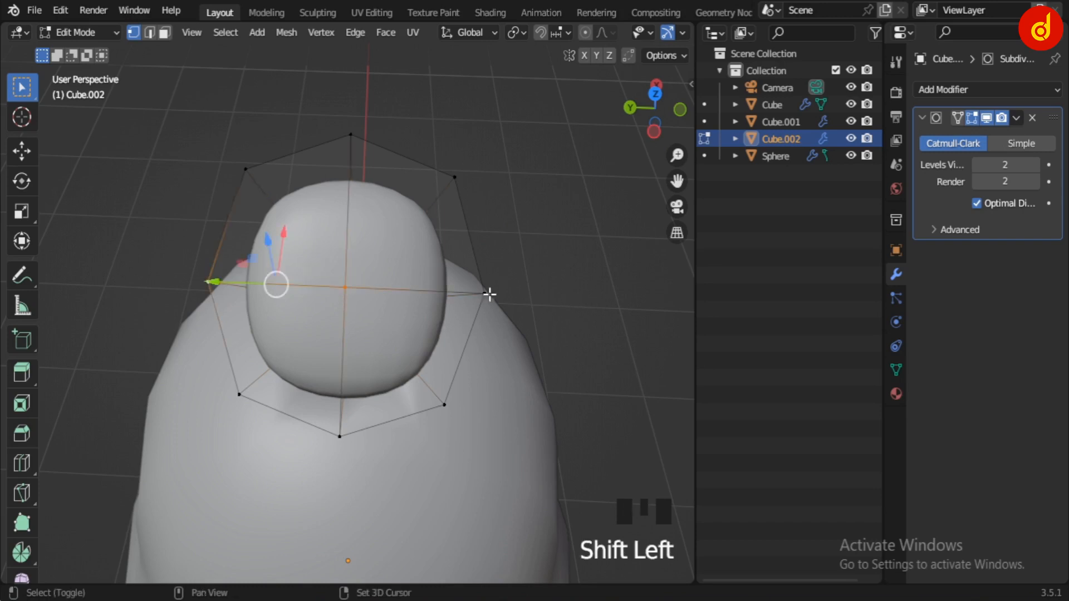
shift+click(484, 293)
key(s)
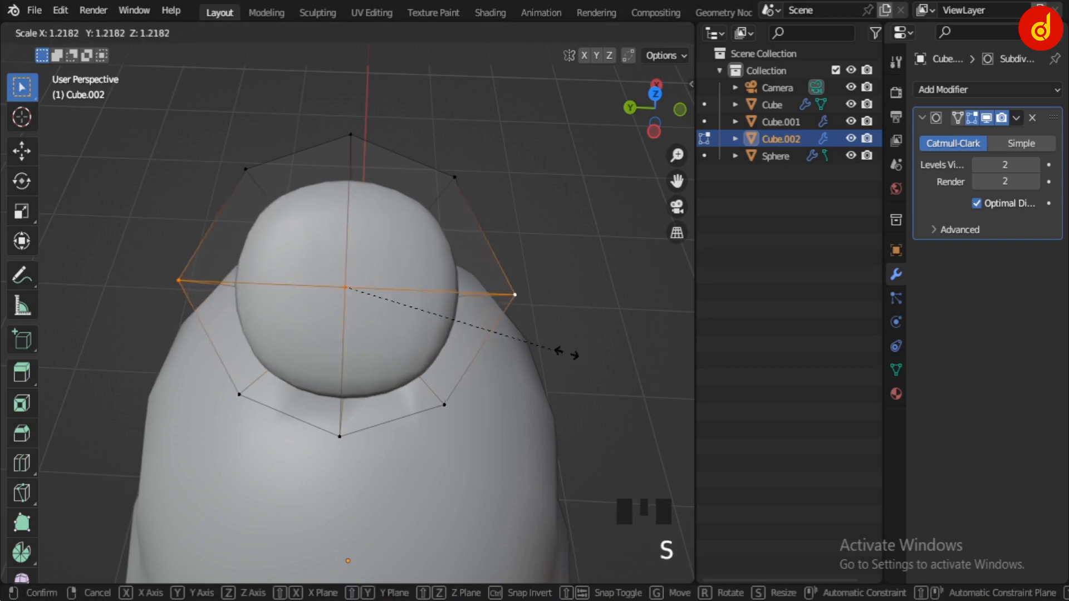
click(401, 201)
Select the stem tip's centre vertex and the other pair of opposite vertices across the Y axis, and scale them outward by about 1.2
click(350, 135)
shift+click(345, 287)
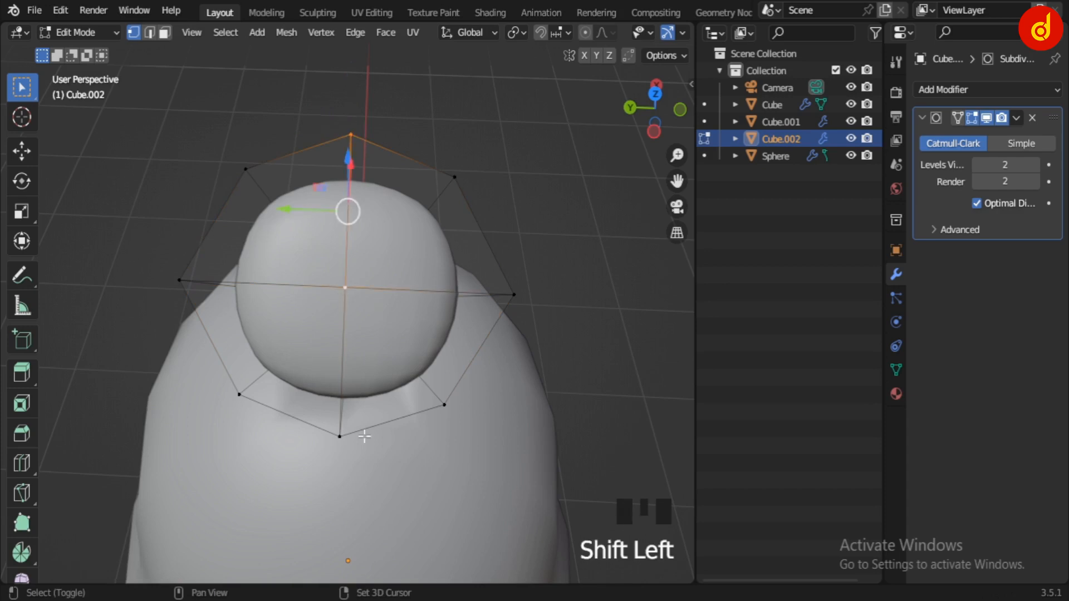
shift+click(340, 434)
key(s)
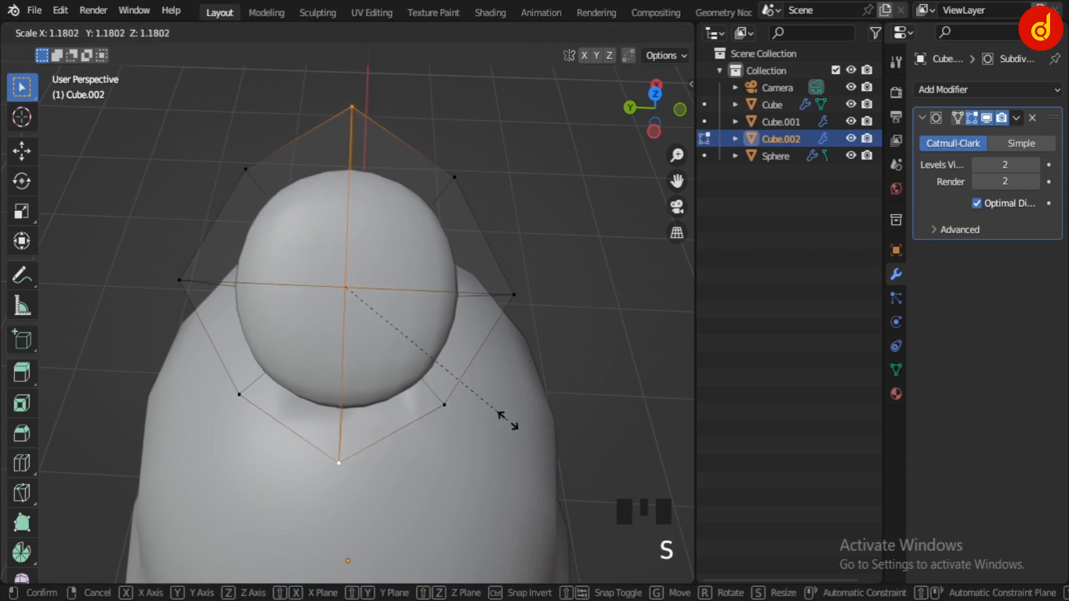
click(556, 410)
Return to Object Mode, select the whole avocado and turn its subdivision display back on
key(Tab)
middle_drag(556, 410, 297, 341)
scroll(503, 281, down, 4)
middle_drag(503, 282, 331, 411)
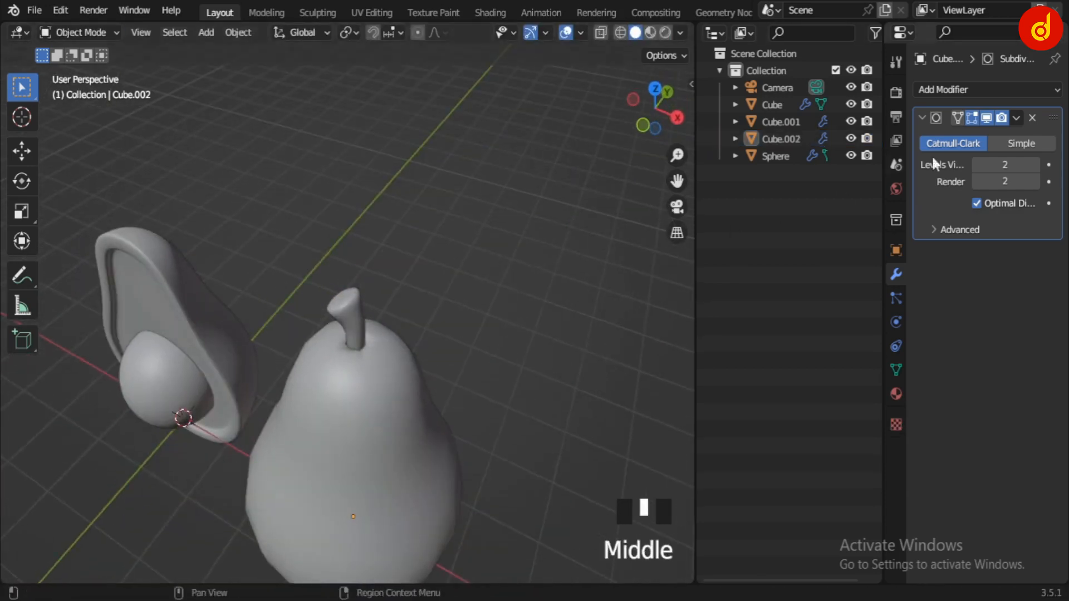
click(332, 410)
click(986, 118)
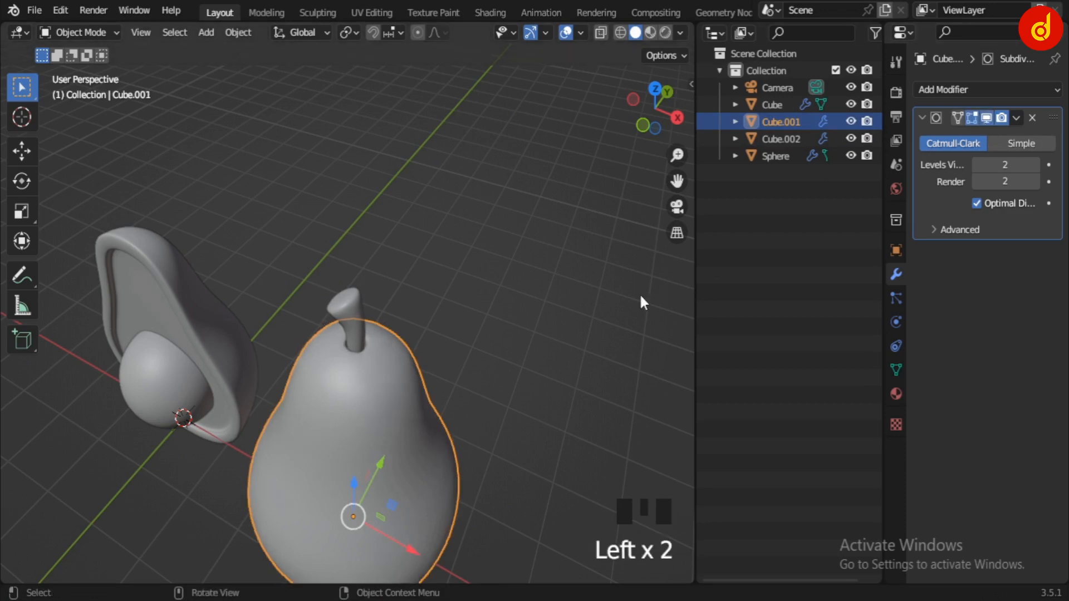
Select the stem and examine up close how its base sits in the avocado's hollow
scroll(584, 328, up, 3)
click(532, 363)
scroll(469, 423, up, 5)
middle_drag(532, 362, 489, 287)
click(527, 407)
mouse_move(528, 406)
middle_down()
mouse_move(467, 454)
mouse_move(510, 406)
middle_up()
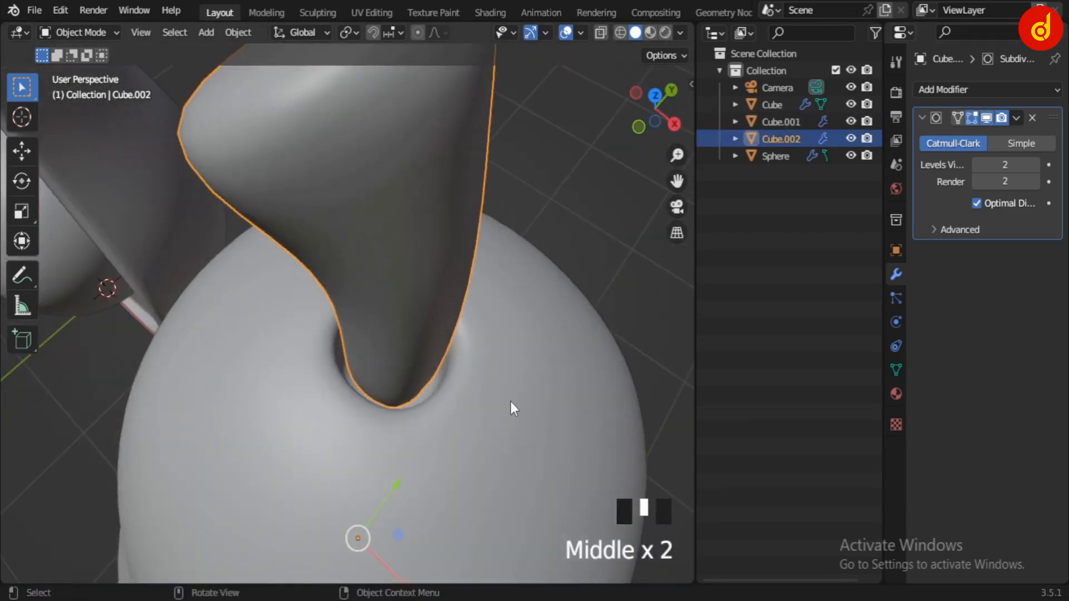
key(s)
right_click(518, 408)
Inspect the stem's embedded base in front view, in both Object Mode and Edit Mode
scroll(450, 342, down, 2)
key(KP_1)
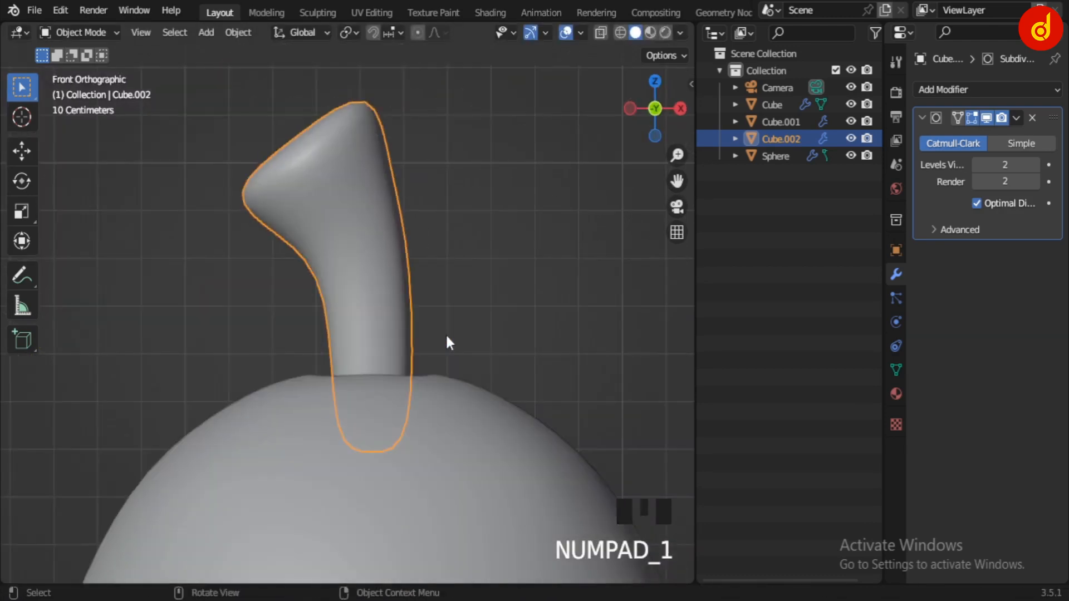
shift+middle_drag(371, 449, 389, 330)
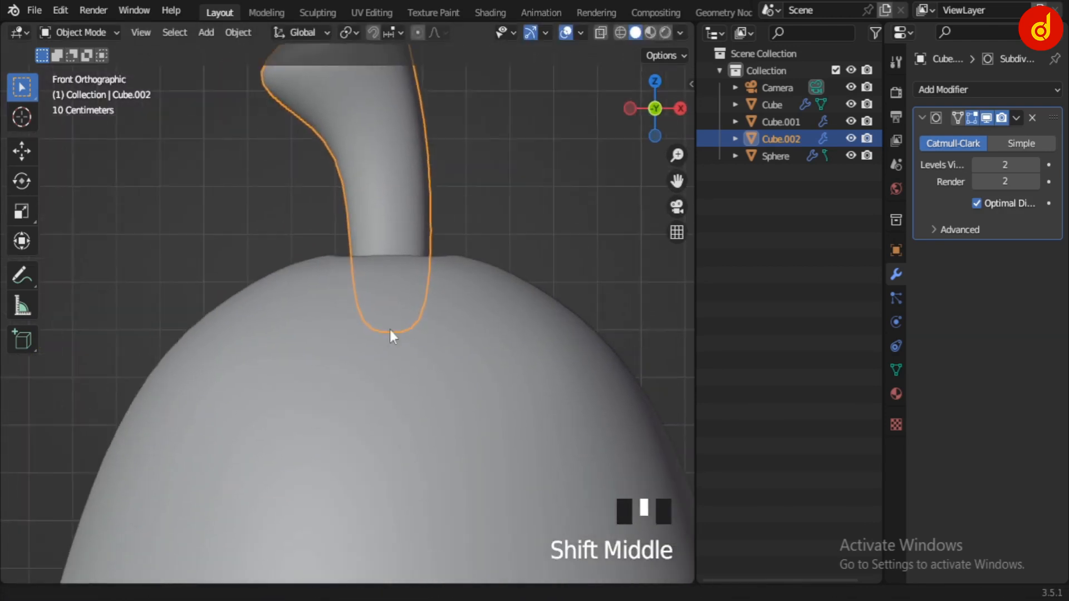
key(Tab)
scroll(390, 329, down, 7)
scroll(390, 330, up, 9)
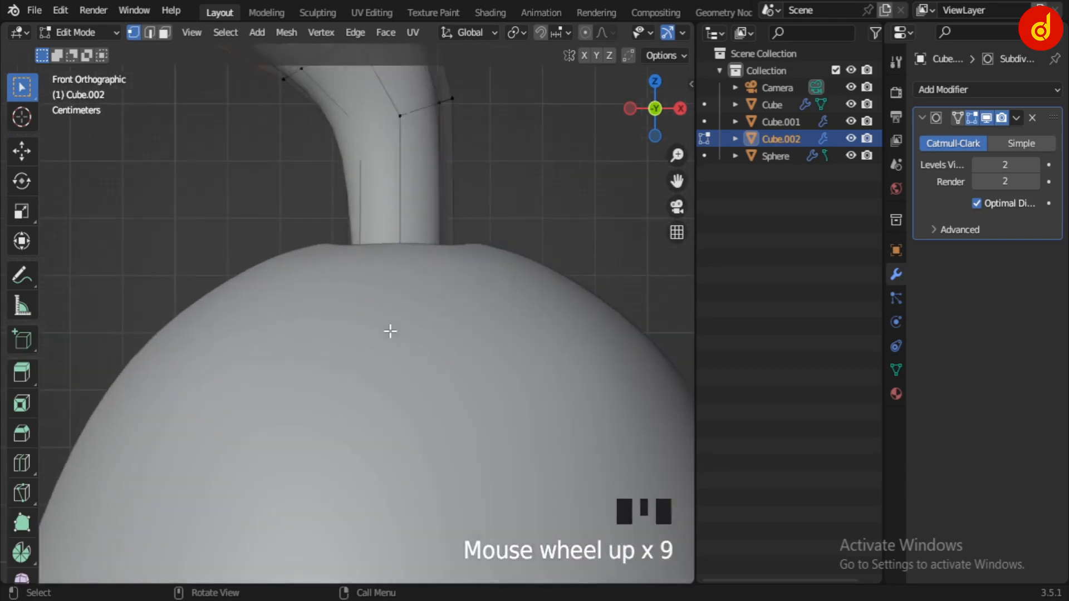
Return to Object Mode and move the stem's origin to the middle of its own geometry
key(Tab)
shift+middle_drag(417, 303, 379, 427)
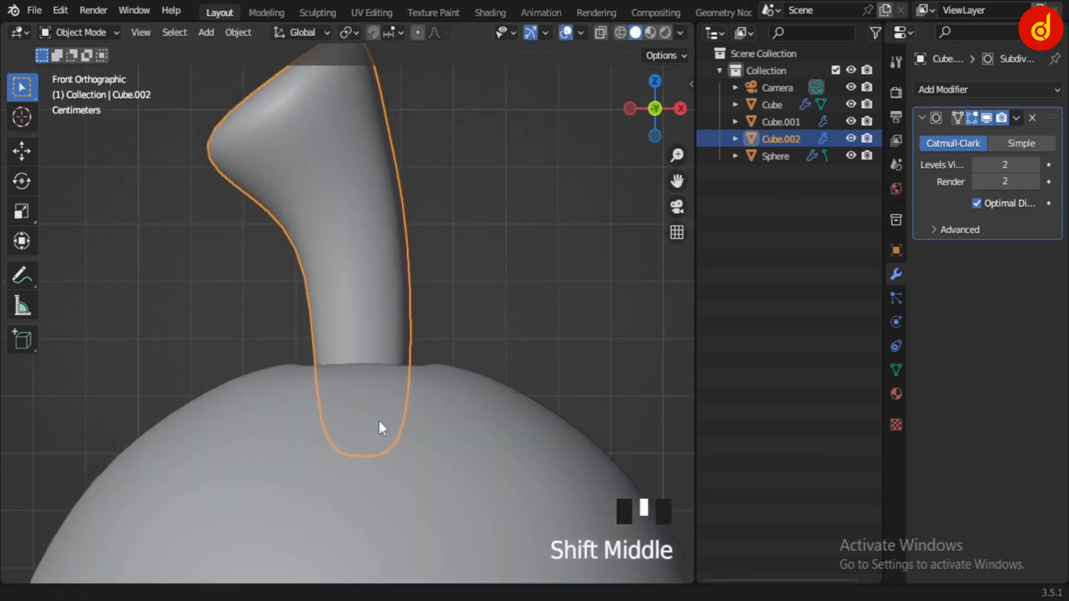
right_click(369, 286)
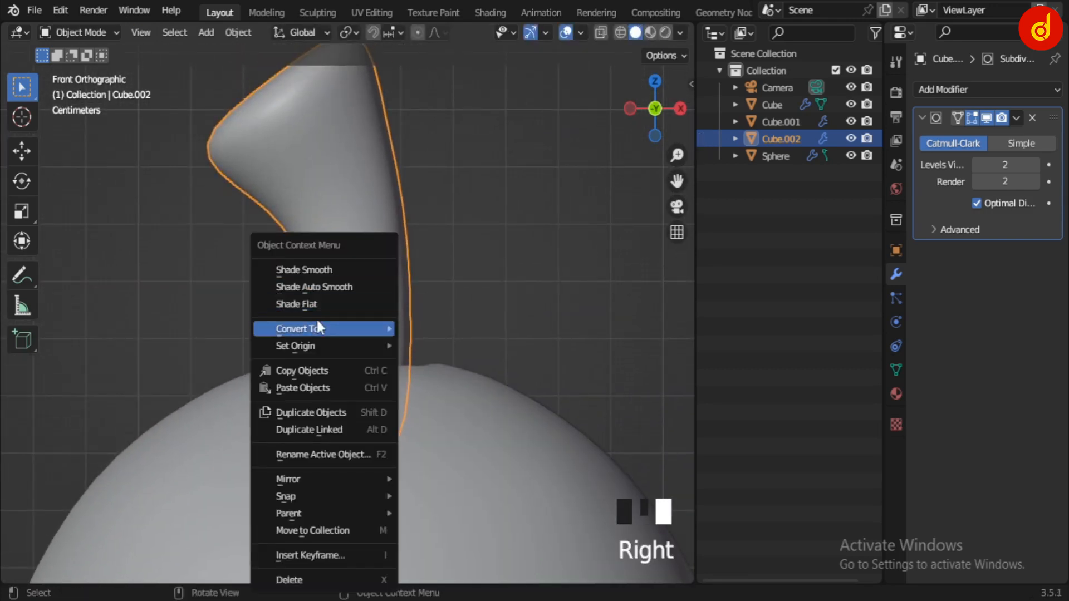
mouse_move(316, 330)
click(501, 400)
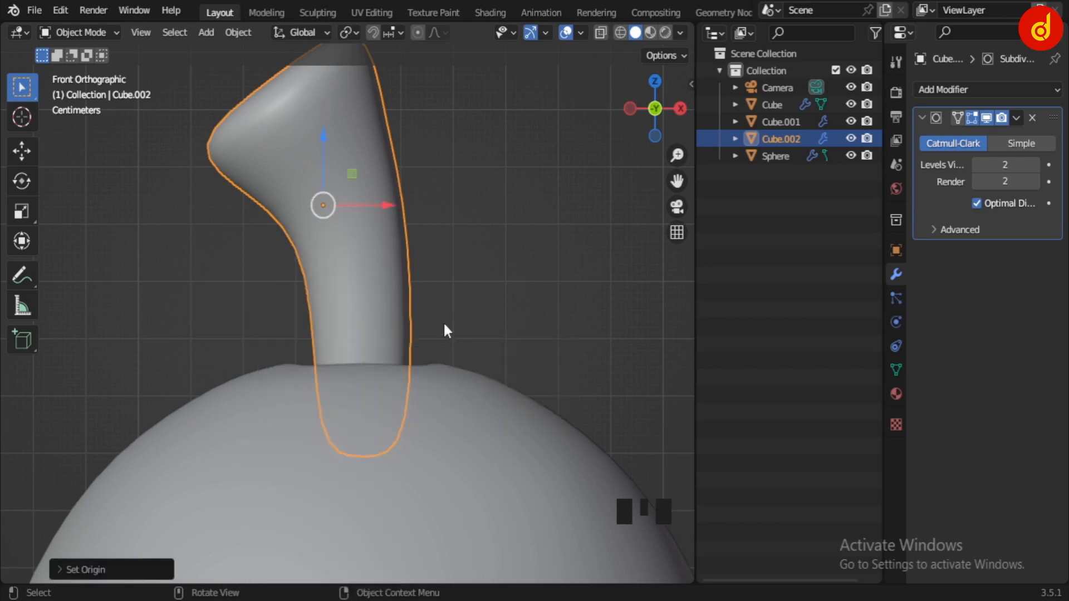
Scale the stem slightly about its origin, deselect it and compare its size with the avocado in front view
middle_drag(452, 289, 460, 398)
key(s)
click(467, 348)
scroll(430, 315, down, 2)
key(KP_1)
click(488, 228)
scroll(487, 227, down, 8)
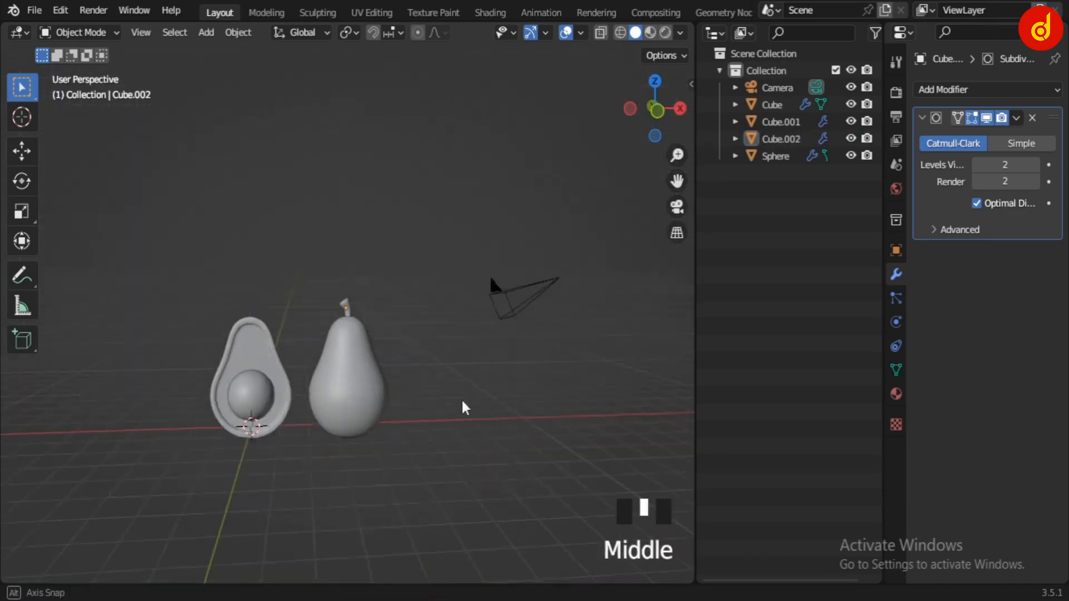
scroll(505, 396, up, 4)
scroll(476, 355, up, 1)
key(KP_1)
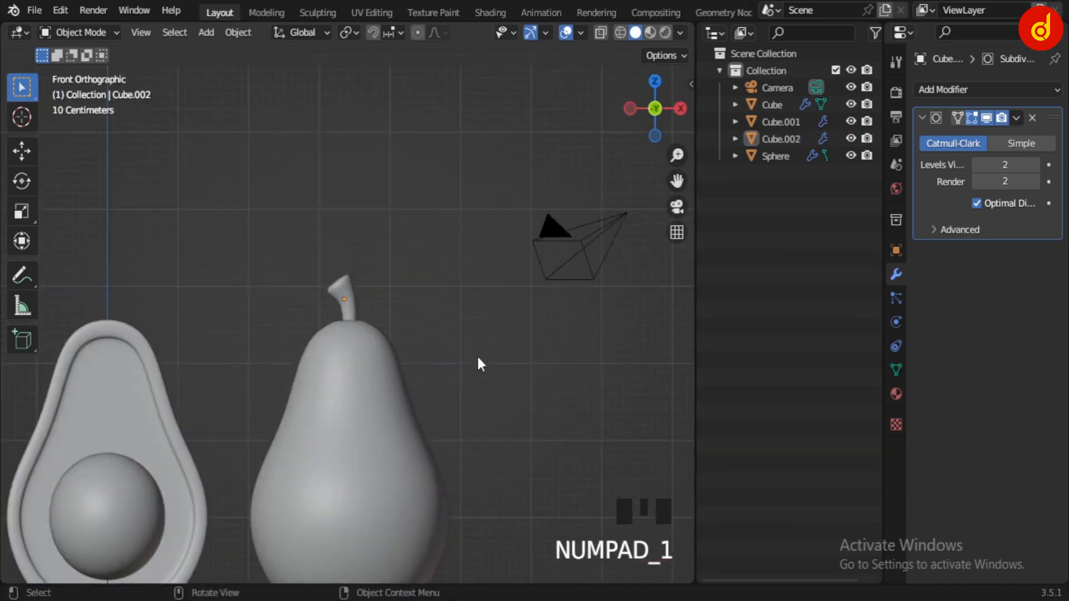
Select the stem in front view, raise it slightly along Z and scale it up uniformly
scroll(412, 334, up, 8)
scroll(412, 334, up, 2)
click(332, 175)
drag(328, 152, 328, 115)
key(s)
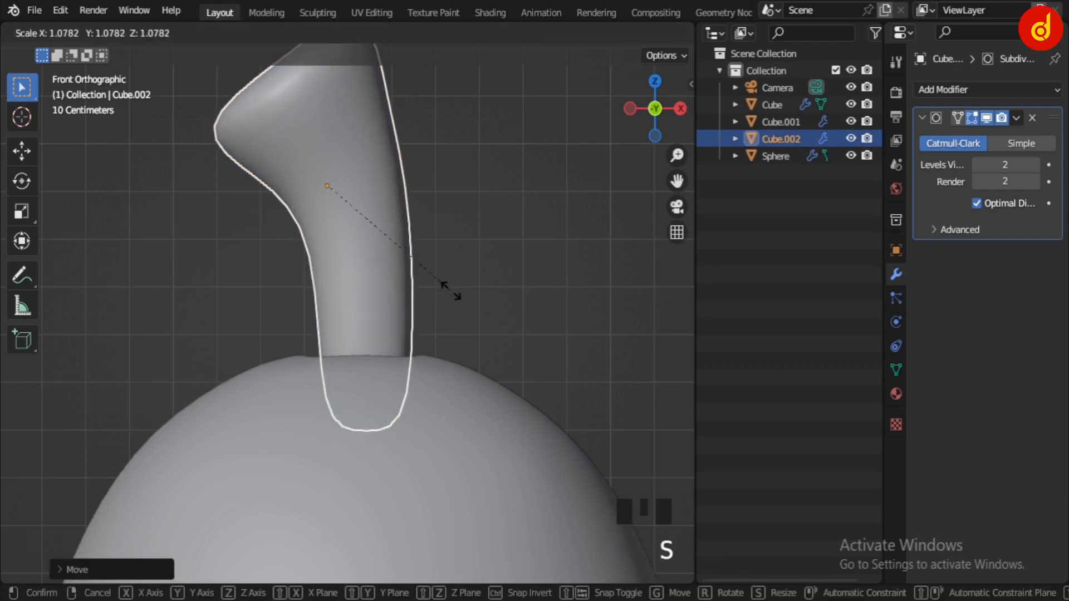
click(466, 359)
Shift the stem slightly along positive X and scale it down a little so its base fits the avocado's top hollow
middle_drag(465, 361, 390, 307)
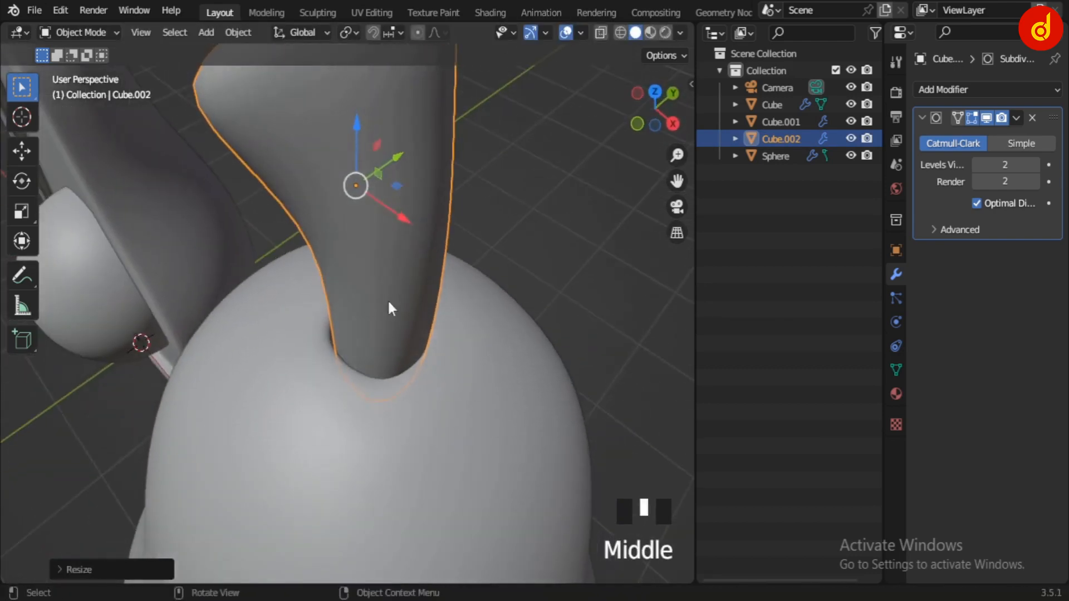
drag(402, 220, 424, 235)
middle_drag(424, 235, 416, 400)
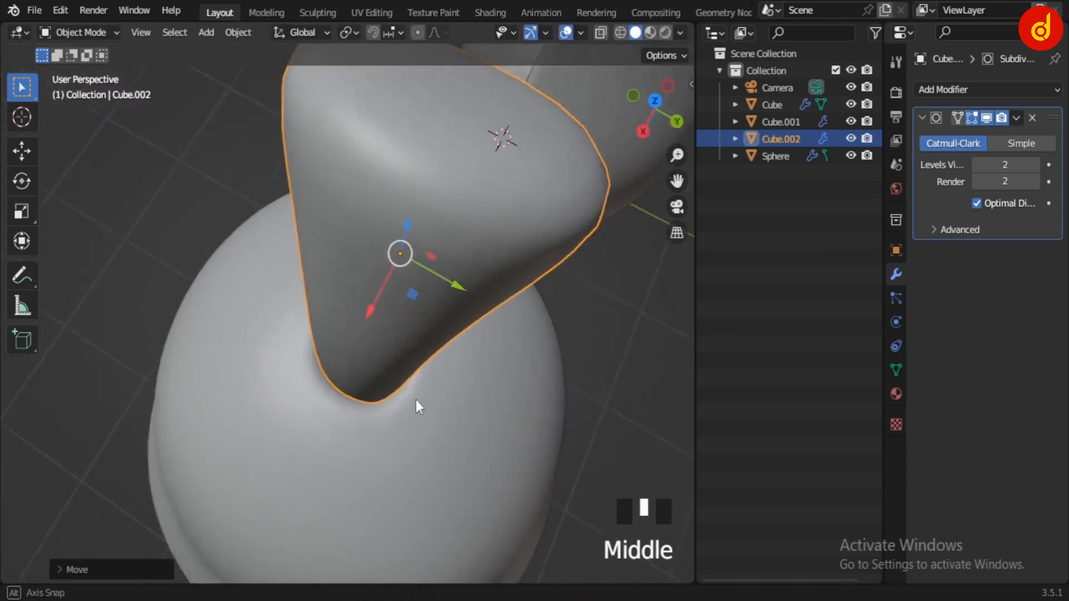
click(385, 432)
click(383, 421)
click(387, 392)
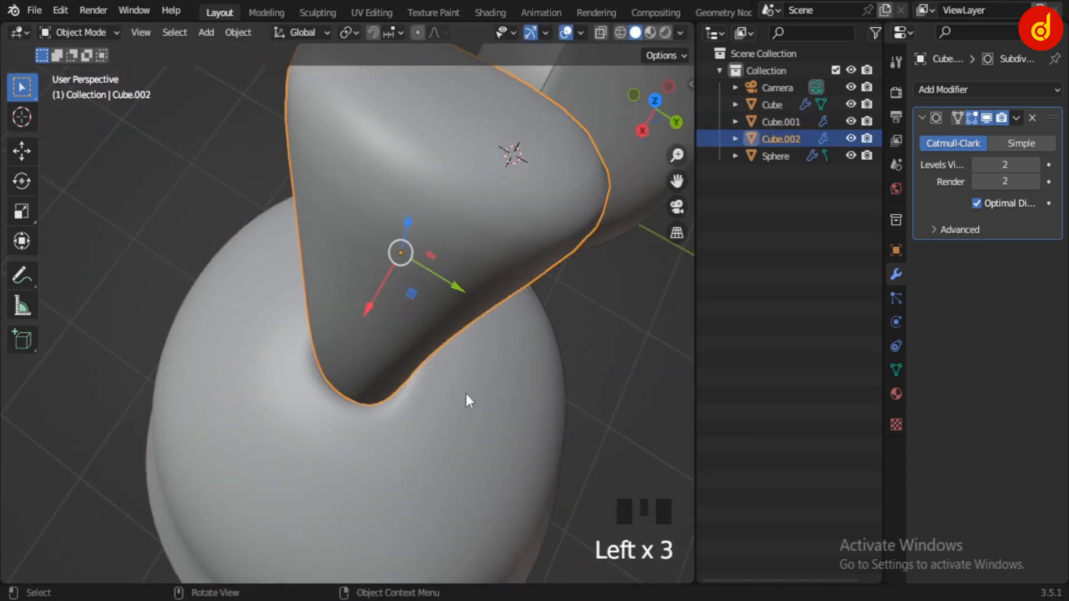
key(s)
click(448, 384)
middle_drag(449, 387, 497, 214)
scroll(617, 422, down, 5)
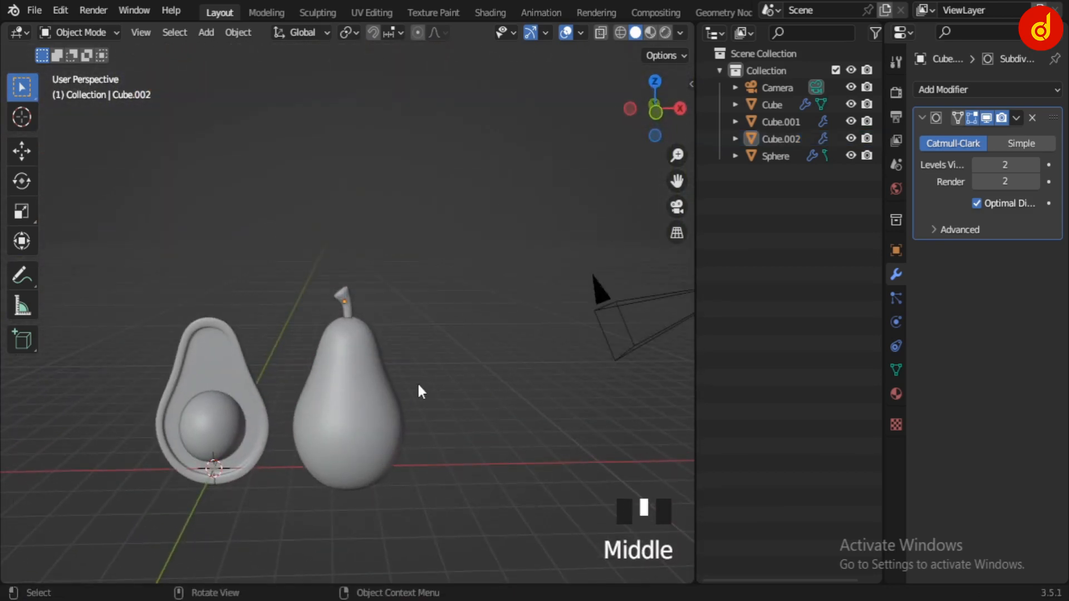
Enter Edit Mode on the stem and select the flat end at its tip in face select mode
key(KP_1)
scroll(442, 336, up, 8)
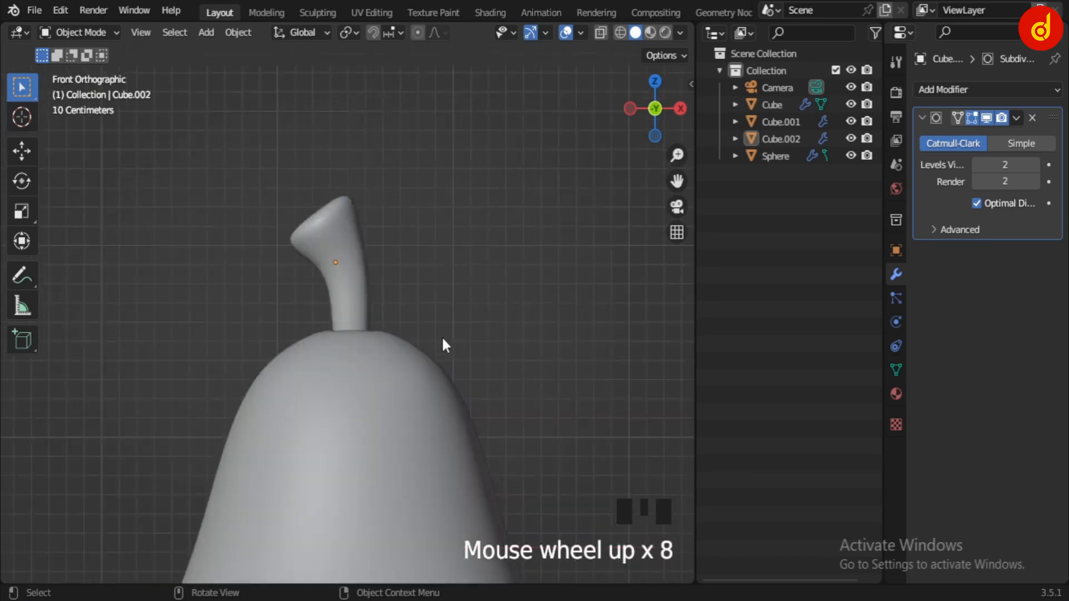
scroll(372, 268, up, 5)
middle_drag(442, 335, 491, 389)
key(KP_1)
key(Tab)
scroll(440, 361, down, 2)
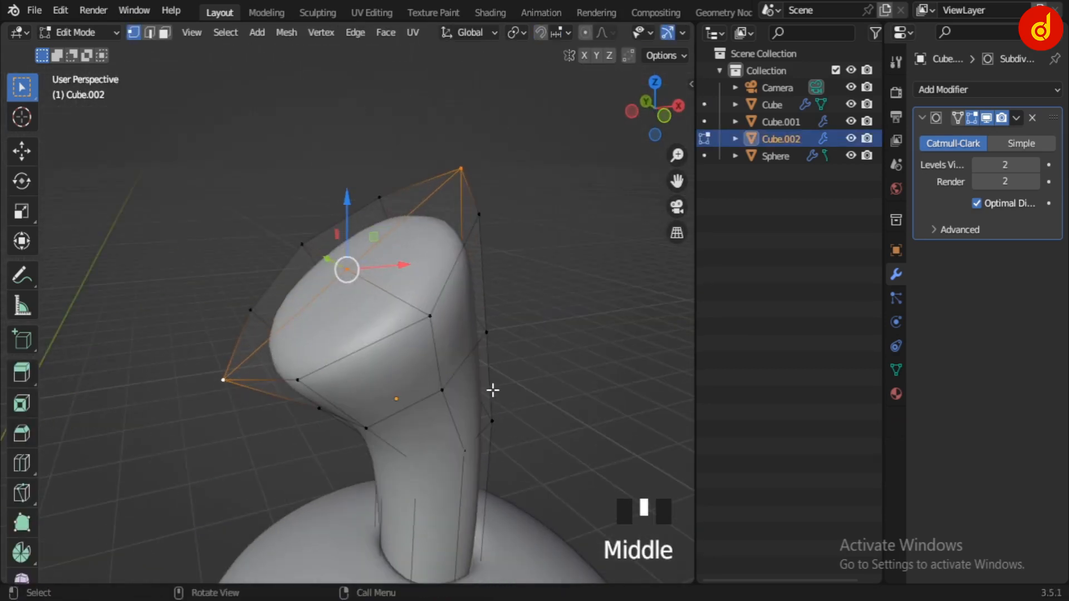
key(3)
click(346, 267)
key(KP_1)
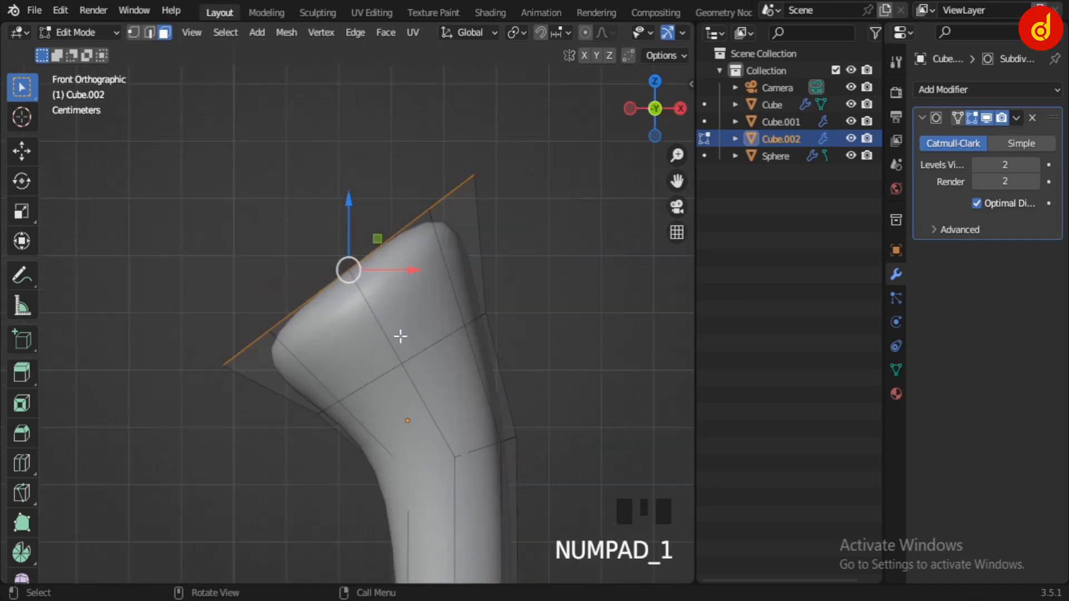
Move the stem's tip about 0.2 m diagonally up and towards negative X, scale it down and return to Object Mode
key(g)
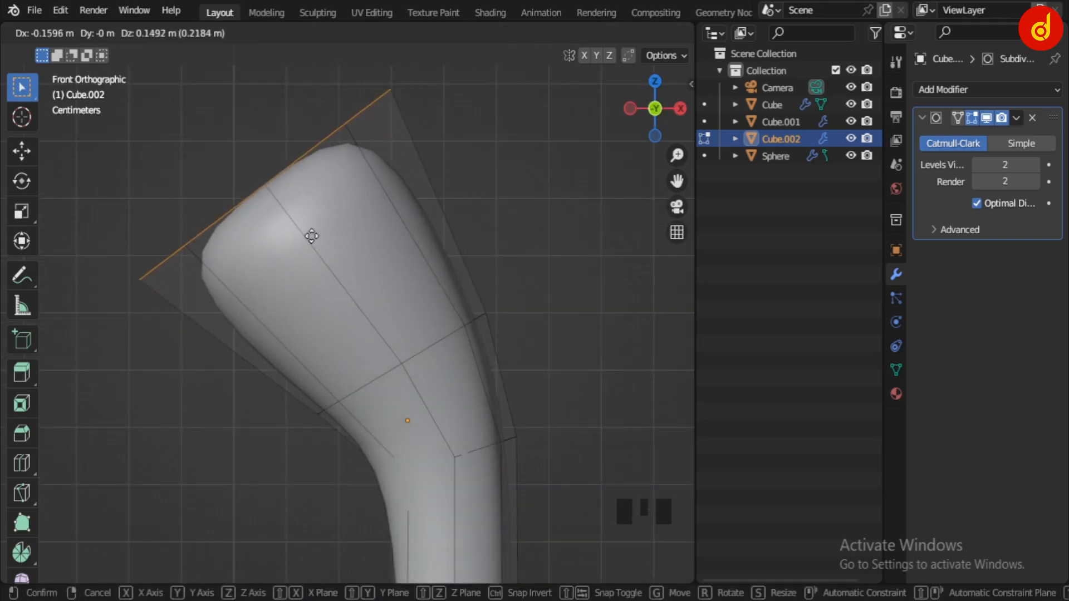
click(262, 179)
key(s)
click(360, 243)
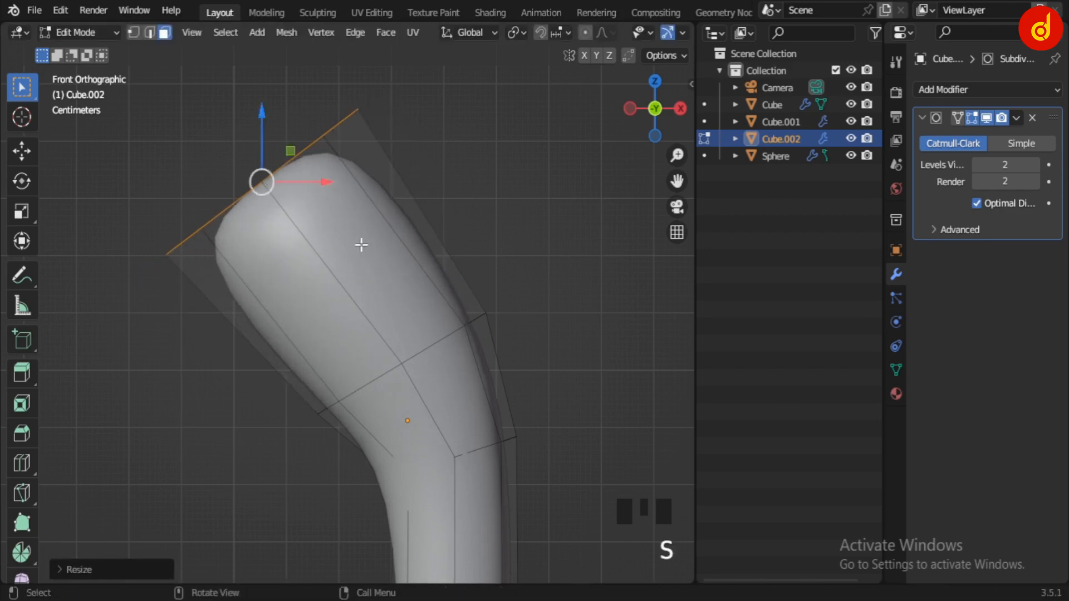
key(Tab)
scroll(415, 272, down, 3)
click(449, 328)
Parent the seed to the halved avocado with the Object option and test the link with a cancelled move
scroll(449, 329, down, 5)
shift+middle_drag(450, 402, 305, 414)
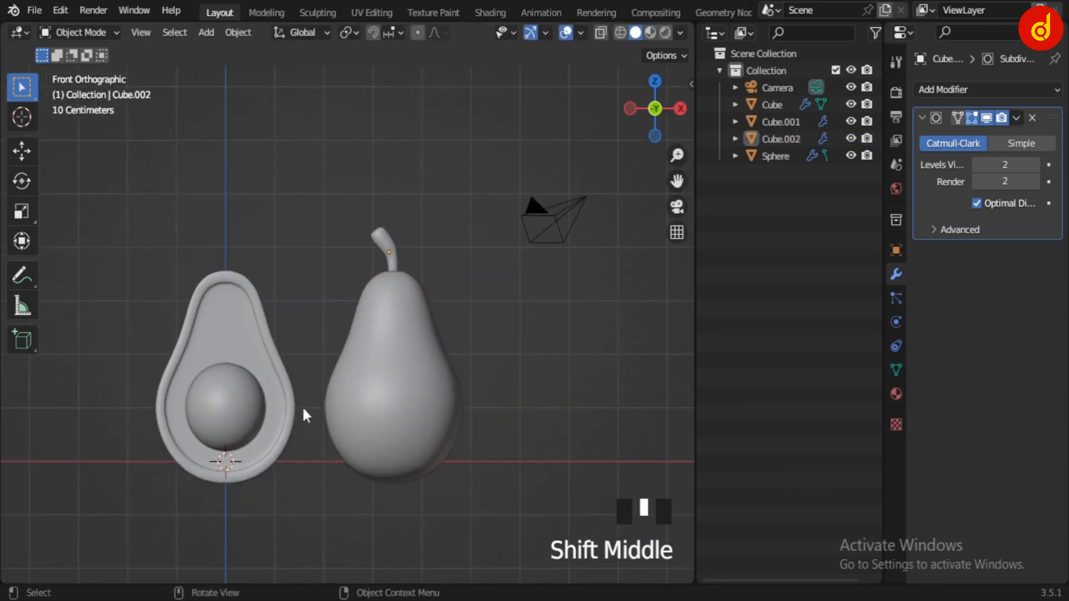
click(279, 407)
click(225, 402)
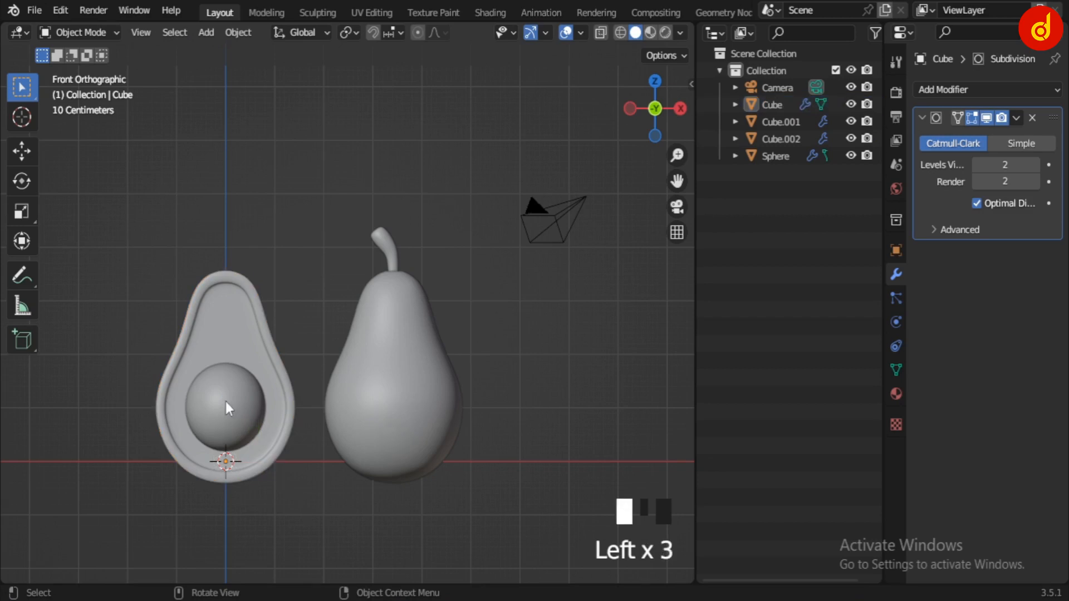
shift+click(242, 331)
key(ctrl+p)
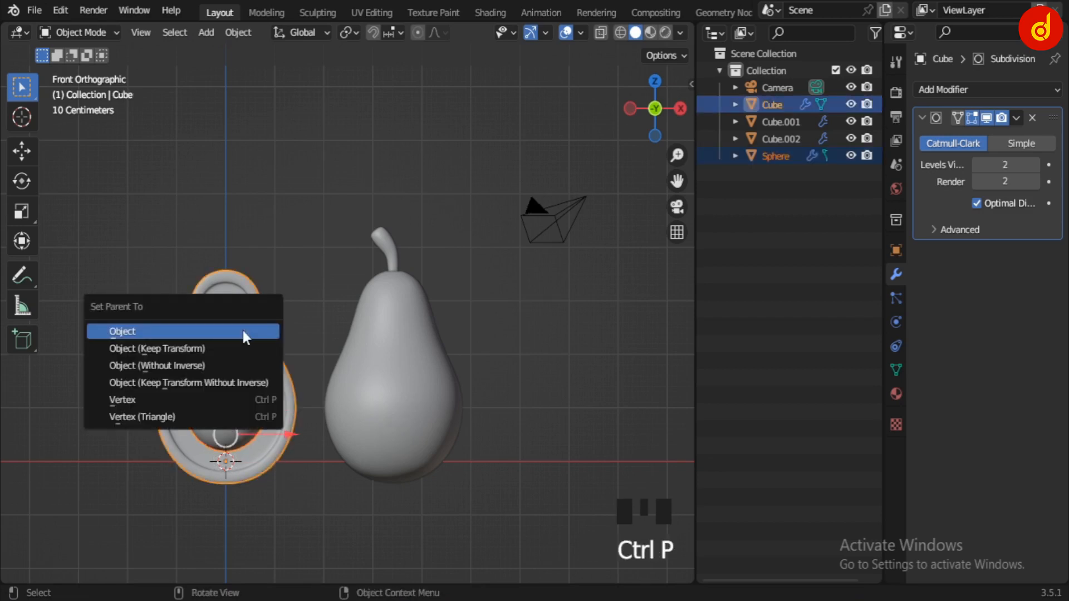
click(241, 329)
click(244, 342)
key(g)
right_click(230, 288)
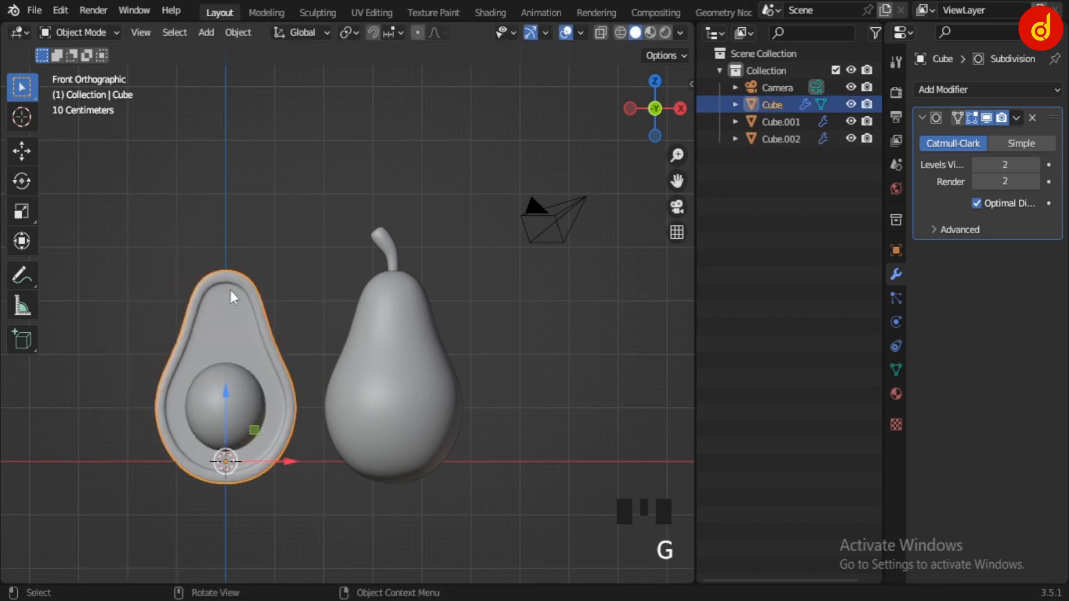
Parent the stem to the whole avocado with the Object option and deselect everything
click(402, 380)
shift+click(392, 254)
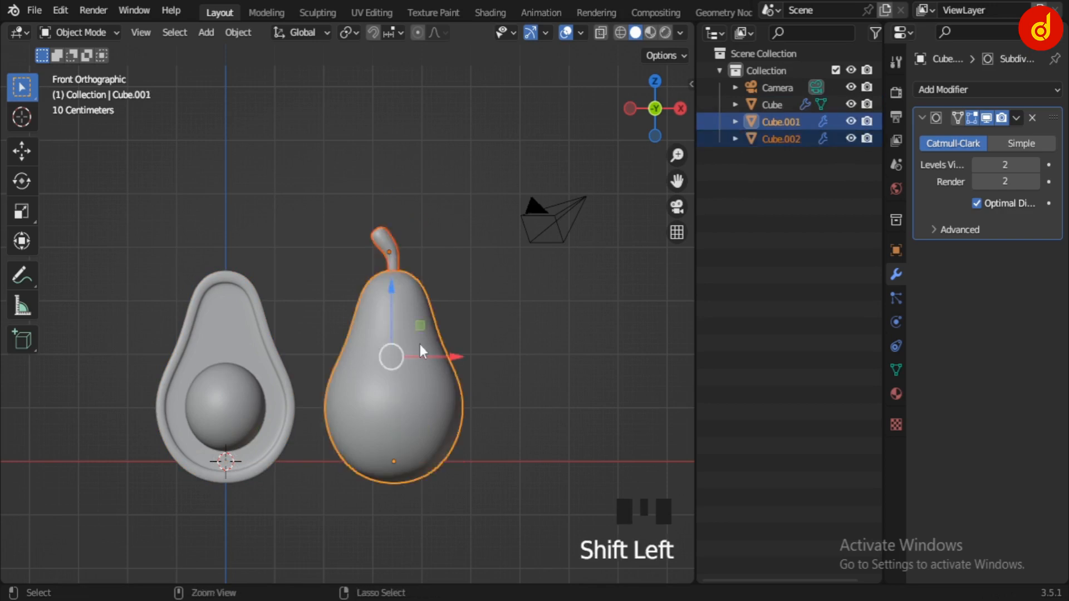
key(ctrl+p)
click(418, 342)
click(553, 430)
middle_drag(552, 430, 423, 496)
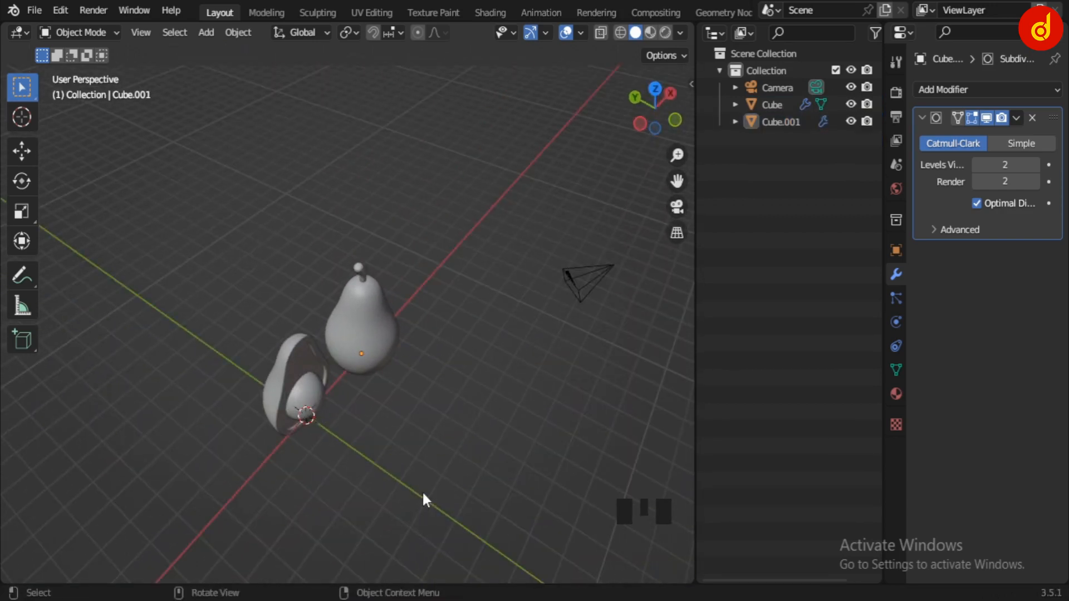
Replace the Outliner with a wide Shader Editor on the other side of the 3D Viewport and hide its sidebar
drag(694, 364, 477, 211)
right_click(477, 323)
click(460, 379)
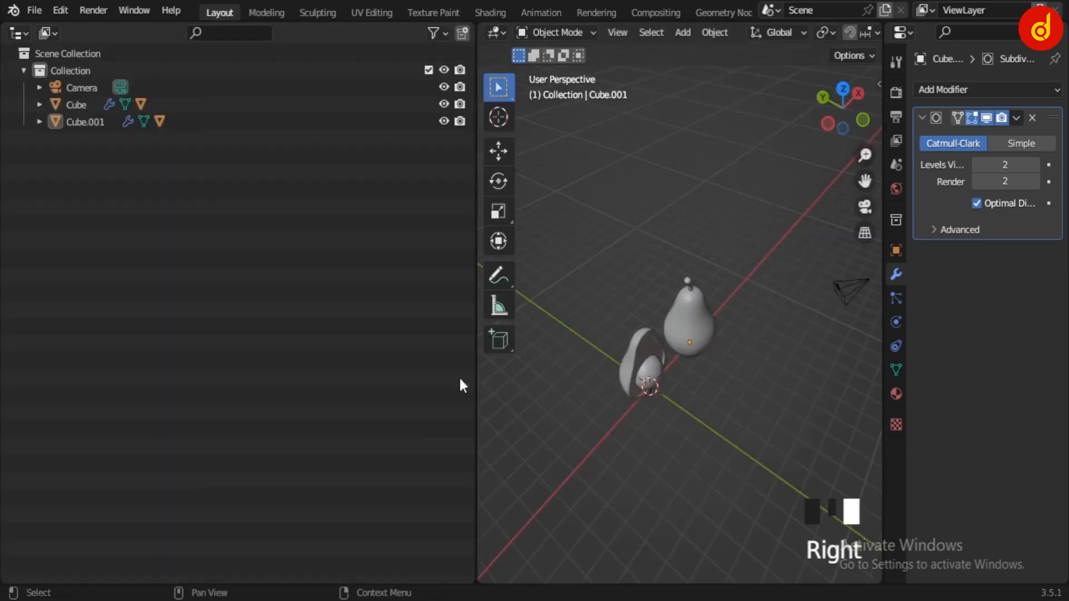
click(20, 33)
click(59, 193)
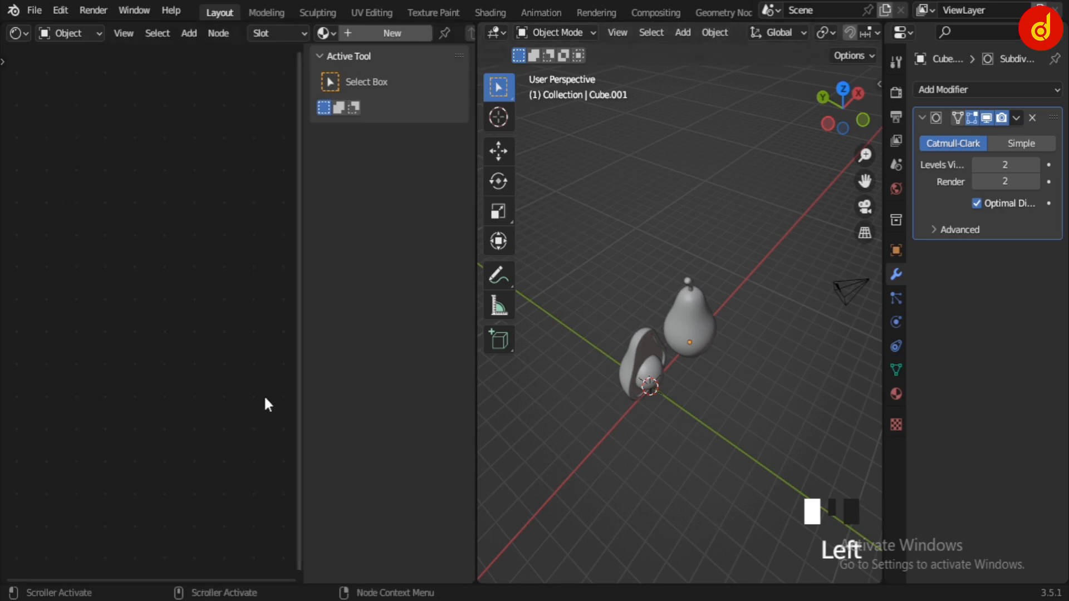
key(n)
Switch the viewport to Material Preview shading and create a new material on the whole avocado
scroll(734, 418, up, 6)
mouse_move(735, 411)
middle_down()
mouse_move(680, 439)
mouse_move(733, 373)
middle_up()
shift+scroll(733, 373, up, 1)
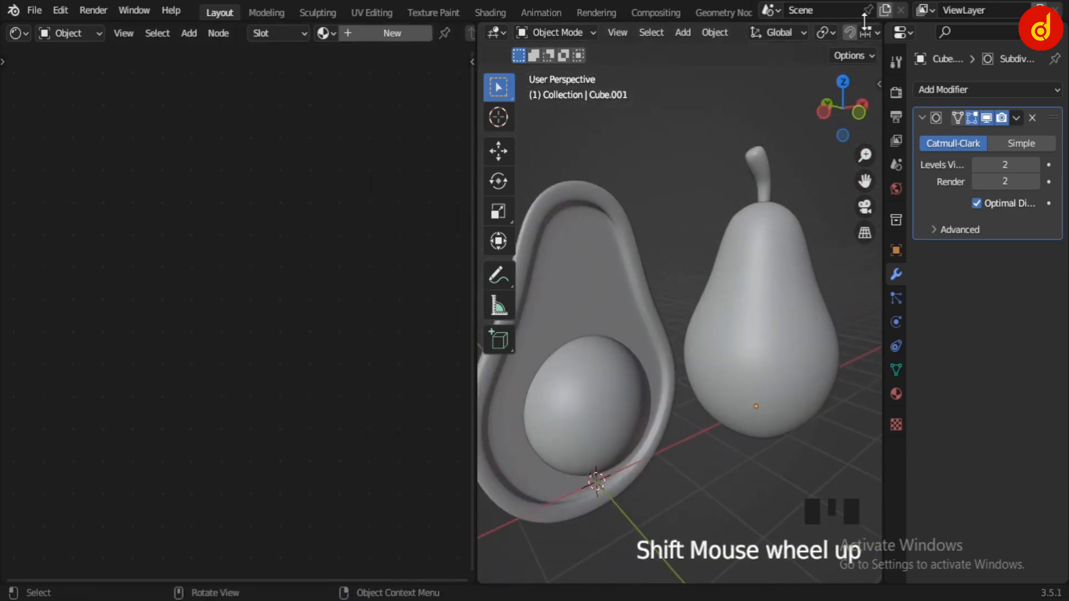
scroll(859, 31, down, 6)
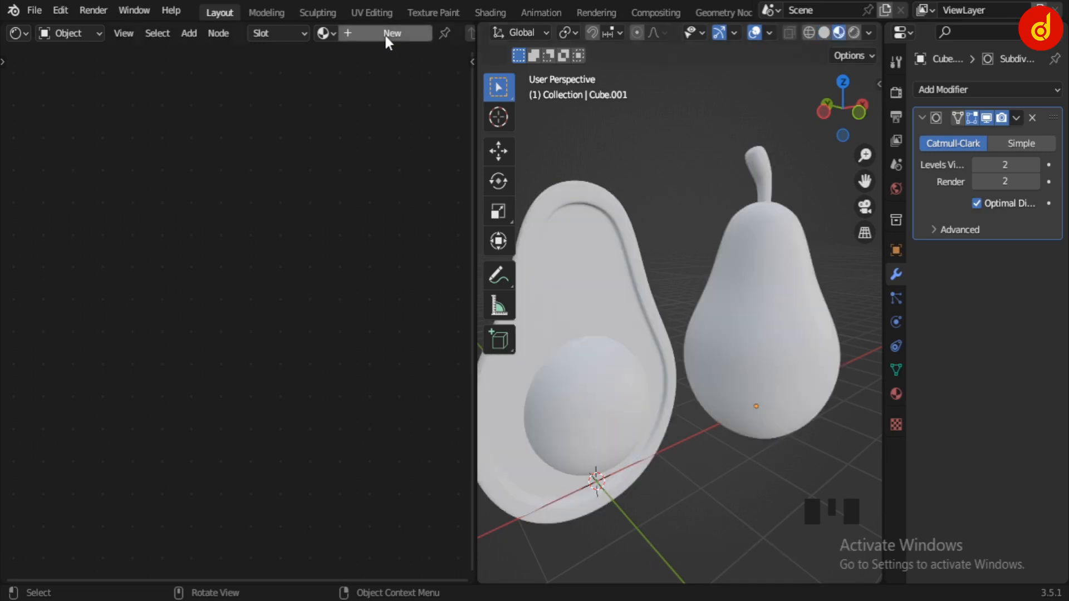
click(385, 37)
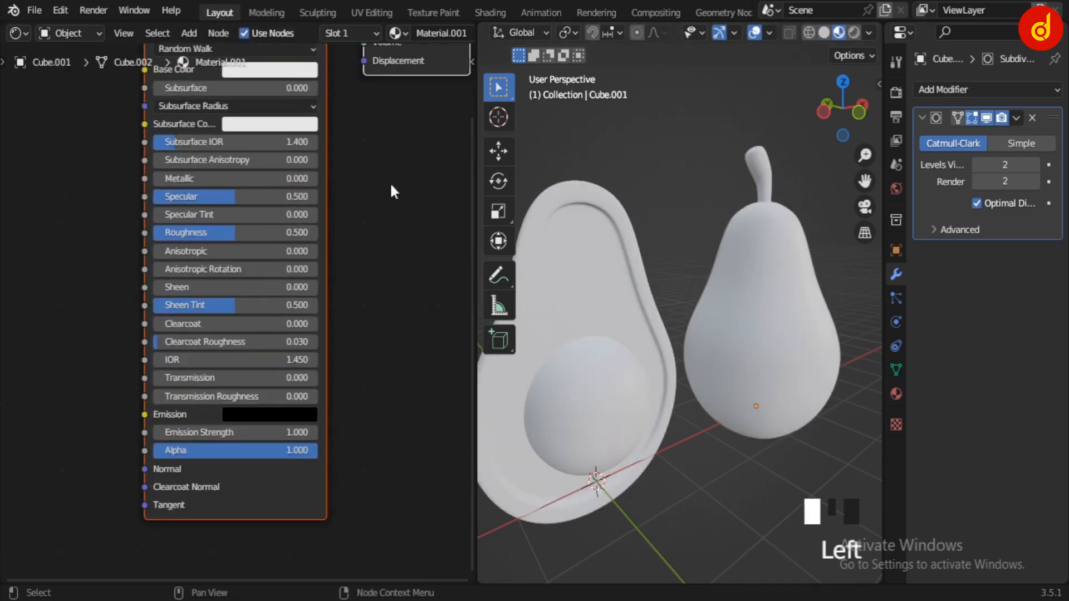
Select the whole avocado and rename its new material Green
middle_drag(714, 421, 603, 411)
click(633, 362)
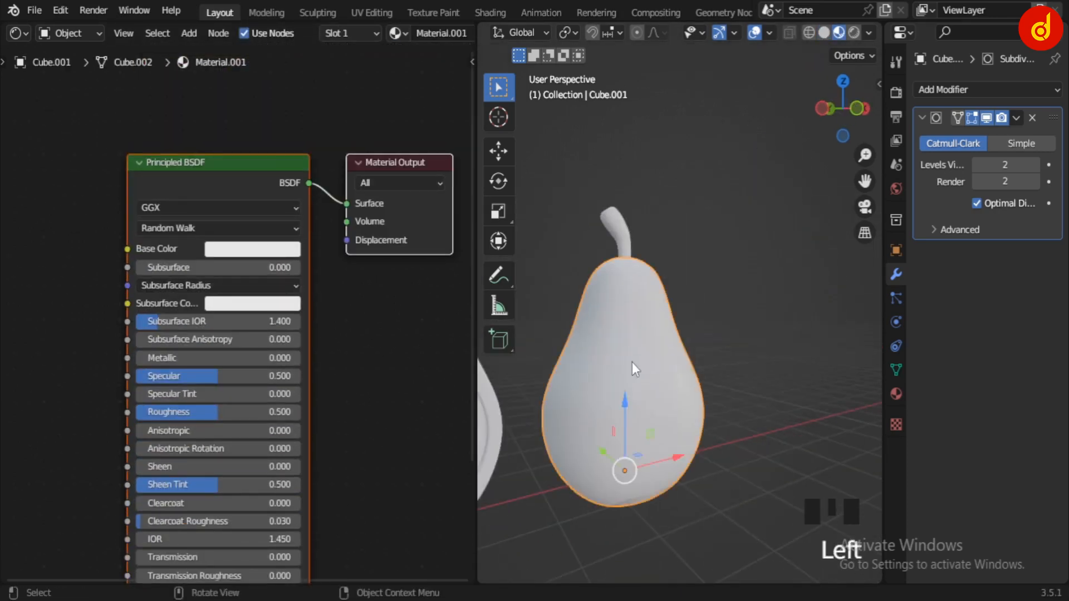
scroll(334, 33, right, 5)
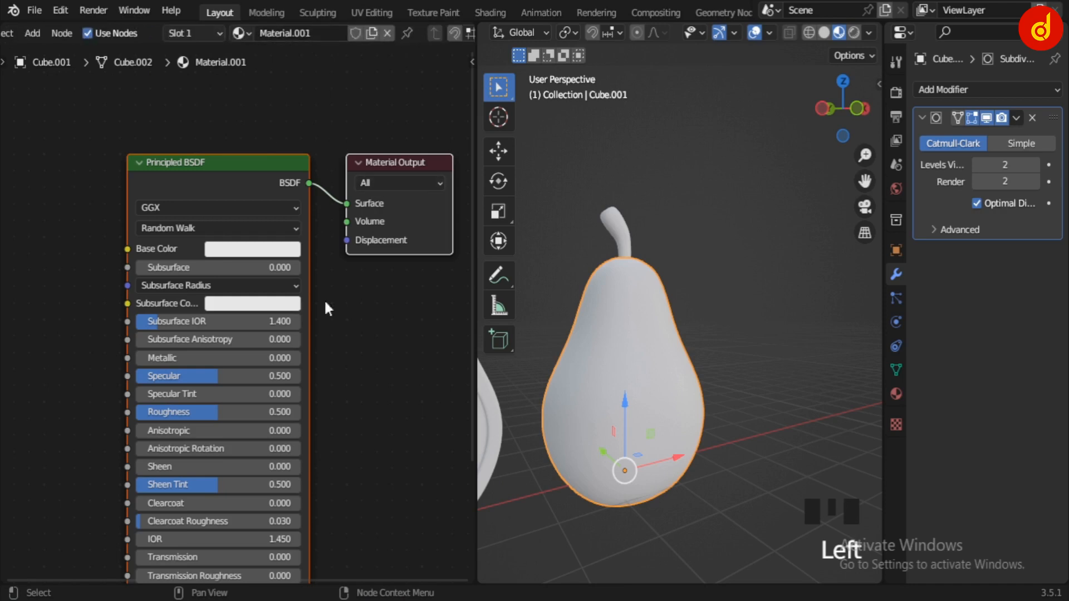
scroll(326, 307, up, 2)
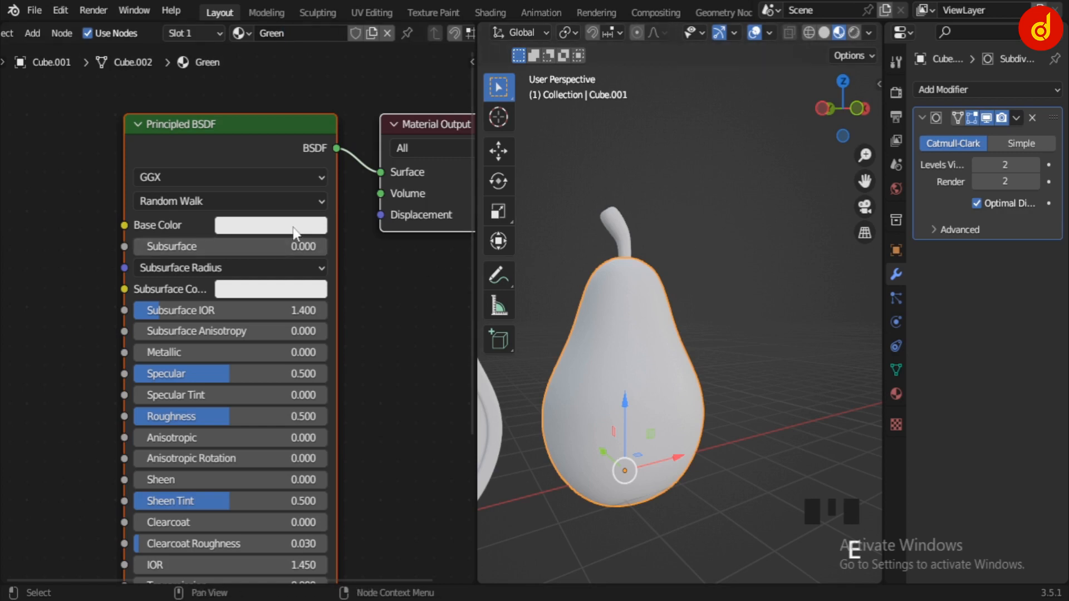
Set the Green material's base color to a saturated dark green
click(303, 229)
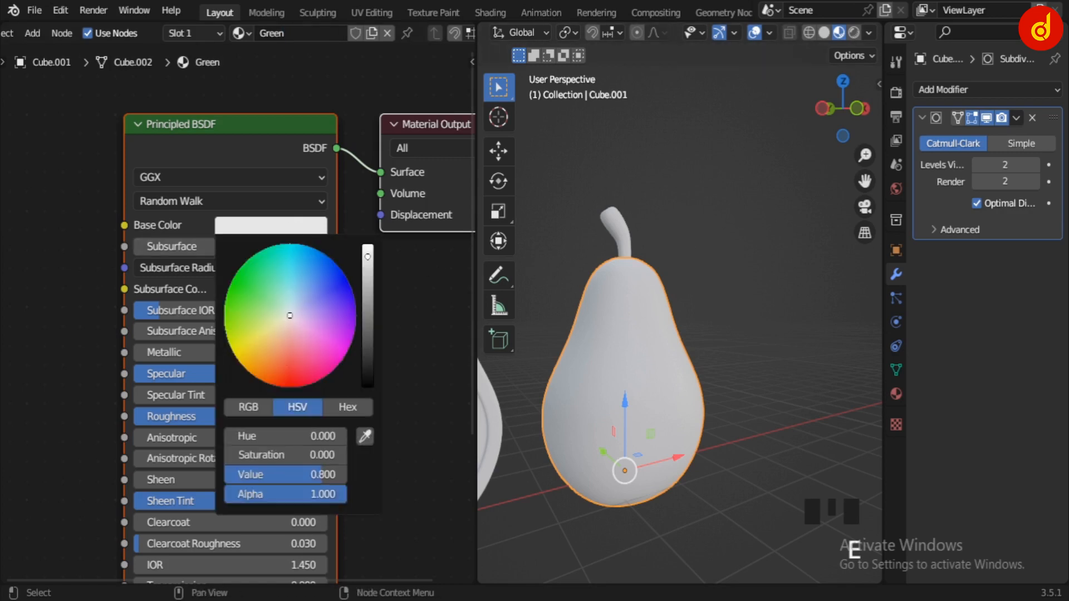
click(226, 293)
drag(368, 256, 367, 329)
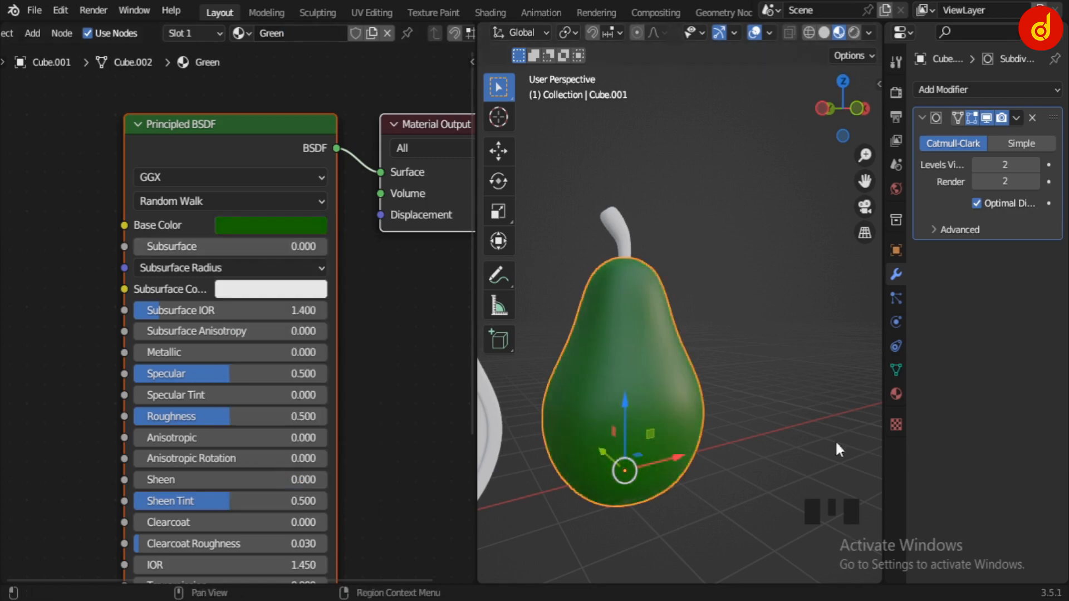
Frame the whole avocado up close and adjust the Green material's base color to a deeper, darker green
middle_drag(753, 426, 728, 451)
scroll(678, 425, up, 3)
key(KP_Decimal)
scroll(728, 451, up, 2)
scroll(646, 377, up, 3)
scroll(646, 376, down, 2)
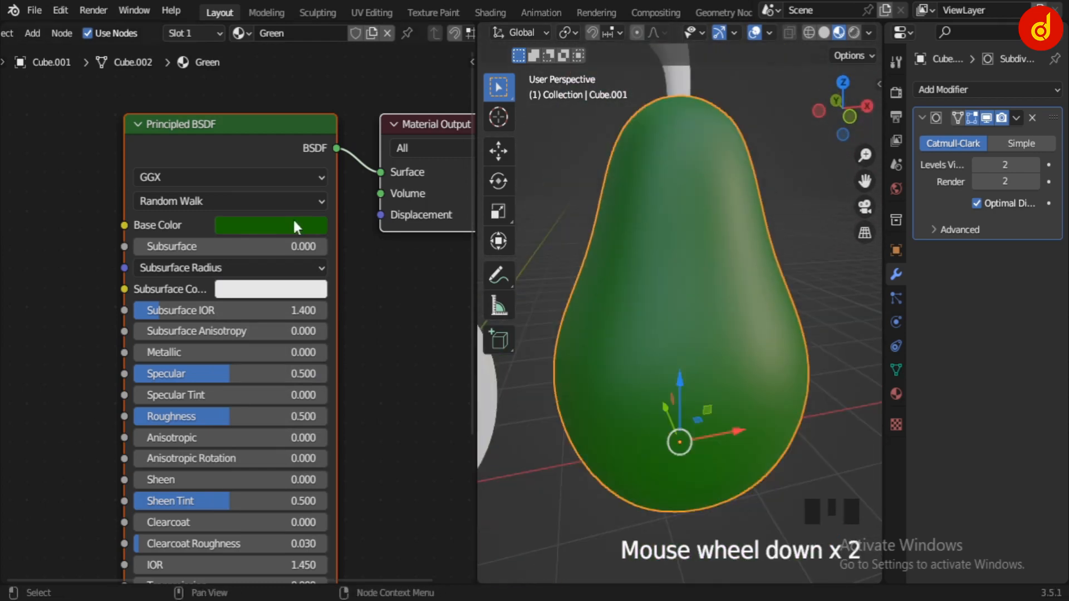
click(292, 222)
drag(365, 357, 368, 339)
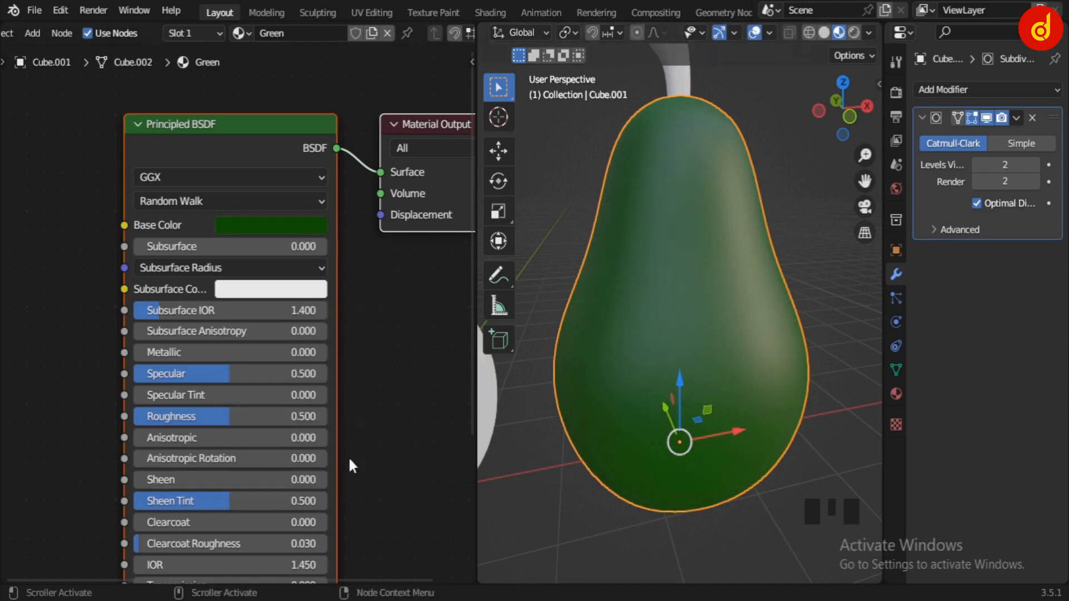
Set the Green material's roughness to 0.4
scroll(349, 456, up, 1)
drag(205, 345, 164, 346)
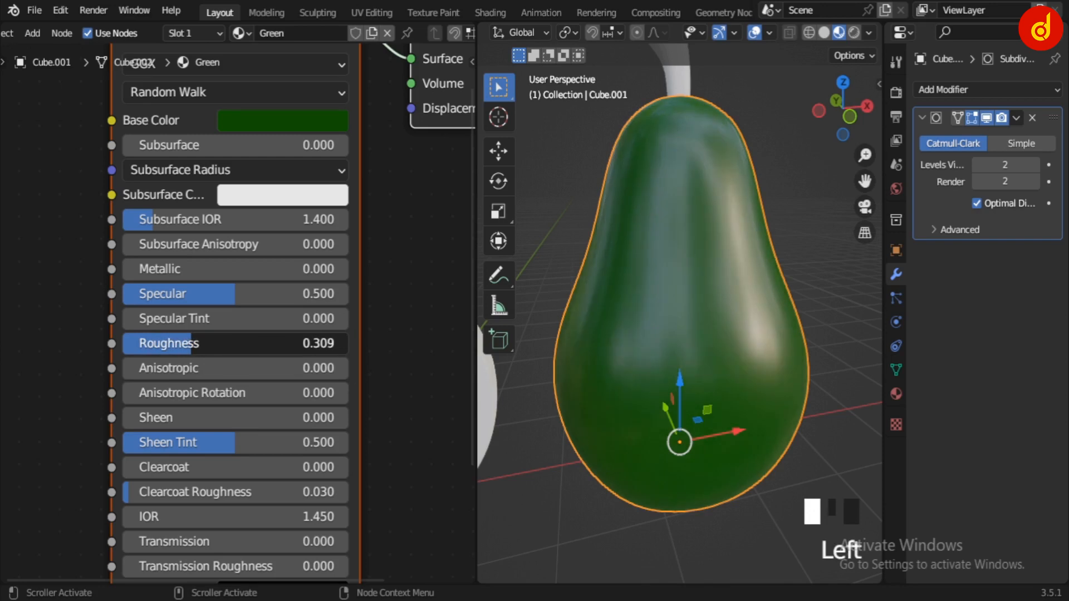
click(195, 344)
text(0.4)
key(Return)
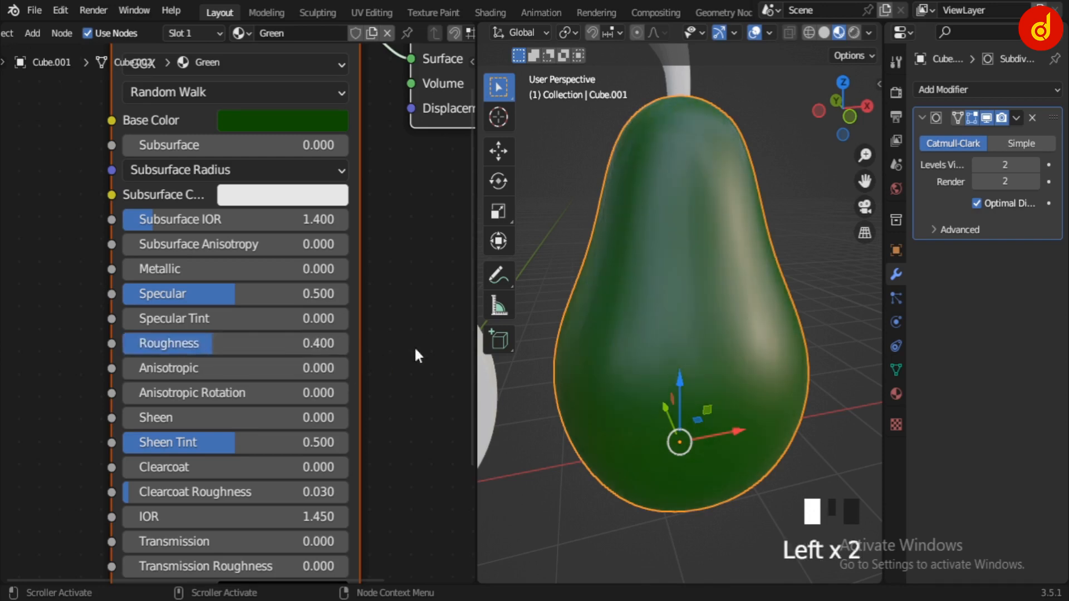
Select the halved avocado body and apply the existing Green material to it
shift+middle_drag(660, 323, 626, 326)
scroll(626, 384, down, 4)
click(626, 326)
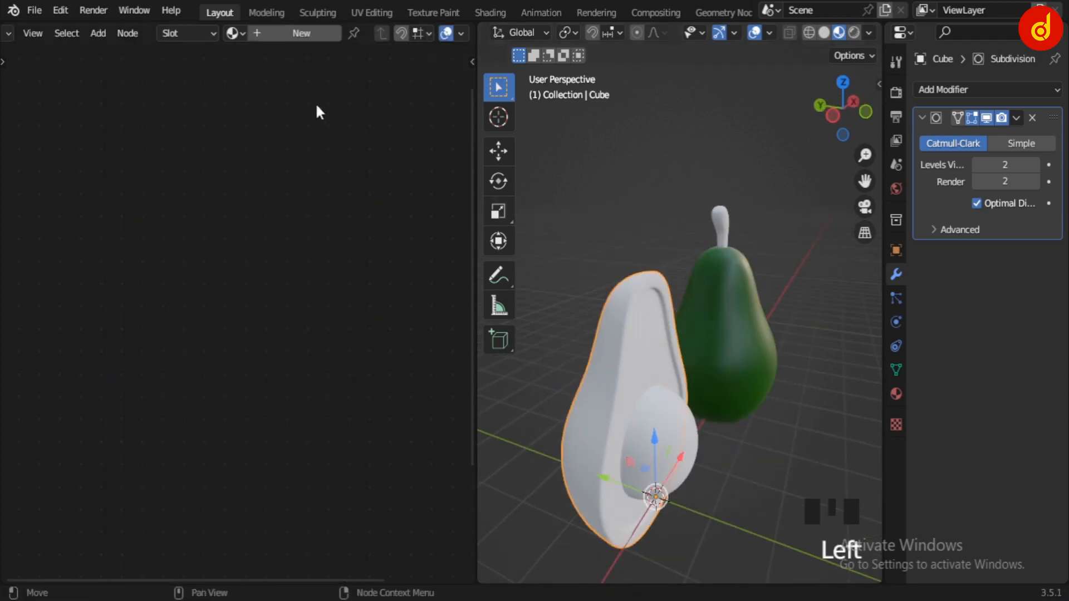
click(234, 33)
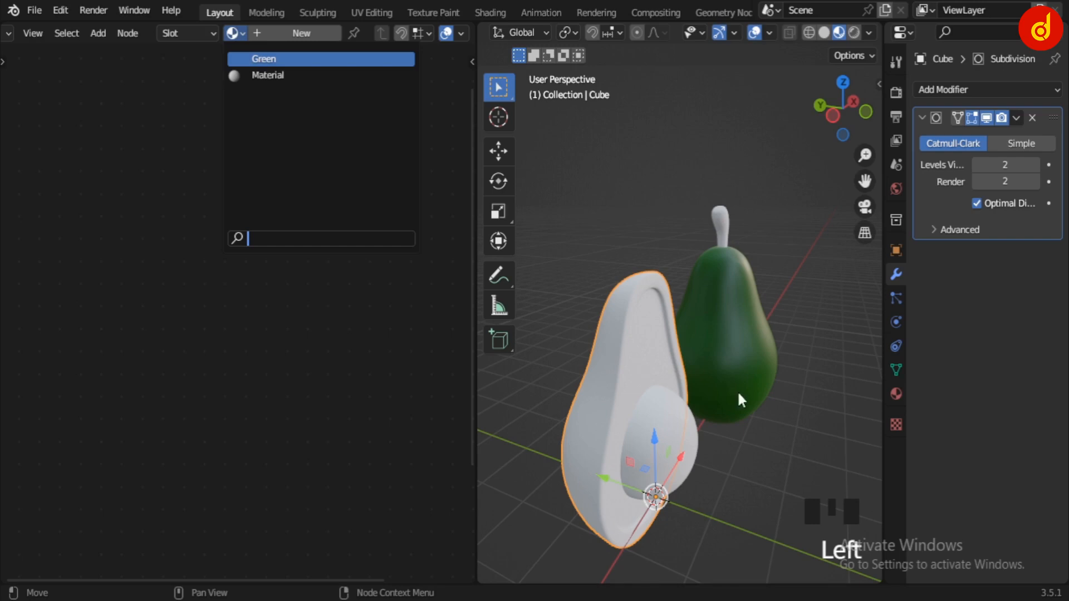
click(289, 59)
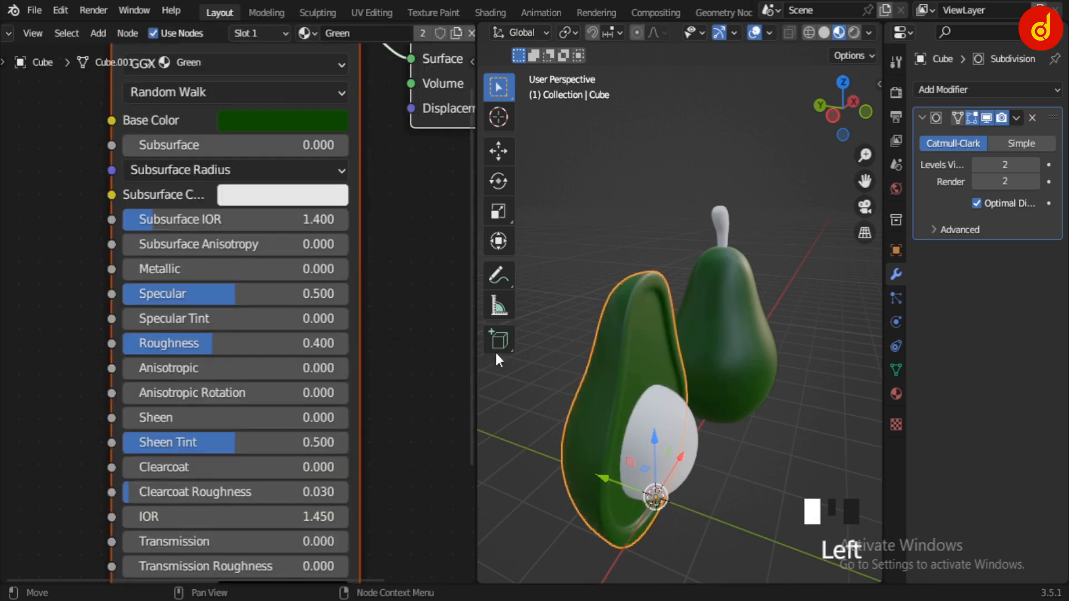
Isolate the halved avocado body and open it in Edit Mode with its Subdivision modifier hidden in the viewport
scroll(695, 375, down, 4)
scroll(646, 363, up, 5)
key(KP_Decimal)
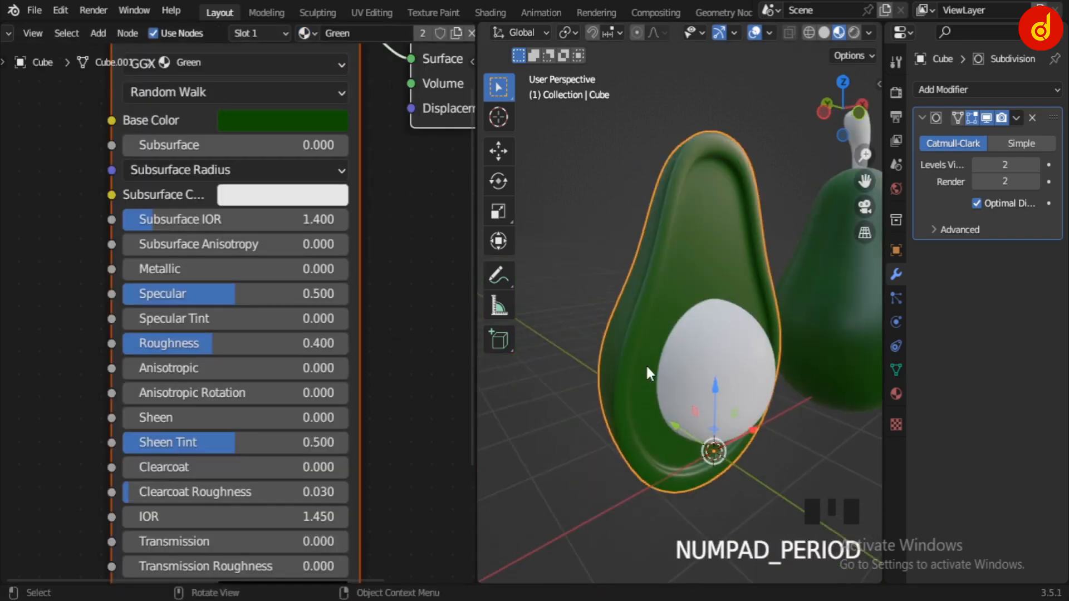
key(slash)
middle_drag(645, 363, 640, 353)
key(Tab)
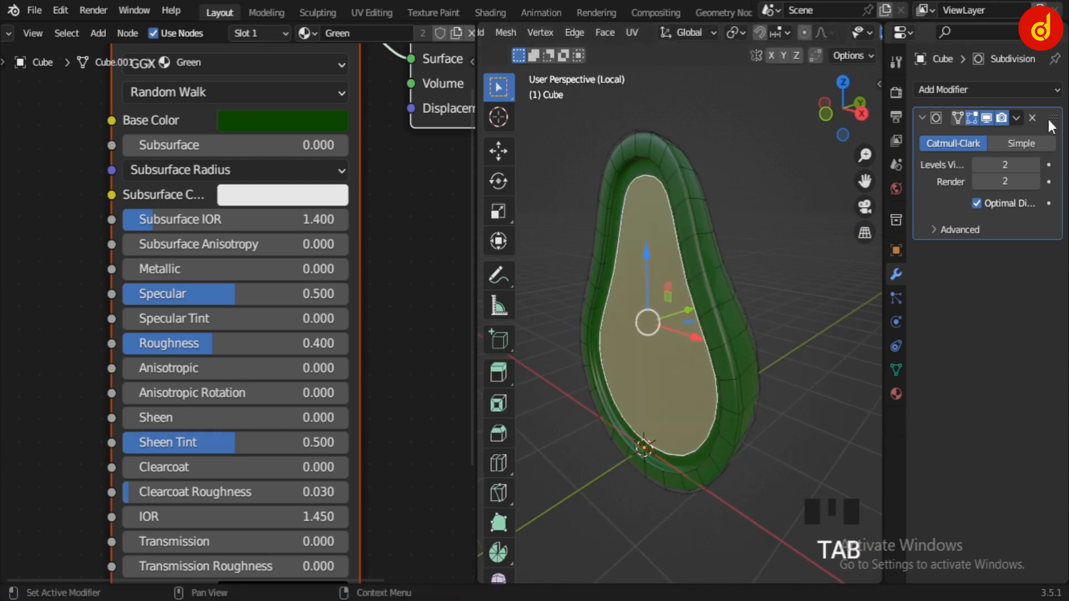
Grow the face selection from the inner cut face to include one surrounding ring of faces
middle_drag(812, 397, 818, 403)
scroll(817, 403, up, 2)
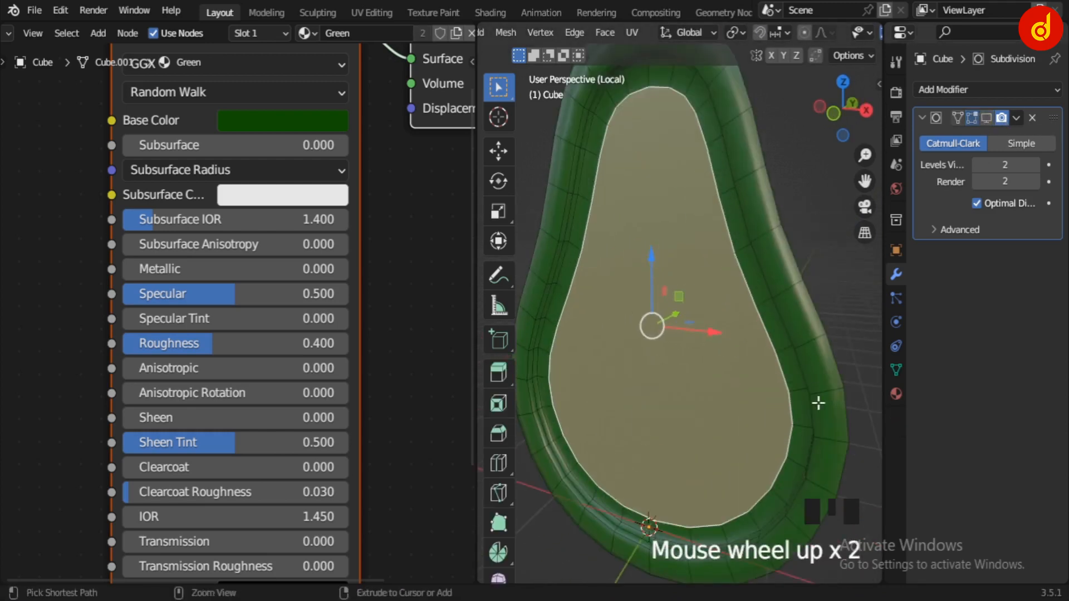
key(ctrl+KP_Add)
key(ctrl+KP_Add)
key(ctrl+KP_Add)
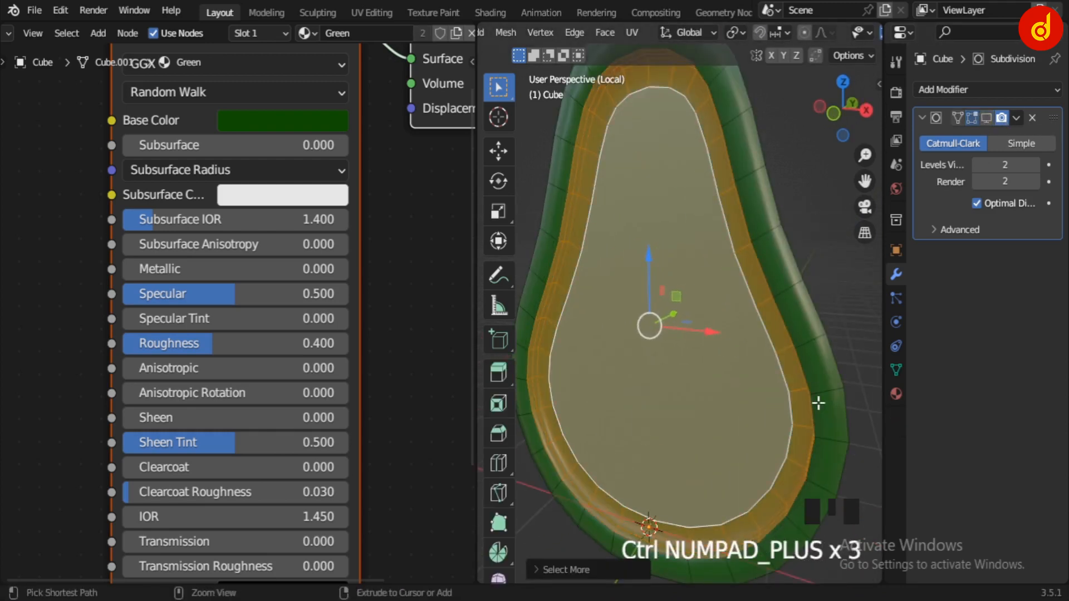
key(ctrl+KP_Subtract)
key(ctrl+KP_Subtract)
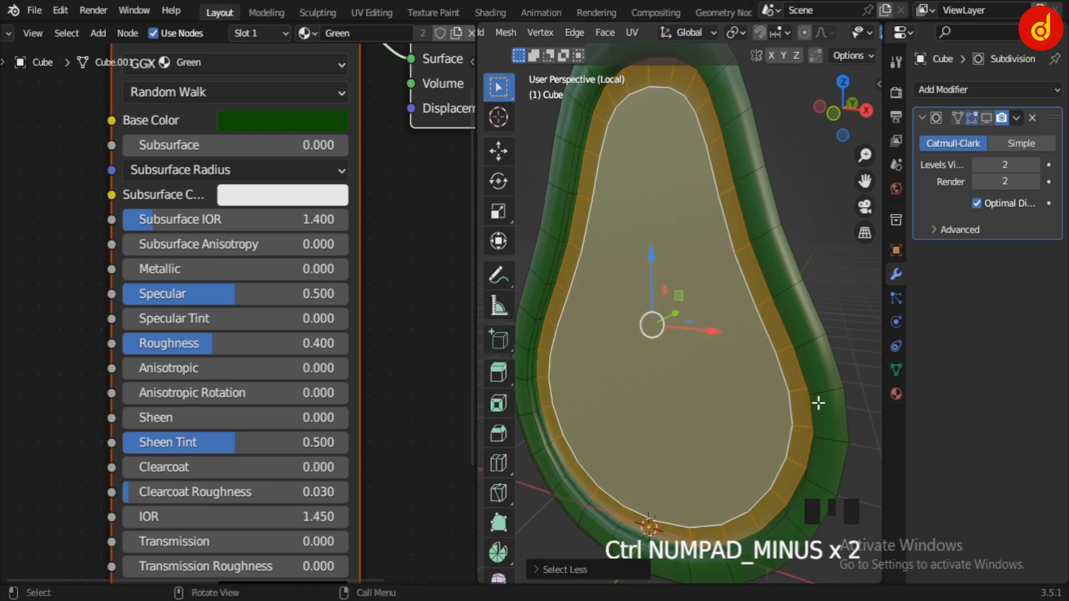
Add a second material slot to the halved avocado with a new material named Lite Green
click(897, 393)
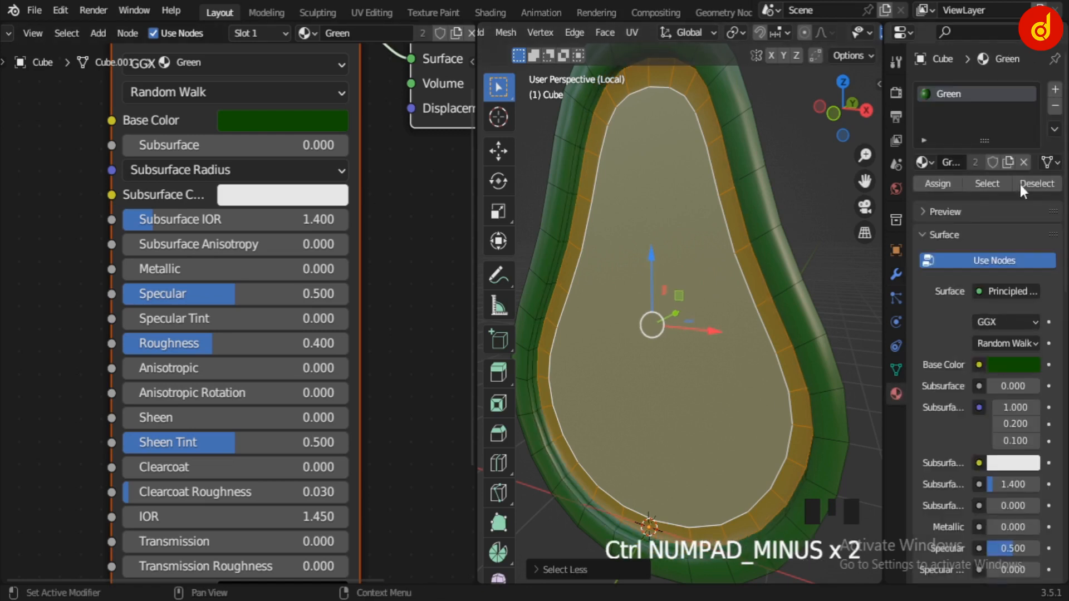
click(1055, 91)
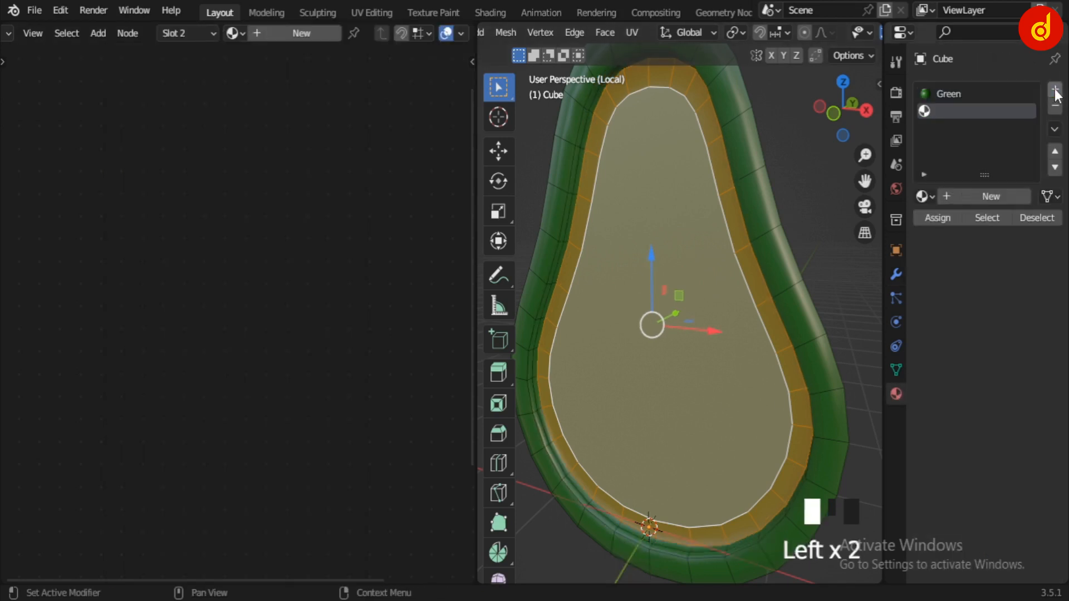
click(970, 196)
double_click(371, 30)
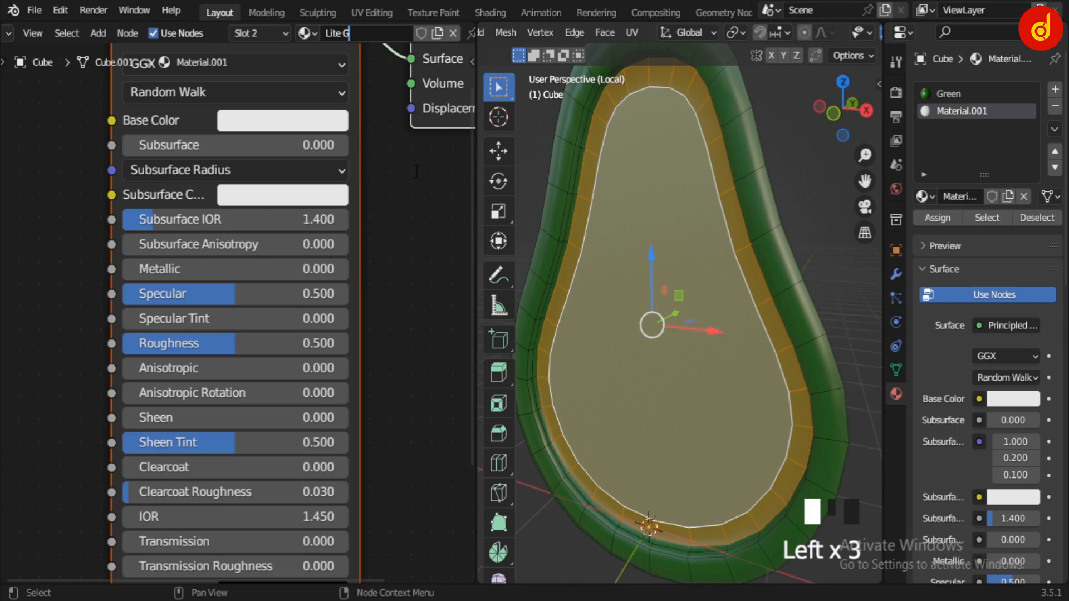
key(Return)
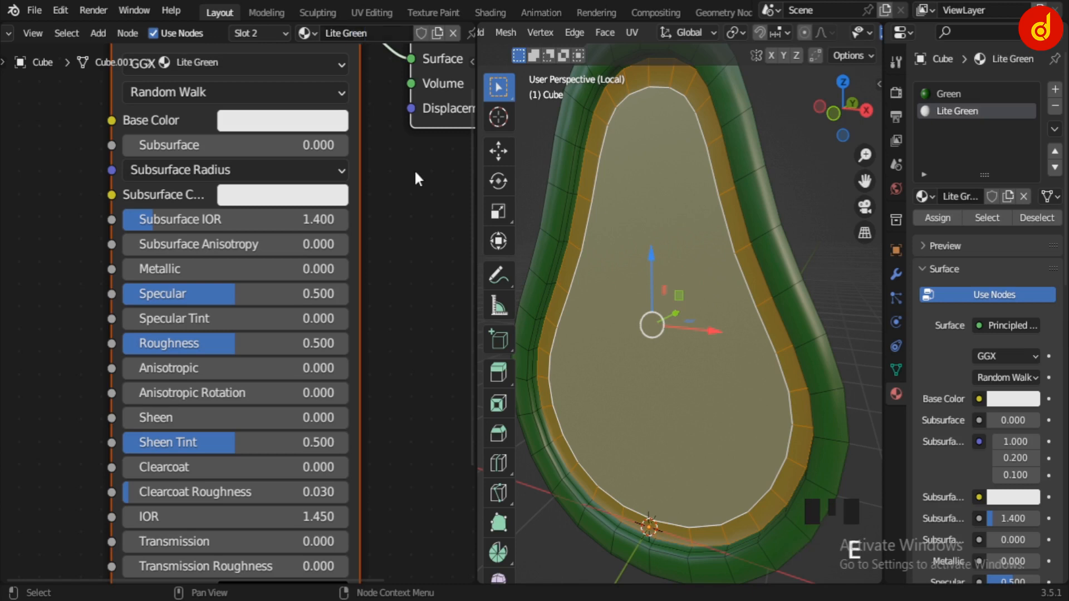
Assign Lite Green to the selected inner faces and set its base color to bright green, hue 0.326, saturation 0.995, value 0.8
middle_drag(401, 240, 385, 386)
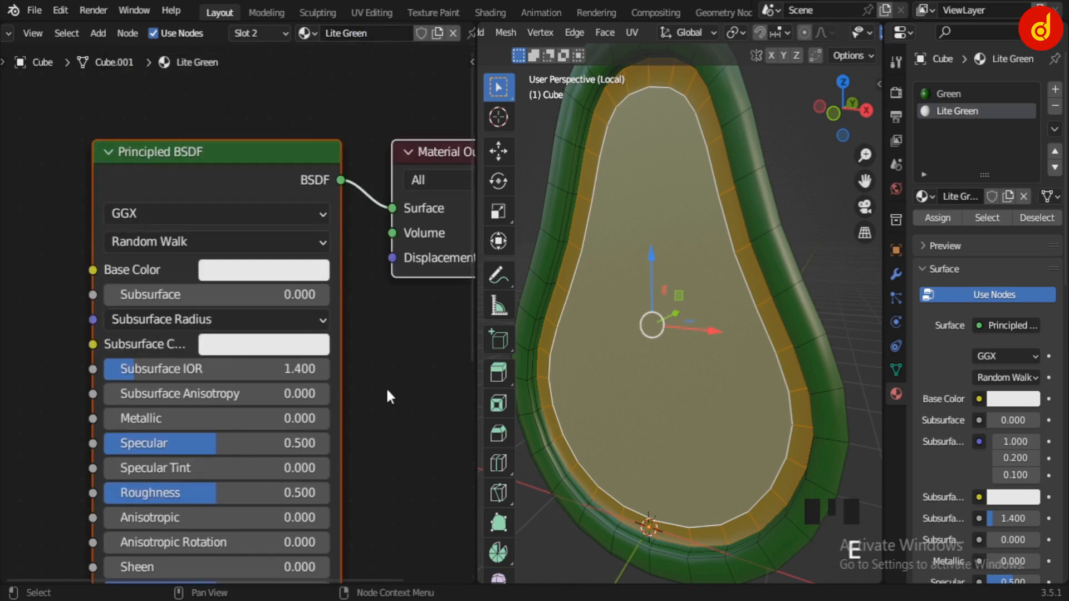
click(938, 218)
click(262, 269)
click(221, 349)
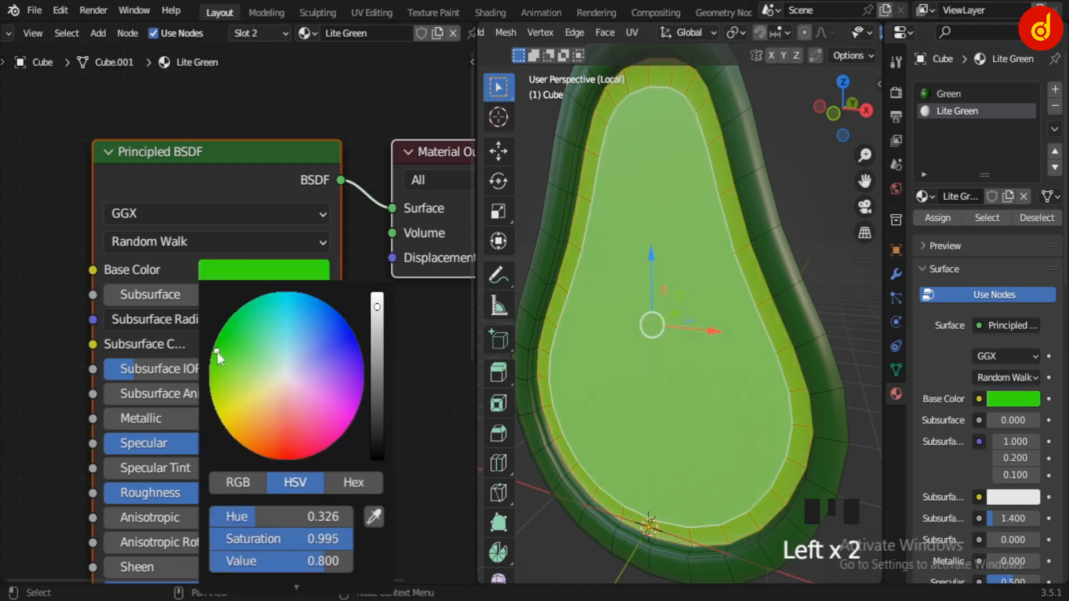
key(Tab)
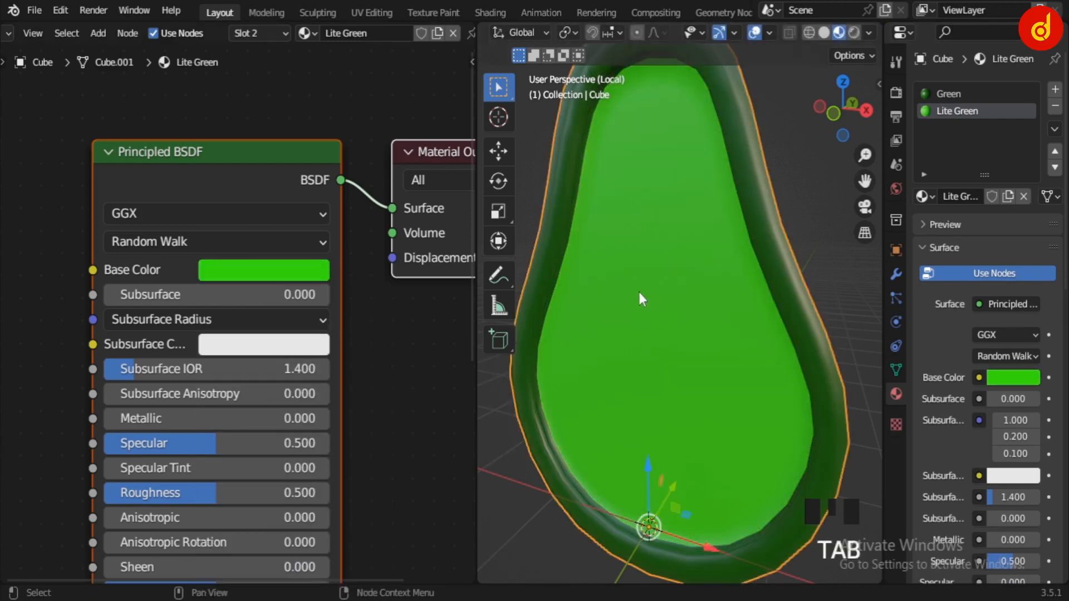
Show the halved avocado's subdivision in the viewport again and shift Lite Green's base color to yellow-green, then restore the full scene
click(895, 274)
click(987, 118)
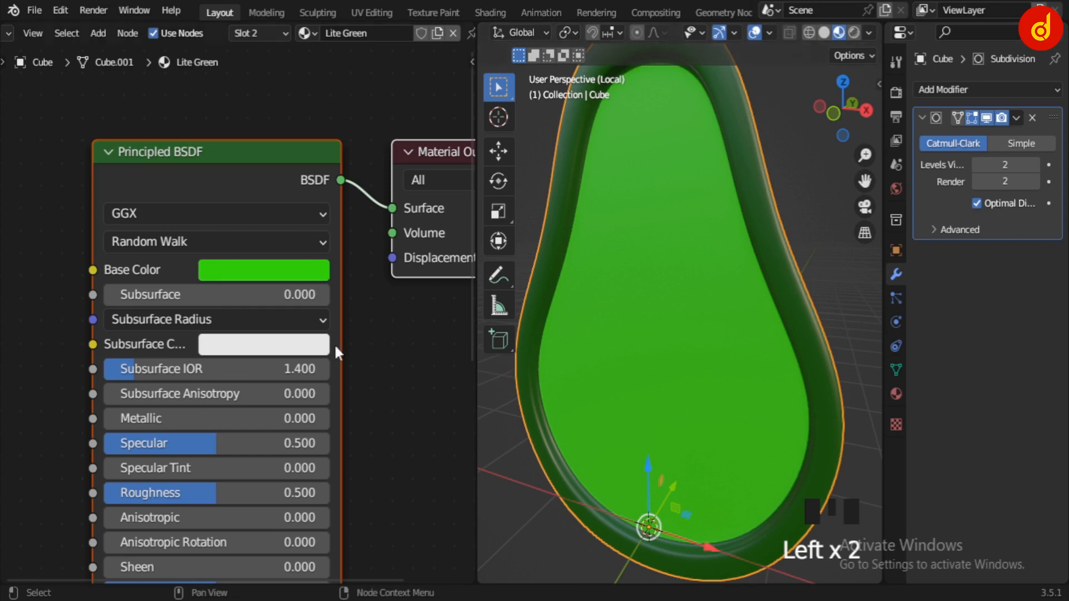
click(244, 272)
drag(220, 383, 225, 387)
middle_drag(553, 424, 711, 377)
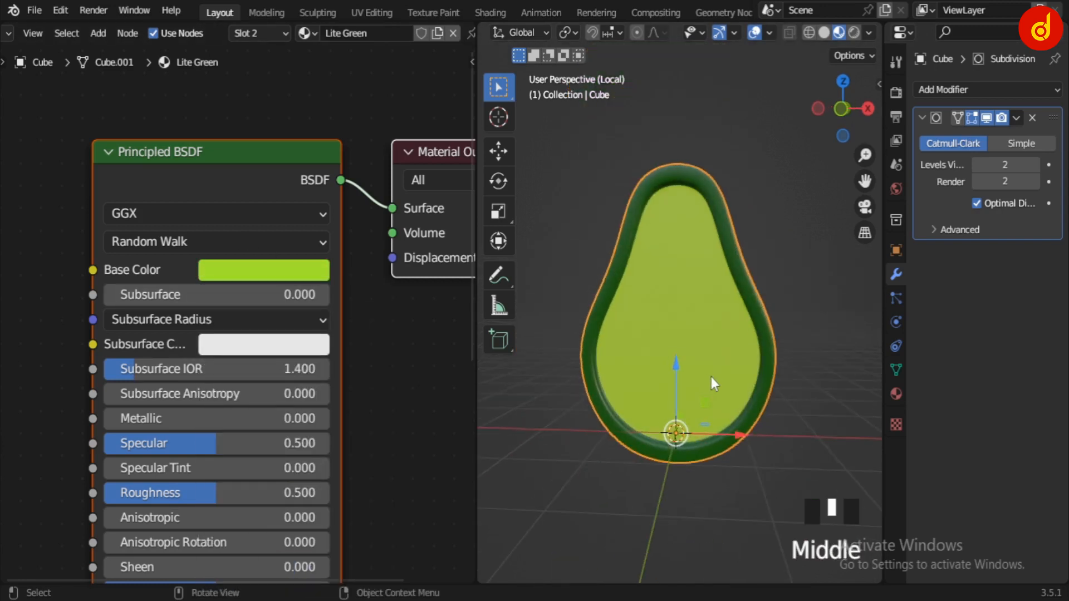
key(slash)
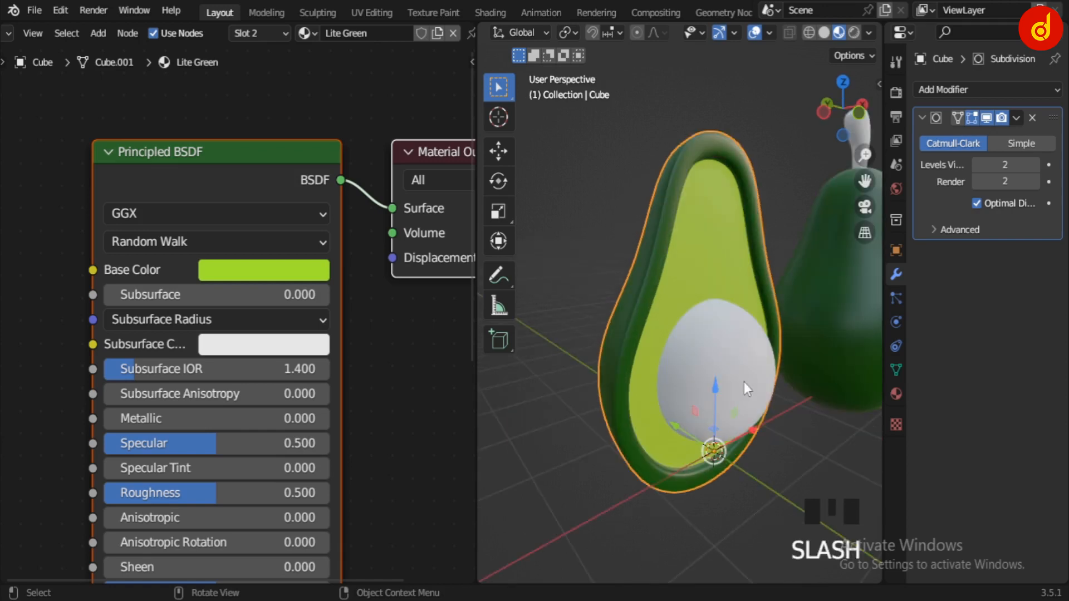
Give the seed a new material with a dark brown base color, hue 0.036, saturation 0.977, value 0.095
click(743, 382)
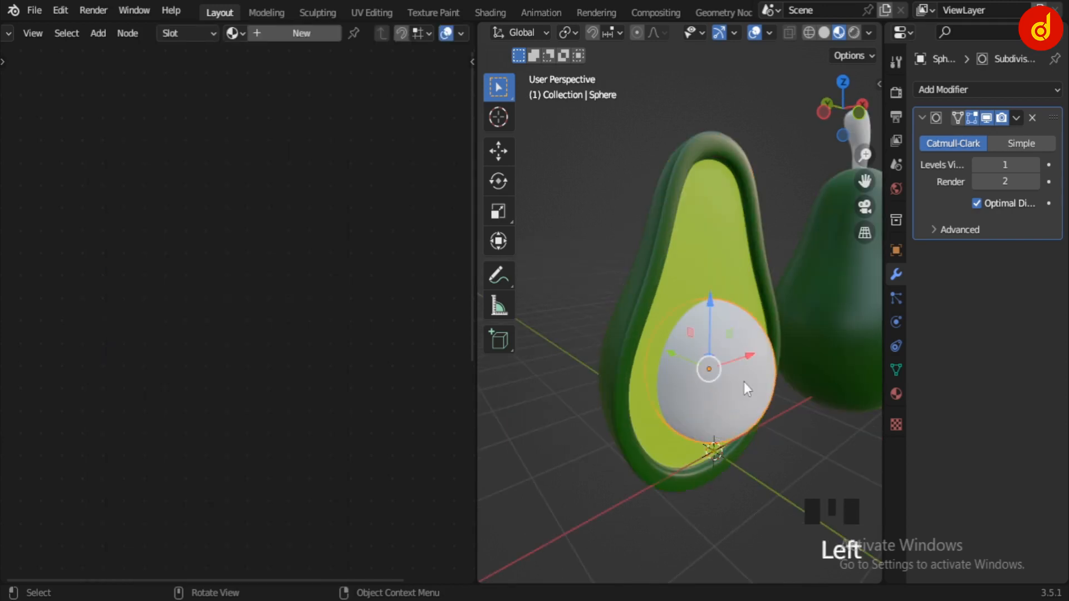
click(308, 31)
click(265, 271)
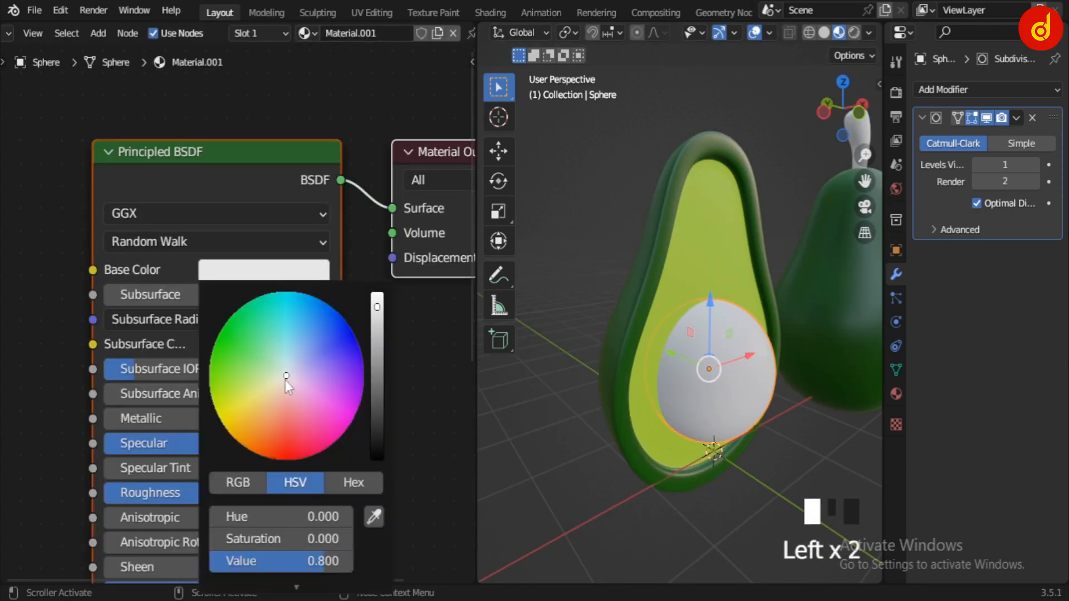
drag(285, 380, 255, 446)
drag(369, 405, 426, 402)
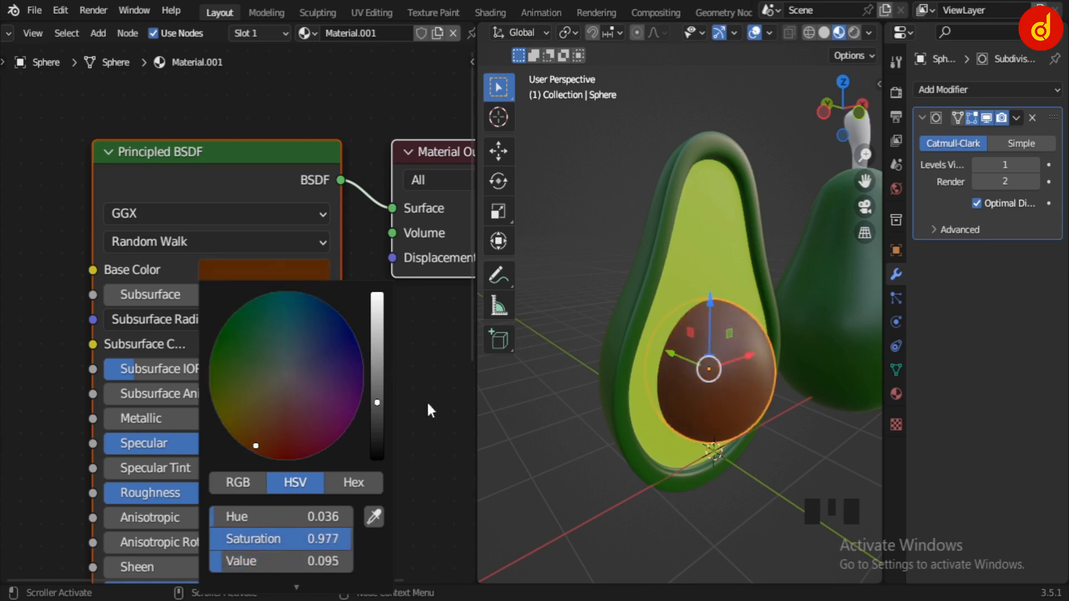
Refine the seed's base color to hue 0.033 and saturation 0.955, and lower its roughness to 0.341
middle_drag(557, 429, 674, 472)
scroll(684, 467, up, 5)
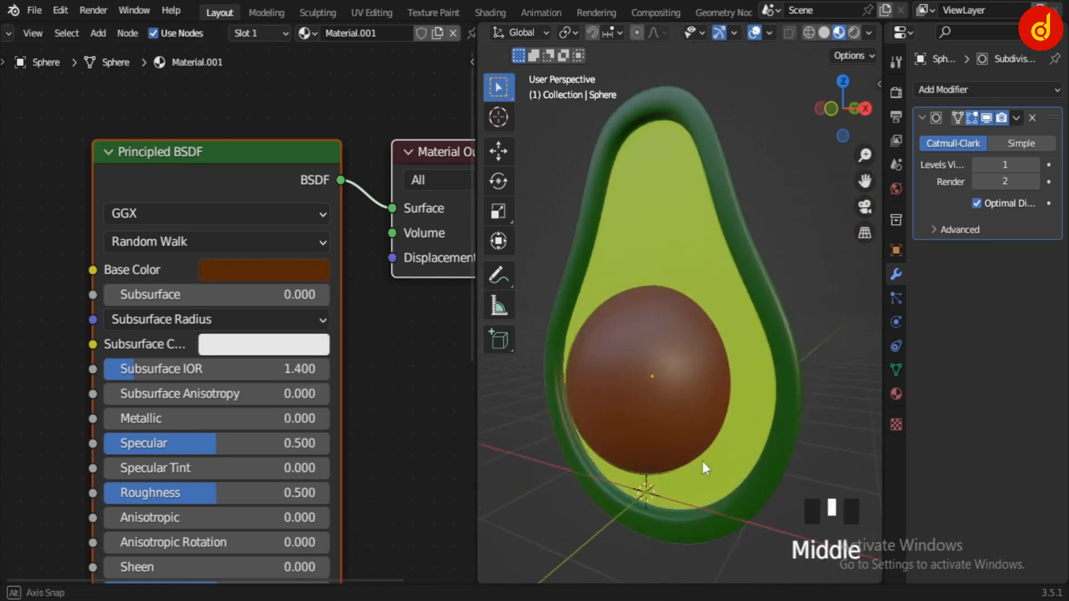
click(562, 376)
click(286, 276)
mouse_move(256, 443)
mouse_down()
mouse_move(267, 450)
mouse_move(261, 442)
mouse_up()
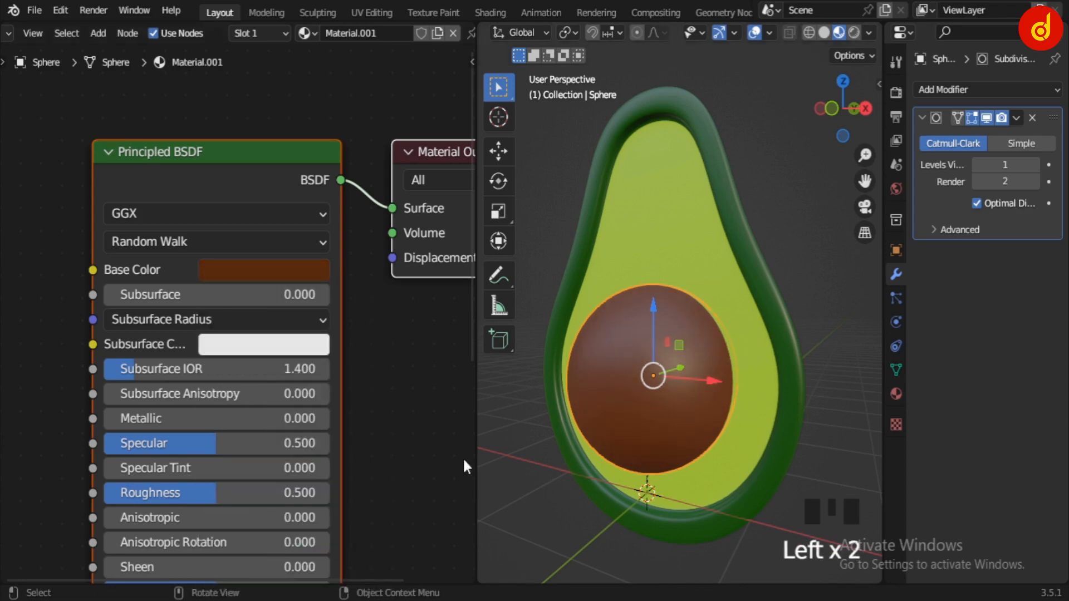
drag(223, 492, 187, 492)
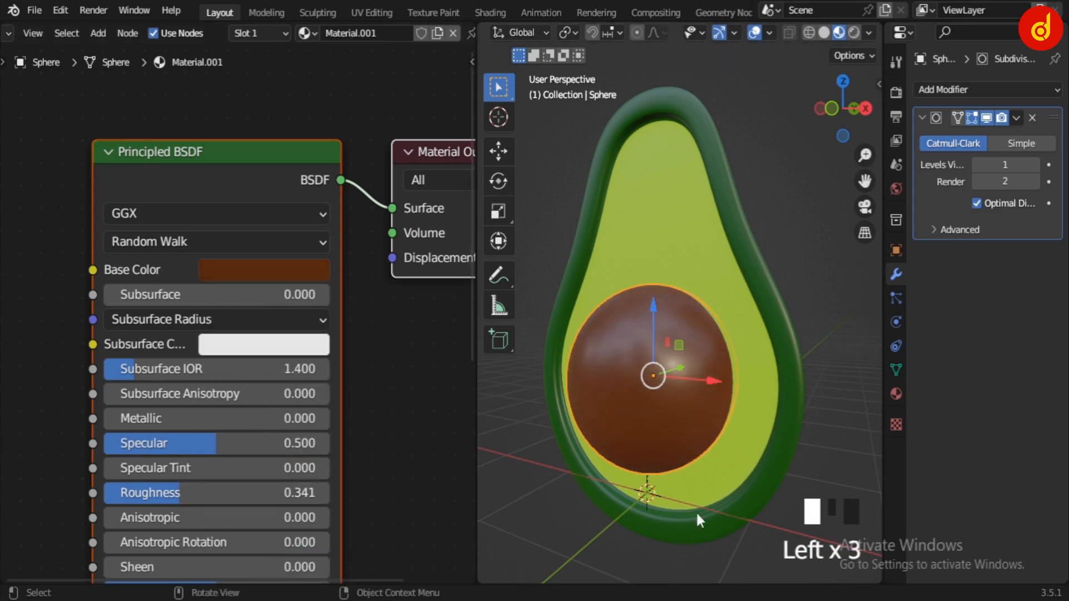
middle_drag(696, 511, 720, 409)
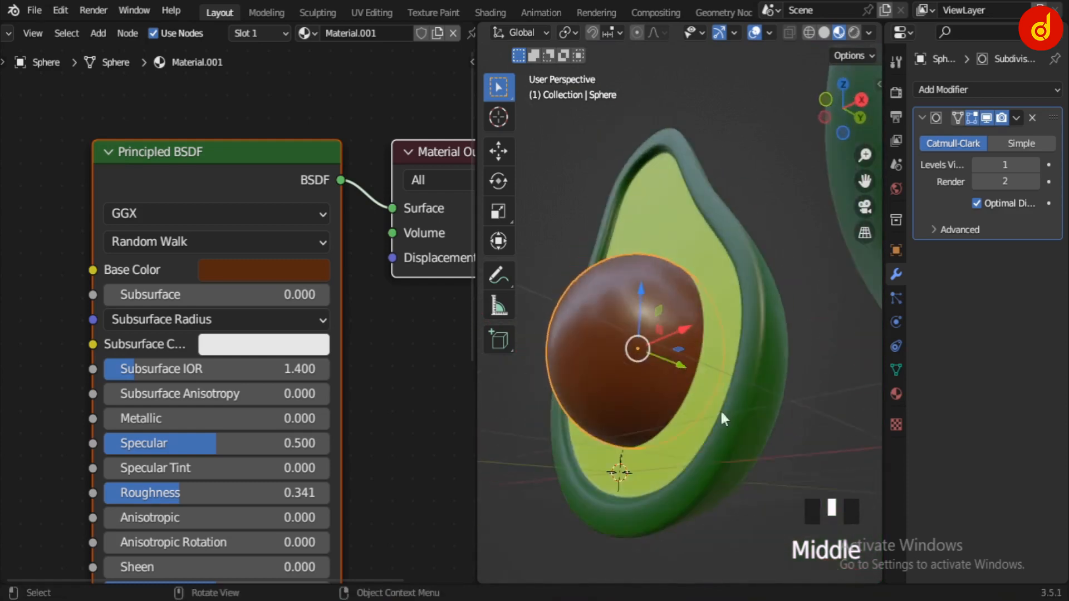
Darken the seed material's base color to a deeper, slightly less saturated brown
drag(680, 365, 700, 373)
mouse_move(699, 373)
middle_down()
mouse_move(774, 509)
mouse_move(814, 455)
mouse_move(774, 480)
mouse_move(797, 465)
mouse_move(563, 448)
mouse_move(832, 442)
mouse_move(691, 460)
mouse_move(679, 376)
middle_up()
scroll(733, 436, up, 4)
click(680, 377)
click(299, 272)
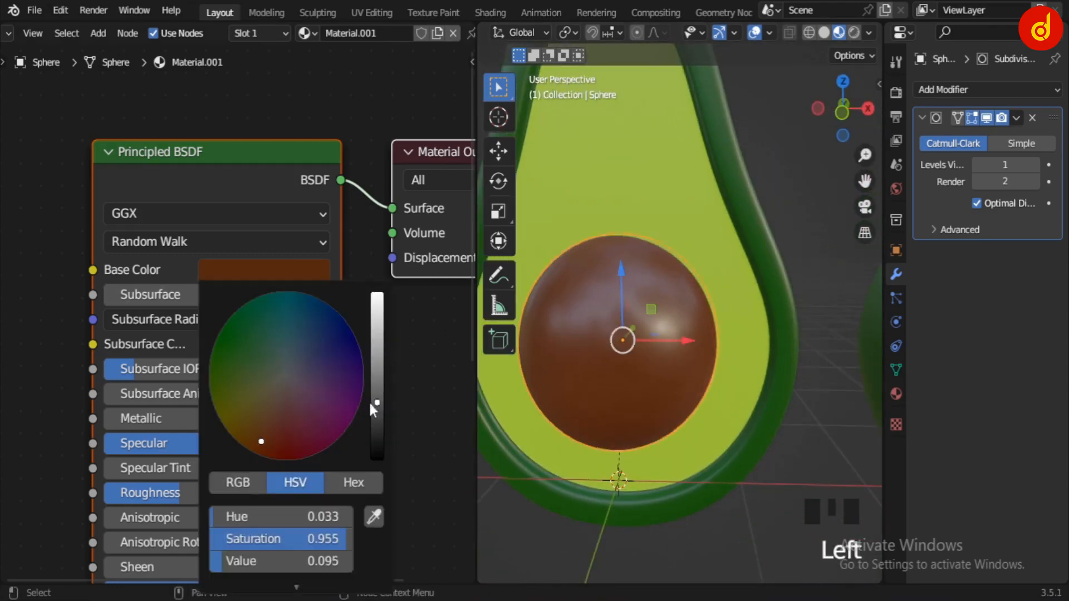
drag(373, 403, 377, 413)
drag(249, 441, 261, 437)
middle_drag(783, 492, 595, 476)
scroll(683, 411, down, 6)
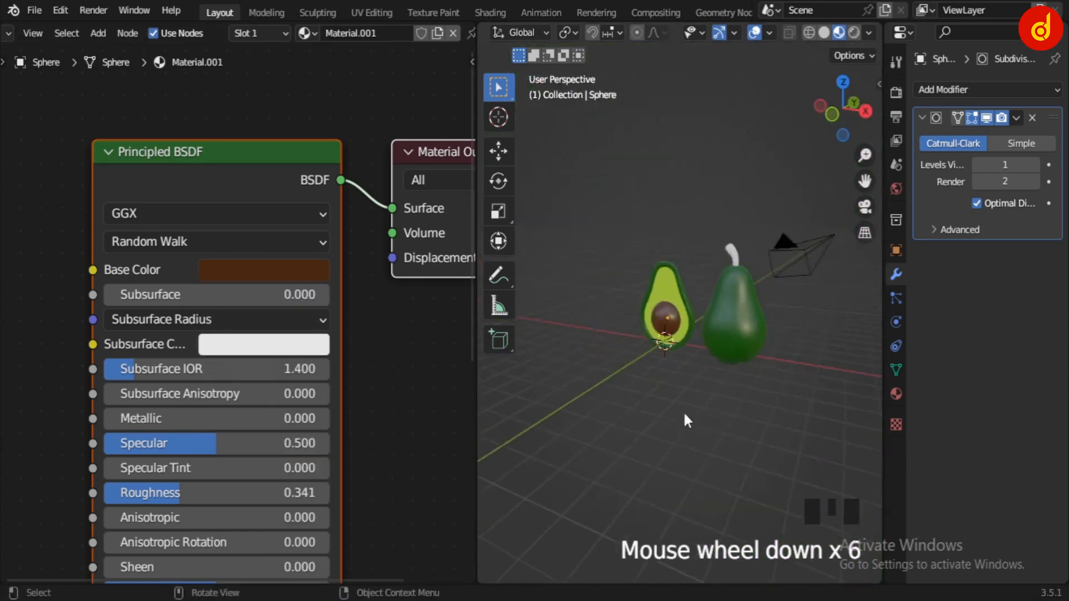
Give the whole avocado's stem a new material with an orange base color, hue 0.049, saturation 0.995, value 0.8
scroll(775, 295, up, 6)
shift+middle_drag(775, 296, 612, 501)
click(702, 303)
click(301, 33)
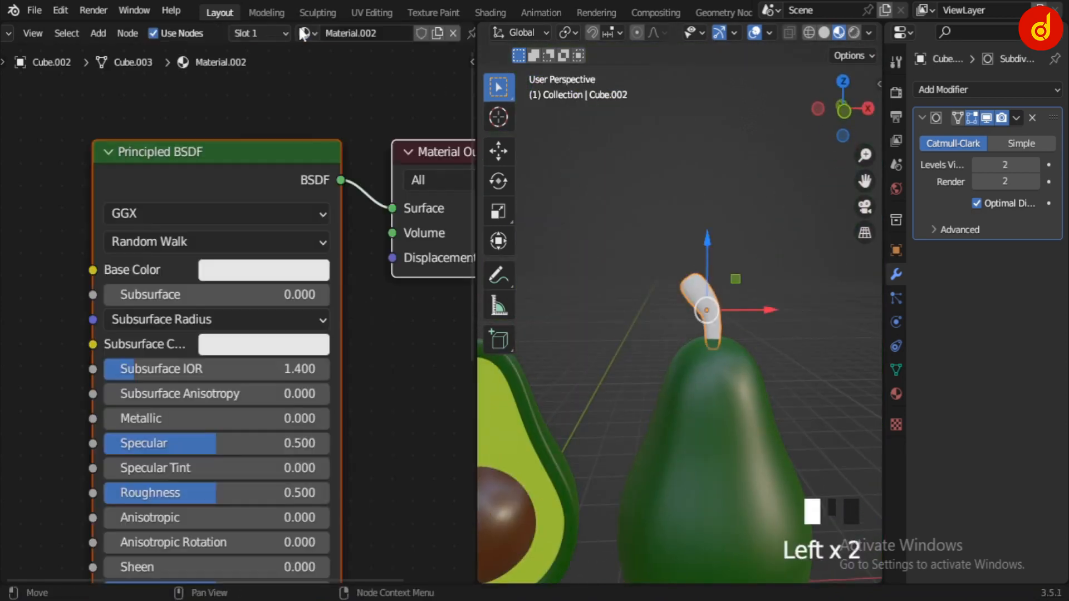
click(295, 273)
click(241, 440)
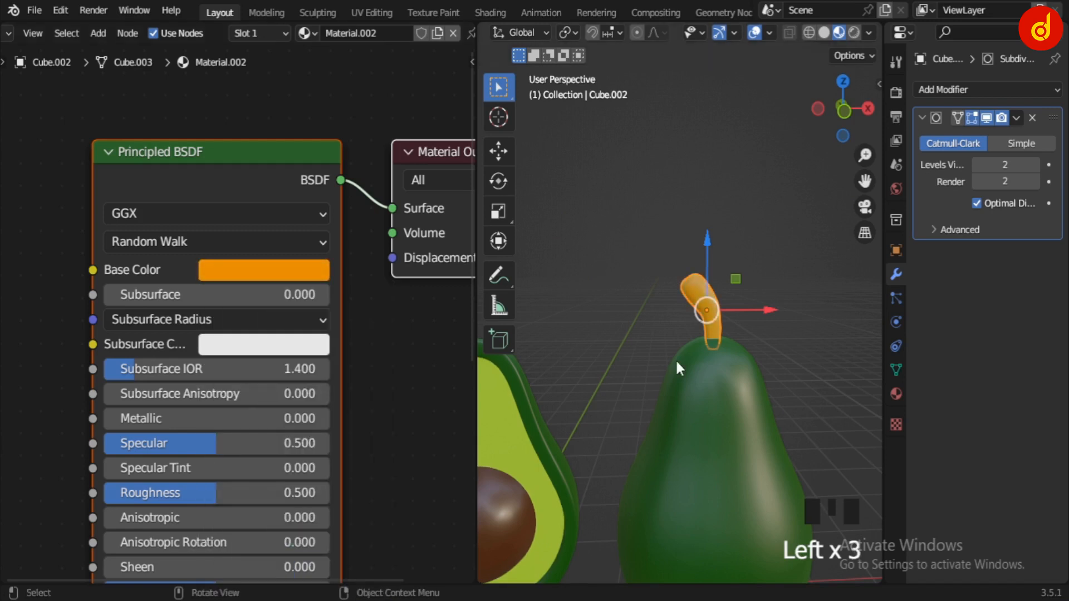
Soften the stem material's base color to a paler orange with hue 0.042 and saturation 0.932
key(KP_Decimal)
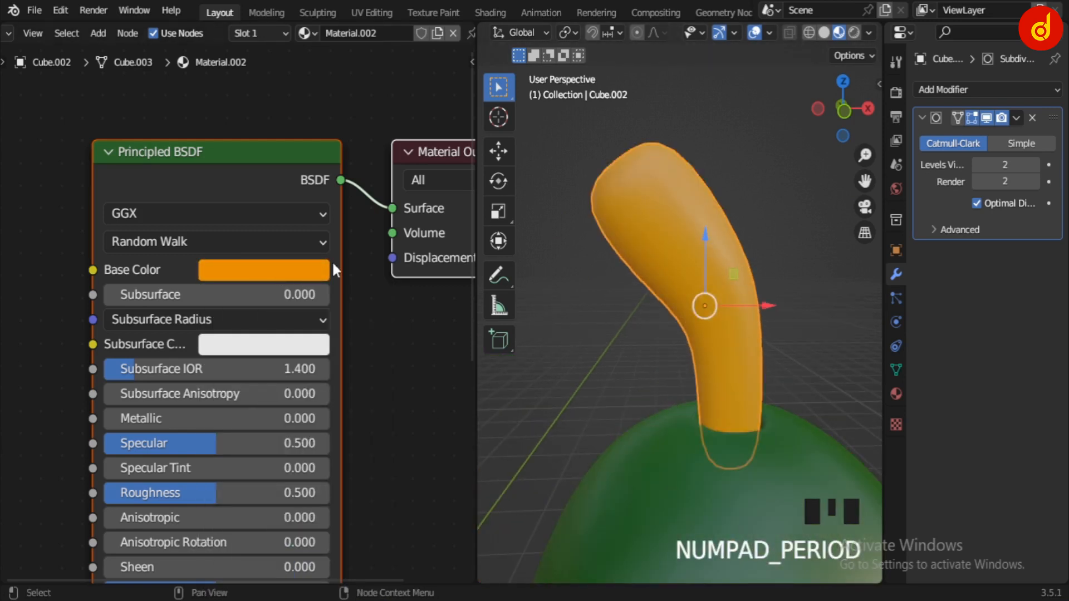
click(234, 271)
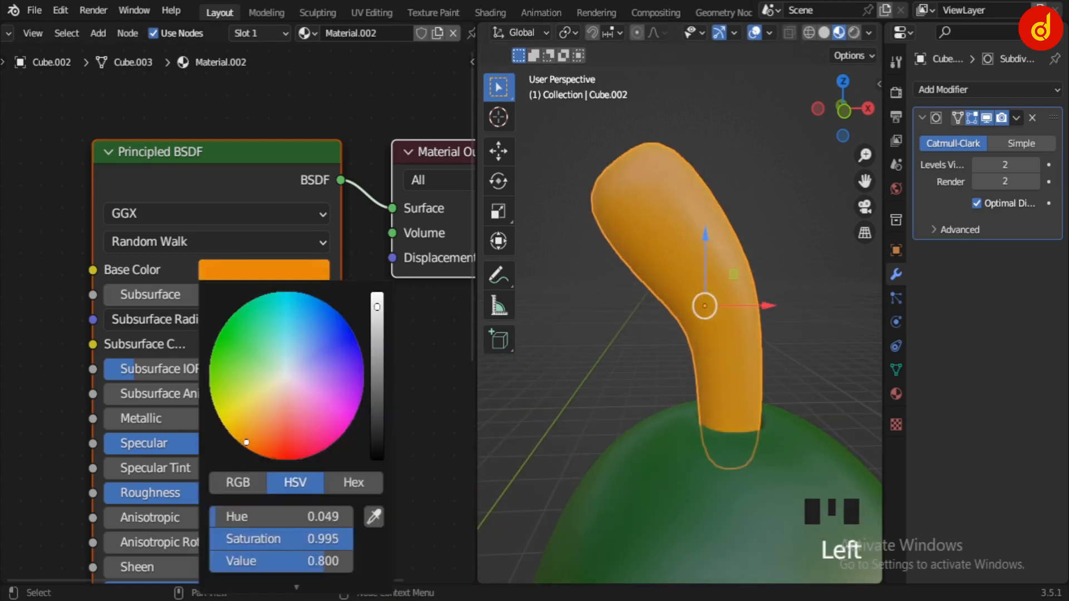
drag(246, 442, 250, 434)
scroll(602, 336, down, 4)
middle_drag(602, 335, 698, 337)
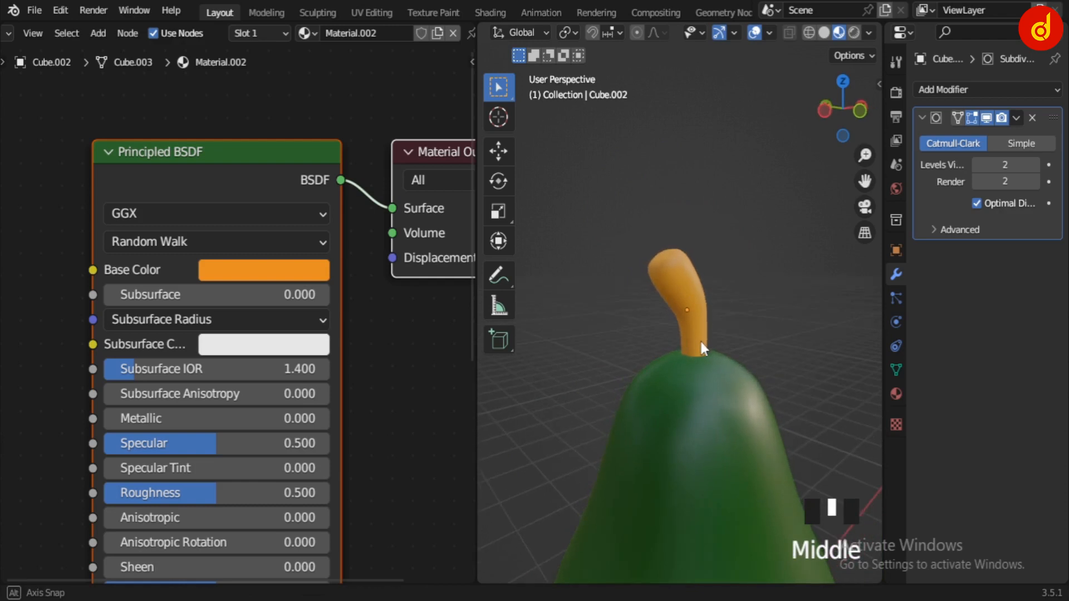
scroll(697, 339, up, 3)
click(696, 340)
click(256, 271)
drag(252, 439, 263, 434)
Adjust the stem material's base color to a richer orange with hue 0.045 and saturation 0.958
scroll(648, 304, up, 4)
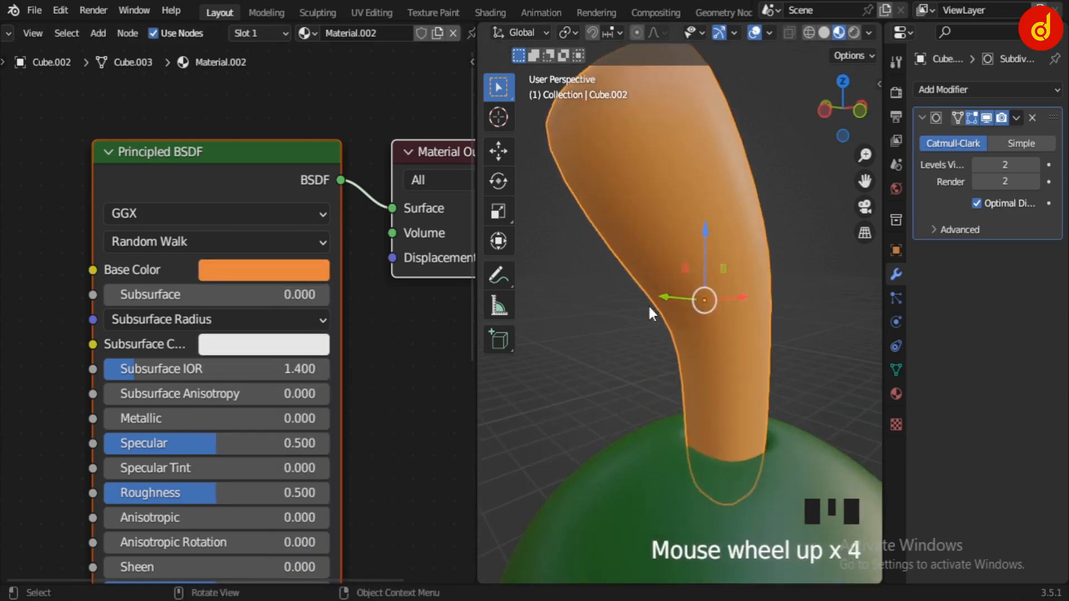
key(KP_Decimal)
click(252, 277)
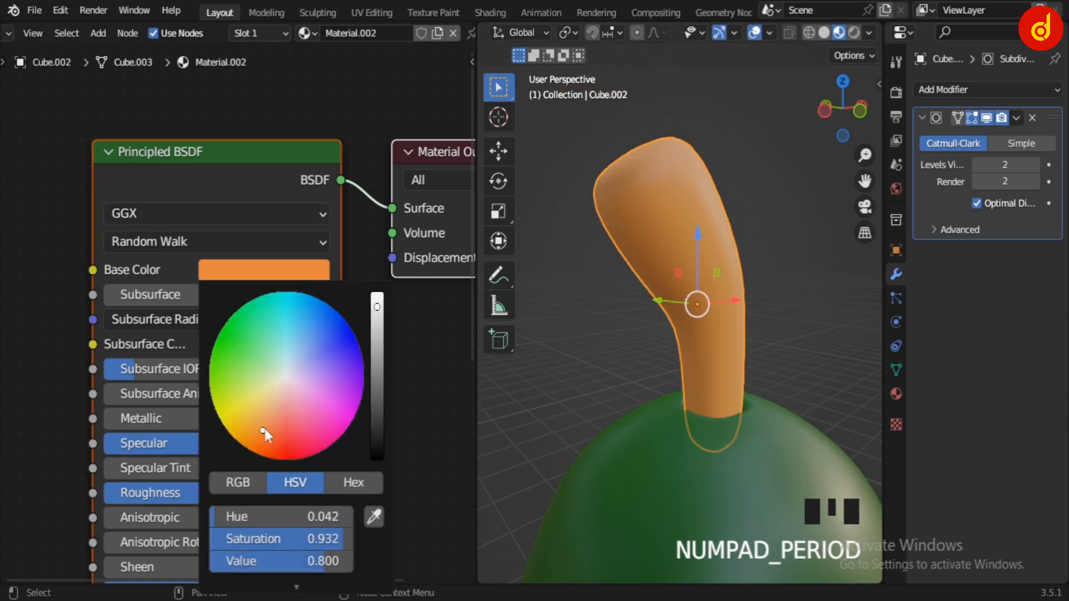
mouse_move(265, 429)
mouse_down()
mouse_move(257, 445)
mouse_move(245, 438)
mouse_move(256, 439)
mouse_up()
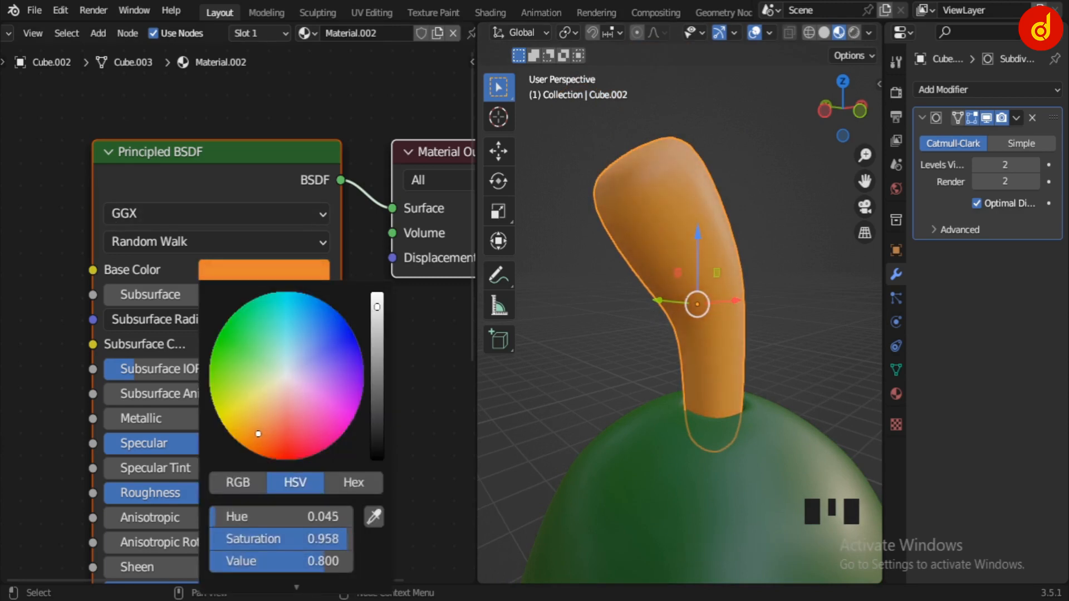
middle_drag(547, 360, 787, 383)
scroll(751, 367, down, 9)
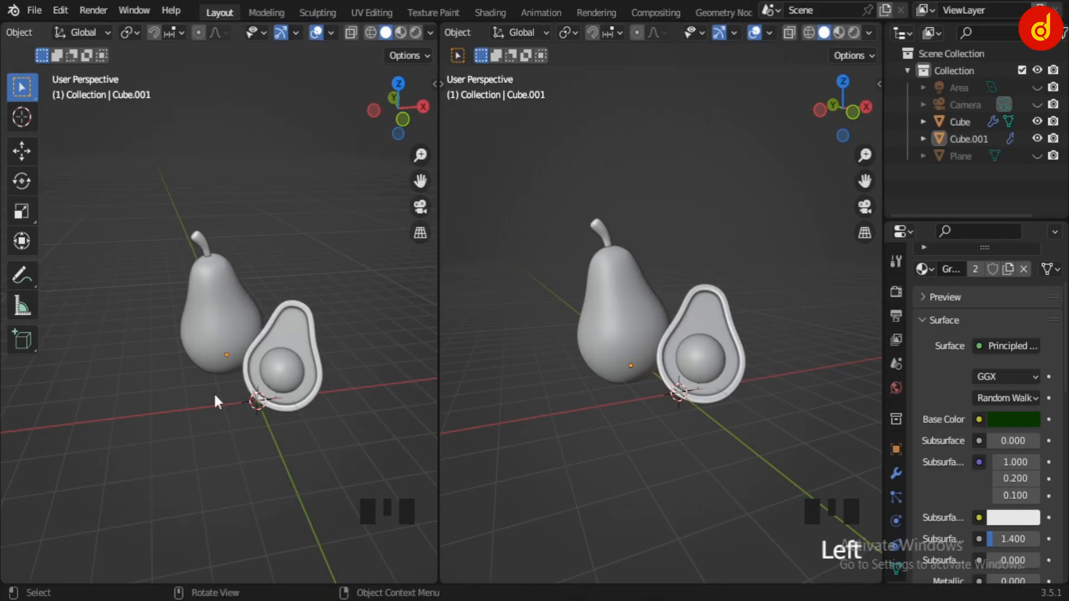
Show the second viewport in material preview and check both coloured avocados from several angles
middle_drag(215, 398, 241, 396)
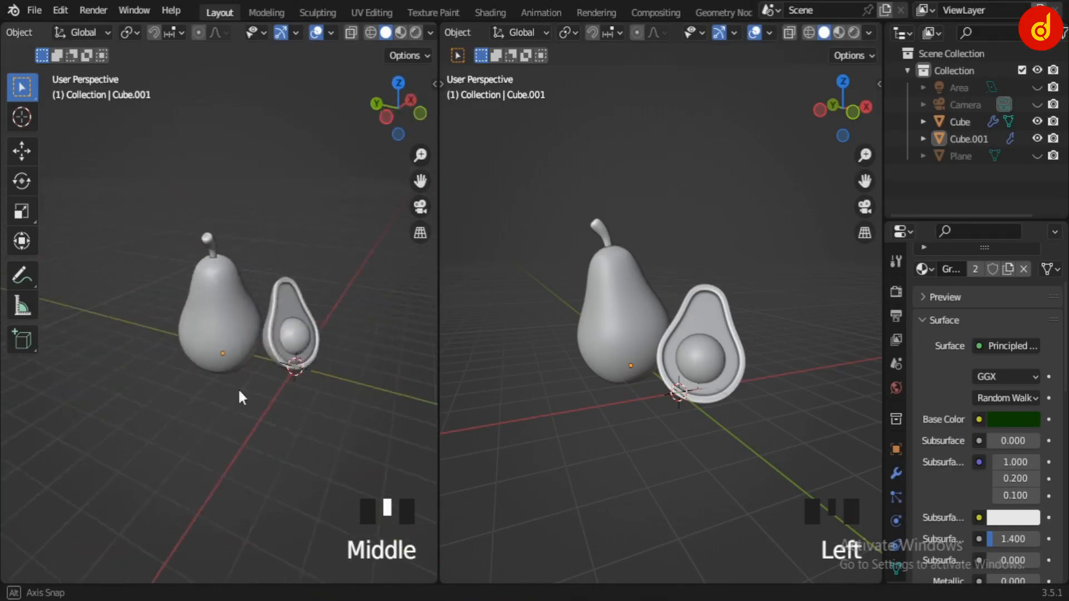
scroll(158, 408, up, 3)
middle_drag(158, 408, 261, 401)
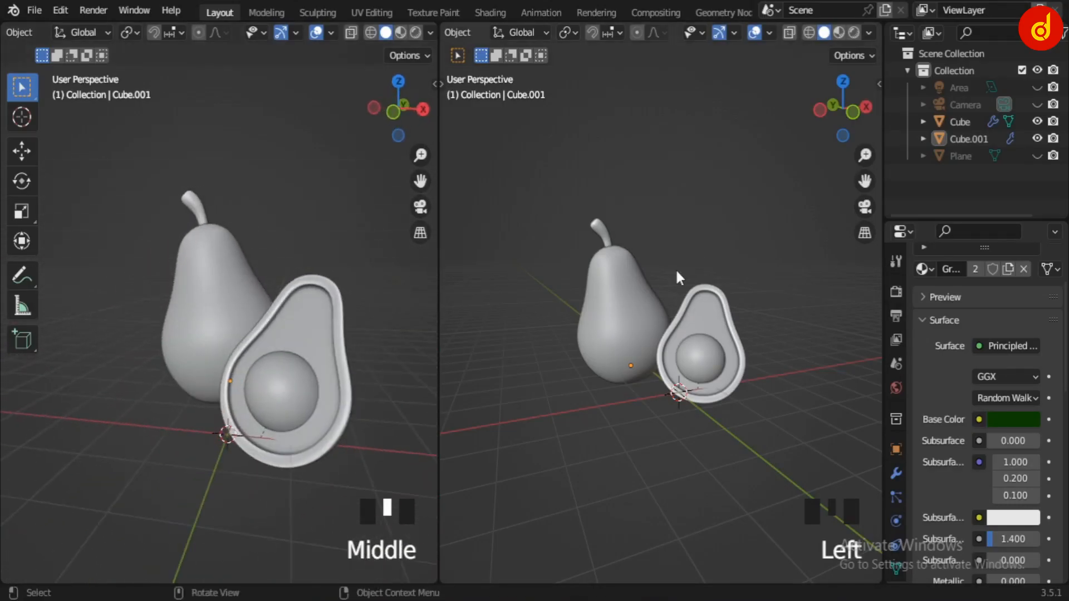
click(838, 32)
scroll(758, 305, up, 2)
mouse_move(758, 305)
middle_down()
mouse_move(646, 369)
mouse_move(805, 352)
middle_up()
scroll(724, 357, down, 2)
middle_drag(692, 356, 668, 374)
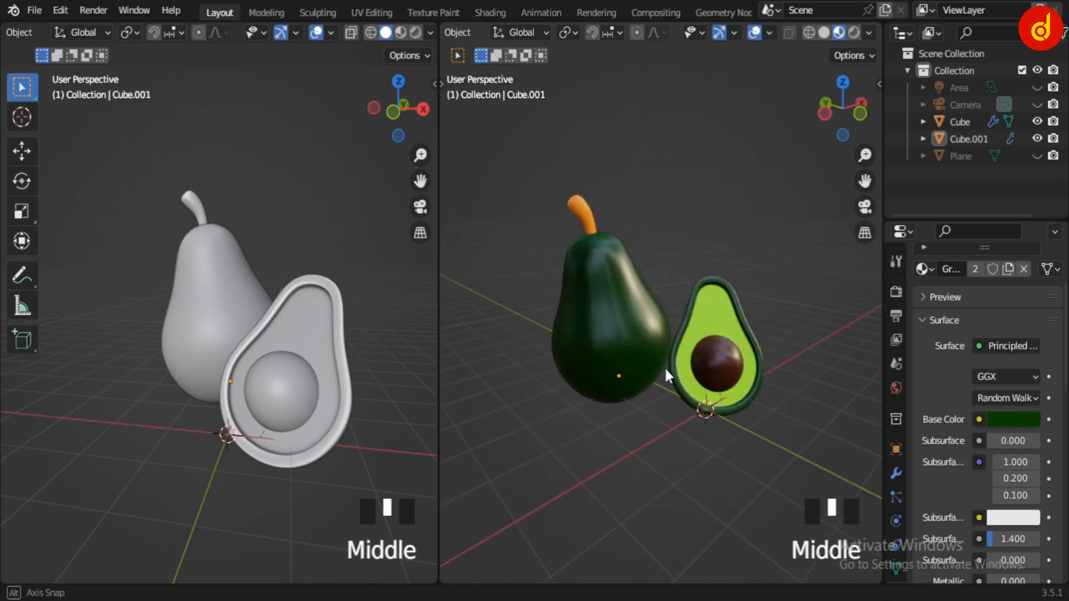
scroll(233, 308, down, 5)
middle_drag(232, 307, 236, 312)
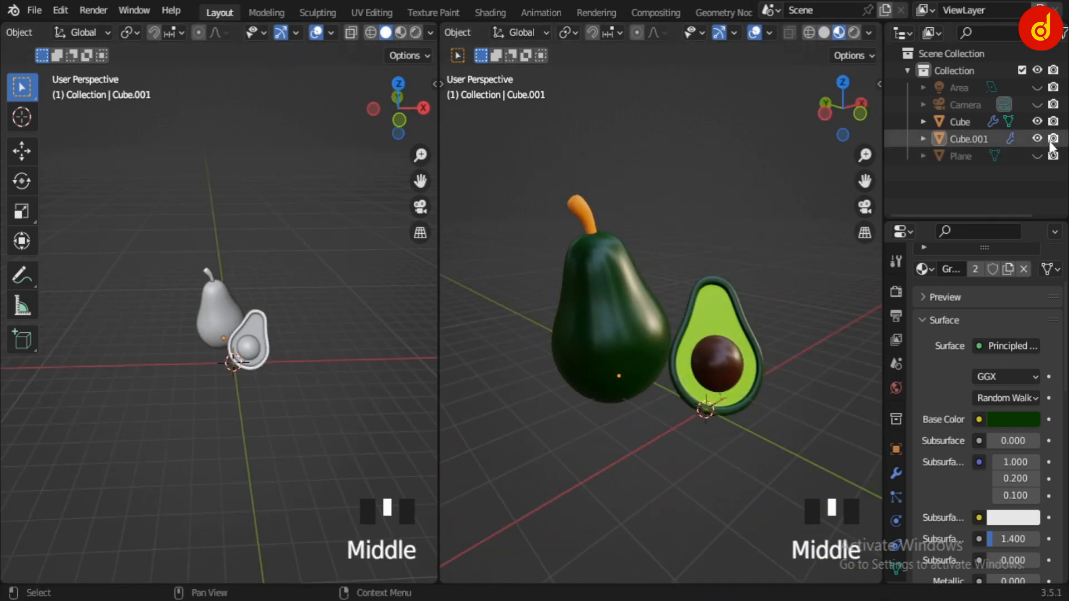
Unhide the background plane behind the avocados and select it
click(1037, 156)
scroll(570, 345, down, 4)
middle_drag(571, 345, 496, 337)
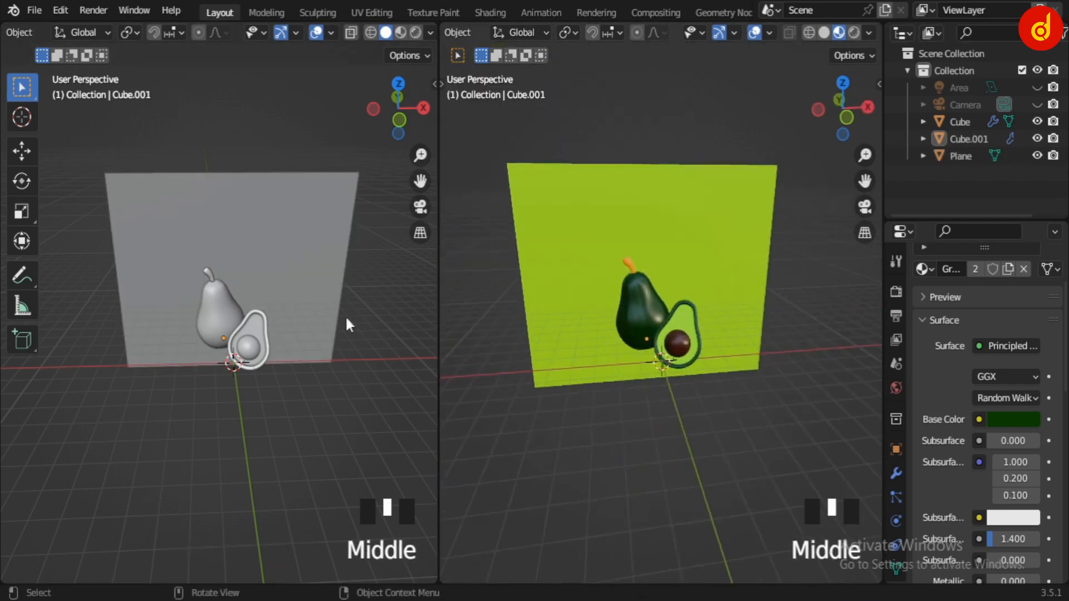
scroll(350, 315, down, 2)
middle_drag(362, 312, 240, 288)
click(239, 288)
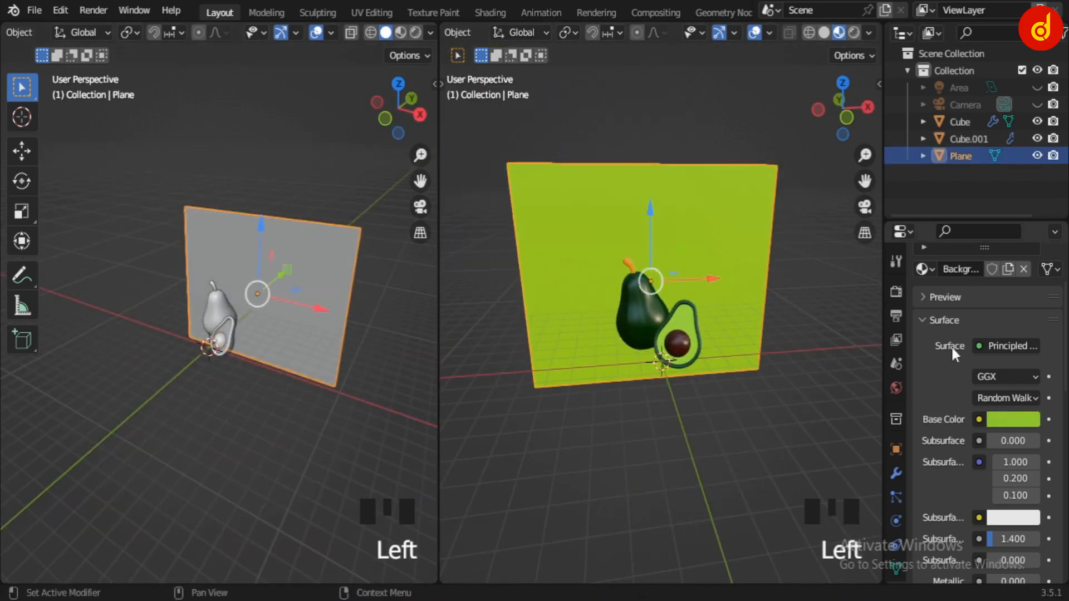
Examine the plane's Background material settings and nodes in the Shader Editor, and return that area to the 3D viewport
scroll(946, 394, up, 3)
scroll(945, 394, down, 7)
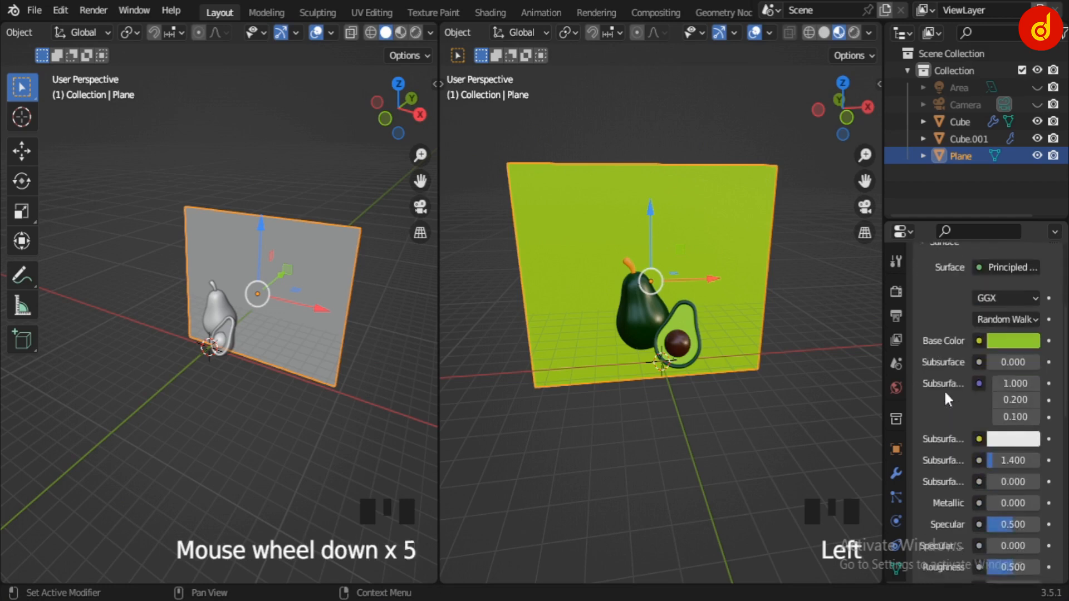
scroll(949, 384, down, 8)
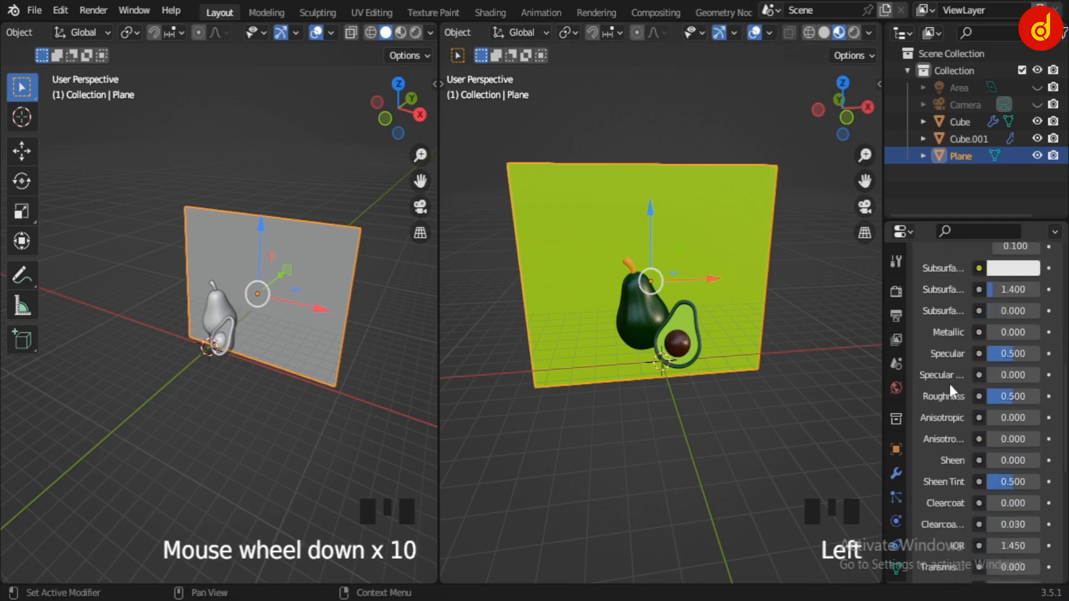
scroll(140, 34, up, 6)
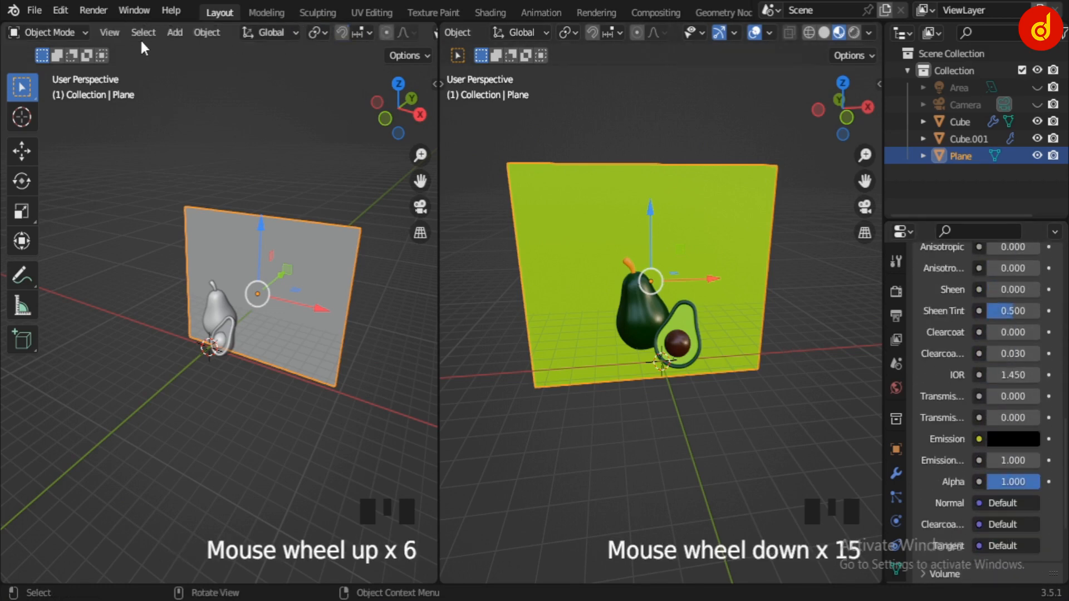
click(14, 32)
click(58, 193)
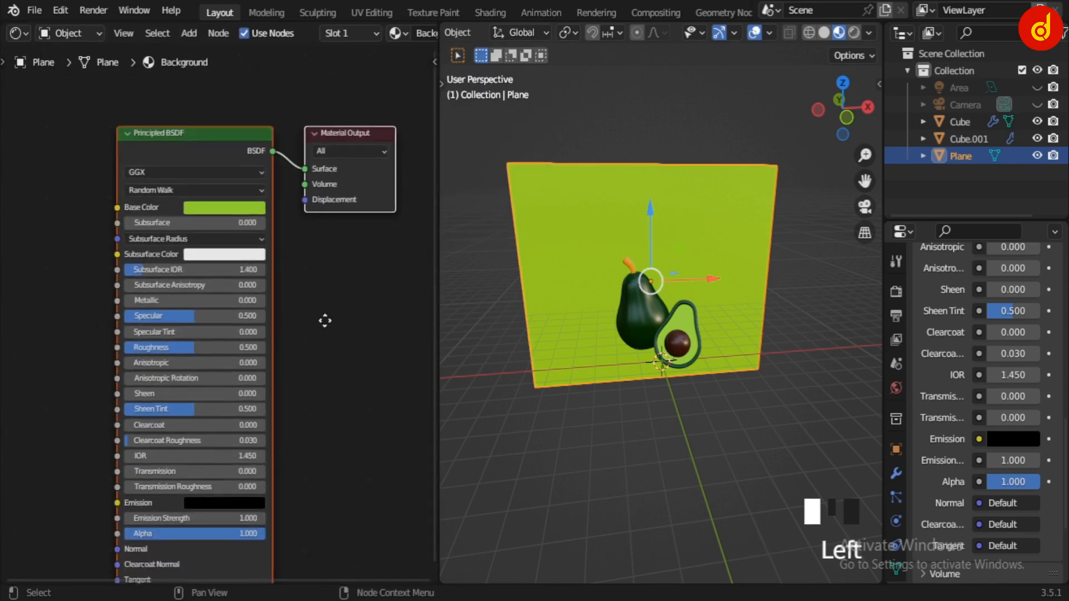
middle_drag(317, 310, 303, 293)
scroll(364, 297, up, 3)
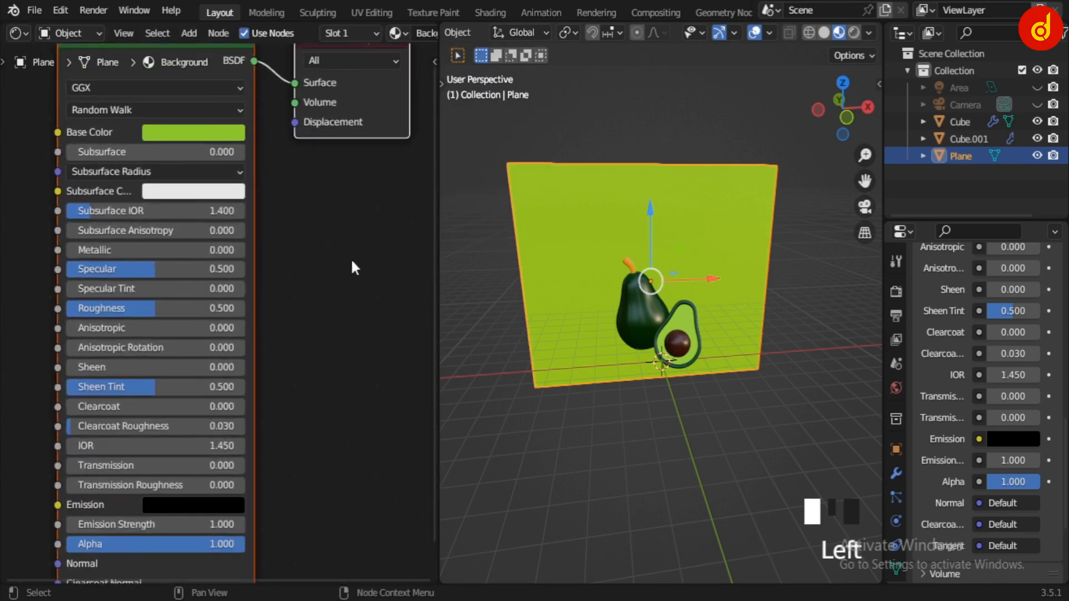
middle_drag(351, 258, 337, 333)
middle_drag(296, 453, 303, 319)
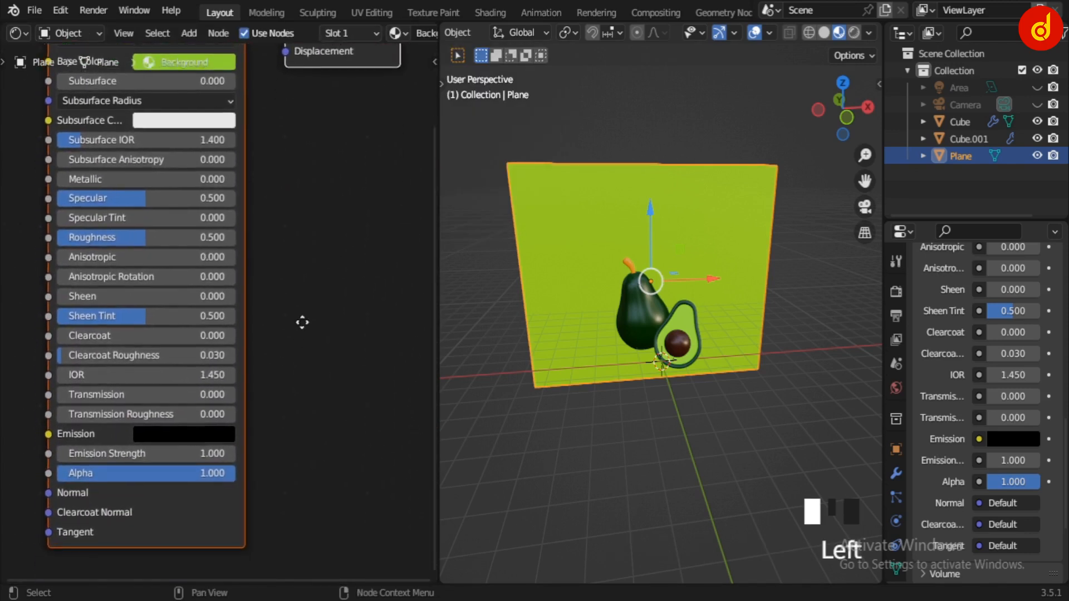
scroll(312, 272, down, 1)
scroll(309, 262, down, 2)
click(17, 33)
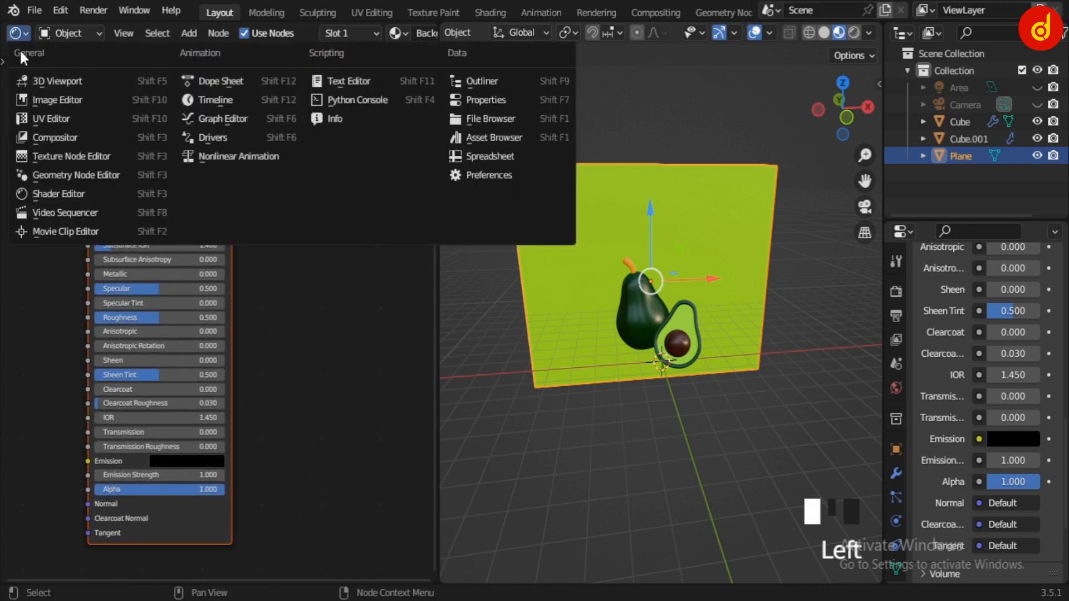
click(34, 81)
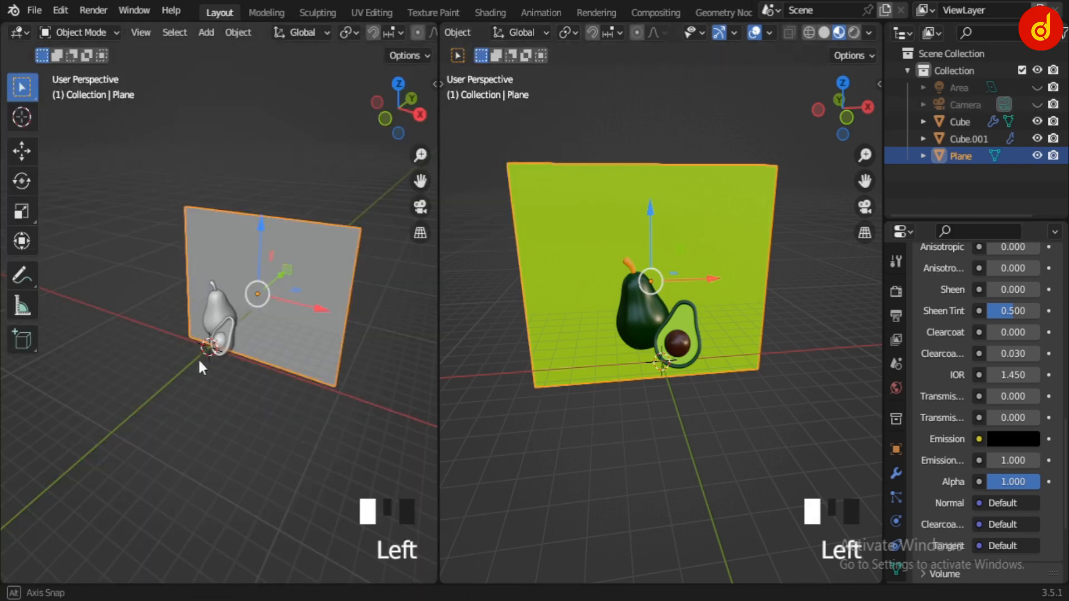
Unhide the camera in front of the avocados and look through it in the material preview viewport
mouse_move(201, 363)
middle_down()
mouse_move(326, 401)
mouse_move(184, 361)
middle_up()
click(1037, 105)
click(361, 466)
scroll(679, 355, down, 3)
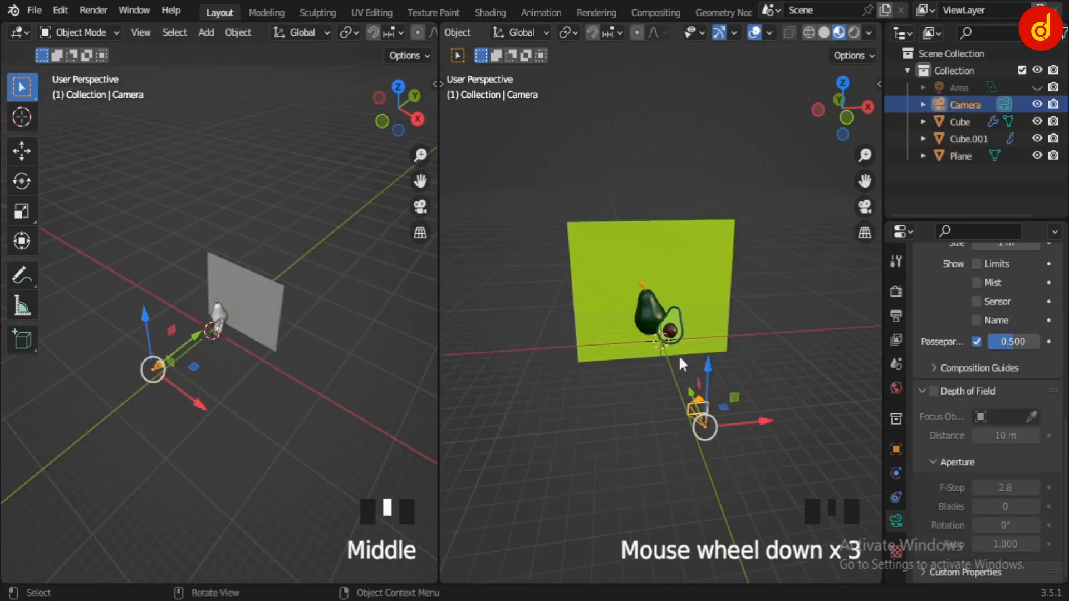
middle_drag(679, 355, 654, 361)
key(KP_0)
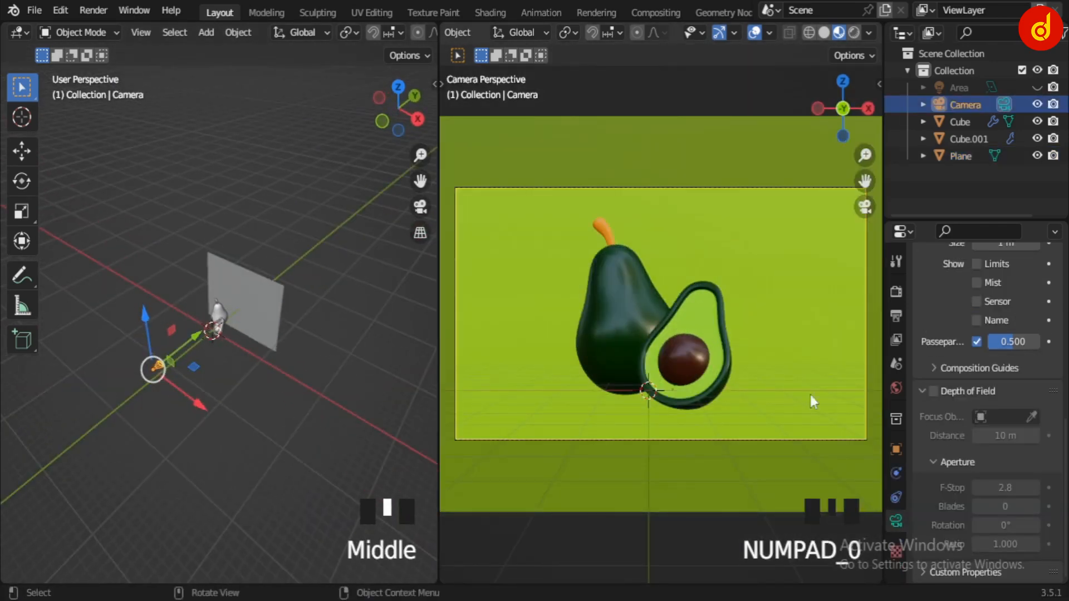
Examine the camera's lens, viewport display and depth of field settings and its placement relative to the avocados
scroll(972, 352, up, 10)
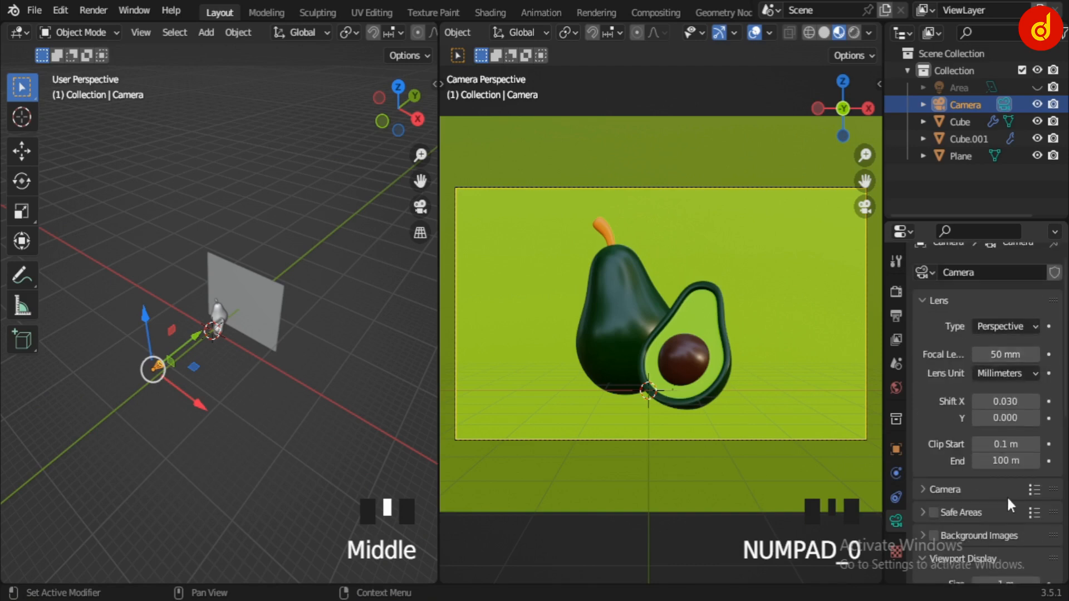
scroll(976, 455, down, 6)
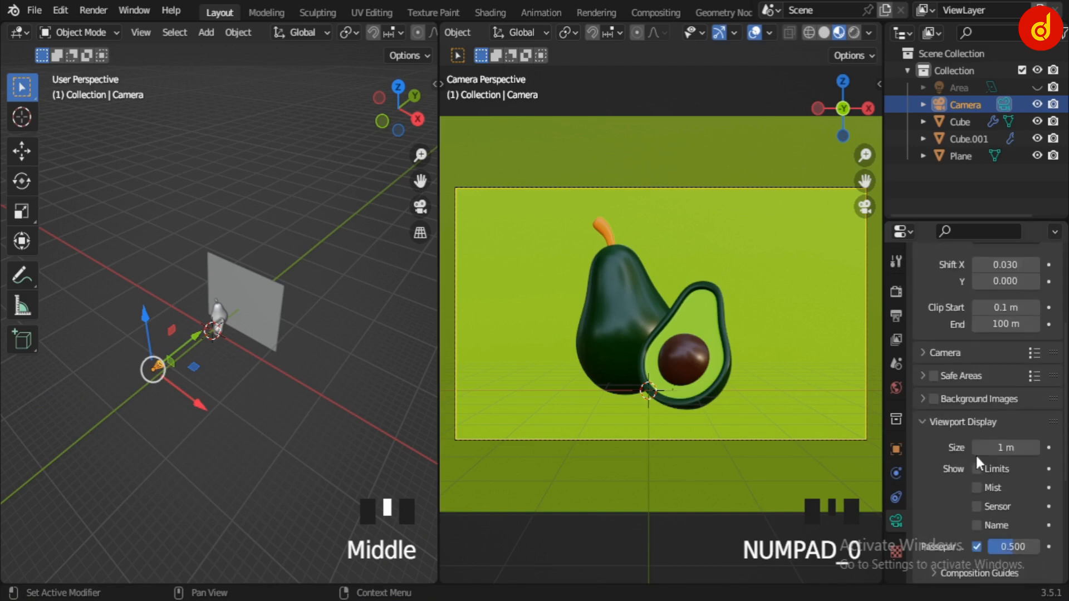
scroll(975, 453, down, 6)
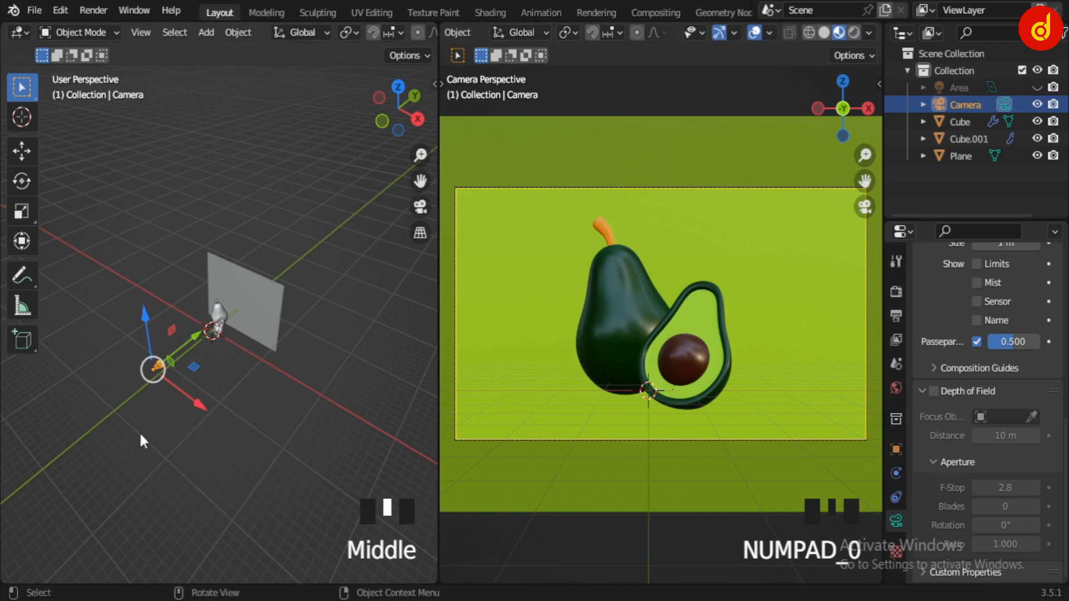
middle_drag(141, 440, 182, 412)
middle_drag(107, 389, 111, 420)
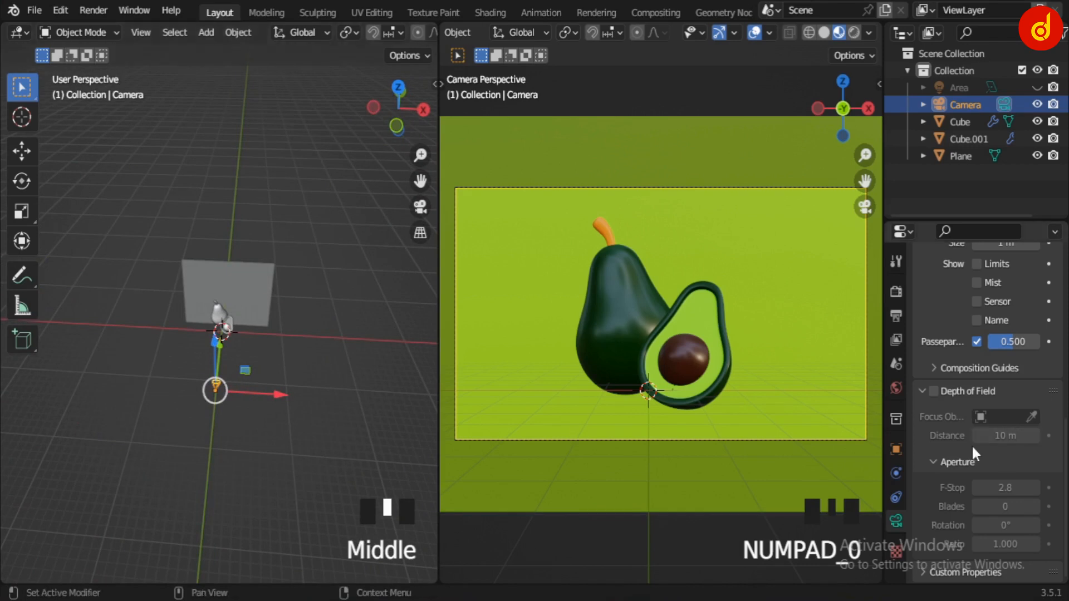
scroll(975, 454, up, 7)
scroll(285, 345, up, 8)
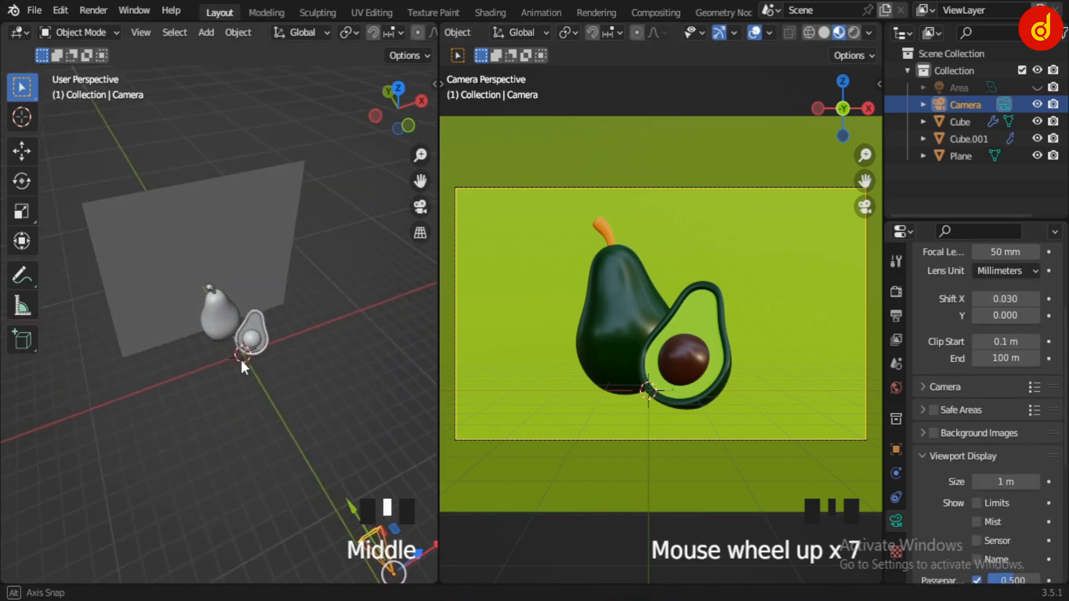
middle_drag(239, 358, 242, 362)
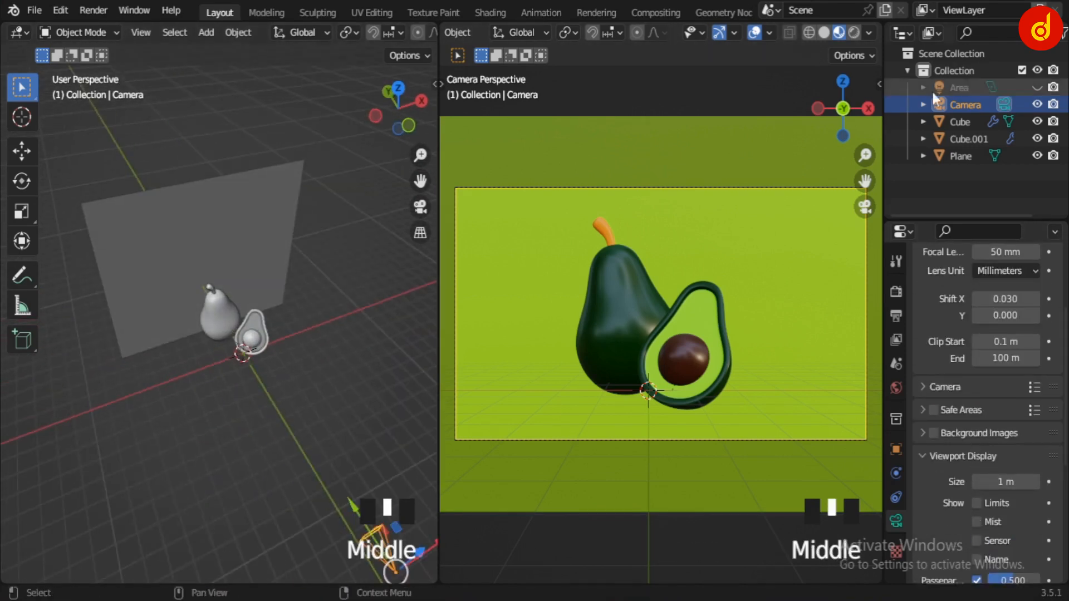
Bring up the World settings and show the world's autumn_hockey_4k.hdr environment nodes in the Shader Editor
click(894, 385)
click(869, 32)
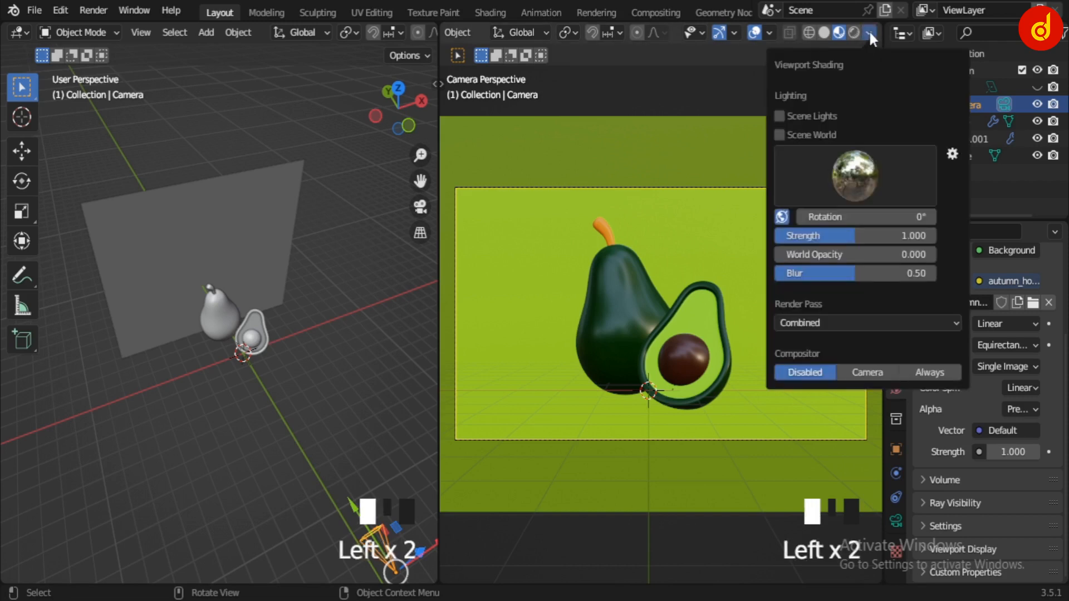
click(11, 30)
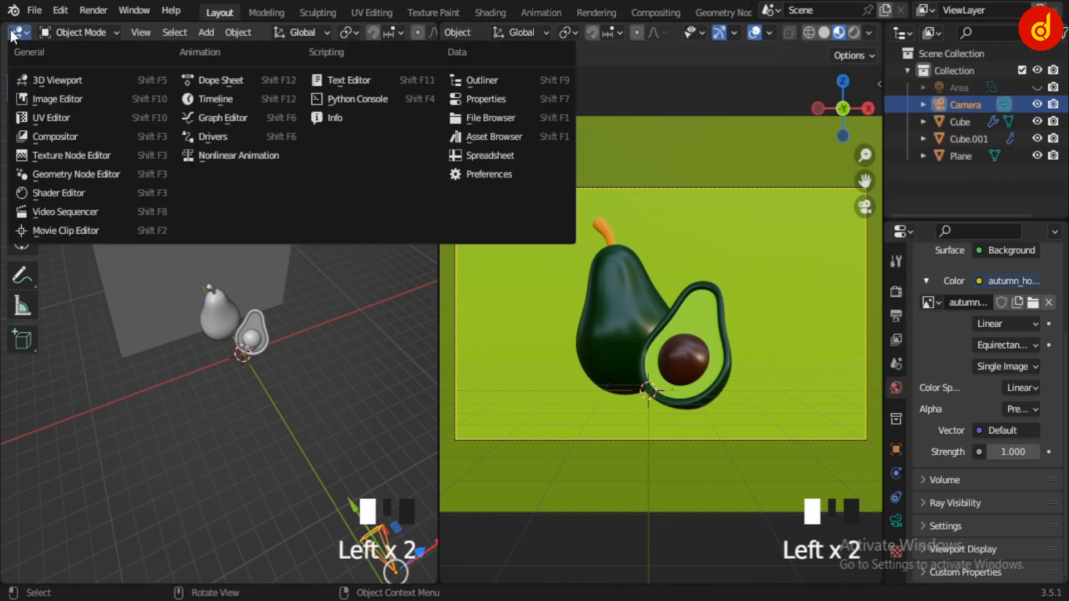
click(44, 193)
click(59, 32)
click(65, 58)
scroll(207, 254, down, 2)
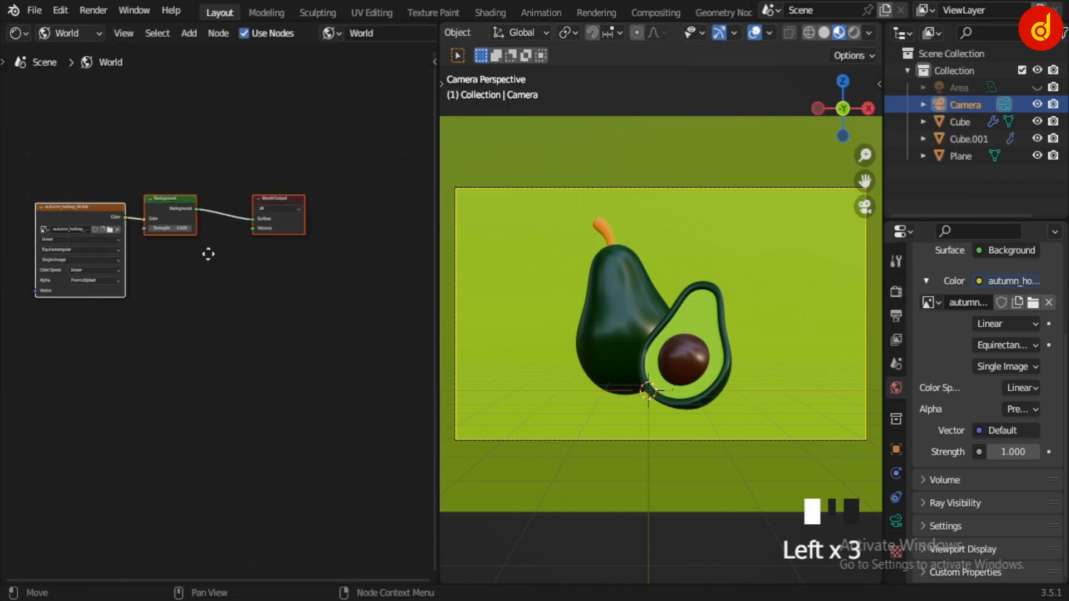
scroll(239, 250, up, 2)
middle_click(792, 299)
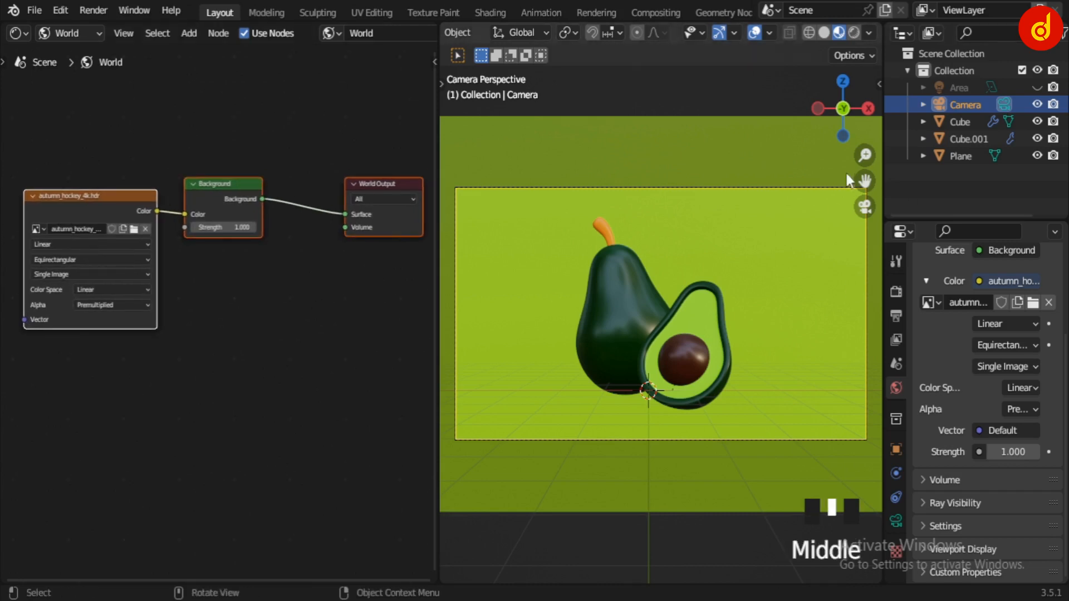
Enable Scene World lighting for the material preview and look around the avocados within the HDR environment
click(869, 32)
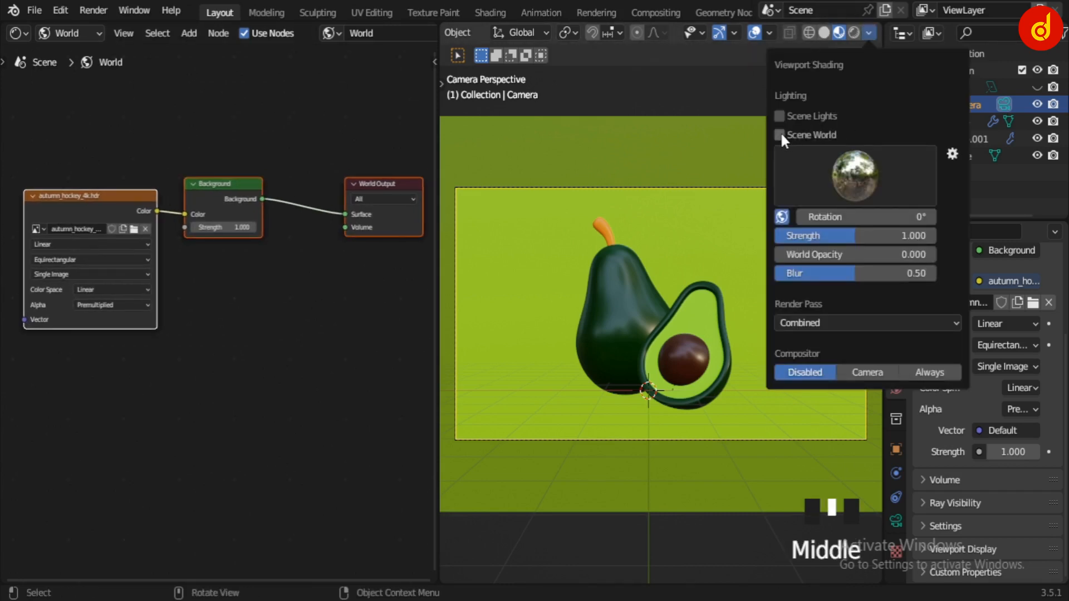
click(779, 135)
scroll(664, 326, down, 4)
mouse_move(579, 281)
middle_down()
mouse_move(664, 325)
mouse_move(737, 282)
middle_up()
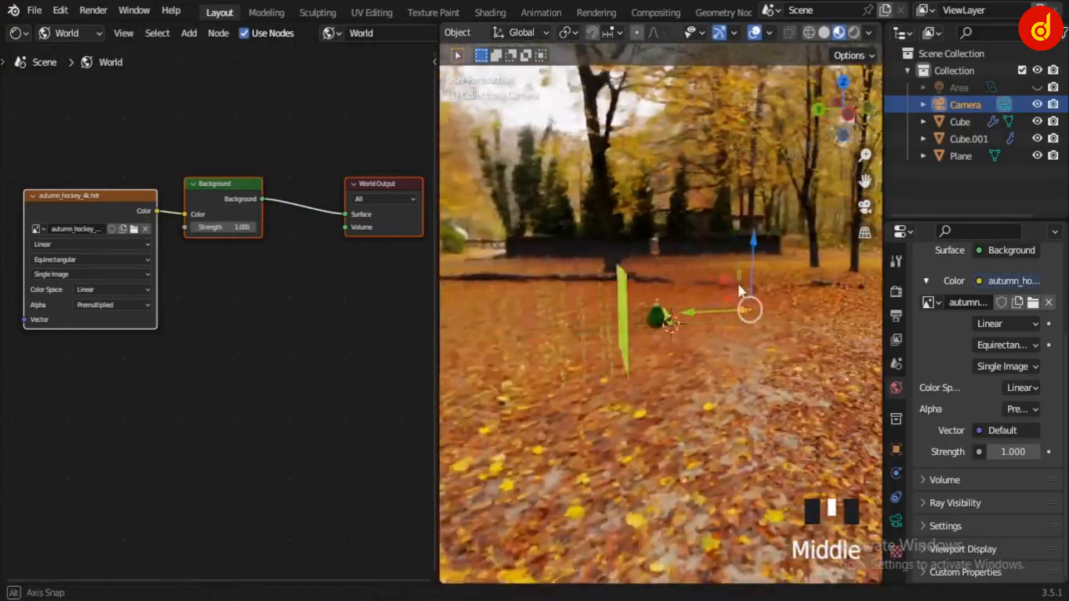
scroll(657, 276, down, 2)
middle_drag(658, 276, 624, 303)
scroll(507, 272, down, 2)
scroll(623, 304, up, 4)
Examine the environment texture, Background and World Output nodes, and return the viewport to the camera view
scroll(72, 322, up, 6)
middle_drag(203, 285, 266, 338)
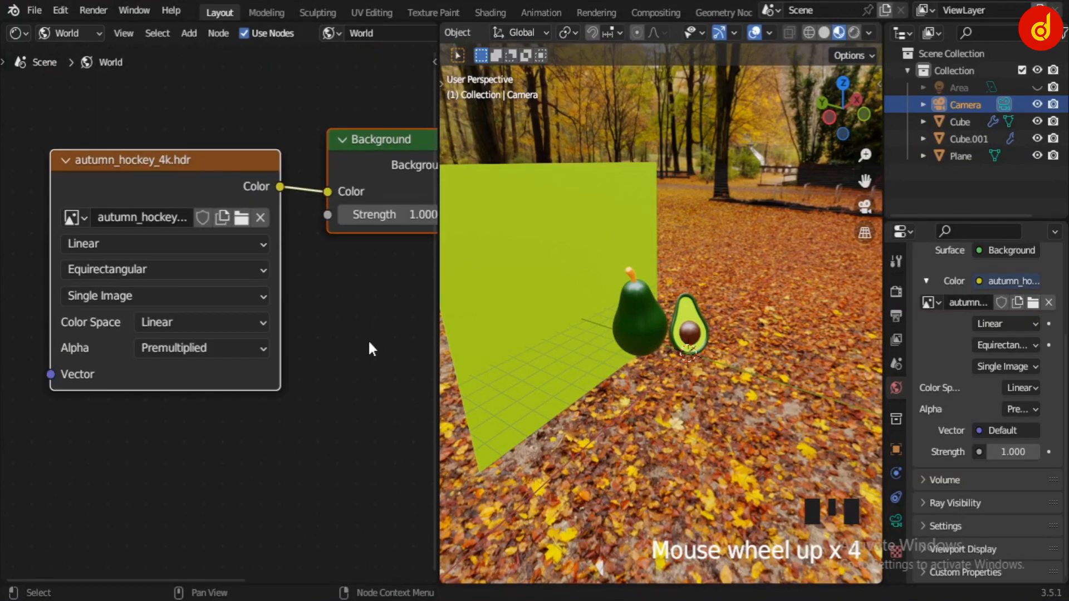
scroll(370, 351, down, 1)
middle_drag(369, 351, 208, 331)
scroll(91, 406, down, 2)
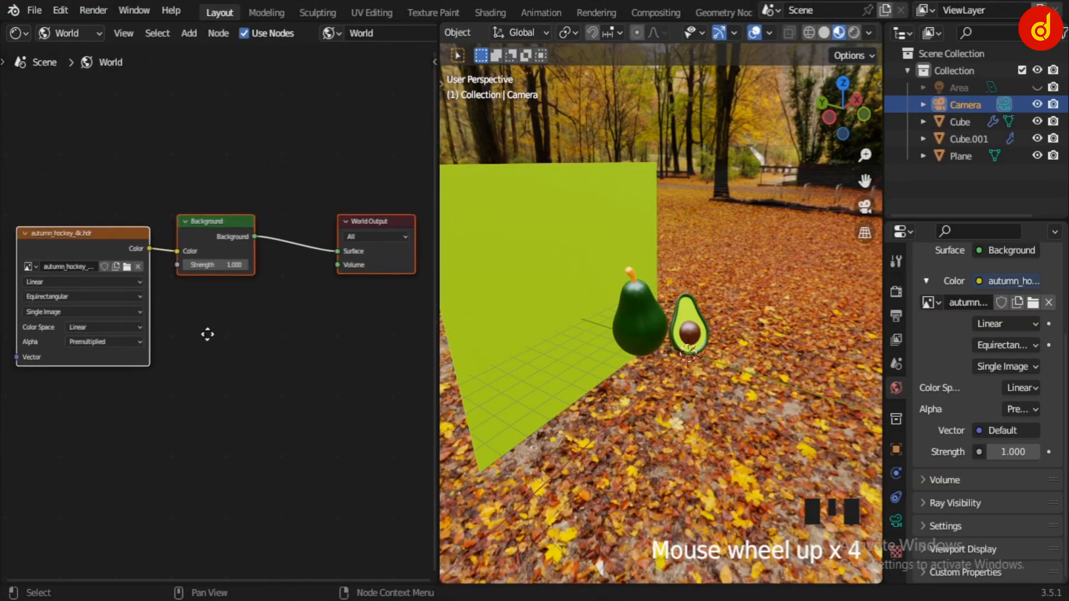
scroll(557, 283, down, 3)
middle_drag(557, 284, 588, 276)
key(KP_0)
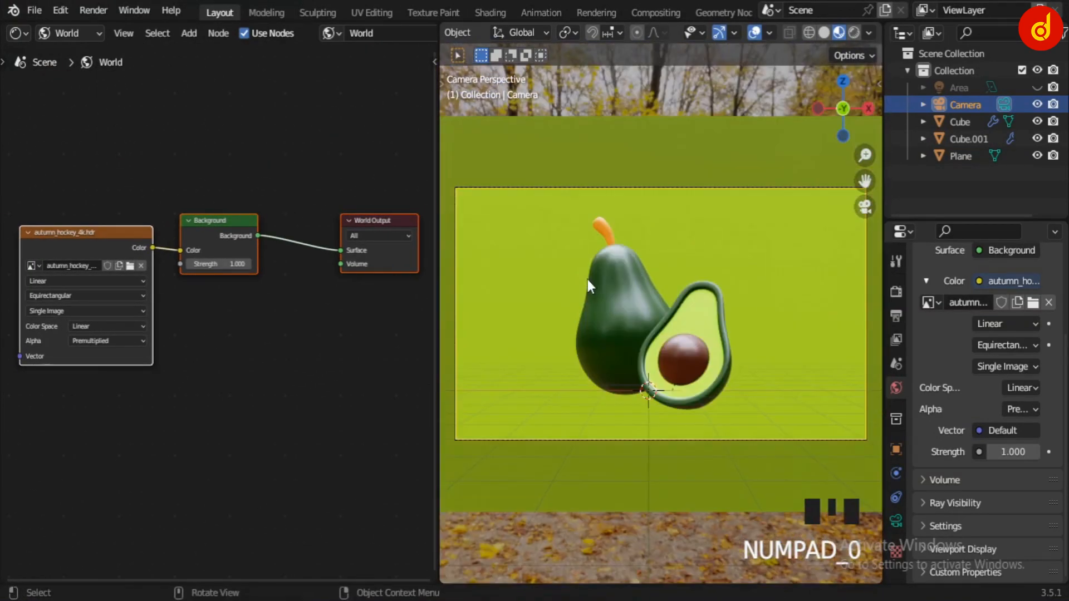
Change the World Shader Editor back to a 3D viewport showing the avocados and backdrop up close
click(58, 32)
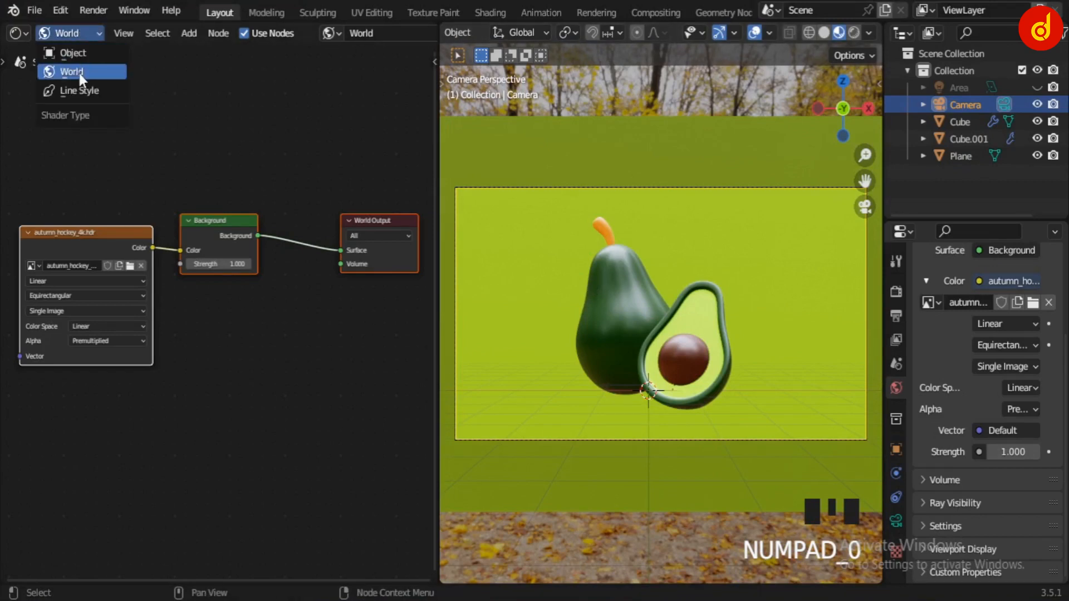
click(18, 31)
click(58, 51)
scroll(300, 259, up, 2)
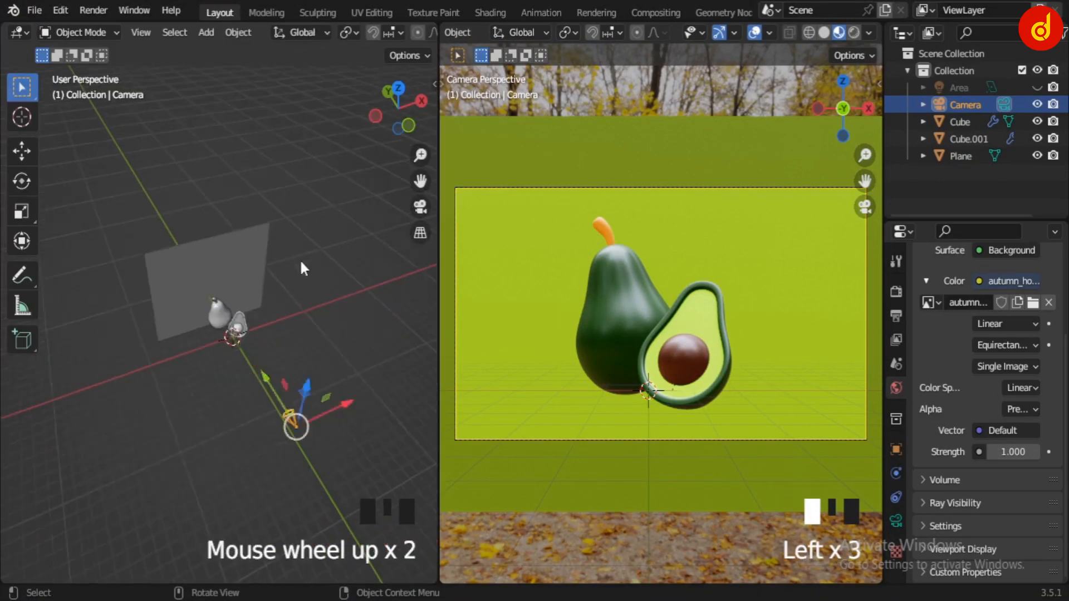
middle_drag(299, 258, 239, 267)
scroll(239, 267, up, 4)
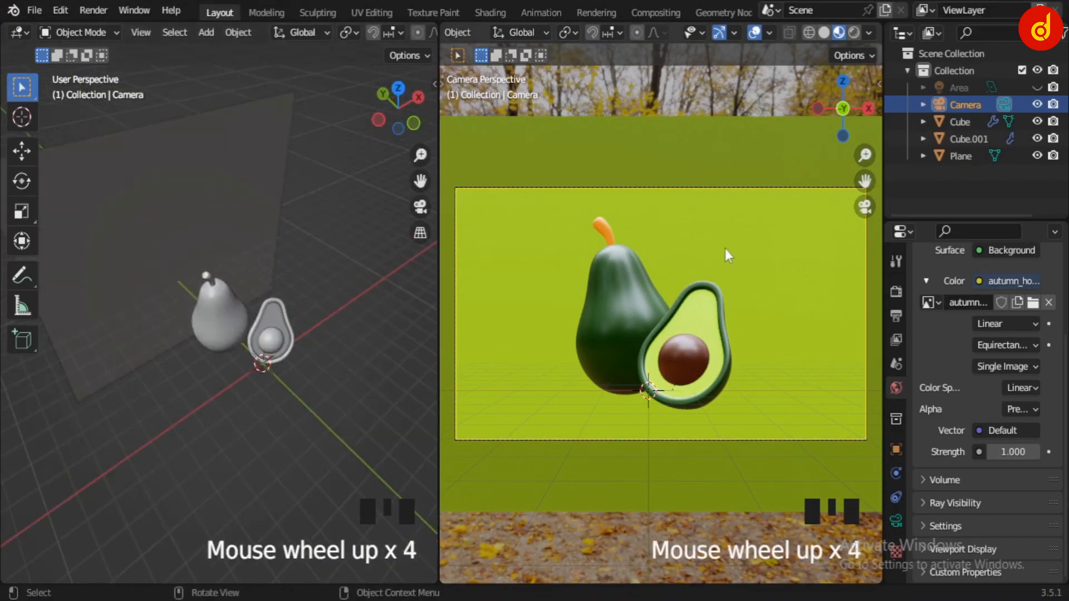
Disable Scene World lighting for the material preview and show the camera view in rendered shading
click(869, 33)
click(780, 133)
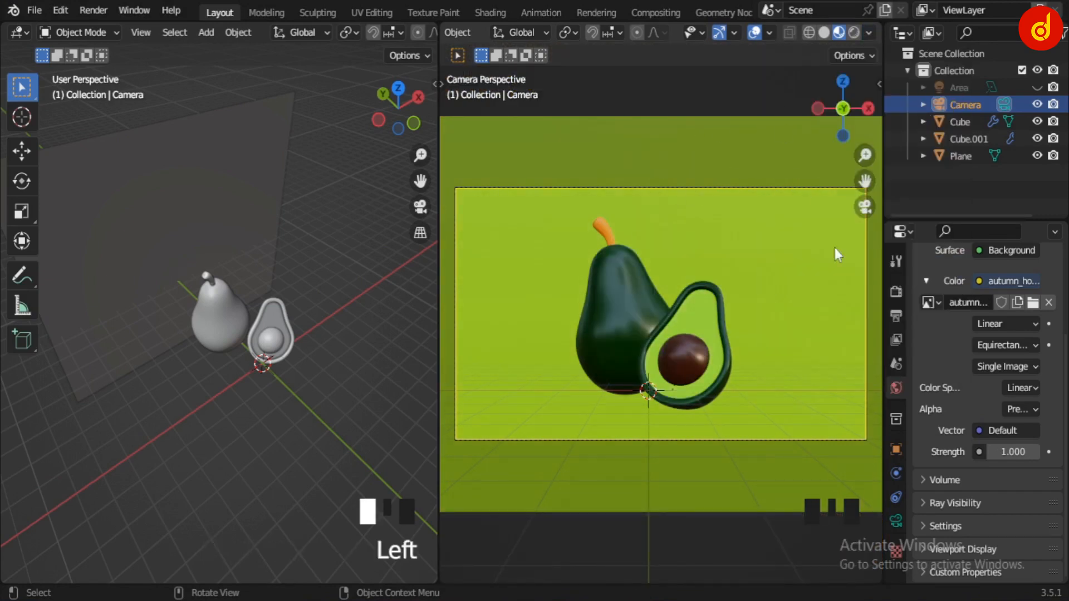
click(853, 32)
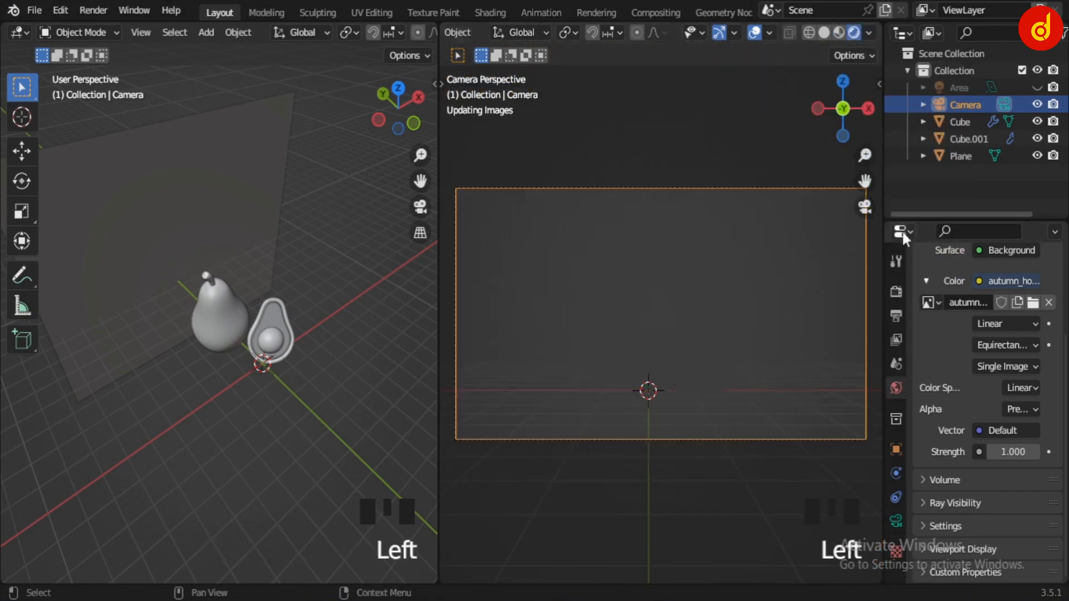
Bring up the scene's Cycles render settings and hide the overlays and gizmos in the rendered camera view
click(896, 291)
scroll(958, 312, up, 8)
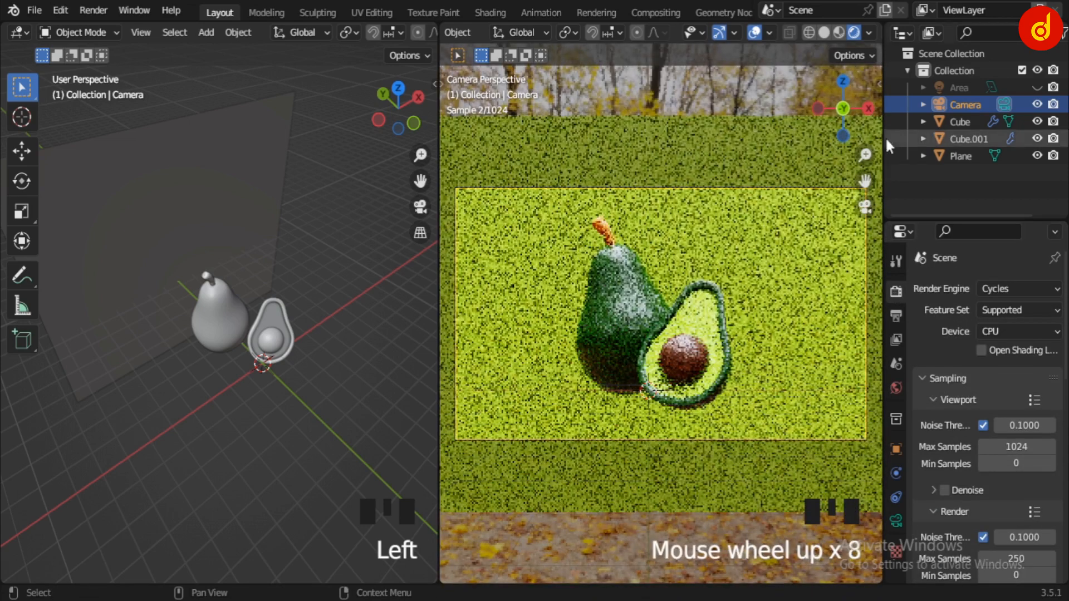
scroll(885, 136, up, 5)
click(753, 32)
click(718, 33)
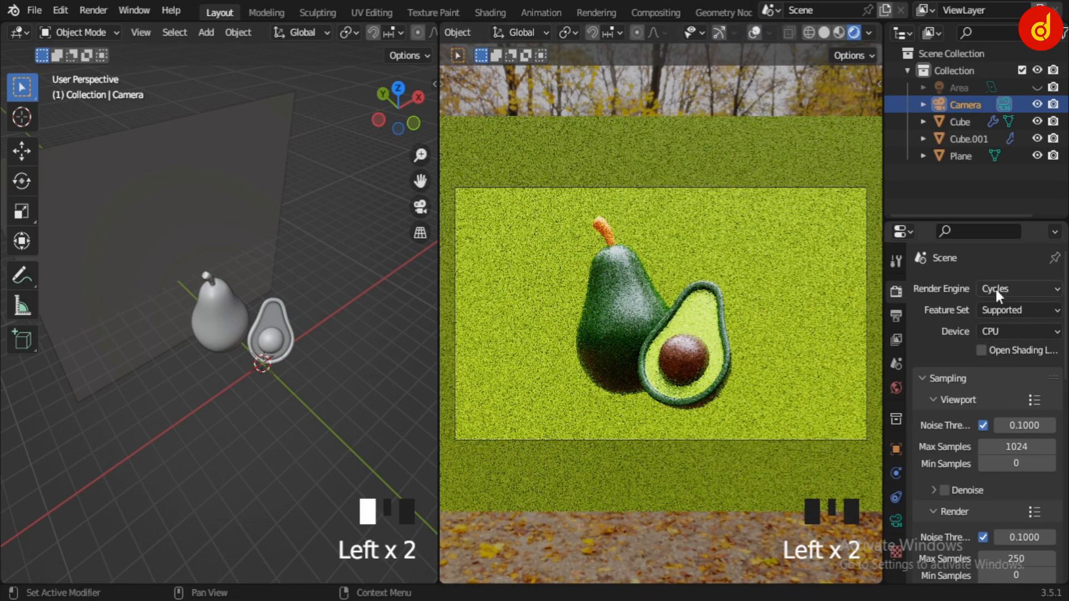
Try the color management look None on the rendered avocados, and restore the Very High Contrast look
scroll(953, 285, down, 4)
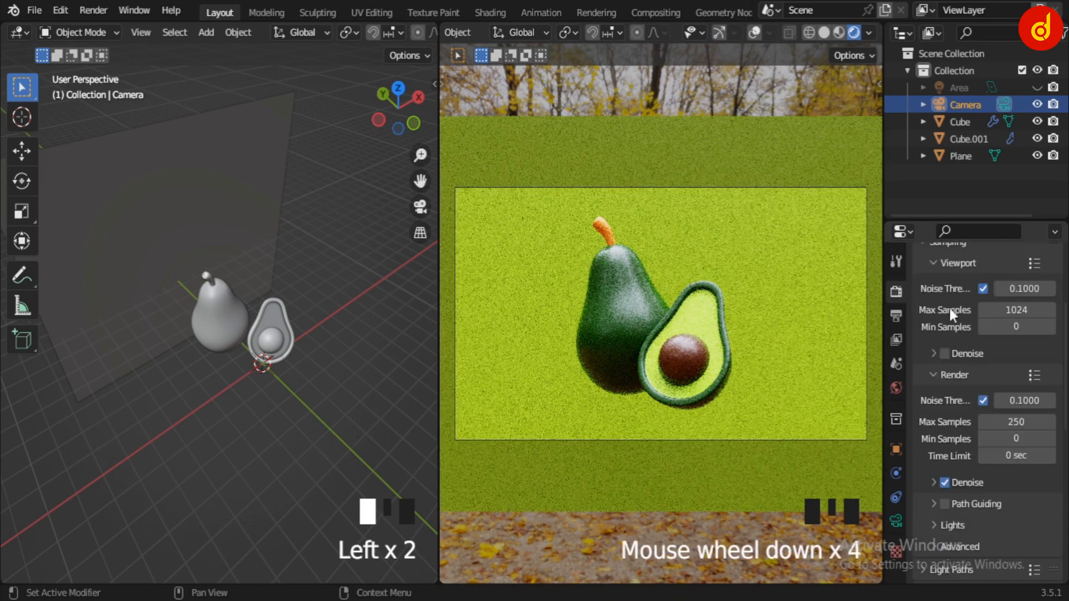
scroll(930, 392, down, 13)
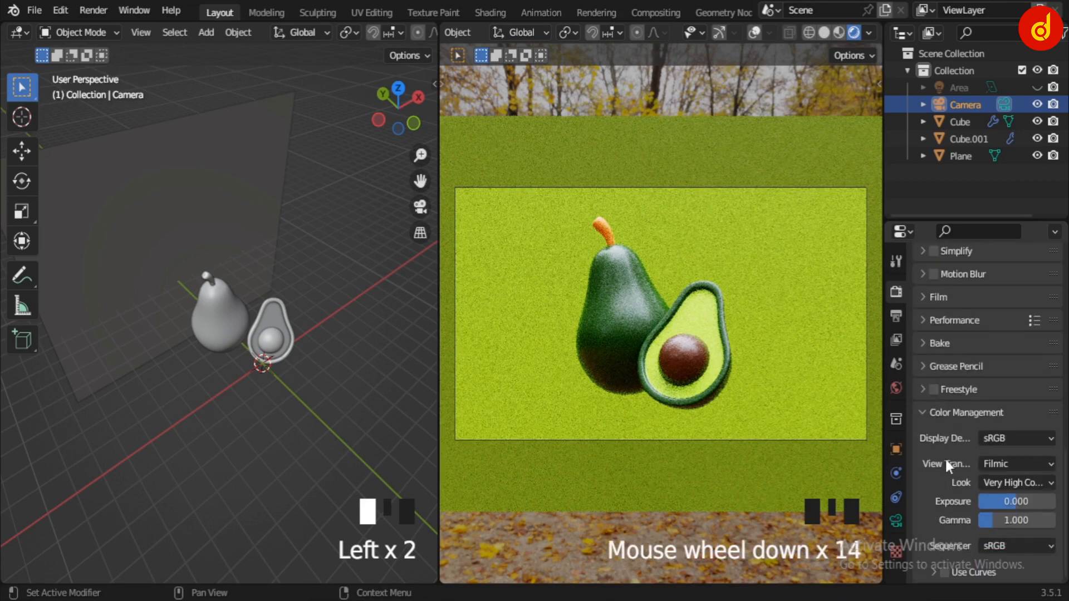
click(1010, 482)
click(1008, 462)
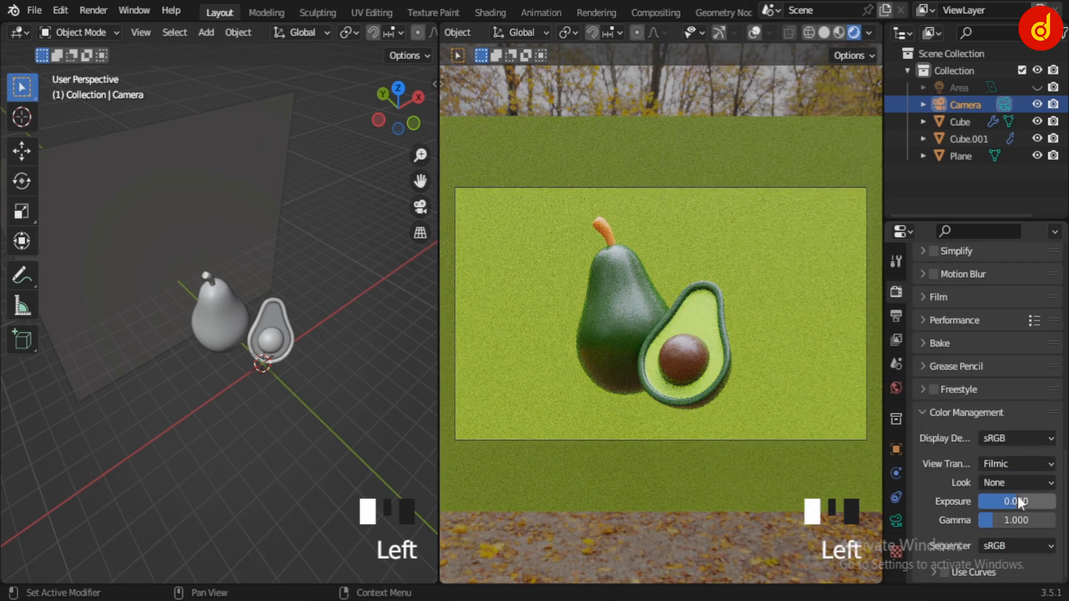
click(1015, 482)
click(1007, 445)
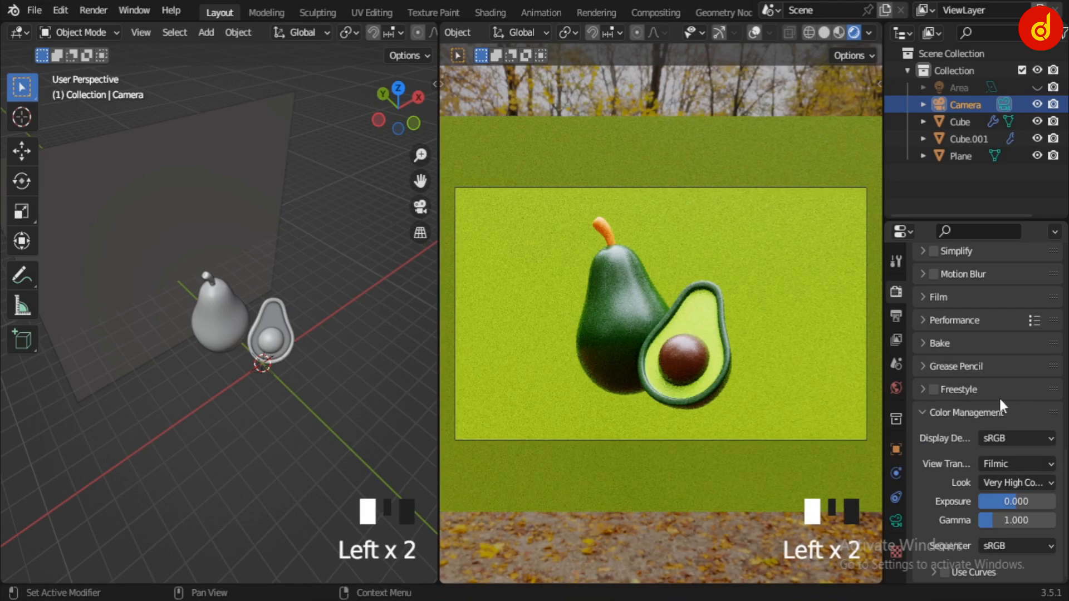
Set the world background strength to 0 and unhide the area light behind the avocados
scroll(998, 397, up, 13)
middle_drag(358, 309, 385, 315)
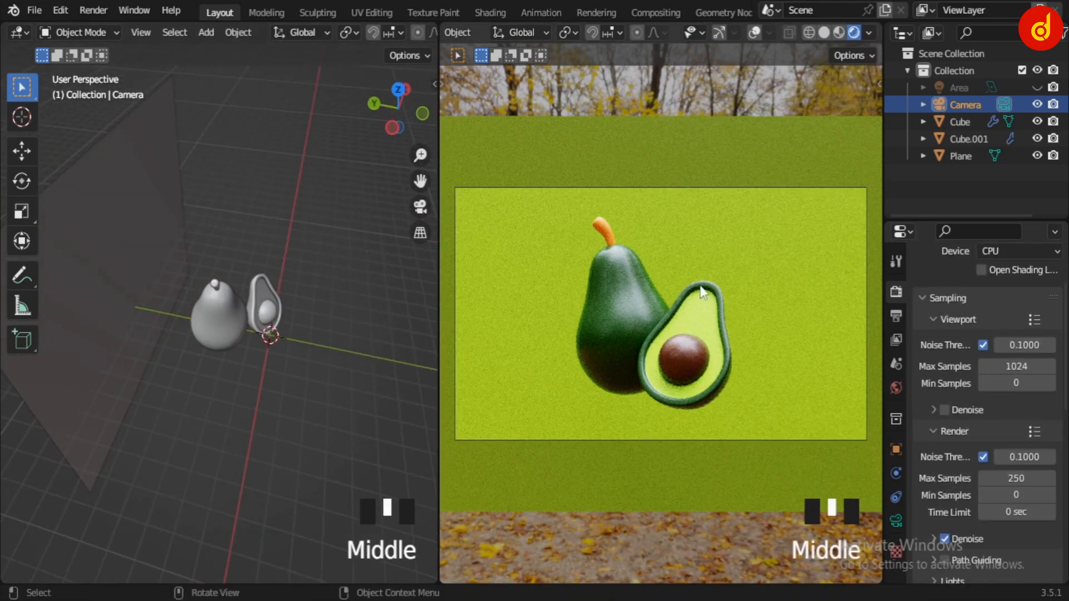
click(898, 387)
drag(1008, 489, 935, 488)
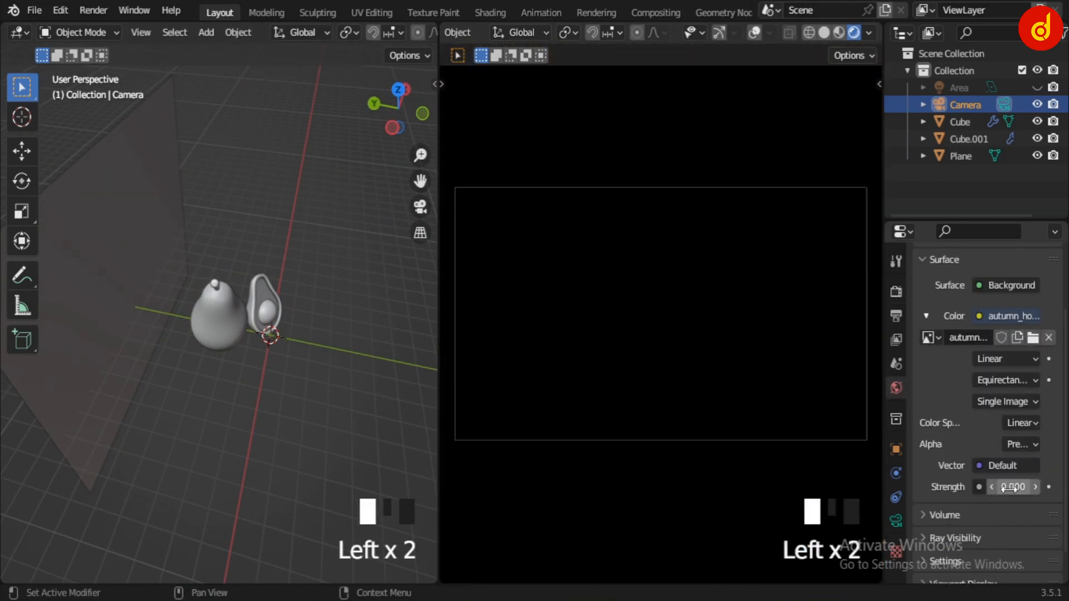
click(1036, 87)
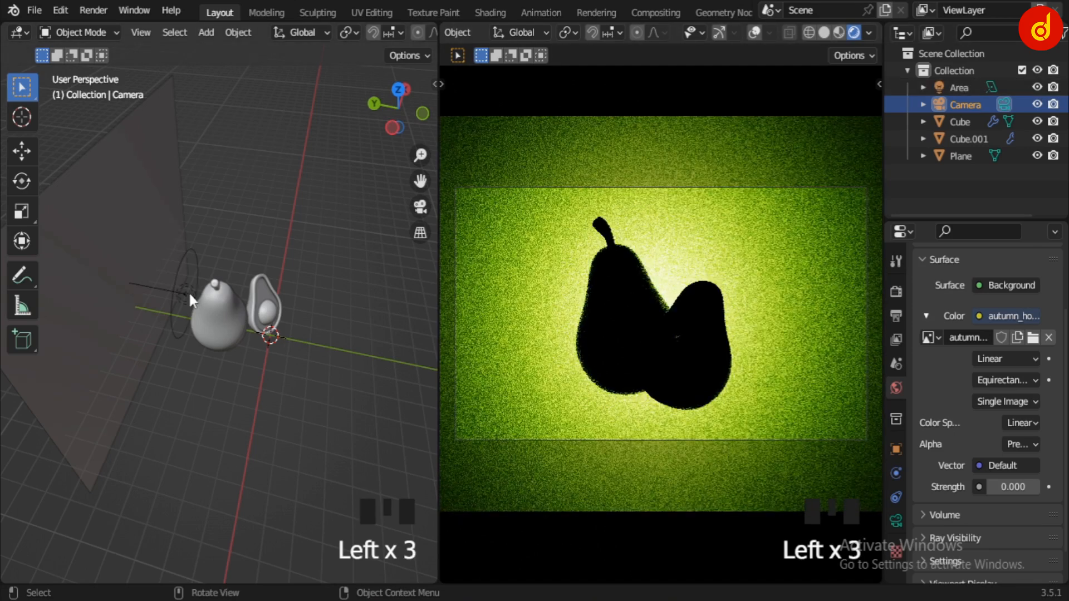
Select the area light and examine its power, shape, size and placement between the avocados and the backdrop
click(189, 301)
click(896, 521)
scroll(1004, 436, up, 3)
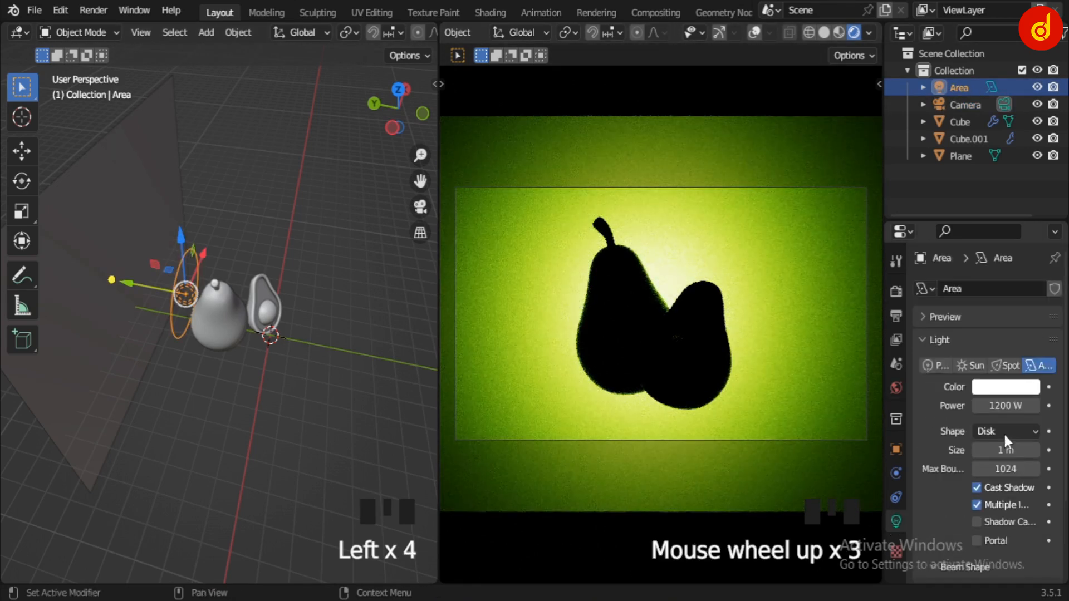
scroll(1005, 435, down, 2)
middle_drag(306, 356, 425, 329)
scroll(318, 338, down, 2)
middle_drag(318, 337, 214, 422)
scroll(339, 340, up, 2)
Deselect the area light and set the world background strength to 1
click(550, 336)
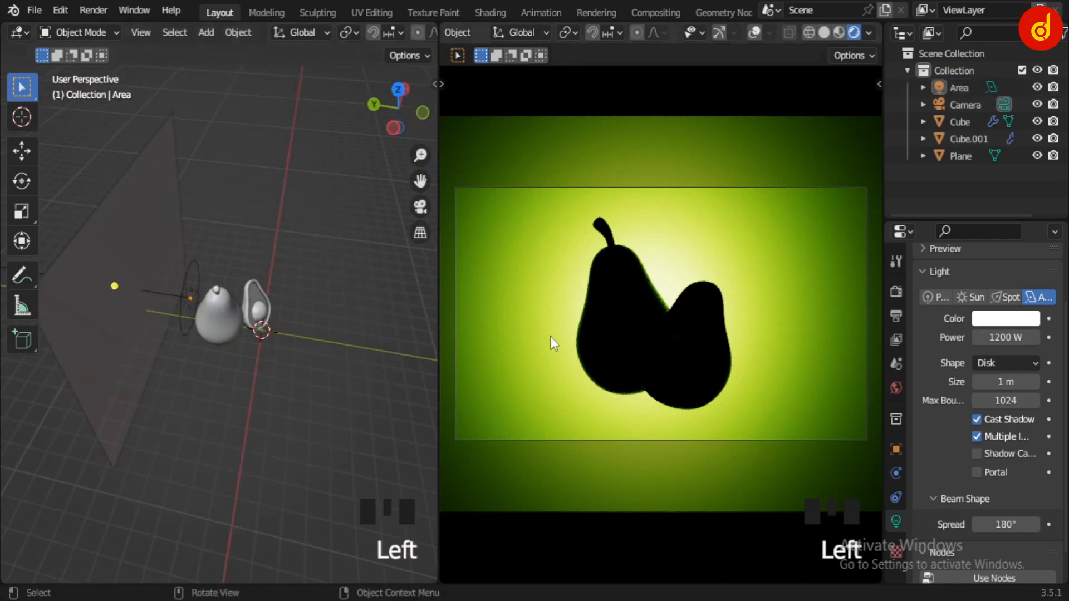
click(894, 386)
click(999, 497)
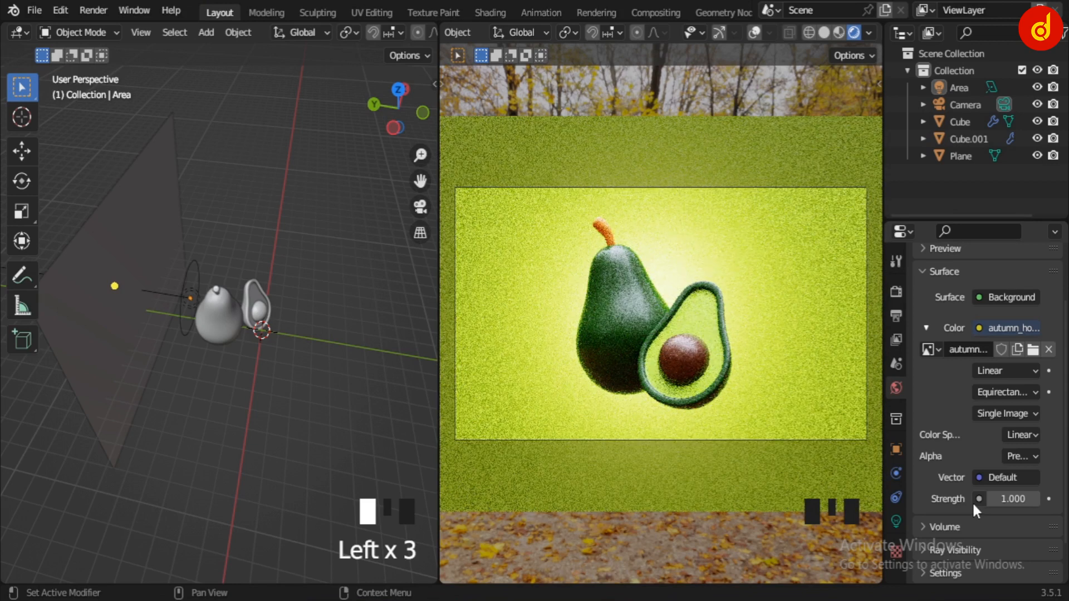
Switch to the Modeling workspace and show its camera view in rendered shading
click(267, 13)
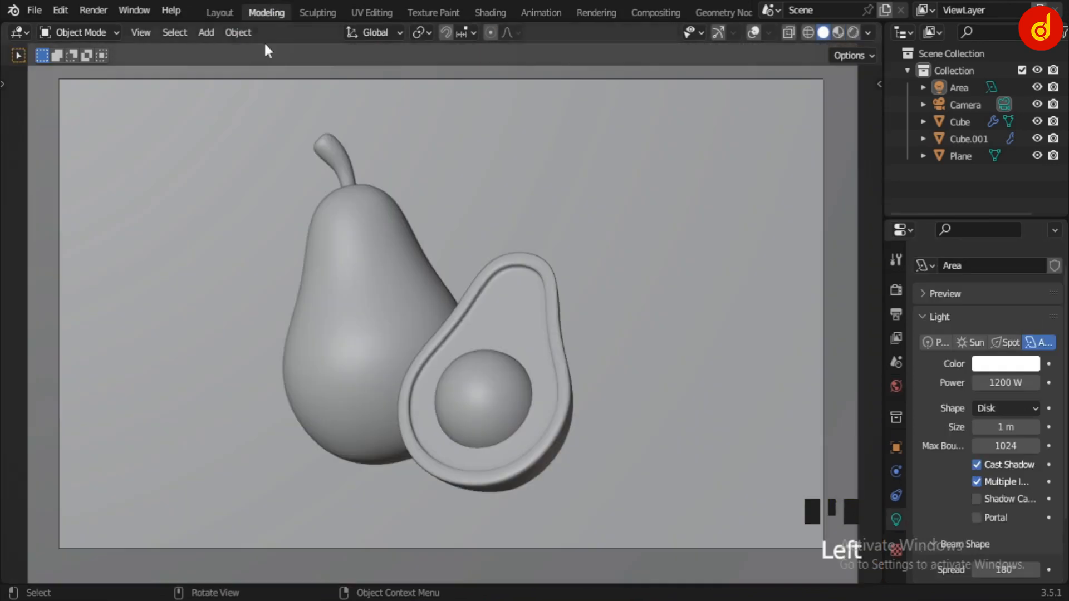
click(838, 32)
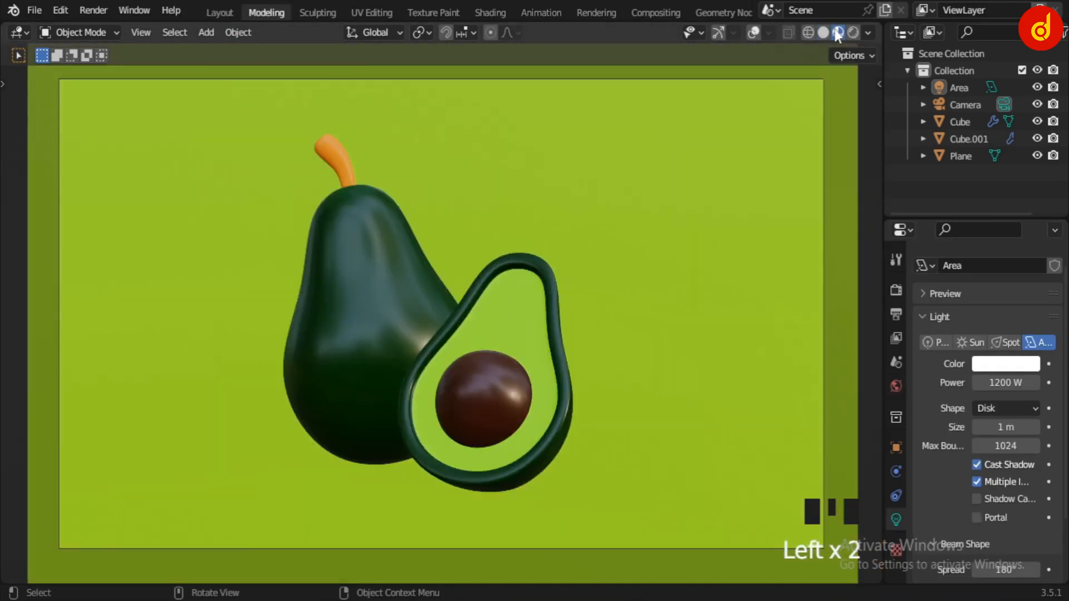
click(853, 33)
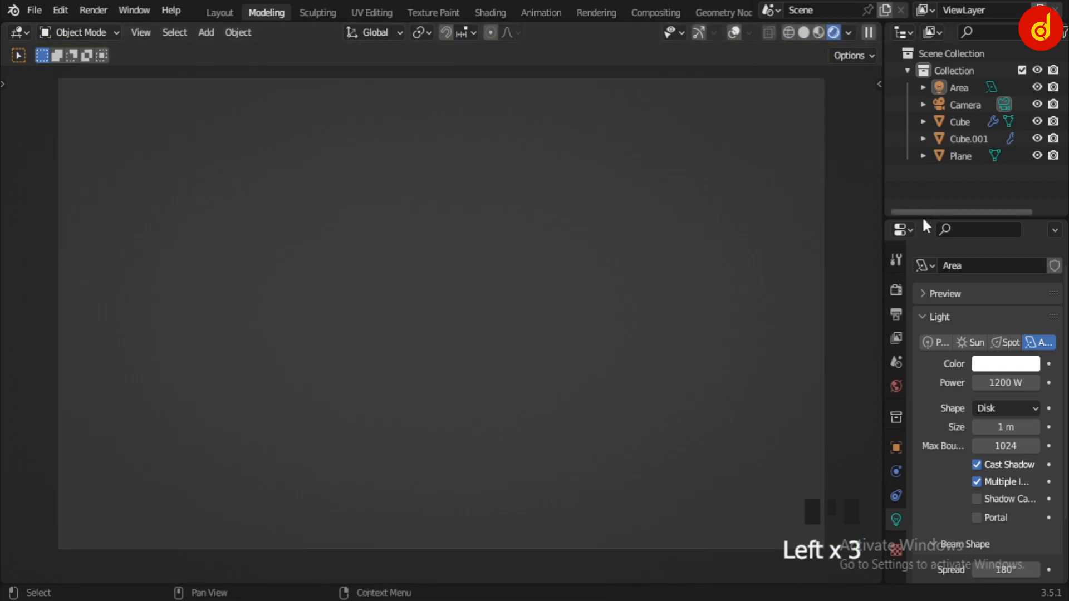
Enlarge the properties area, select the camera and set its passepartout opacity to 1
drag(923, 217, 924, 177)
click(957, 106)
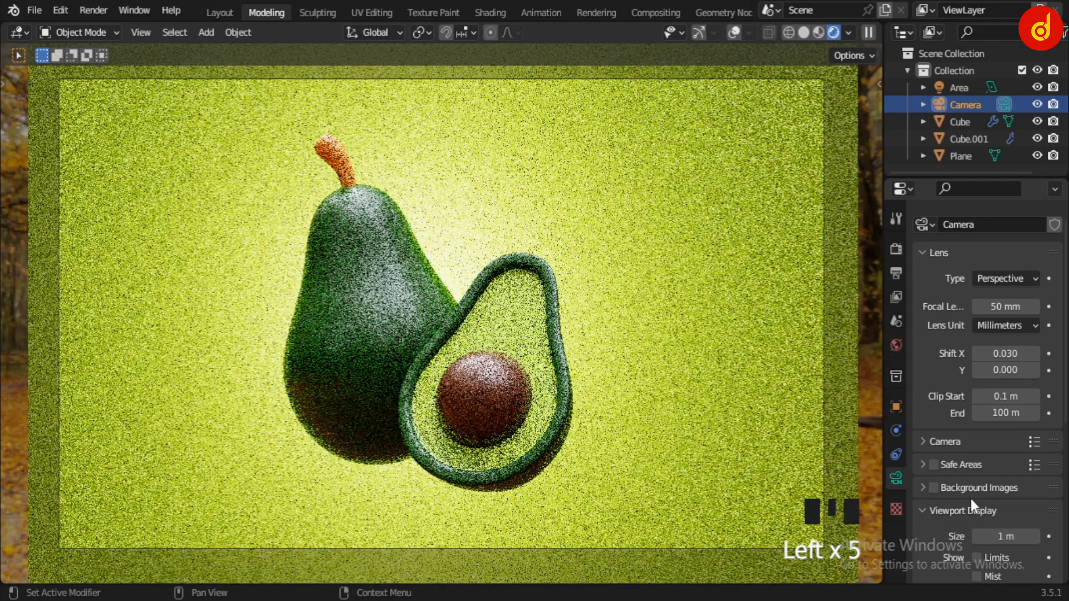
scroll(970, 499, down, 8)
drag(1008, 465, 1041, 465)
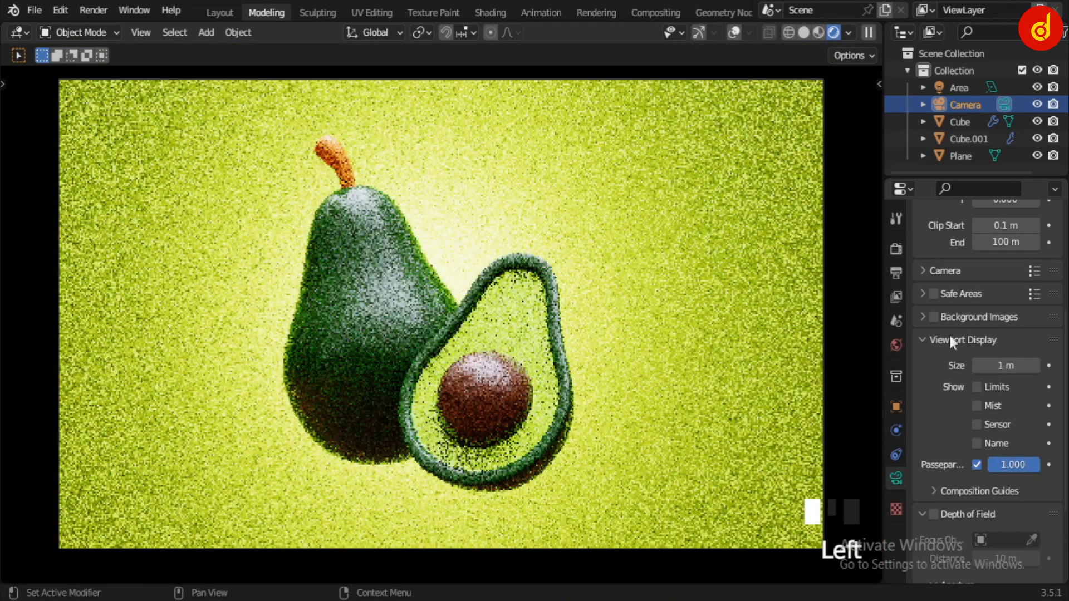
Bring up the scene's render properties and examine the Cycles device, sampling and denoise settings
click(897, 252)
scroll(990, 263, up, 8)
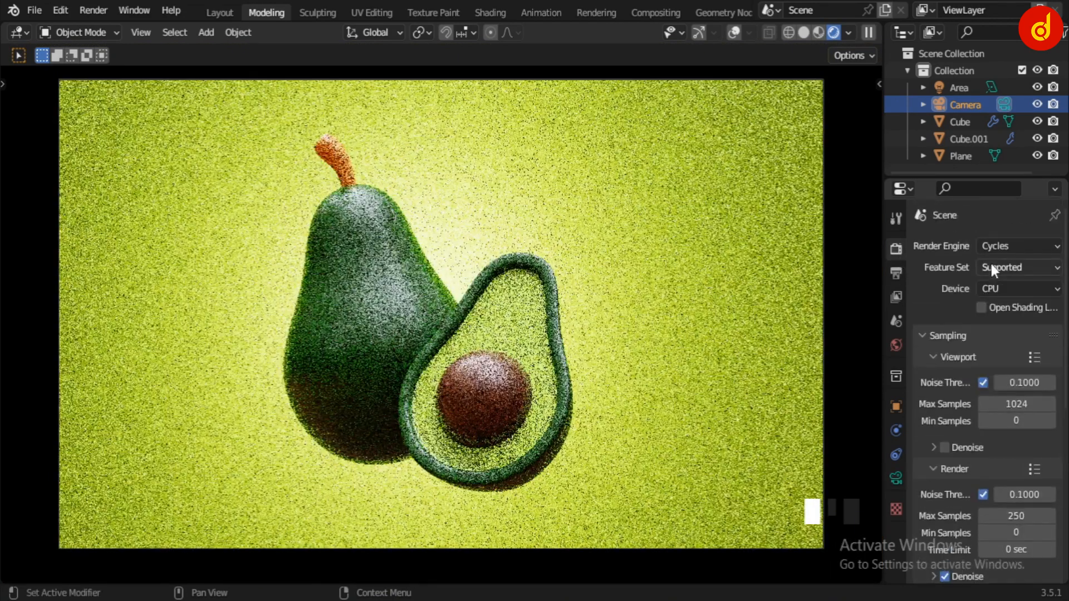
scroll(1001, 223, down, 3)
scroll(991, 562, down, 8)
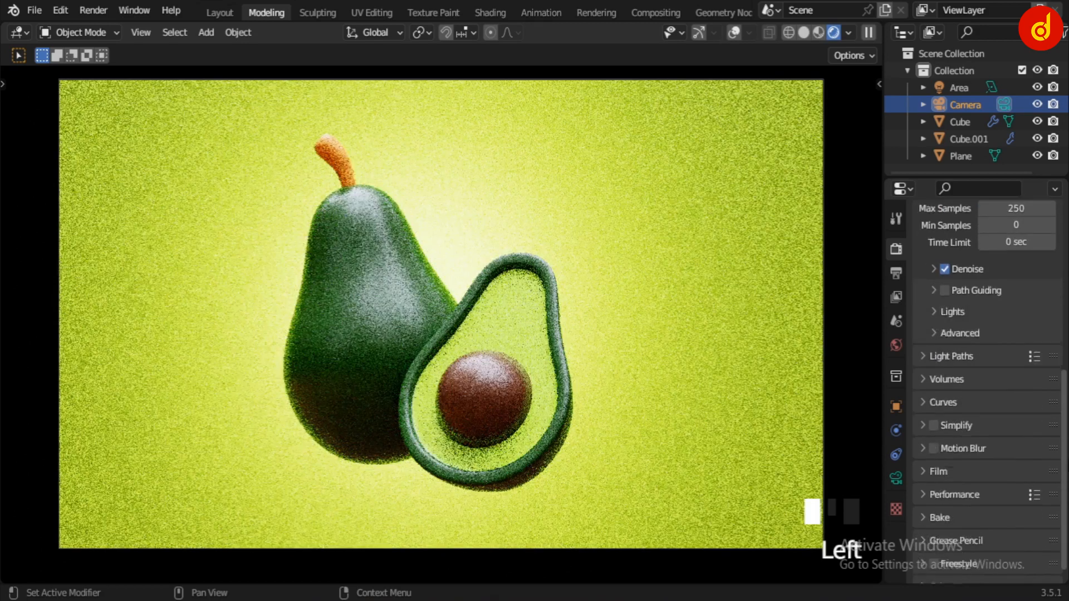